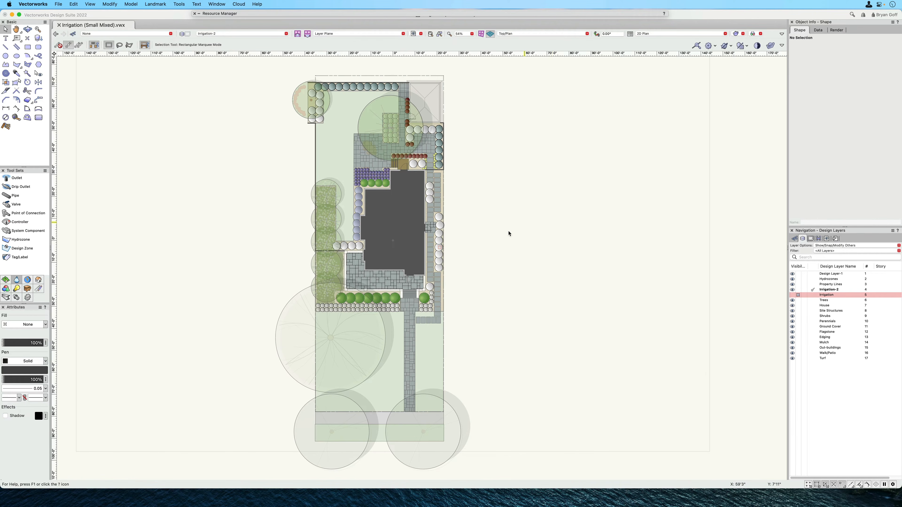
Step: Browse the file's irrigation details and plant symbols in the Resource Manager
middle_drag(483, 245, 489, 244)
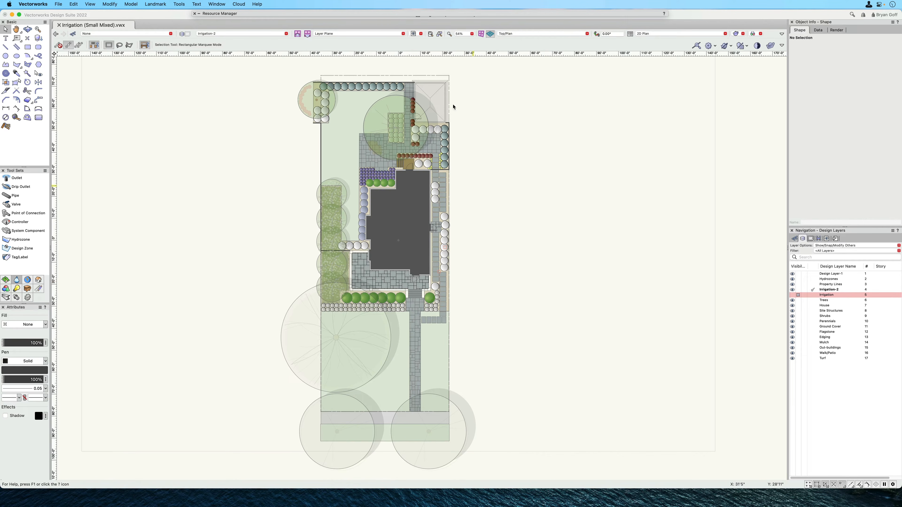
click(371, 14)
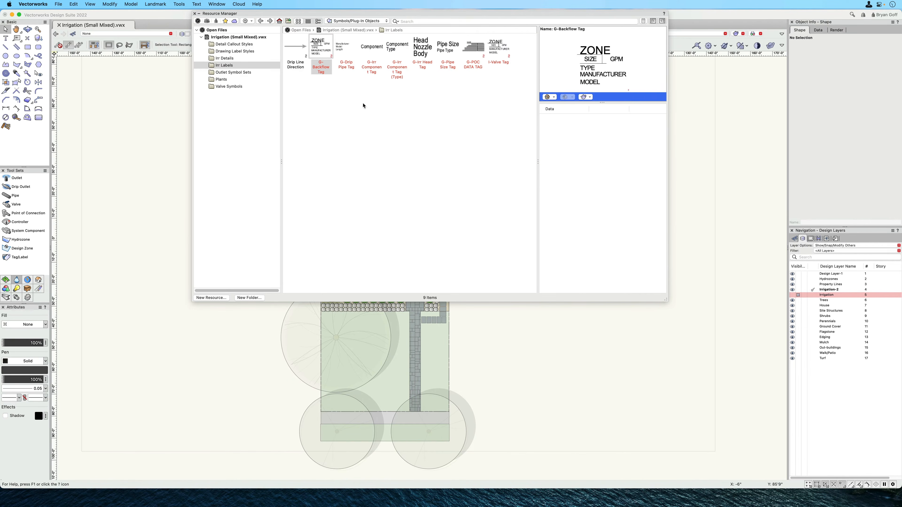
click(227, 60)
click(226, 59)
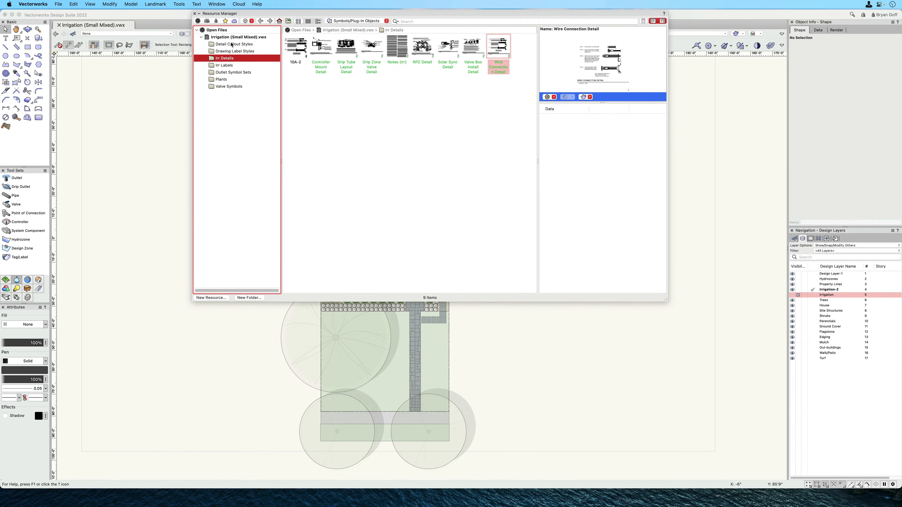
click(224, 81)
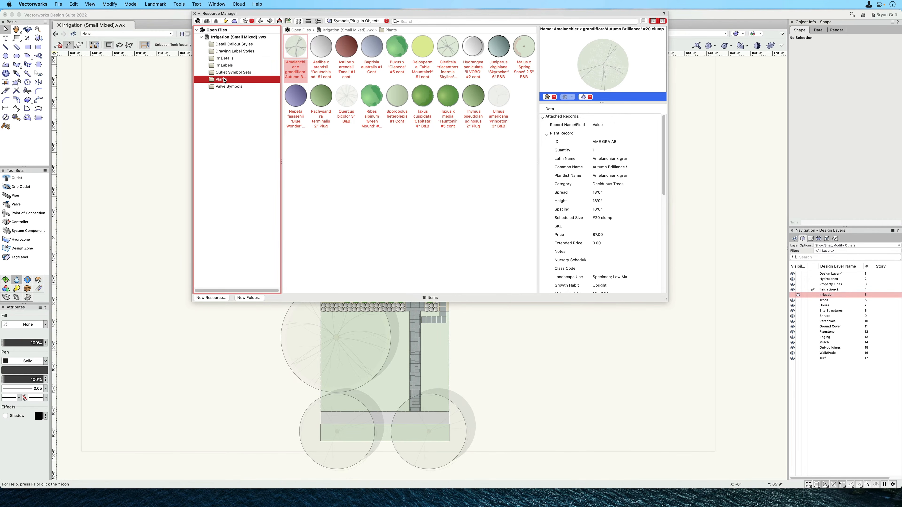
scroll(583, 262, down, 15)
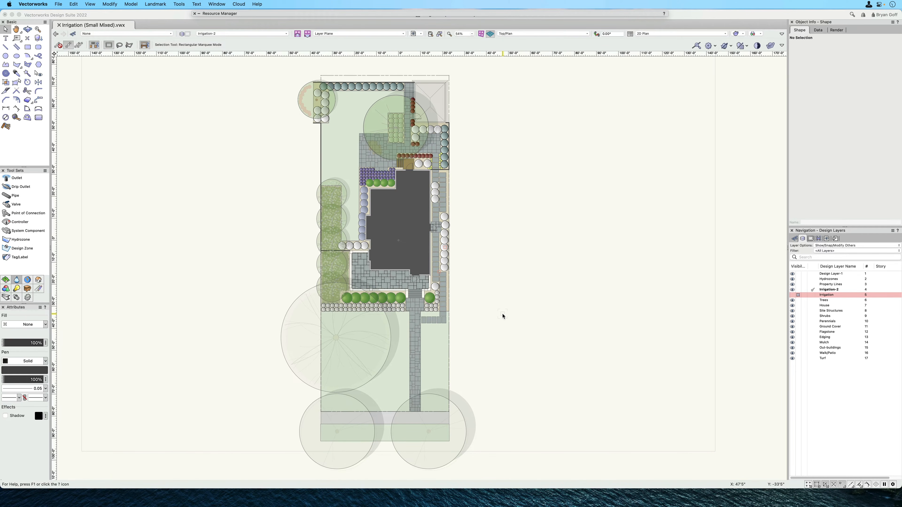
middle_drag(503, 317, 516, 315)
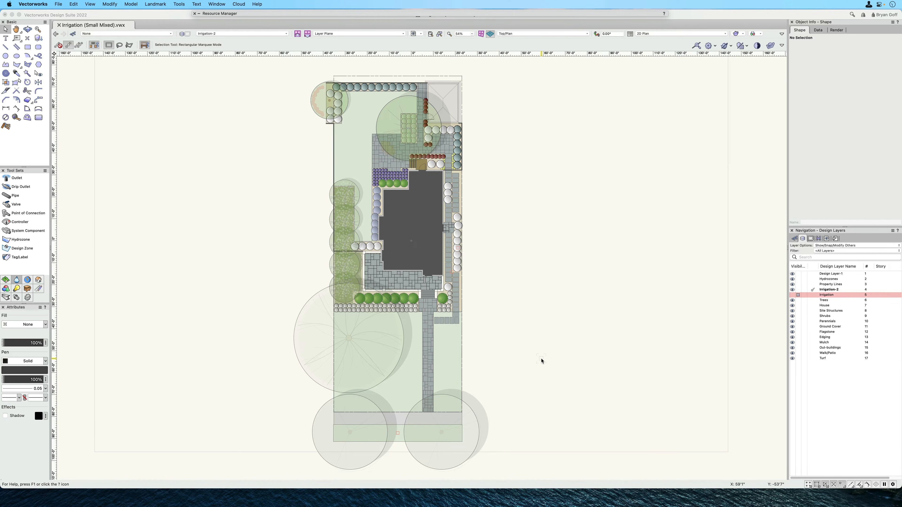
Step: Open the Irrigation Settings and review the measurement units, including the options for size and flow
click(205, 225)
click(156, 4)
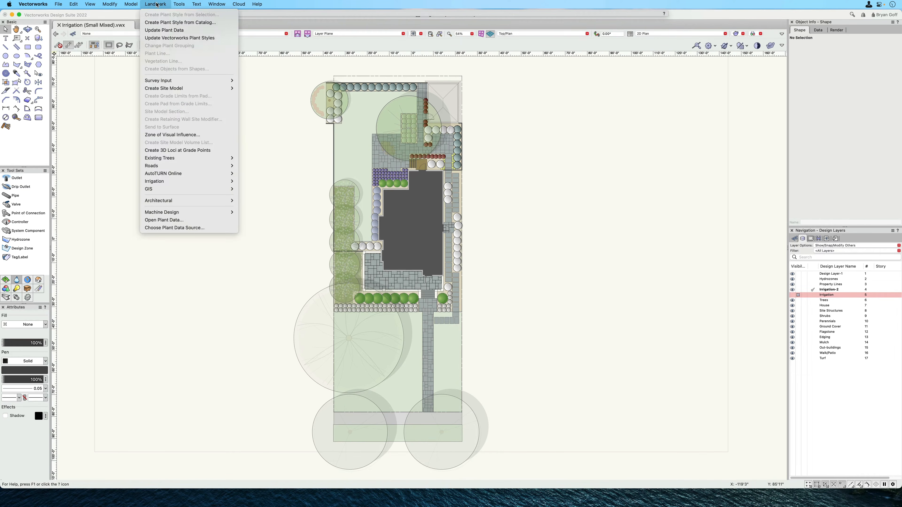
mouse_move(156, 184)
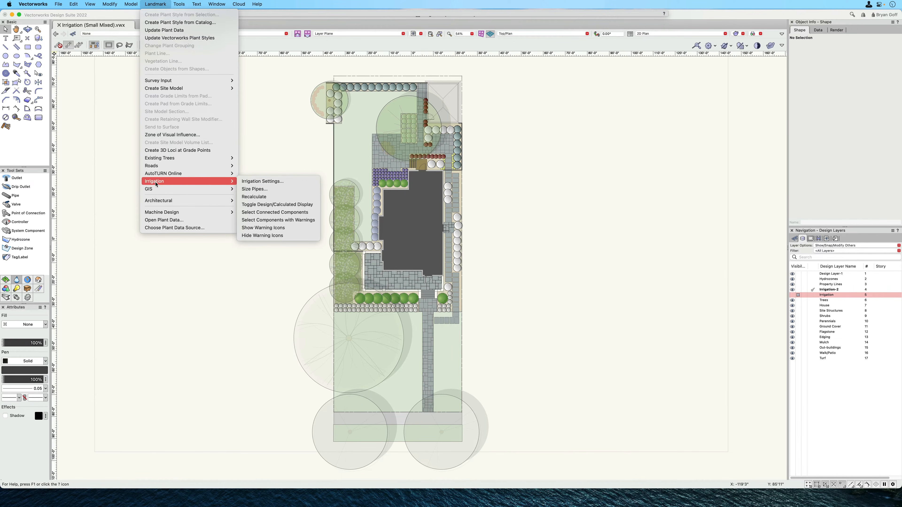
click(251, 183)
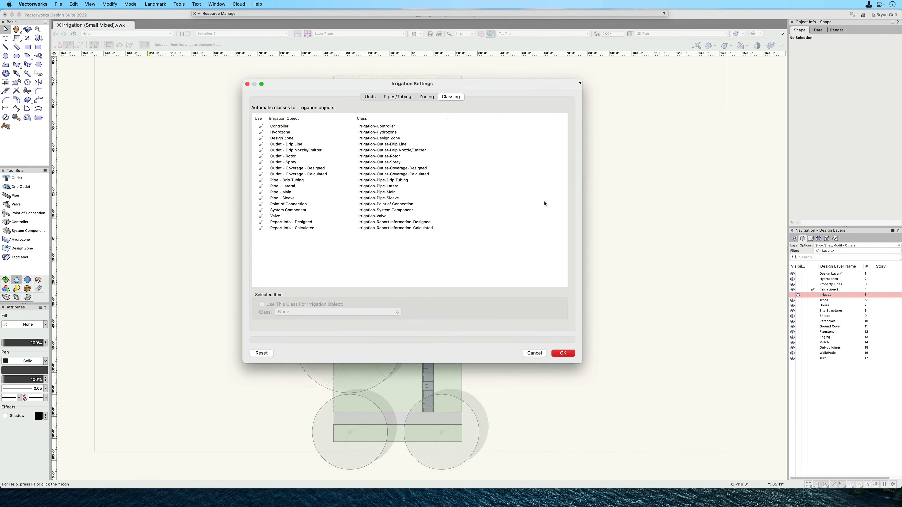
click(371, 97)
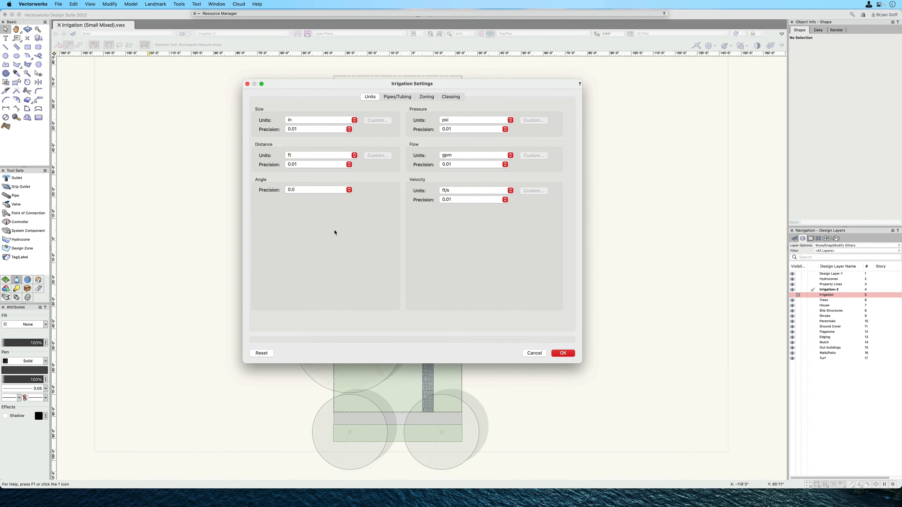
click(317, 121)
click(361, 281)
click(470, 157)
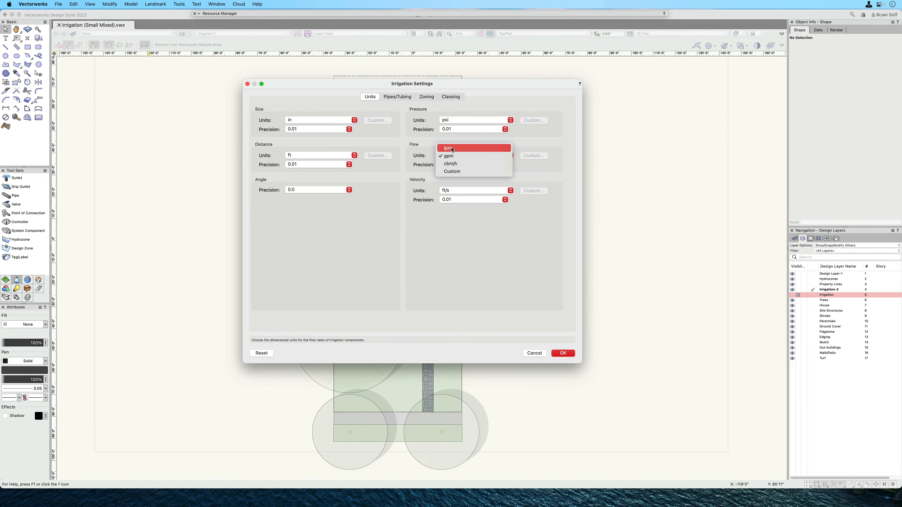
click(483, 249)
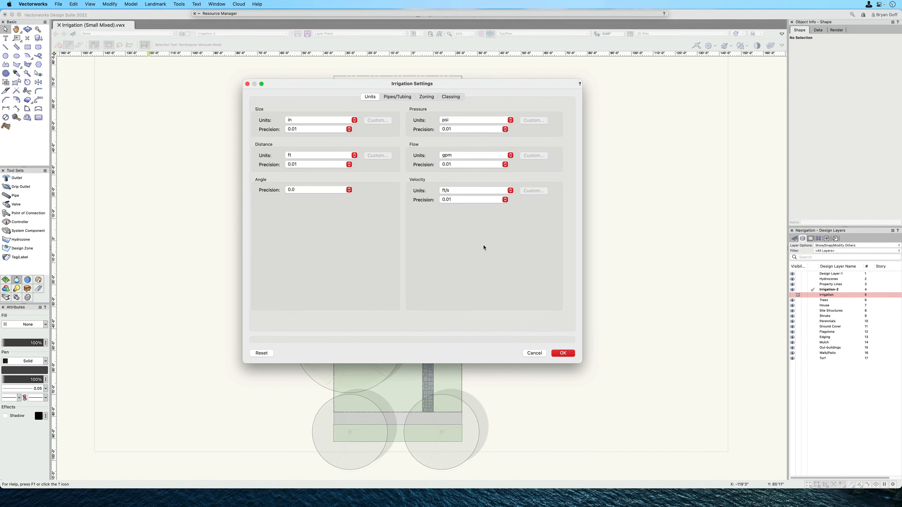
Step: Review the default pipe settings for main lines, lateral lines and drip tubing
click(395, 98)
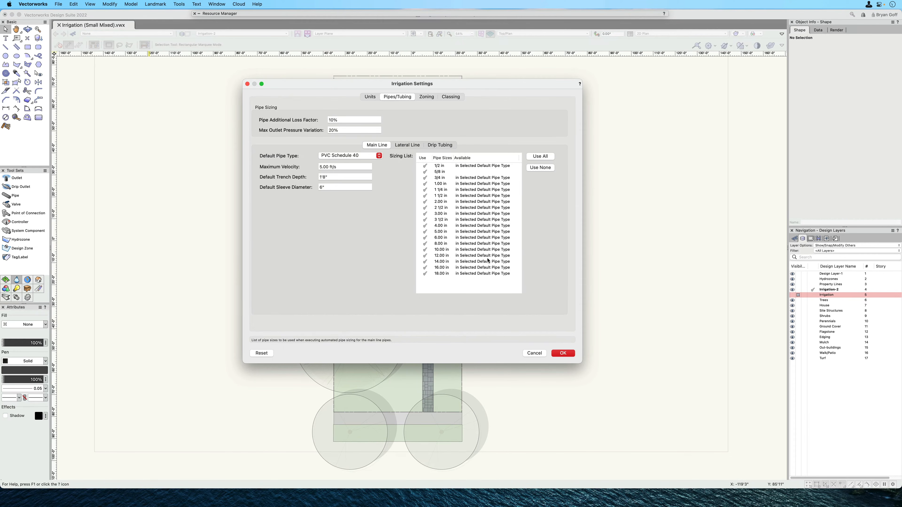
click(404, 146)
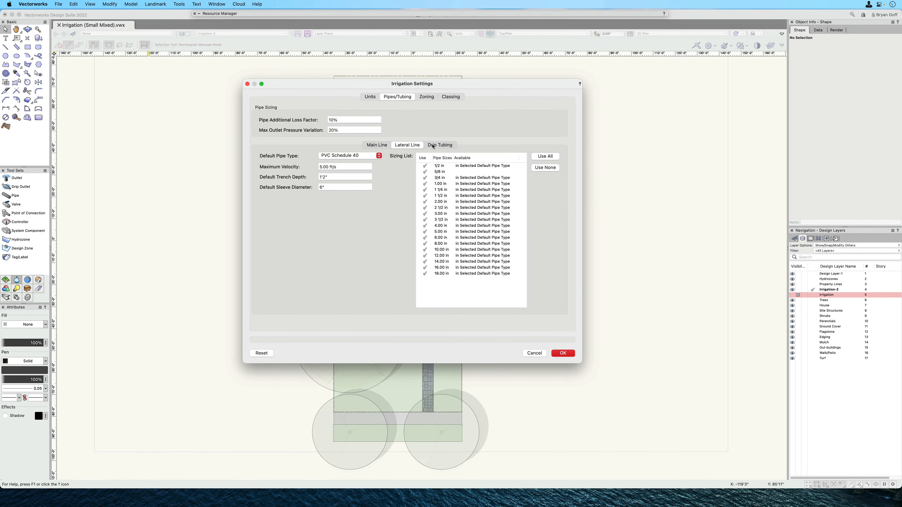
click(434, 146)
click(378, 146)
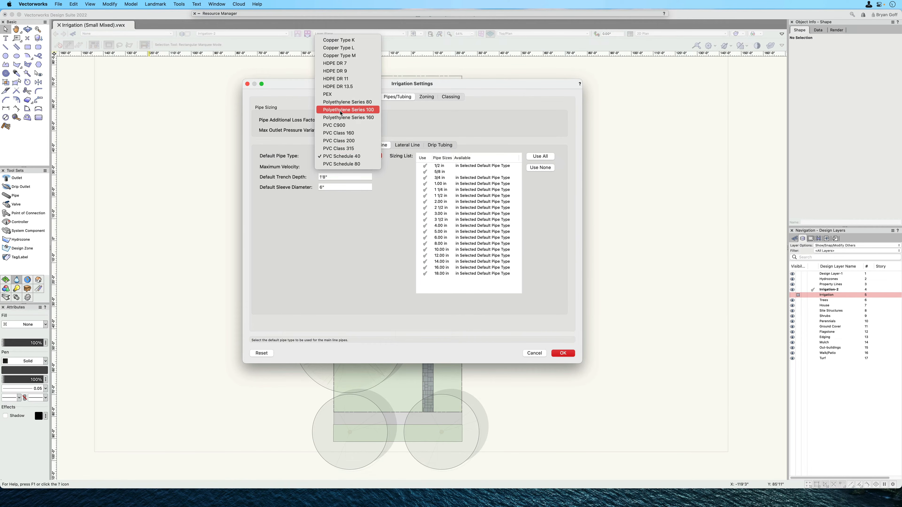
Step: Try Polyethylene Series 80 and Polyethylene Series 100 as the main line's default pipe type
click(341, 104)
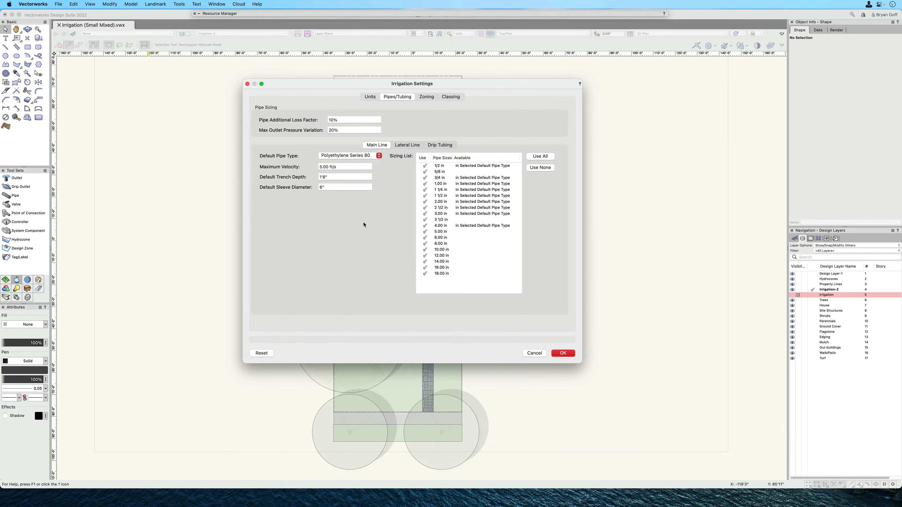
click(367, 158)
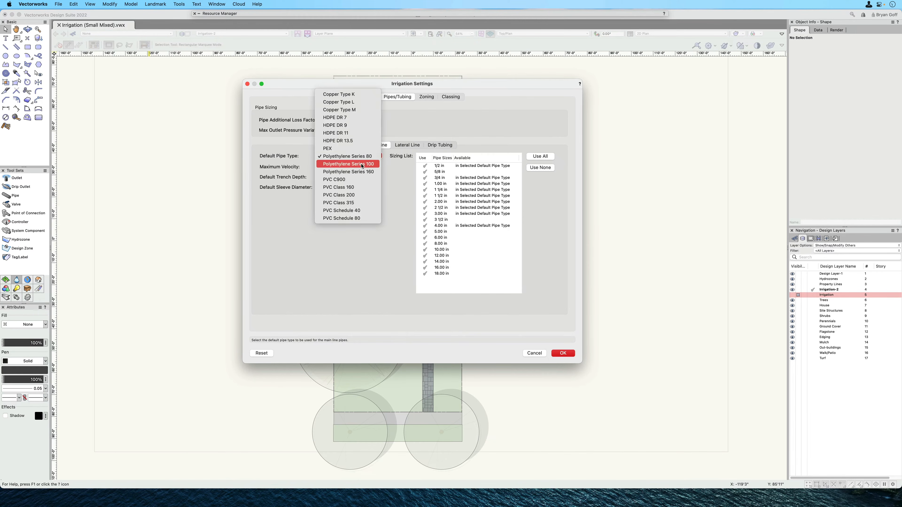
click(352, 165)
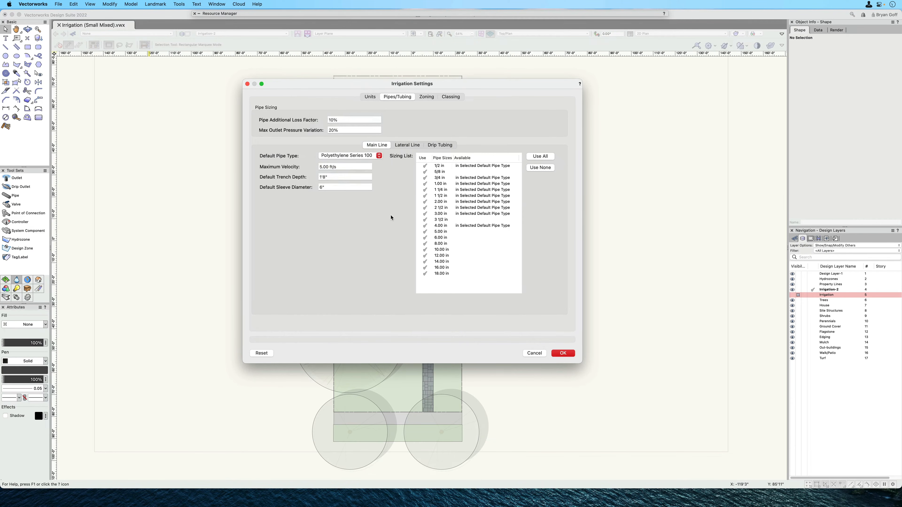
Step: Set the main line's default pipe type to PVC Class 160 and its default trench depth to 12"
click(350, 156)
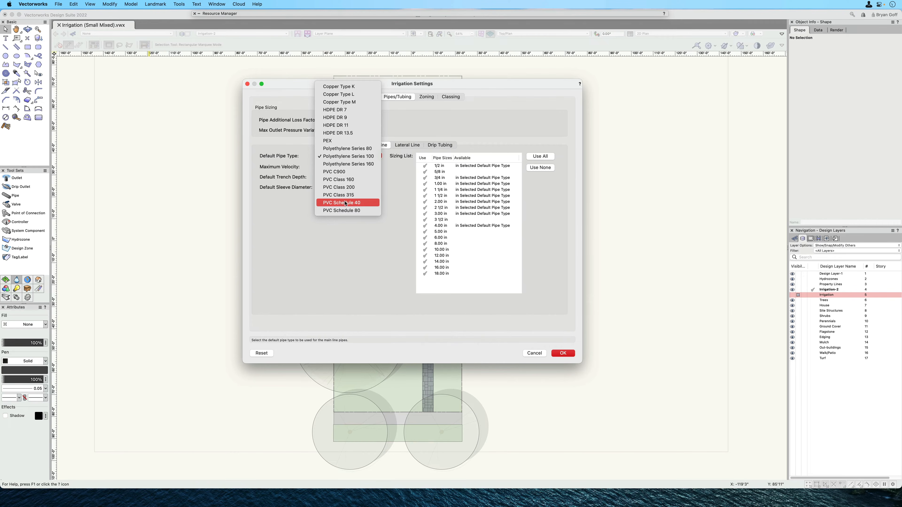
click(344, 181)
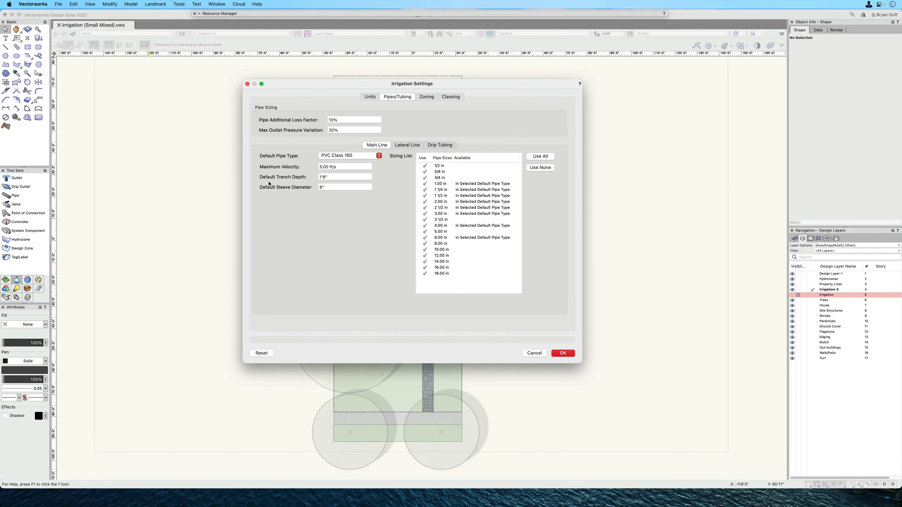
click(336, 177)
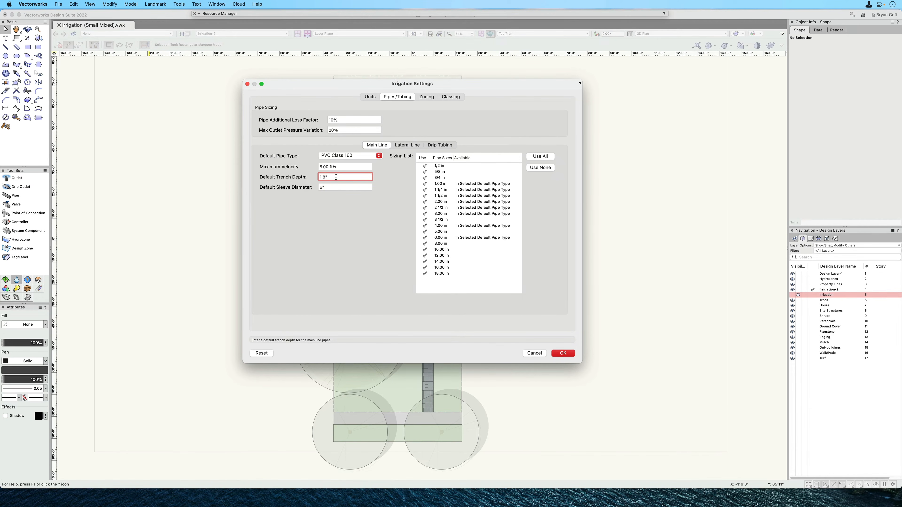
drag(335, 176, 250, 177)
text(12)
key(Tab)
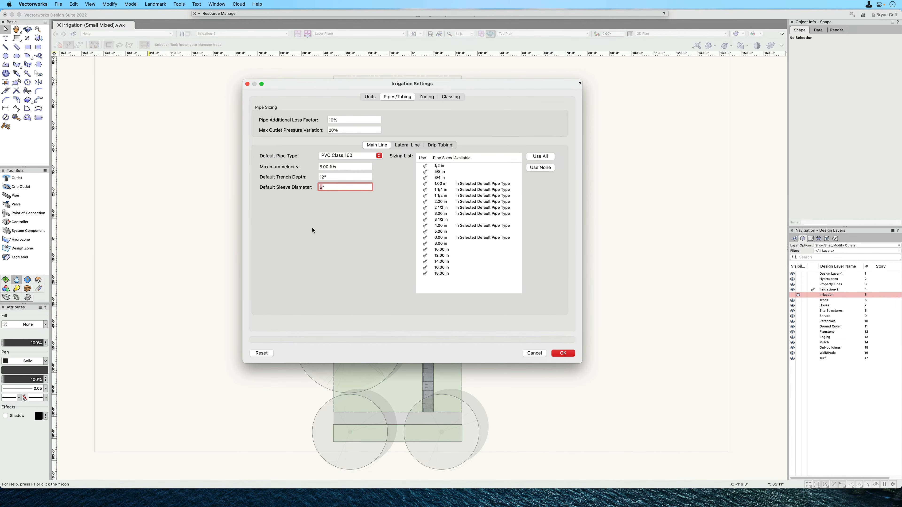
Step: Set the main line's default sleeve diameter to 4"
text(3)
drag(322, 187, 320, 187)
text(4)
Step: Limit the main line's sizing list to the 1.00, 1 1/4, 1 1/2, 2.00, 2 1/2 and 3.00 in pipe sizes
click(426, 166)
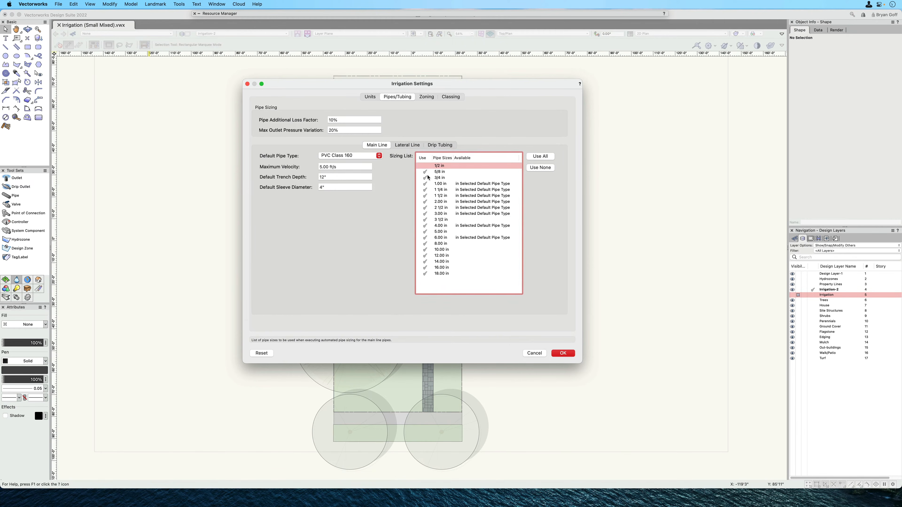
click(426, 172)
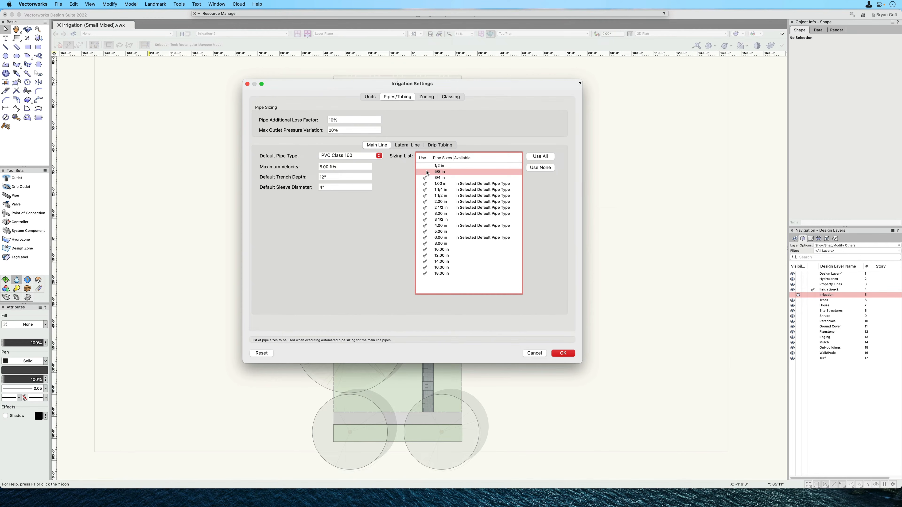
click(540, 168)
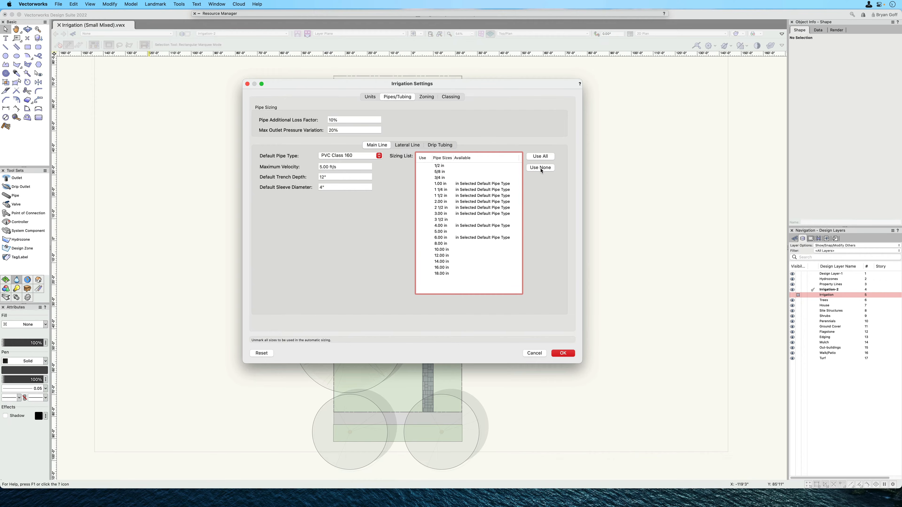
click(424, 183)
click(425, 190)
click(425, 196)
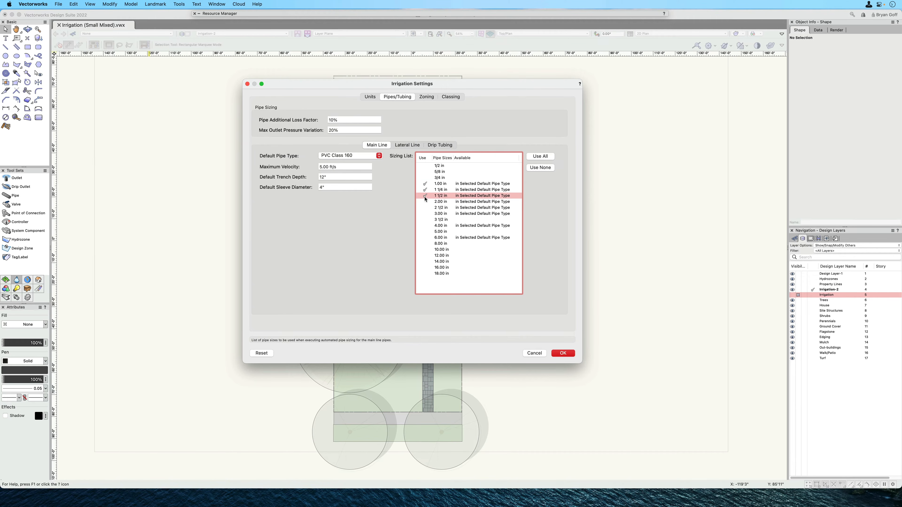
click(424, 202)
click(425, 208)
click(425, 214)
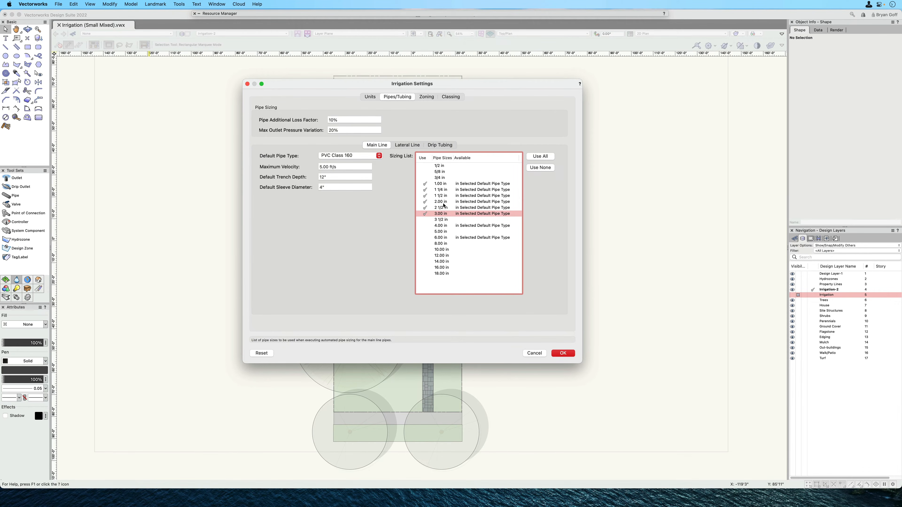
Step: Set the lateral line's default pipe type to PVC Class 160
click(408, 145)
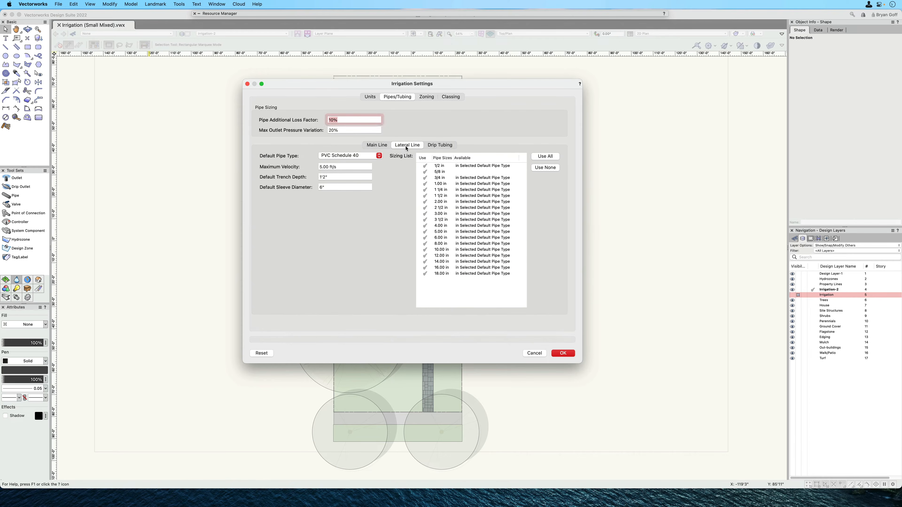
click(335, 156)
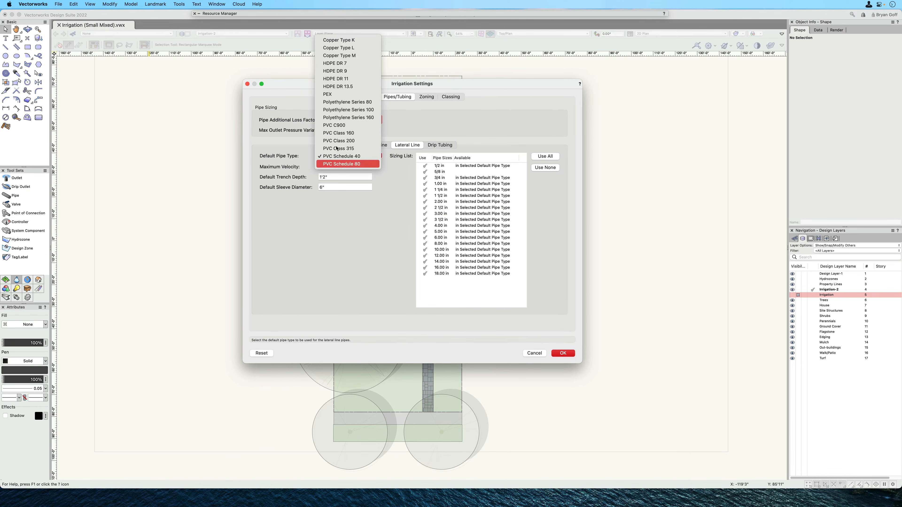
click(339, 134)
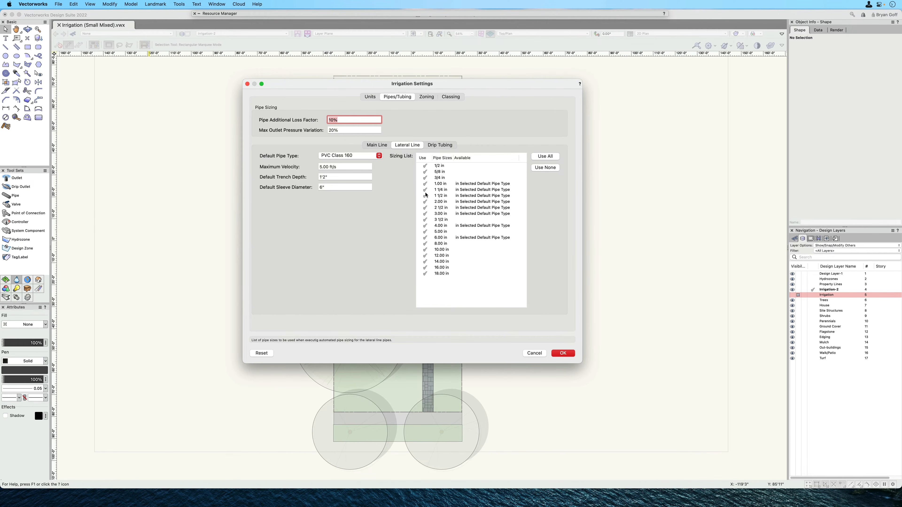
Step: Limit the lateral line's sizing list to the 1.00, 1 1/4, 1 1/2 and 2.00 in pipe sizes
click(546, 168)
click(424, 183)
click(425, 190)
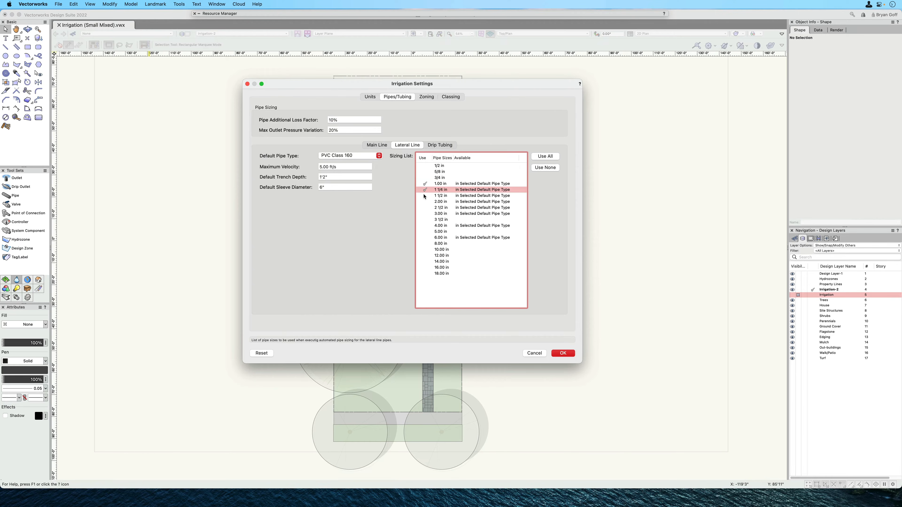
click(425, 196)
click(425, 202)
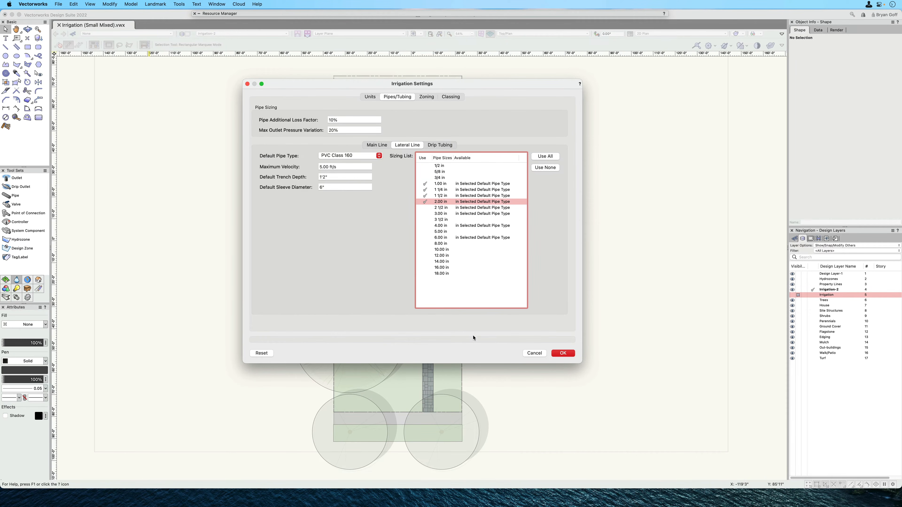
Step: Review the drip tubing defaults, the zone numbering and coverage settings, and the automatic classes for irrigation objects
click(441, 145)
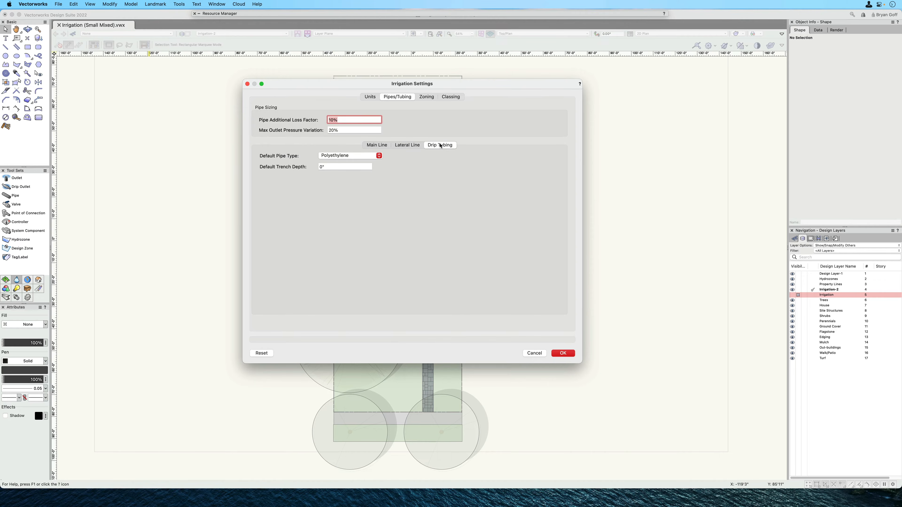
click(351, 157)
click(351, 157)
click(427, 97)
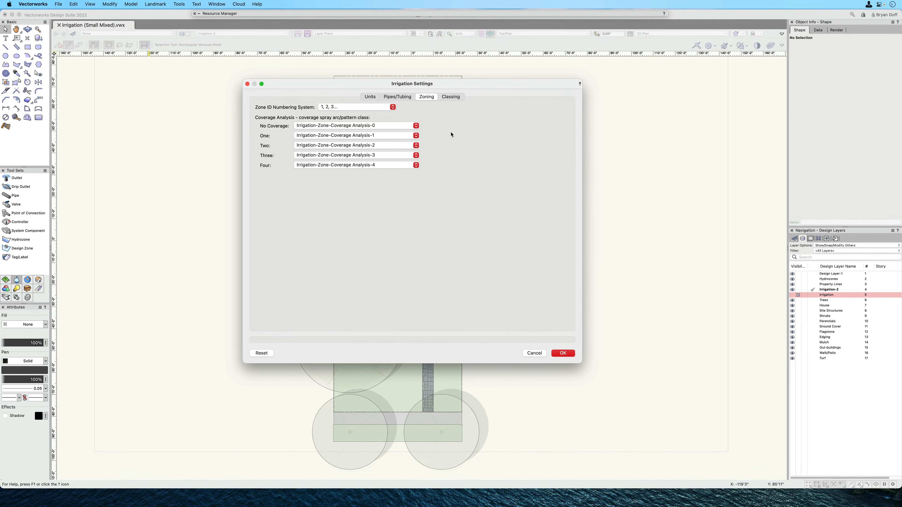
click(451, 97)
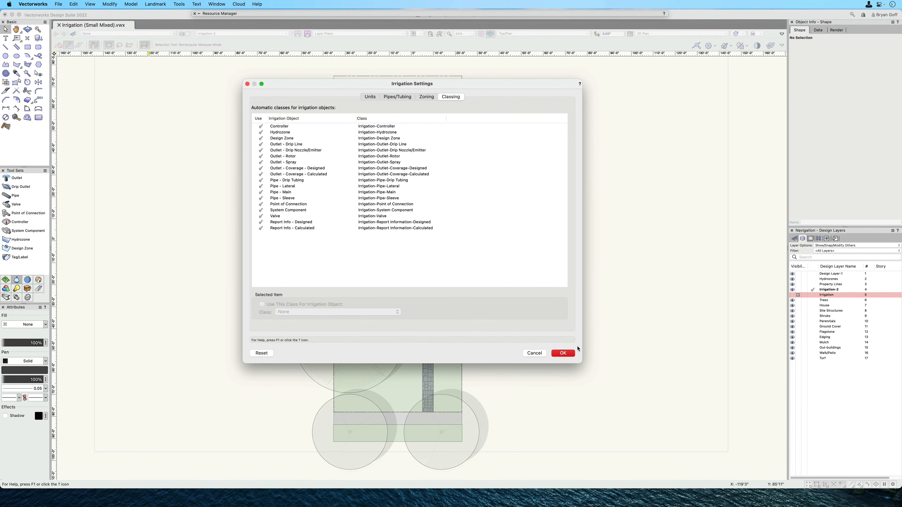
Step: Accept the irrigation settings and set the Outlet tool's defaults to show pressure and flow
click(563, 353)
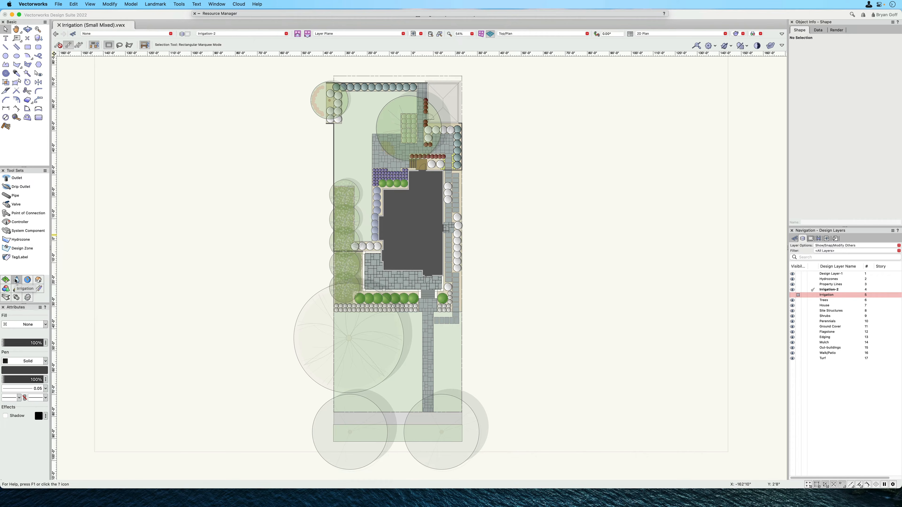
click(16, 179)
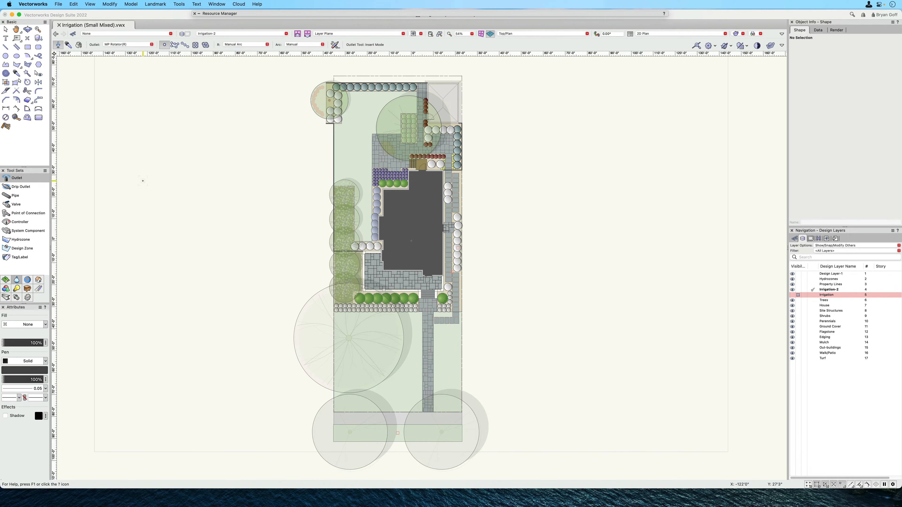
click(335, 45)
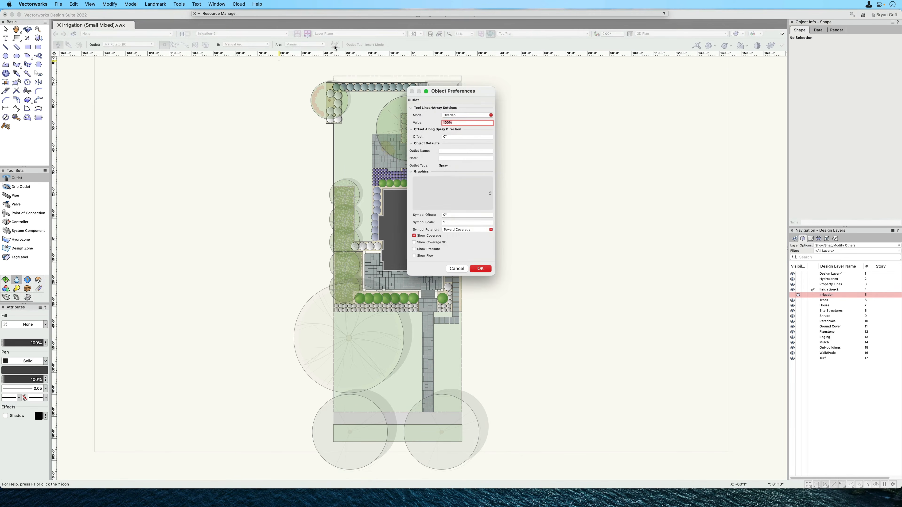
click(414, 249)
click(414, 256)
click(480, 269)
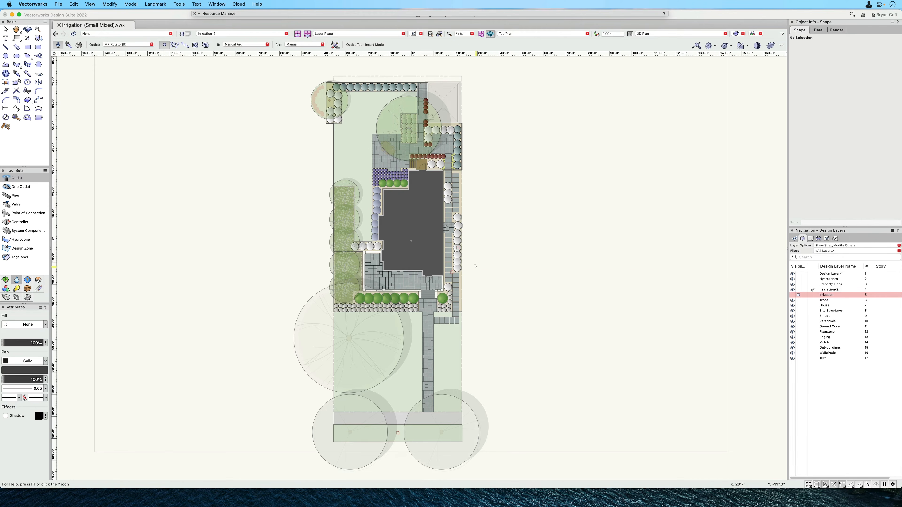
Step: Check the default graphics and design options of the Drip Outlet and Pipe tools, keeping them as they are
click(22, 187)
click(279, 45)
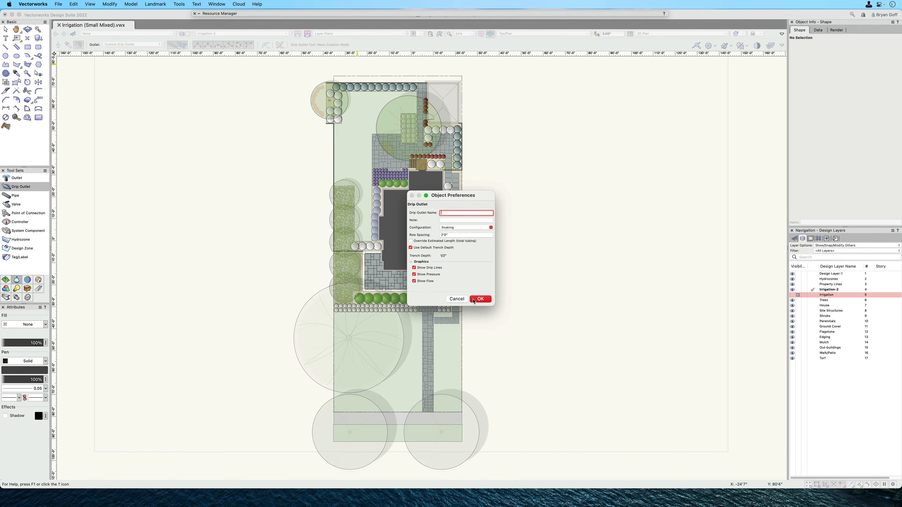
click(480, 299)
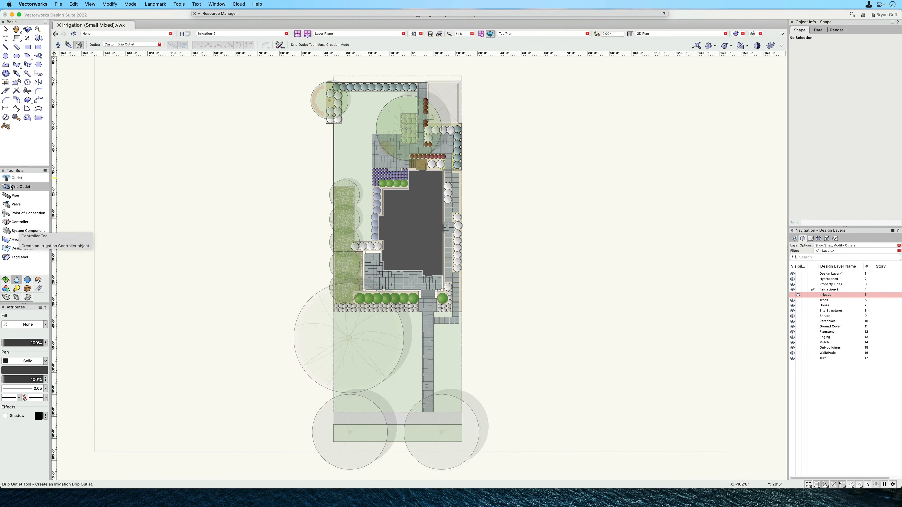
click(16, 195)
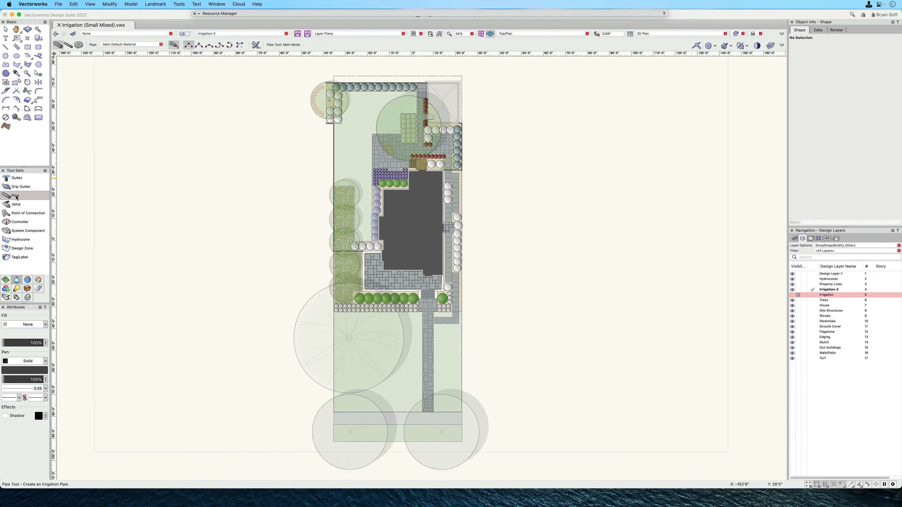
click(256, 45)
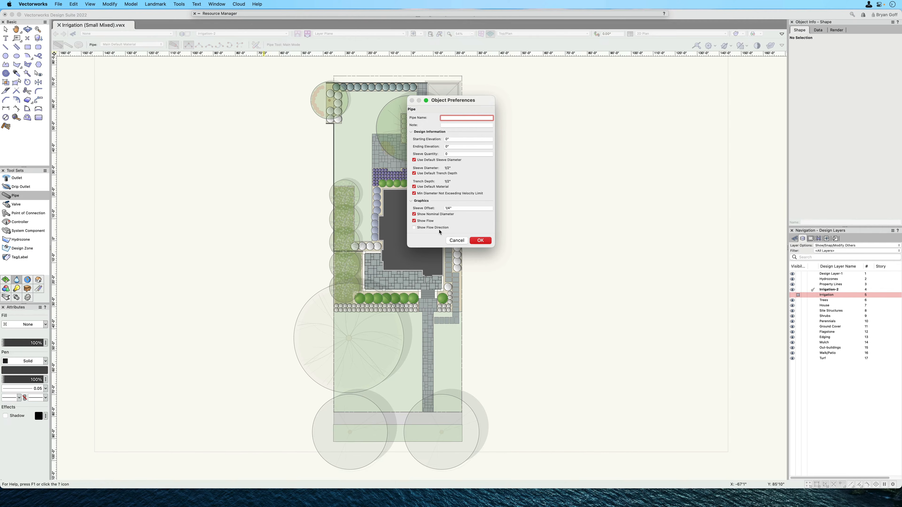
click(474, 241)
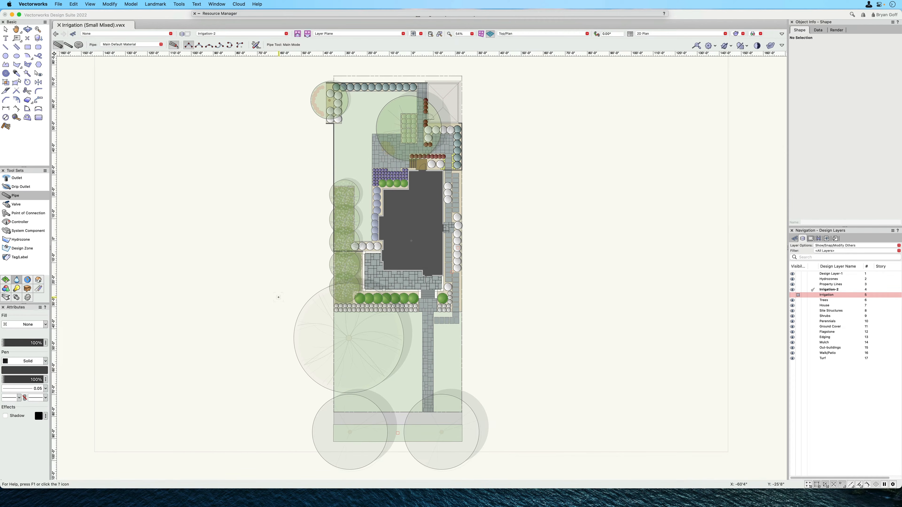
Step: Hide the Ground Cover, Perennials, Shrubs and Trees design layers
middle_drag(270, 371, 297, 286)
scroll(423, 354, up, 1)
scroll(423, 354, up, 2)
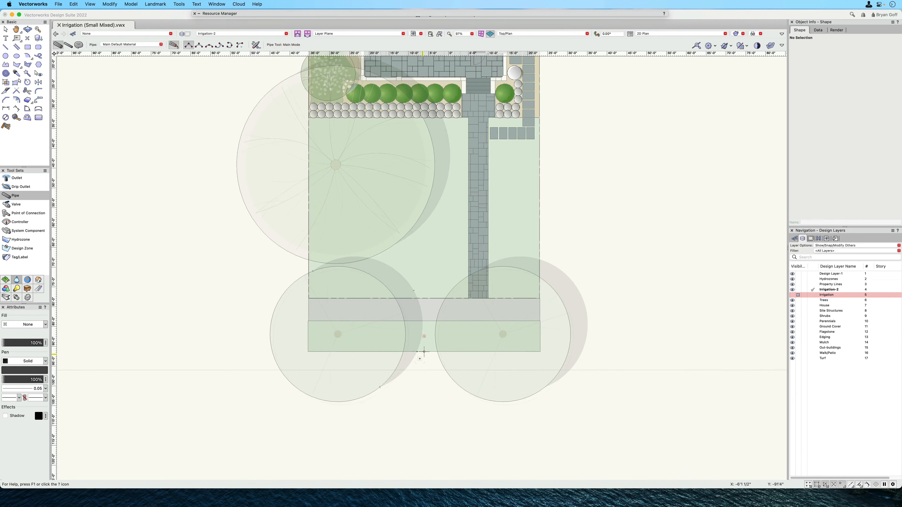
scroll(425, 356, up, 3)
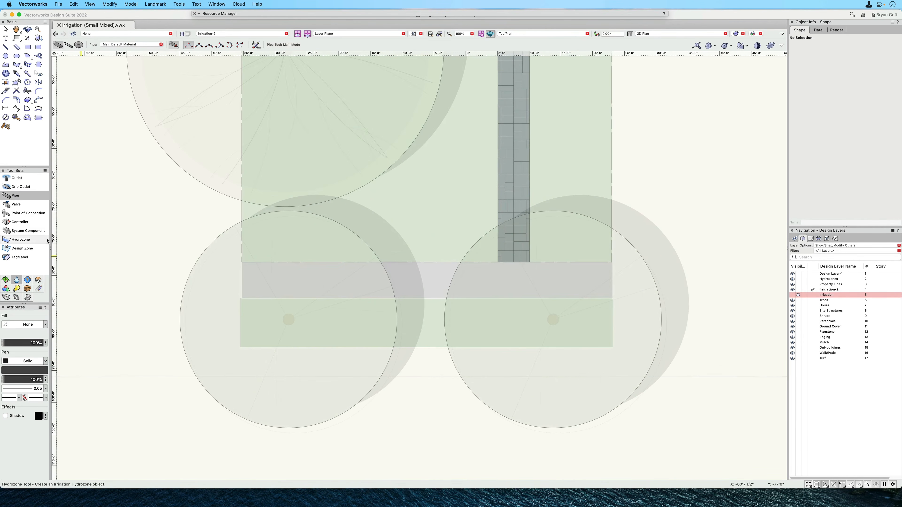
click(5, 29)
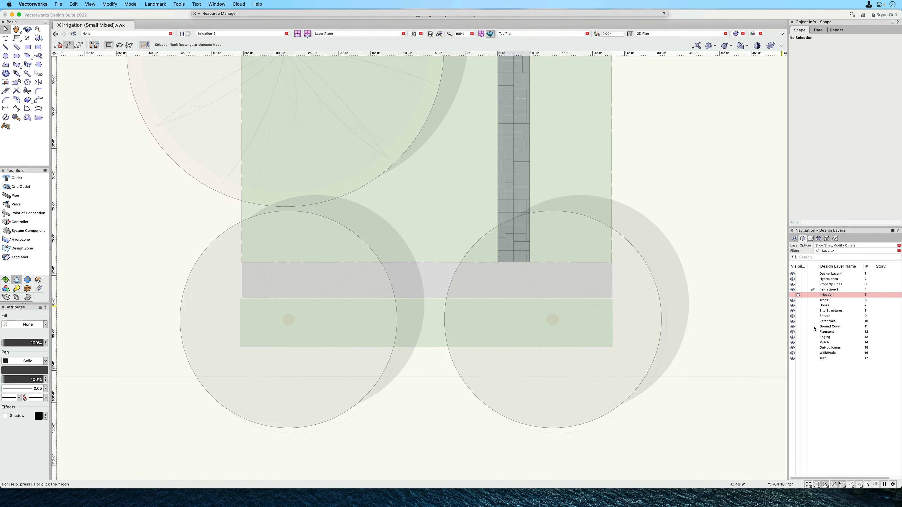
scroll(501, 407, down, 10)
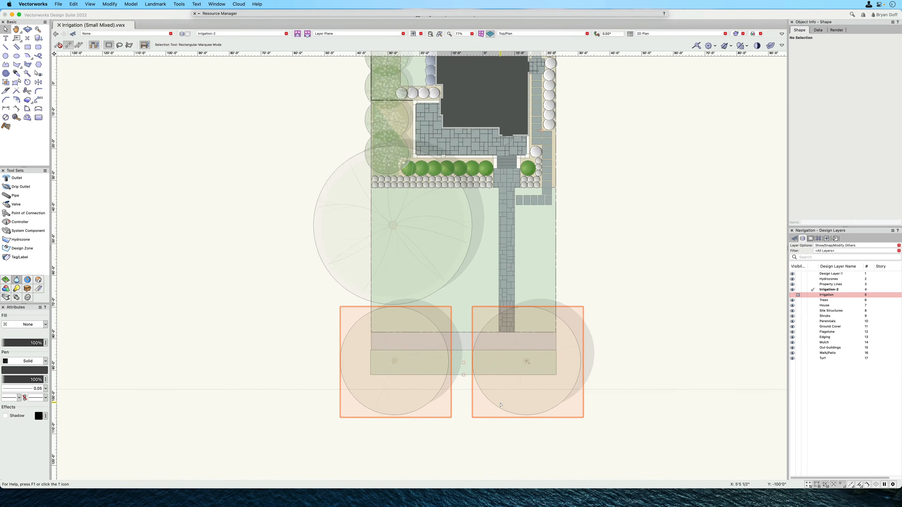
scroll(501, 405, down, 2)
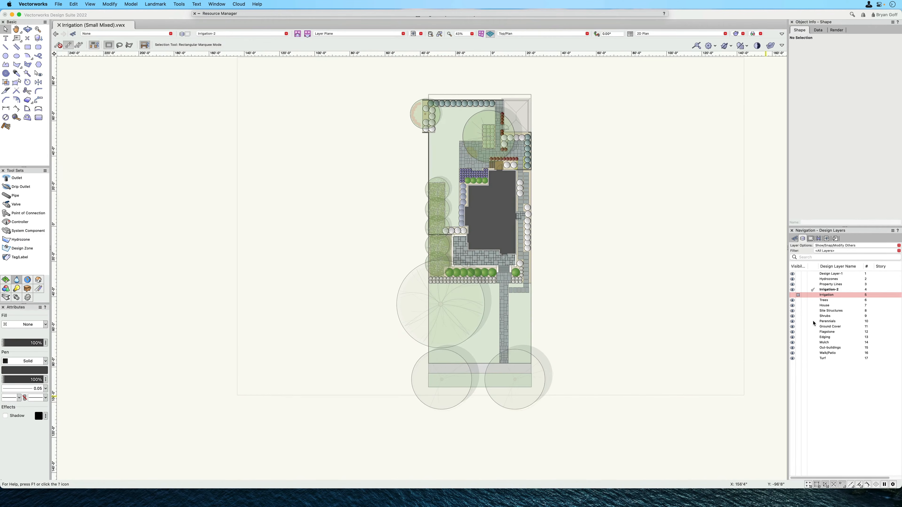
click(798, 327)
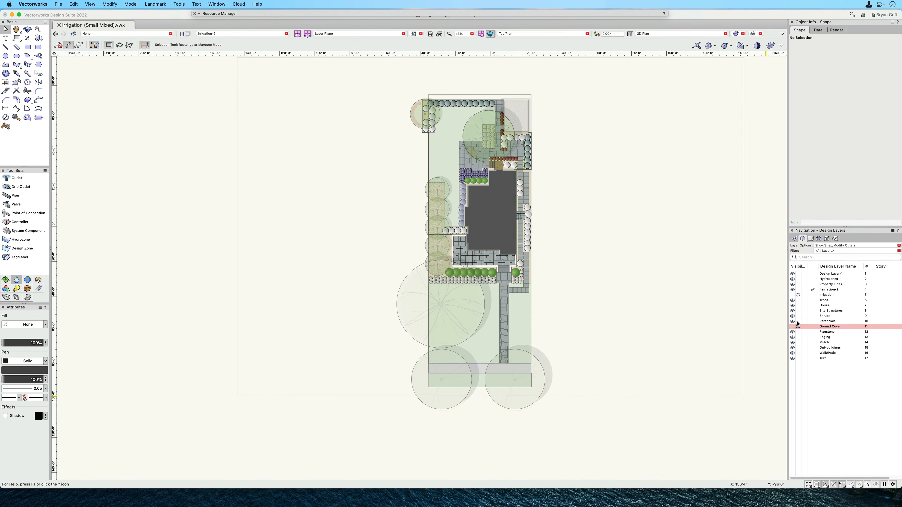
click(799, 321)
click(799, 316)
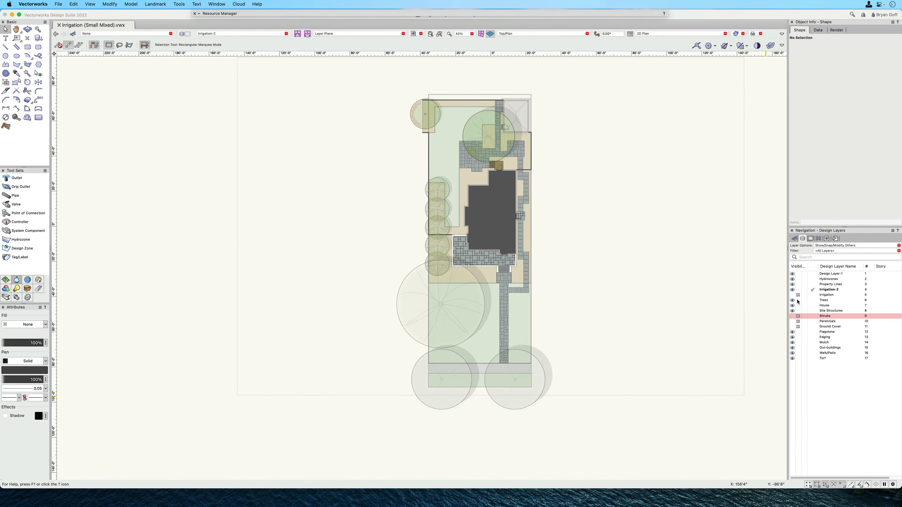
click(798, 301)
scroll(503, 359, up, 10)
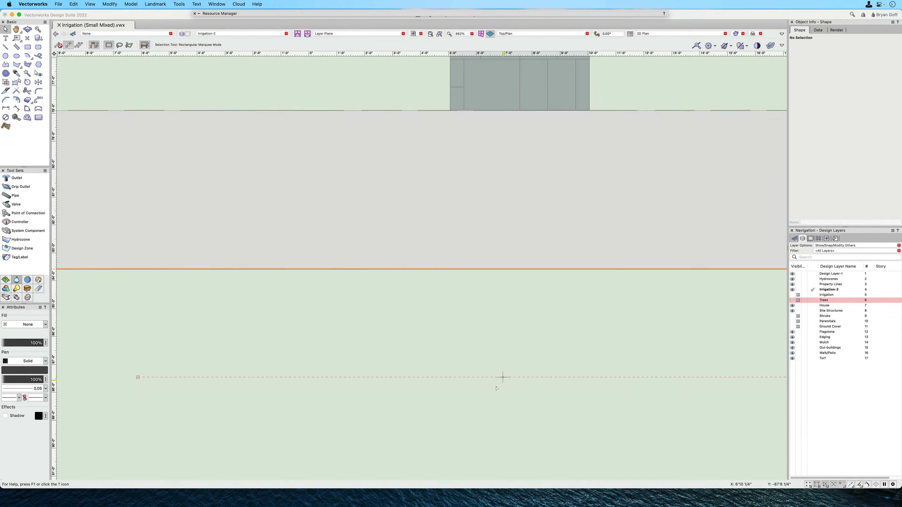
scroll(497, 389, down, 10)
drag(358, 395, 415, 359)
key(x)
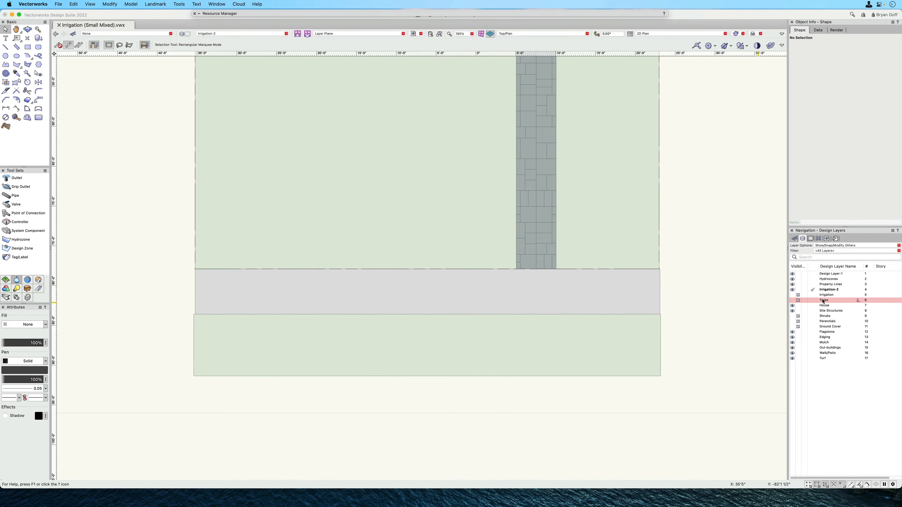
click(804, 301)
click(798, 301)
Step: Choose the MP Rotator(R) from the Hunter Industries spray library as the outlet to insert
key(h)
drag(343, 413, 352, 392)
key(x)
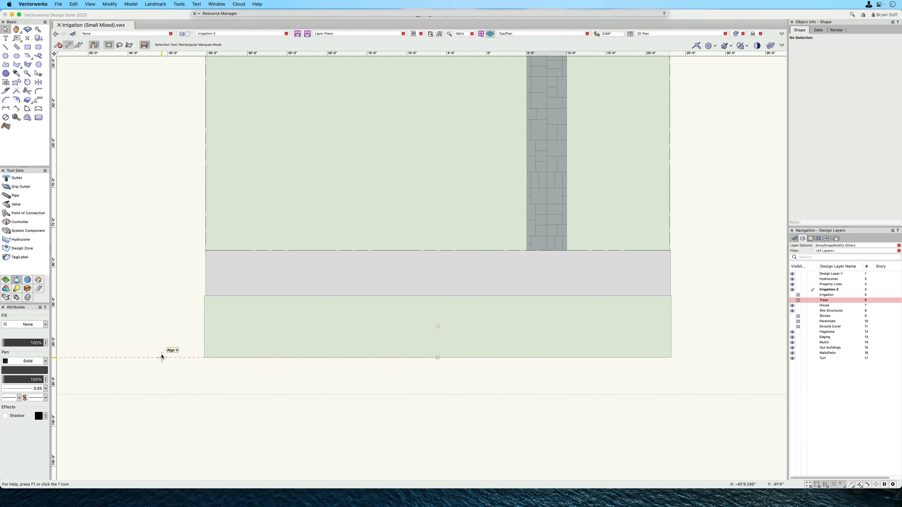
click(16, 178)
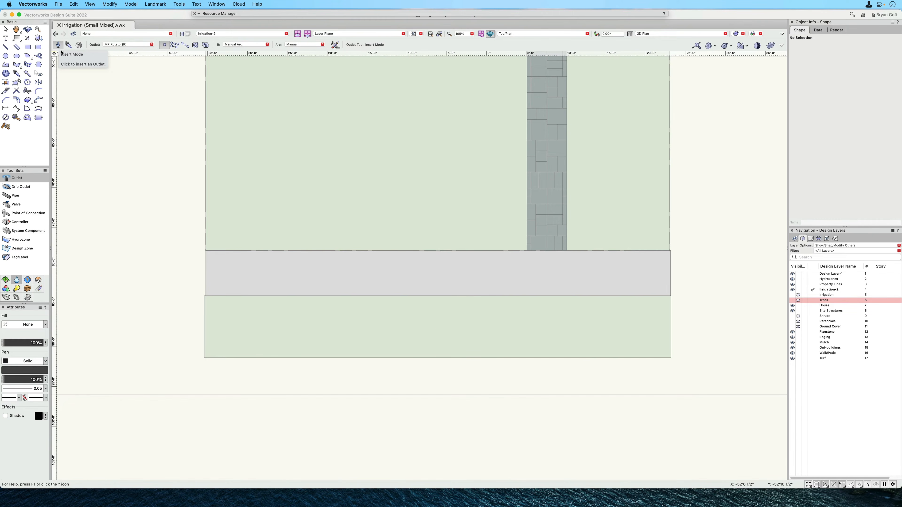
click(118, 44)
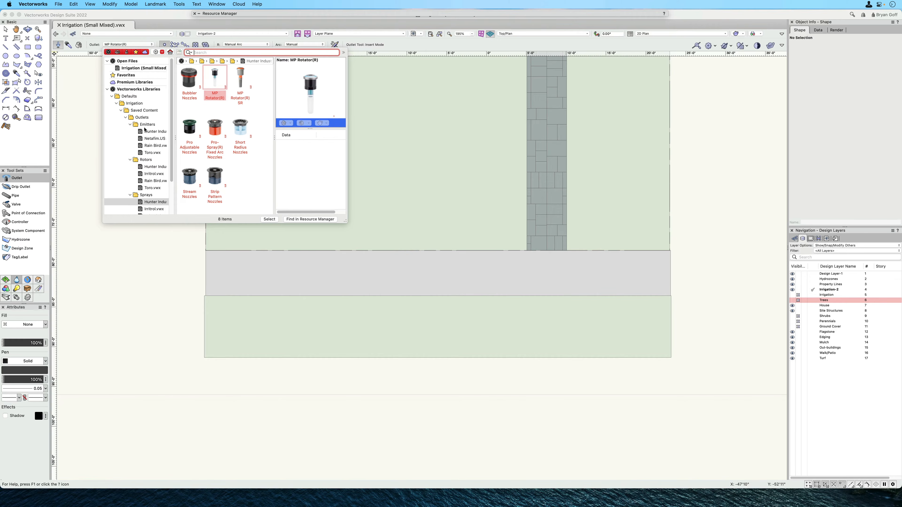
scroll(156, 206, down, 2)
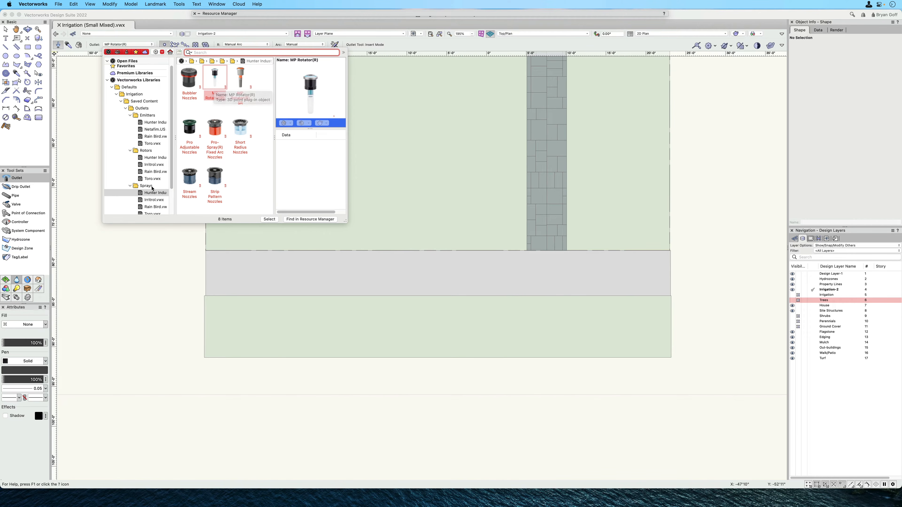
scroll(144, 196, down, 3)
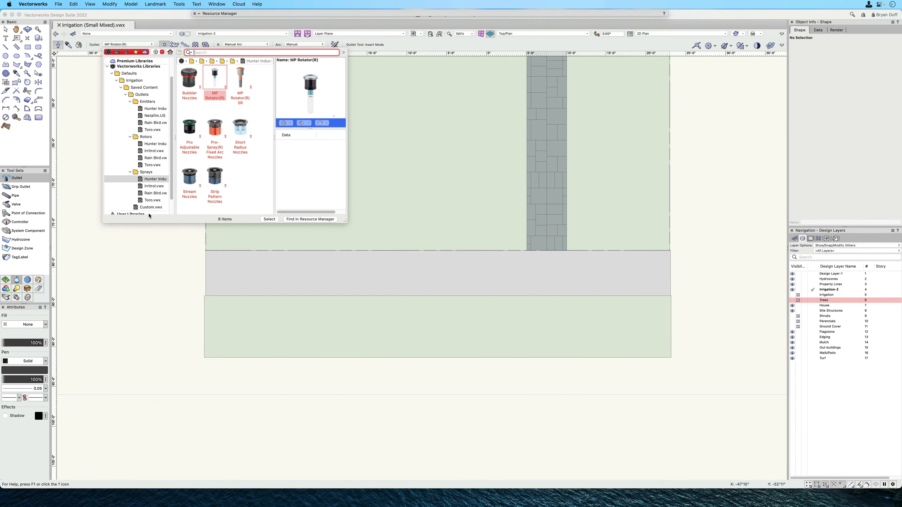
click(215, 81)
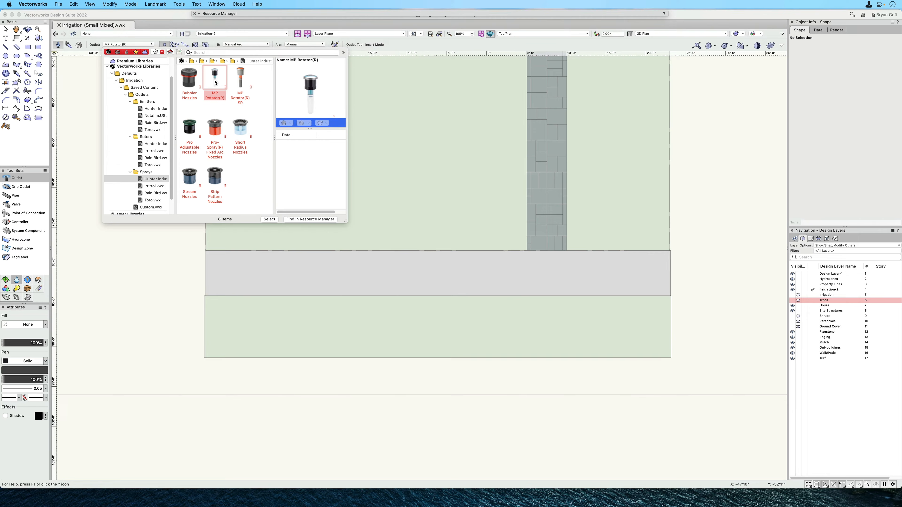
click(269, 219)
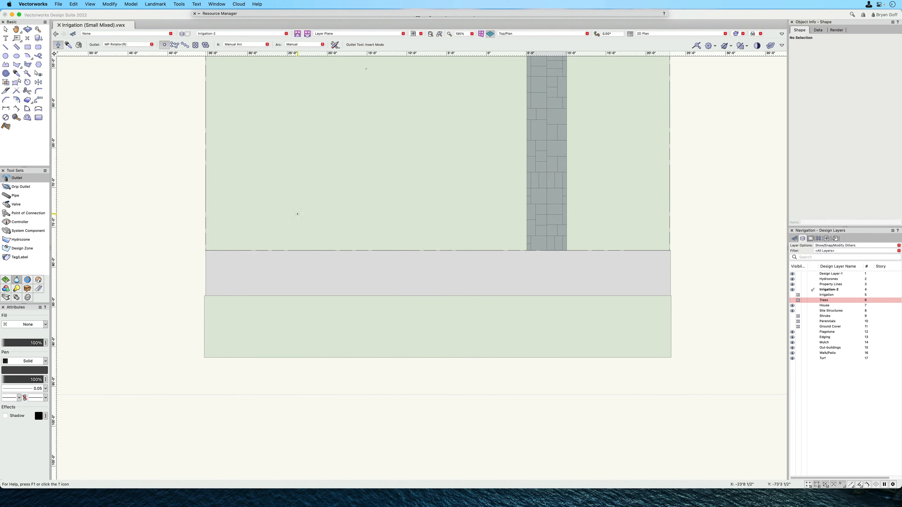
Step: Place an outlet at the lower-left corner of the front turf strip with a 90° arc and a radius of about 8'5" covering the strip
click(204, 358)
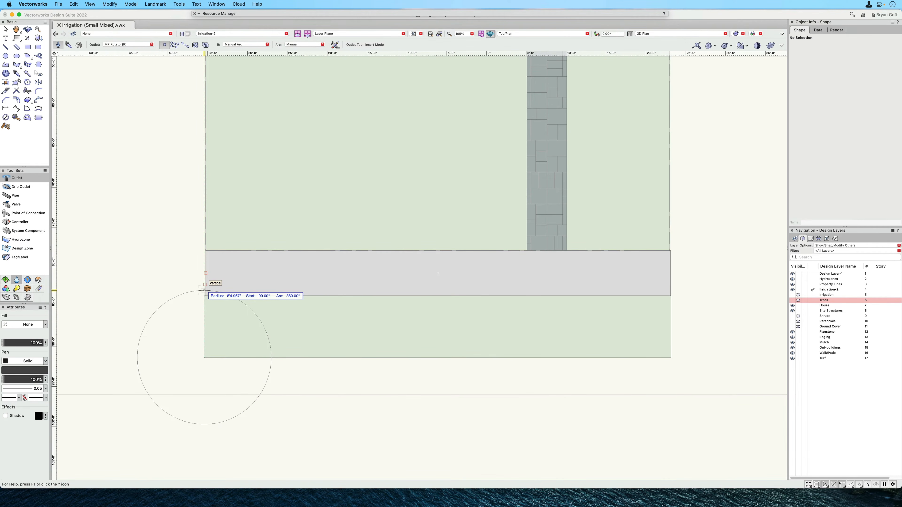
click(203, 290)
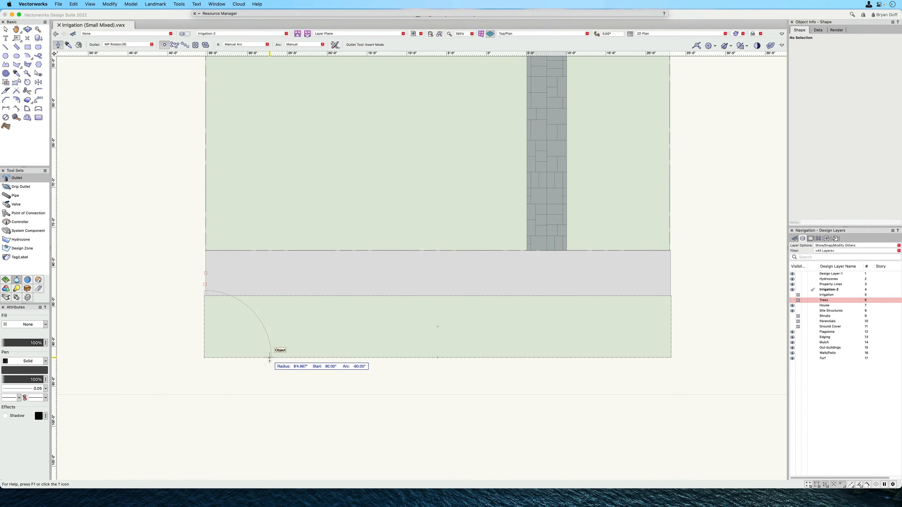
click(269, 360)
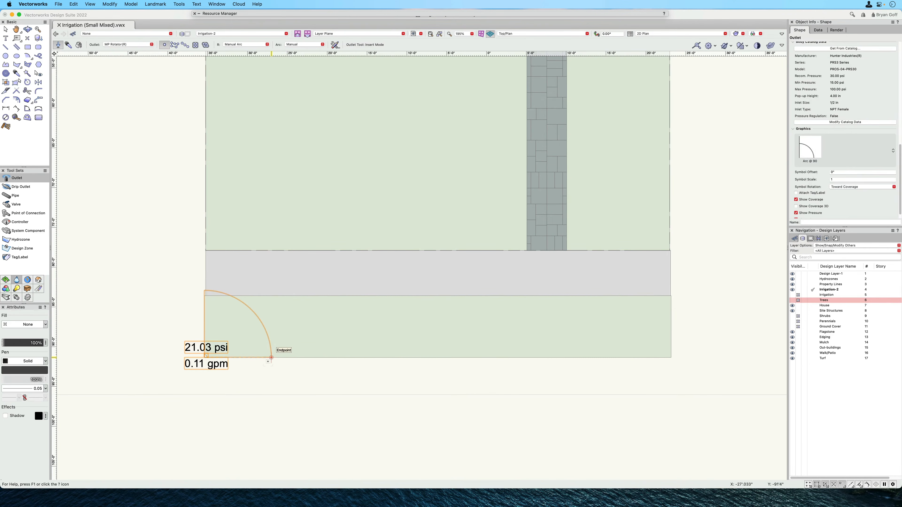
Step: Place a trial outlet with an obtuse arc and a radius of about 16'6" in the empty area beside the site, and delete it
middle_drag(185, 338, 546, 310)
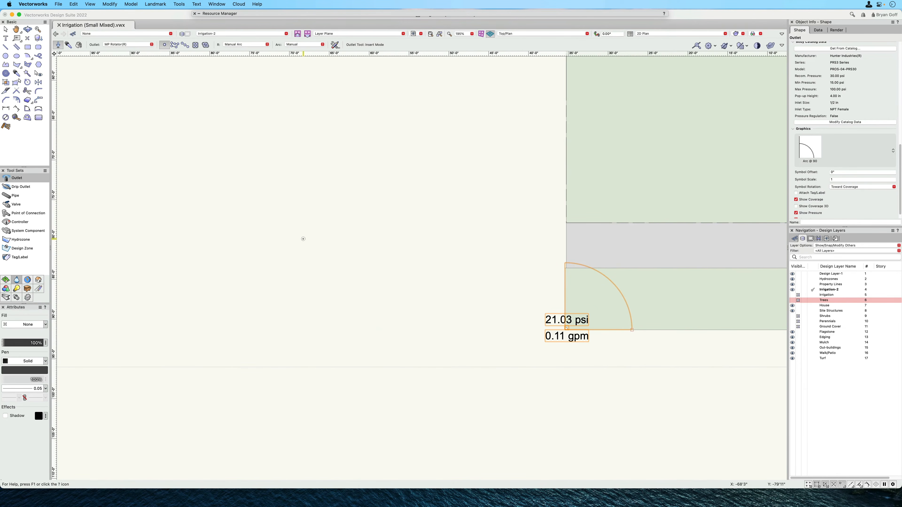
click(303, 239)
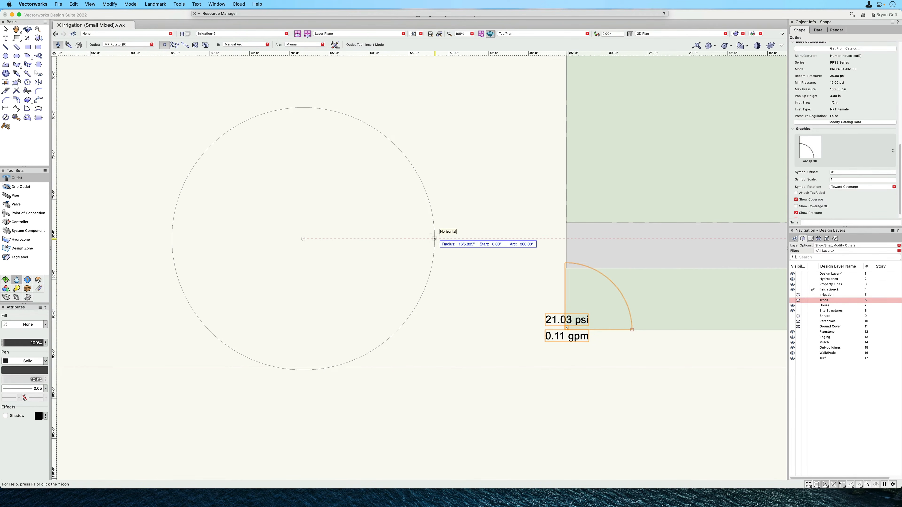
click(435, 239)
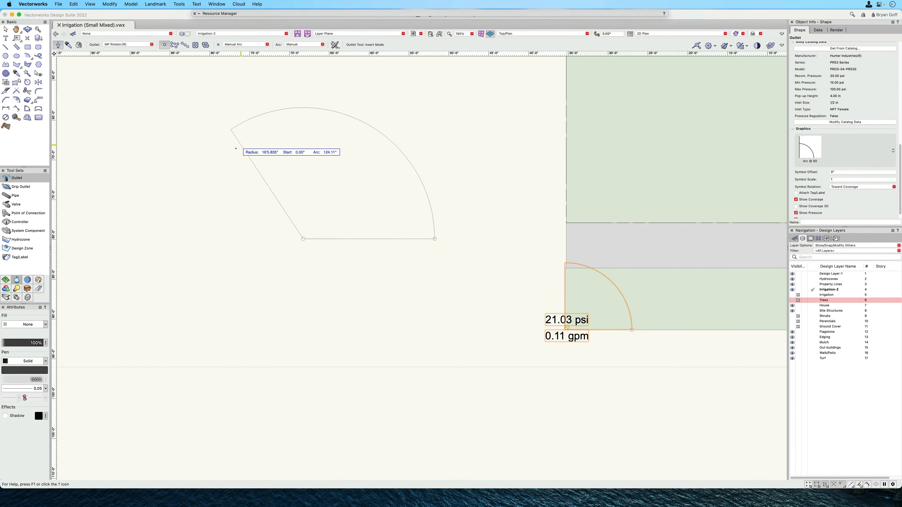
click(227, 140)
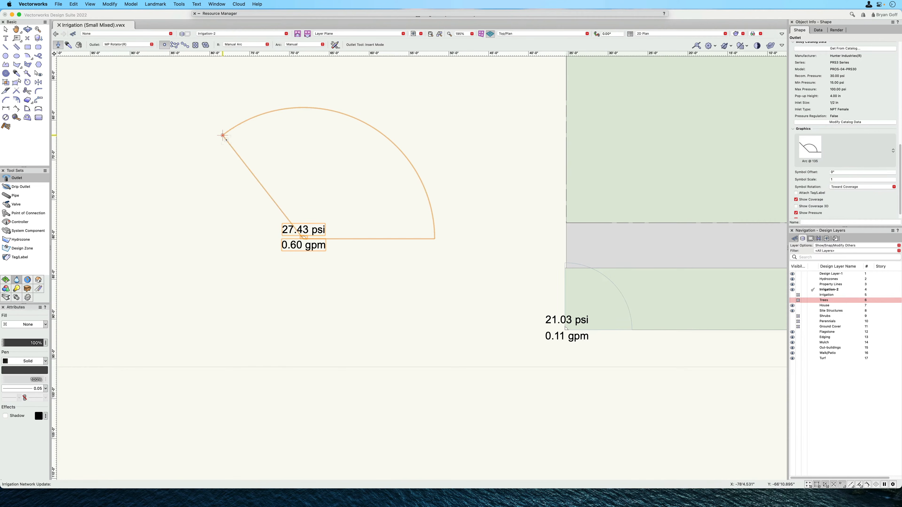
key(Delete)
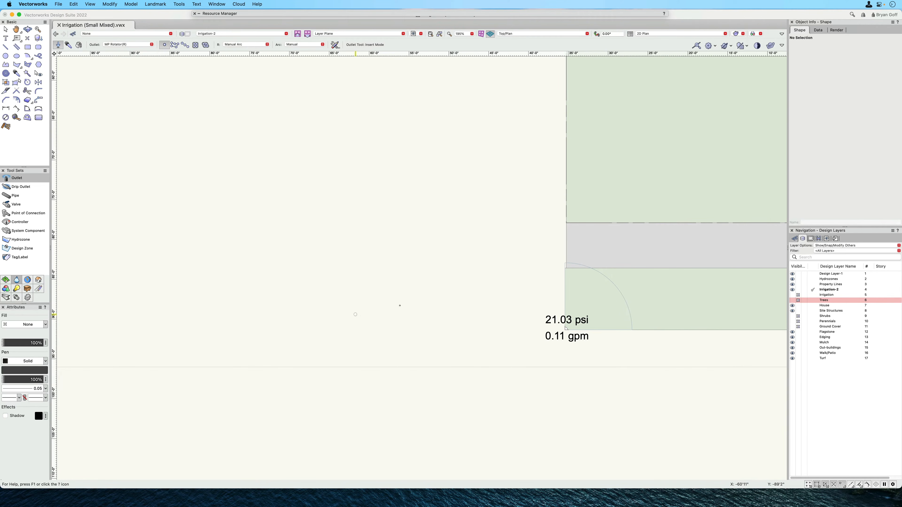
middle_drag(528, 357, 222, 353)
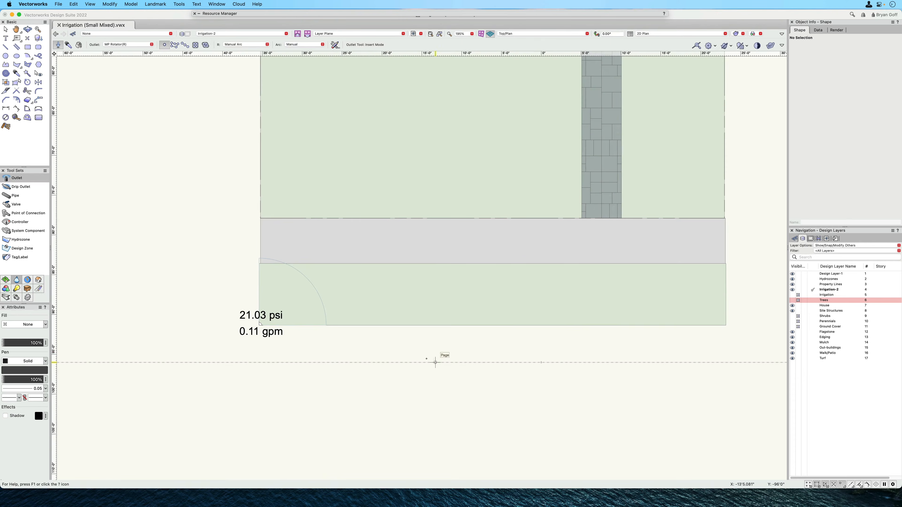
middle_drag(466, 353, 418, 358)
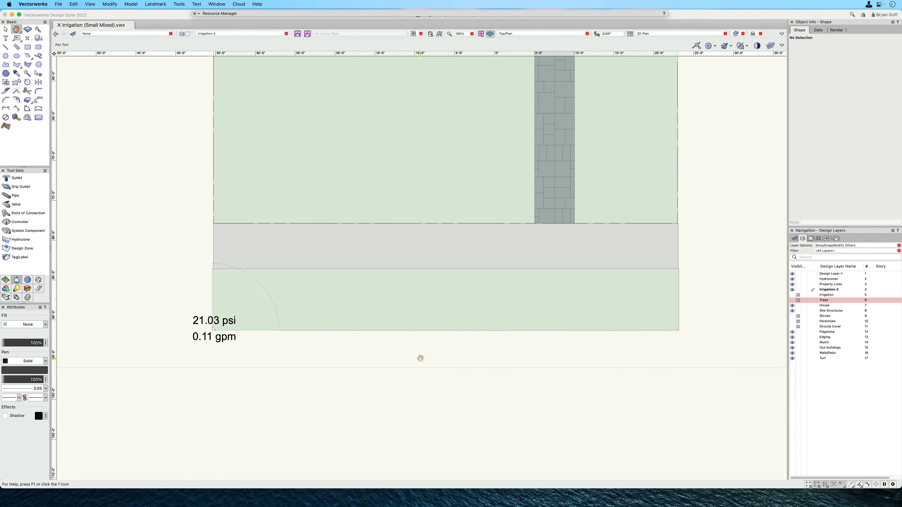
Step: Place an outlet at the lower-right corner of the front turf strip with a 90° arc and a radius of about 8'4"
click(679, 330)
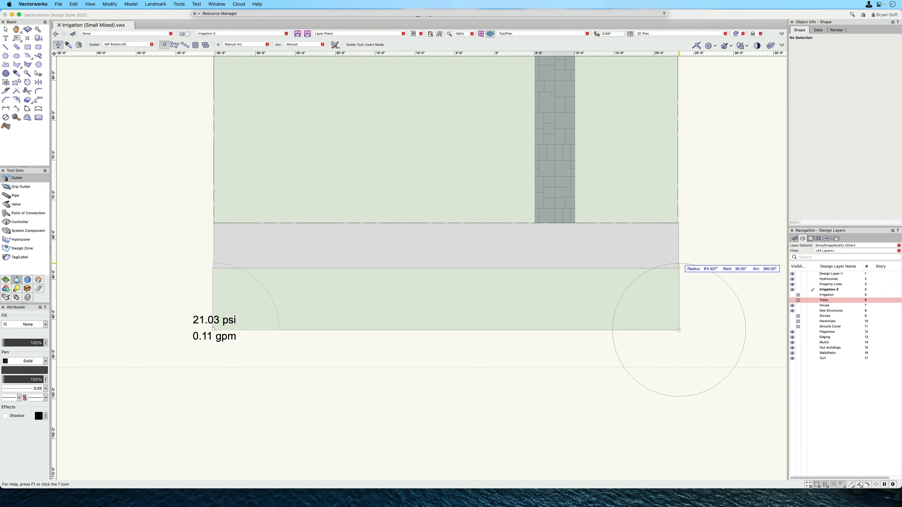
click(679, 264)
click(627, 330)
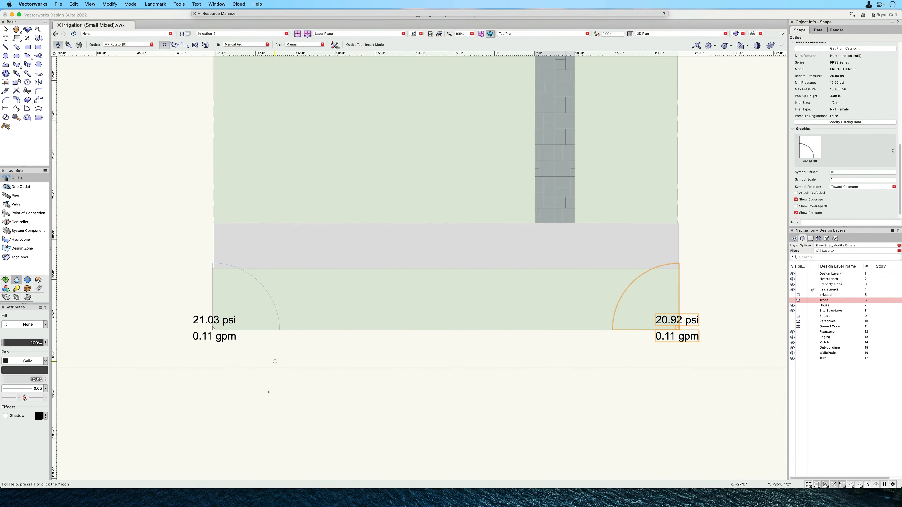
Step: Insert a row of six 180° outlets with a radius of about 8'4" along the strip's lower edge, between the two corner outlets
click(185, 45)
click(613, 330)
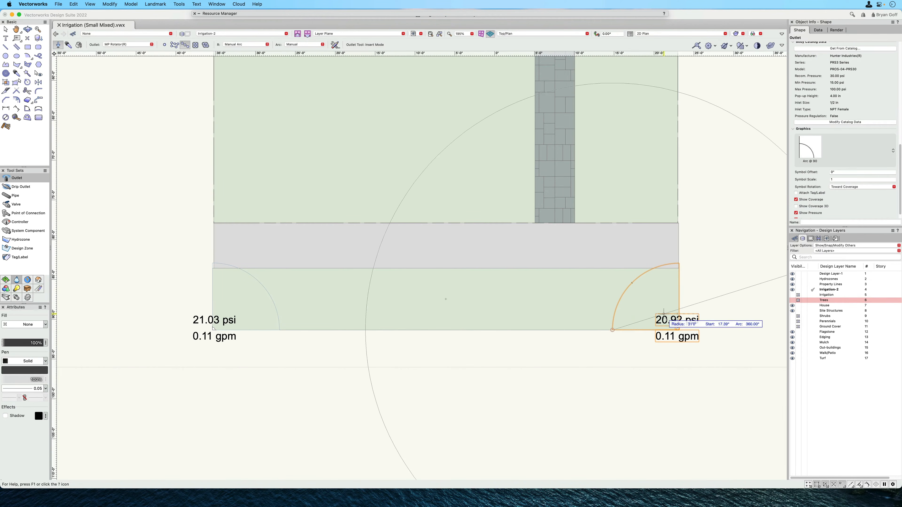
click(678, 329)
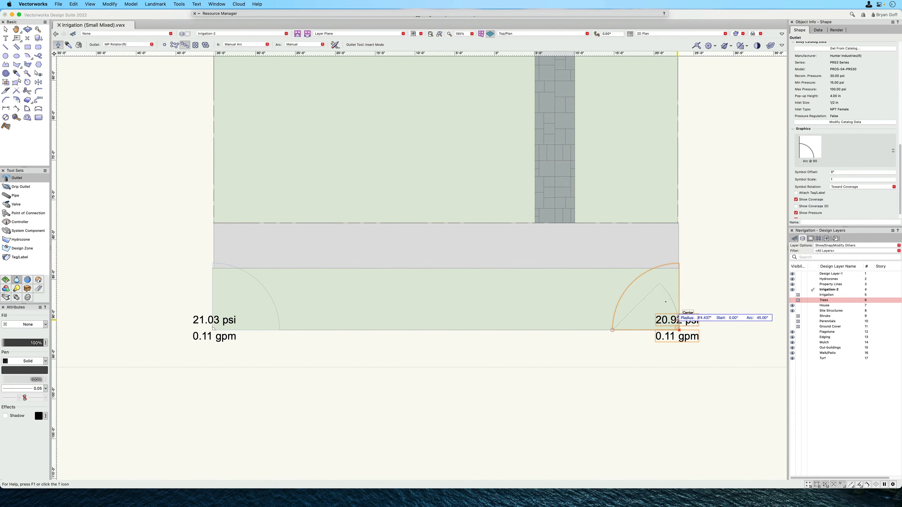
click(546, 330)
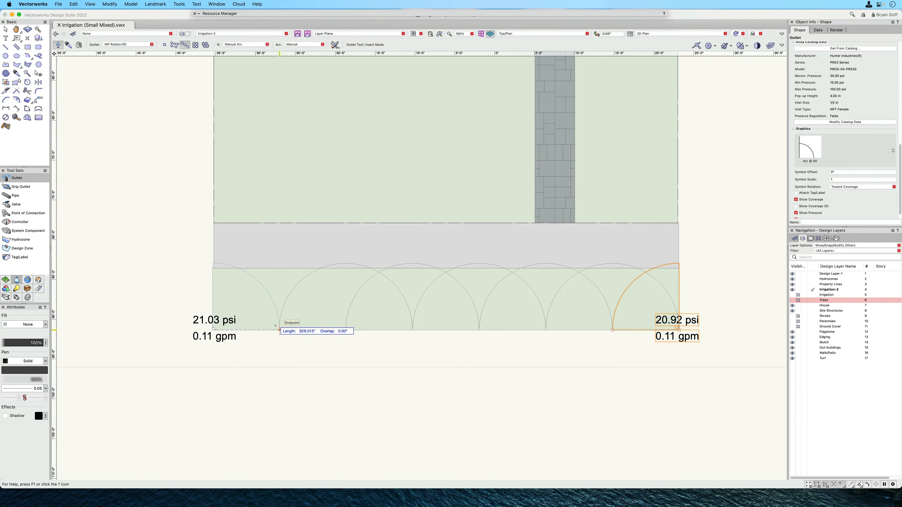
click(262, 330)
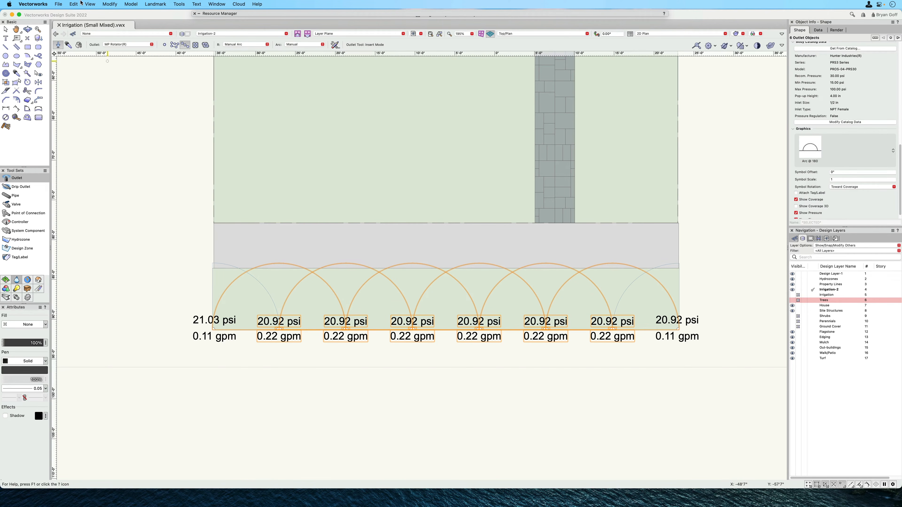
key(x)
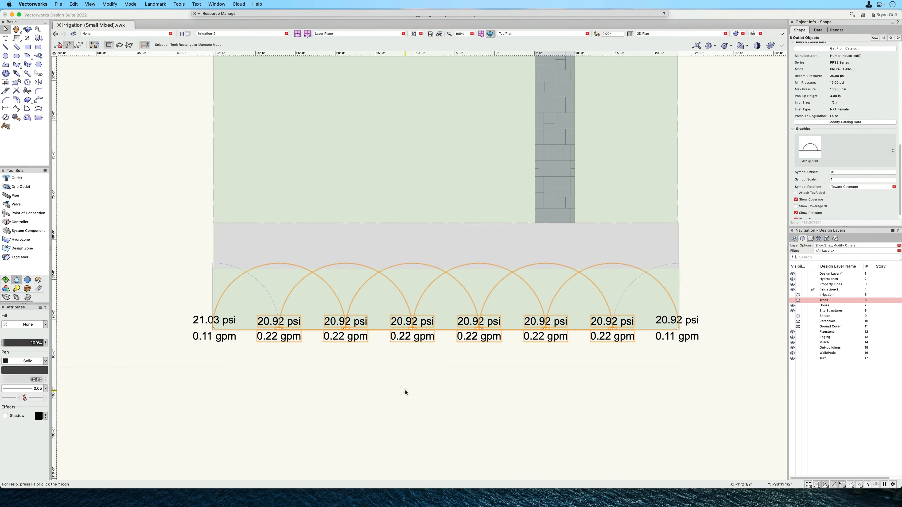
Step: Draw a trial spray Design Zone enclosing all eight outlets on the front turf strip
scroll(405, 393, down, 1)
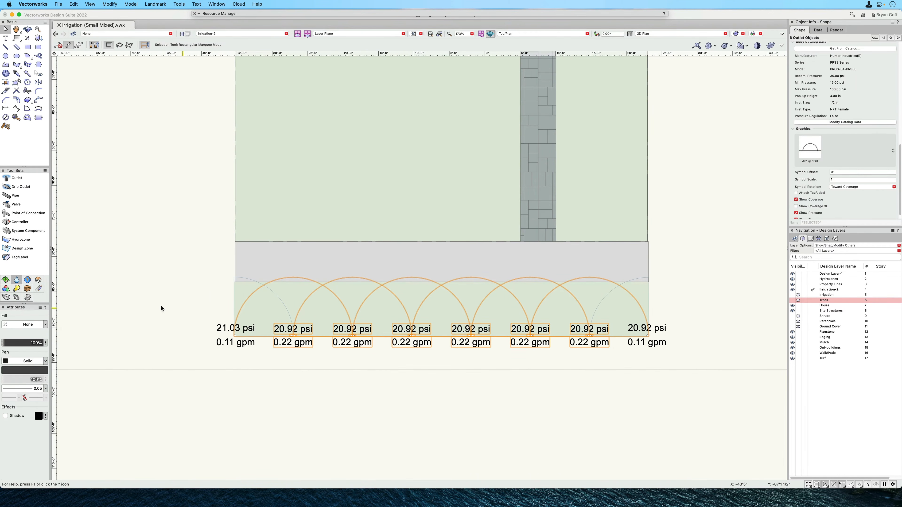
click(25, 251)
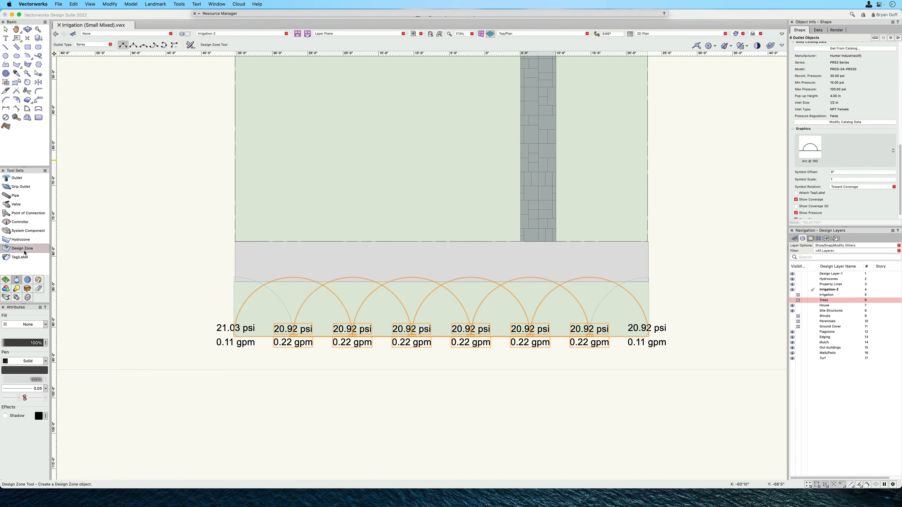
click(191, 256)
click(714, 256)
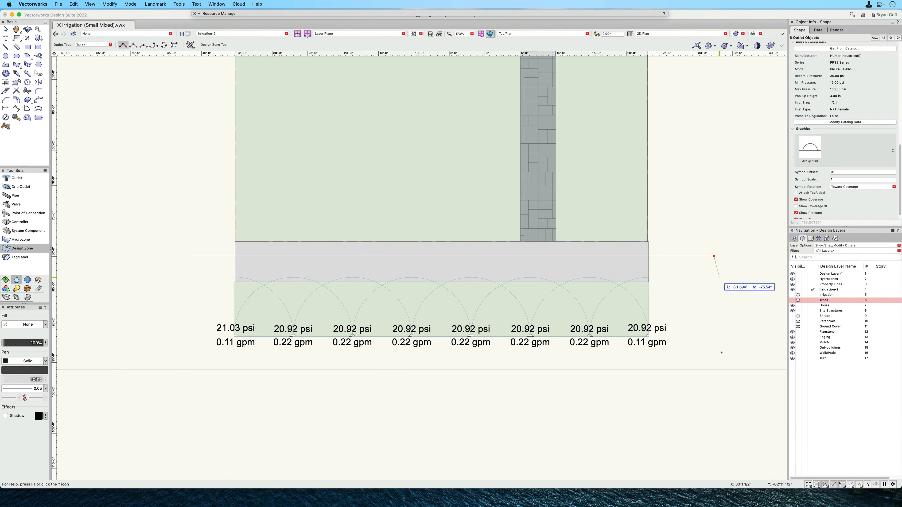
click(726, 426)
click(154, 405)
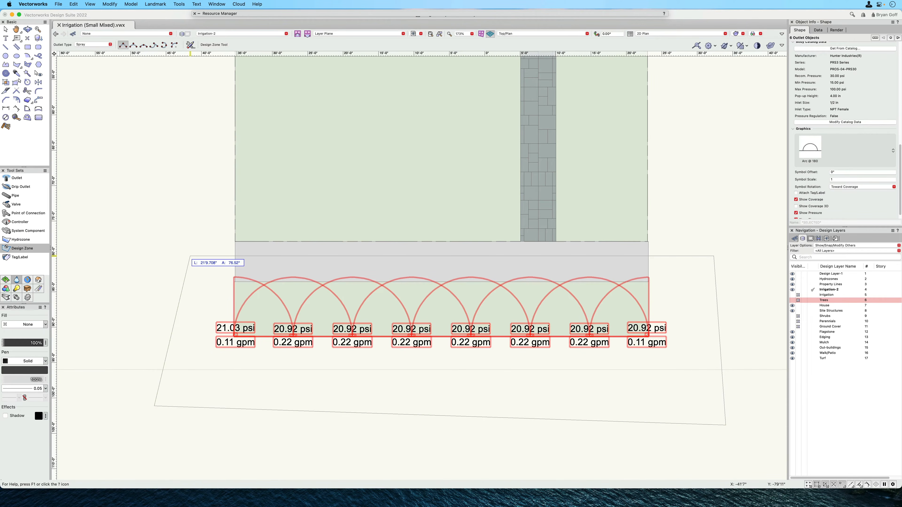
click(190, 256)
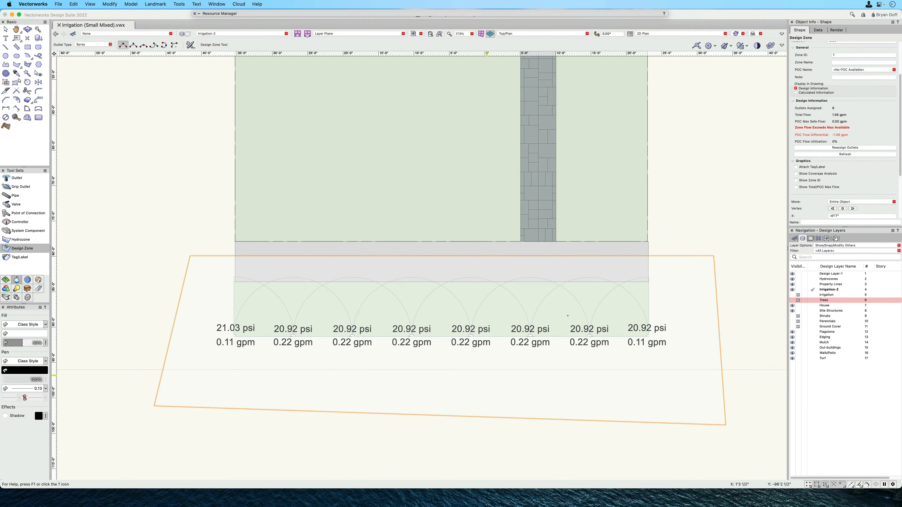
Step: Show the coverage analysis of the trial Design Zone, and delete the zone
click(796, 174)
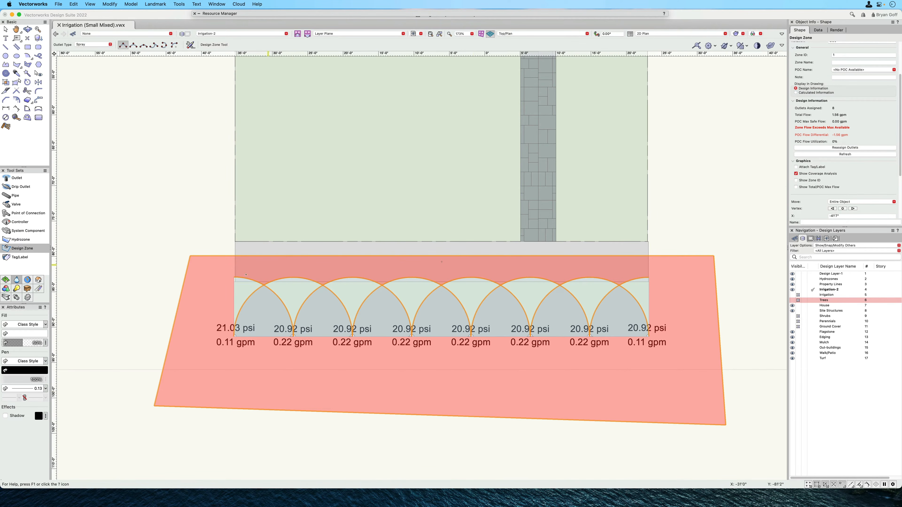
key(Delete)
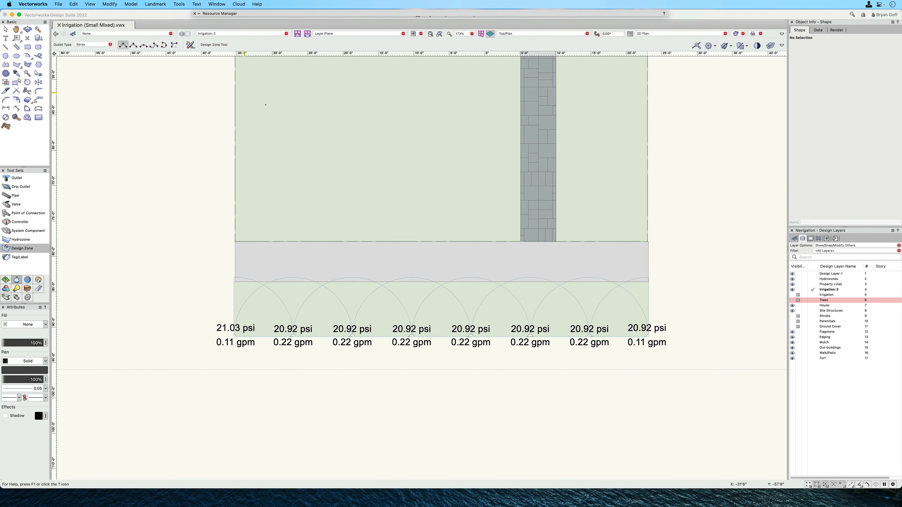
Step: Mirror a duplicate of the eight lower-edge outlets across the turf strip's horizontal centerline to its upper edge
click(6, 31)
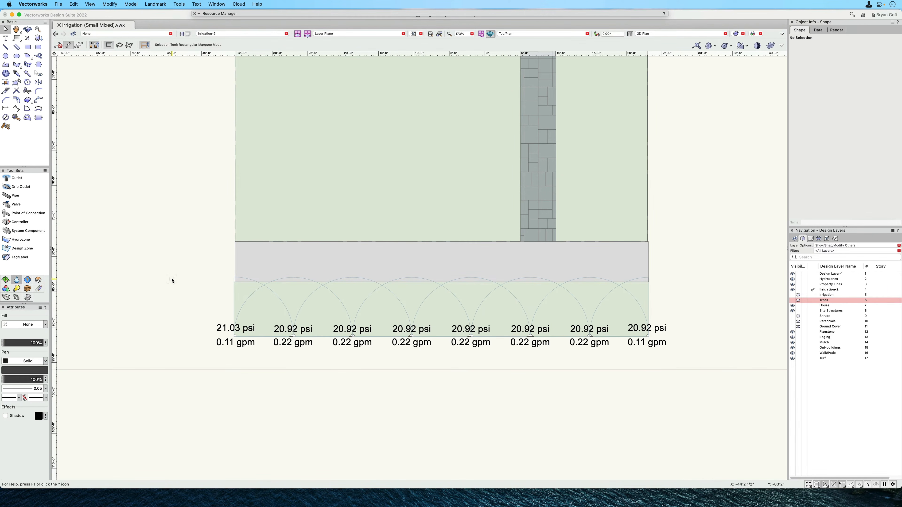
drag(172, 281, 679, 370)
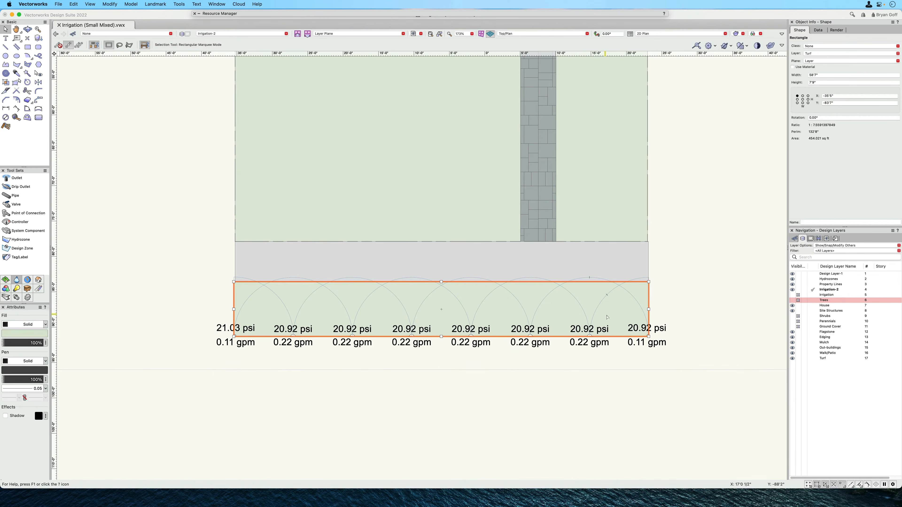
click(764, 363)
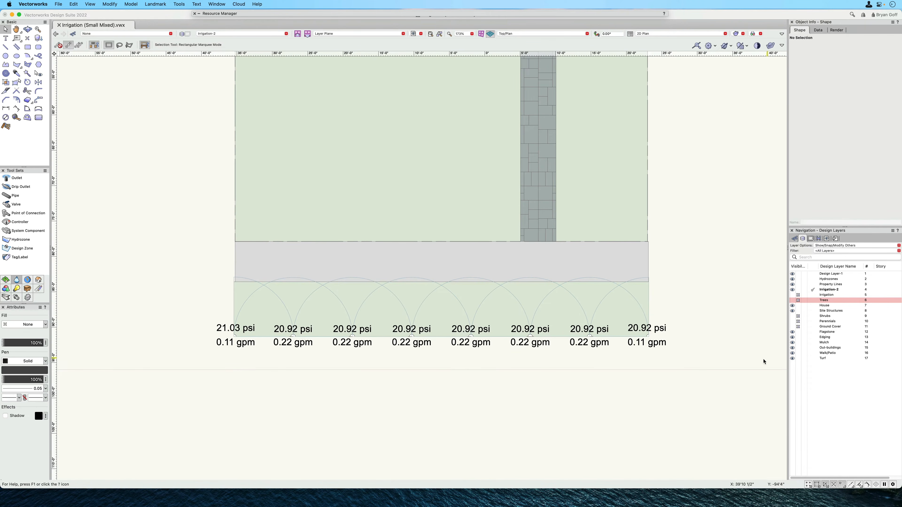
drag(198, 262, 694, 375)
shift+click(621, 321)
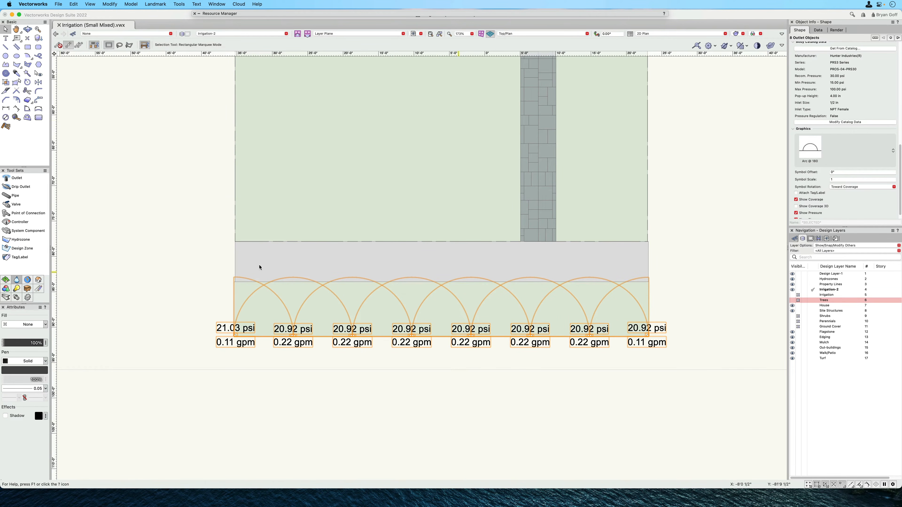
click(39, 83)
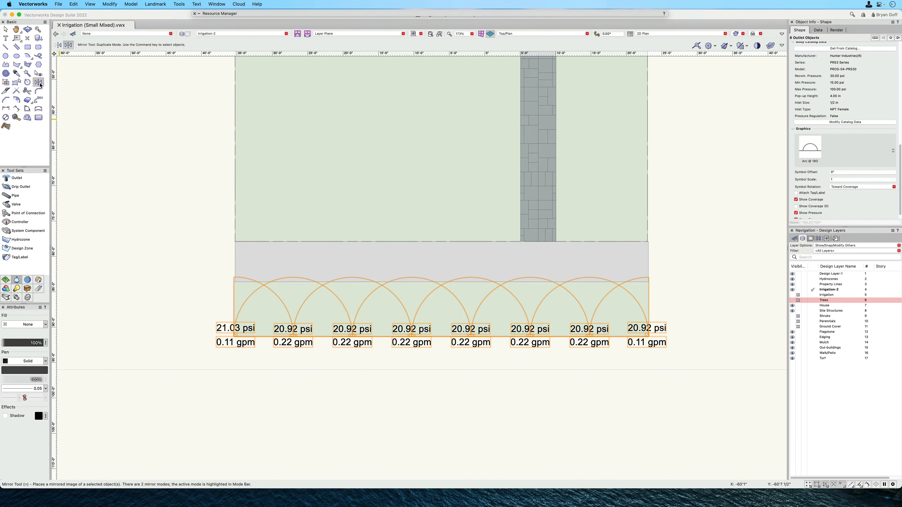
click(441, 309)
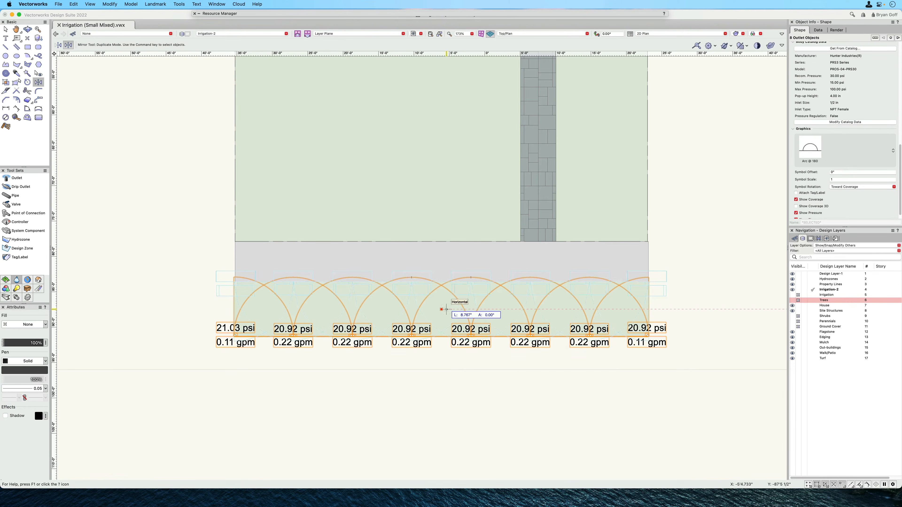
click(494, 309)
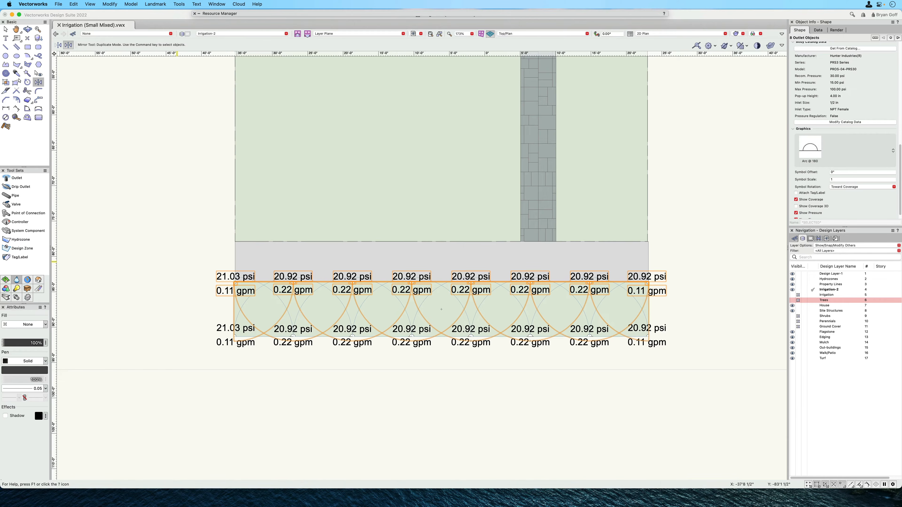
click(5, 30)
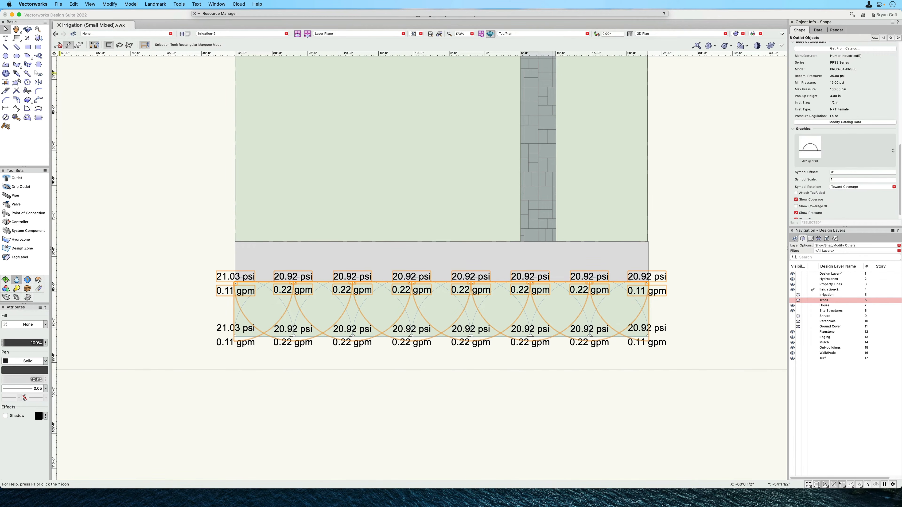
click(720, 308)
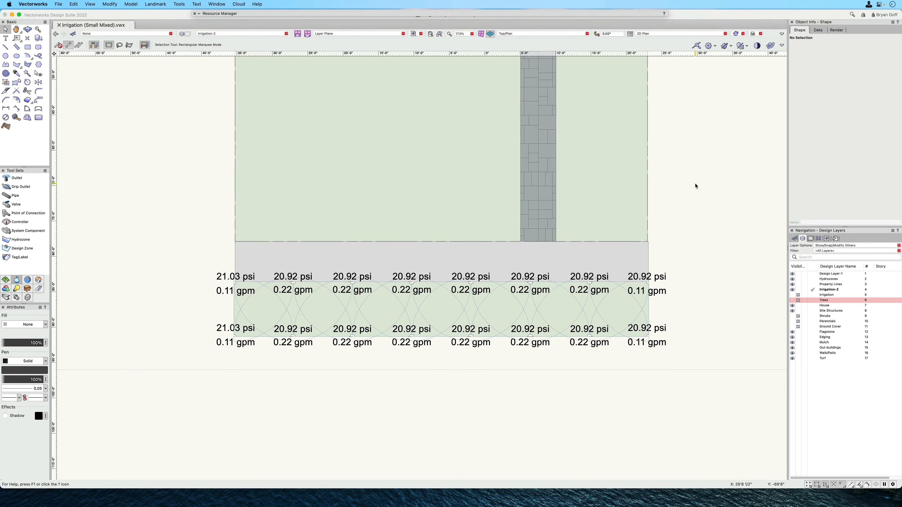
Step: Place a 90° outlet with a radius of about 12'11" at the lower-left corner of the lawn right of the walkway
key(h)
mouse_move(695, 186)
mouse_down()
mouse_move(615, 308)
mouse_move(600, 375)
mouse_move(599, 357)
mouse_up()
key(x)
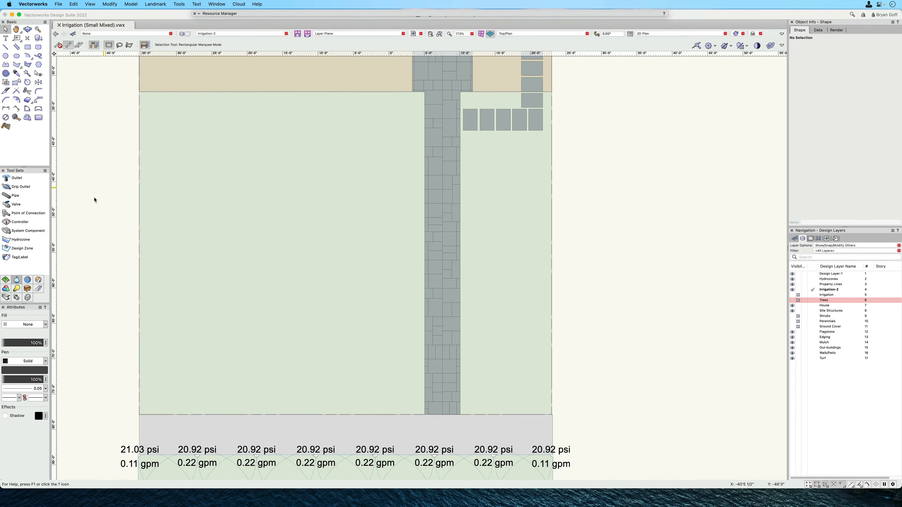
click(16, 181)
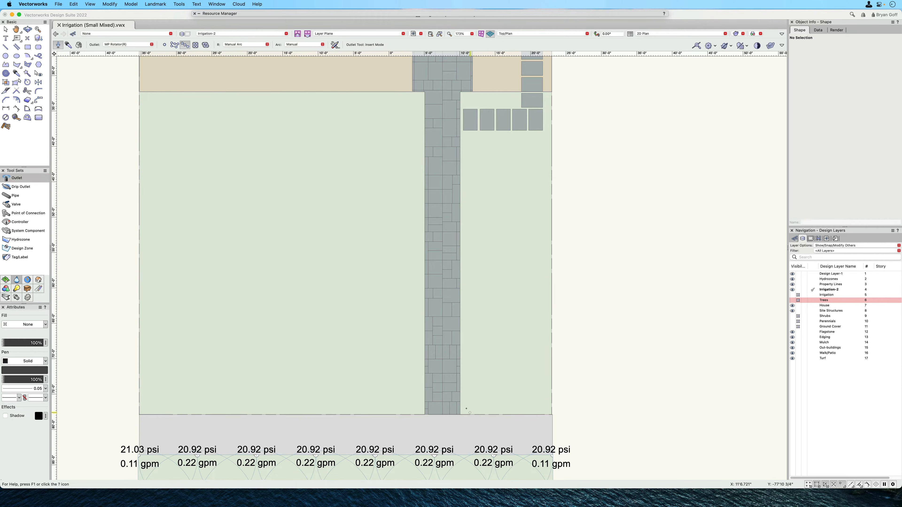
click(164, 44)
click(460, 414)
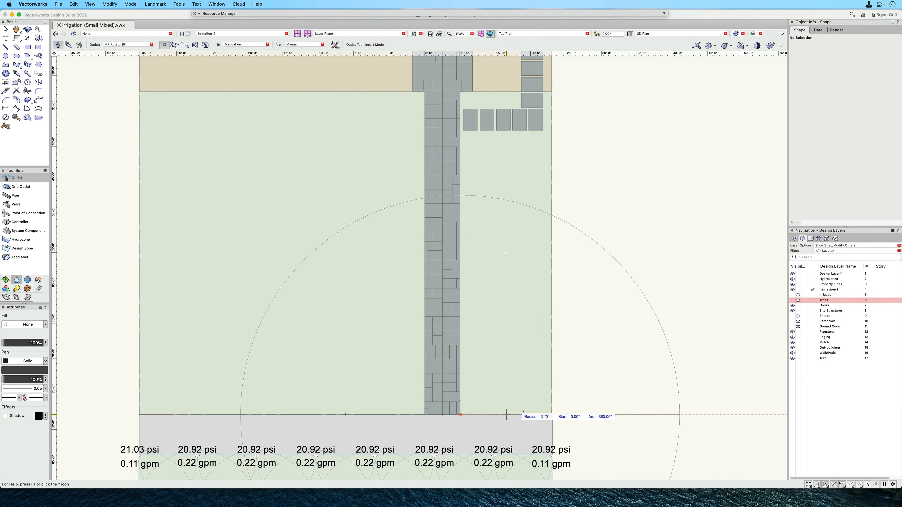
click(551, 415)
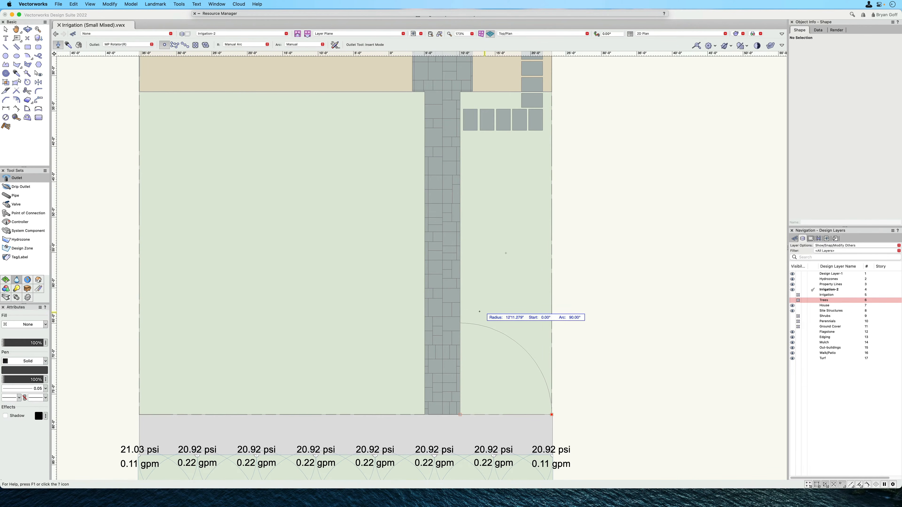
click(461, 322)
Step: Place two 180° outlets with a radius of about 12'11" up the walkway's right edge, each starting where the previous coverage meets that edge
click(461, 323)
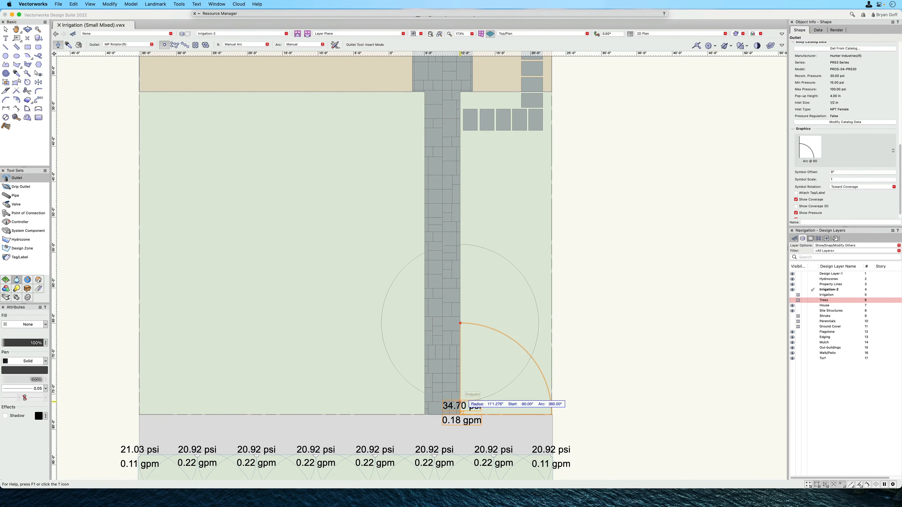
click(461, 414)
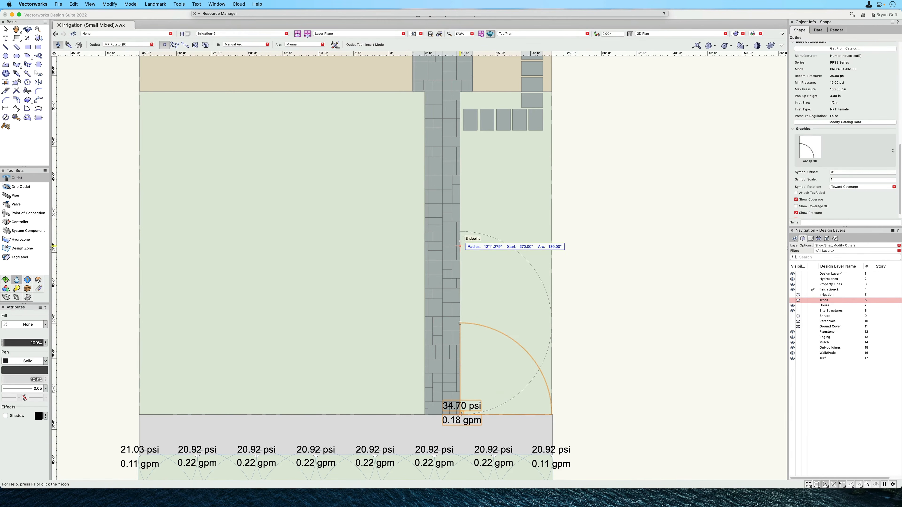
click(460, 231)
click(460, 231)
click(461, 323)
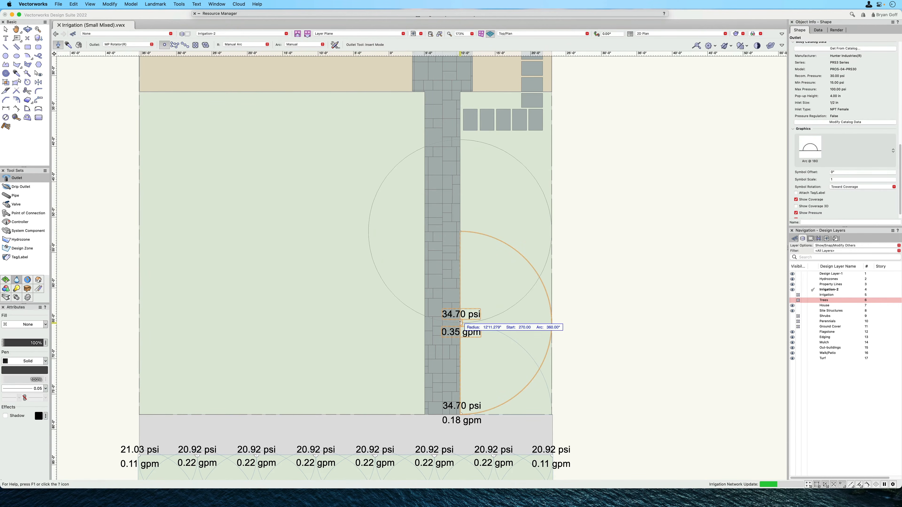
click(462, 133)
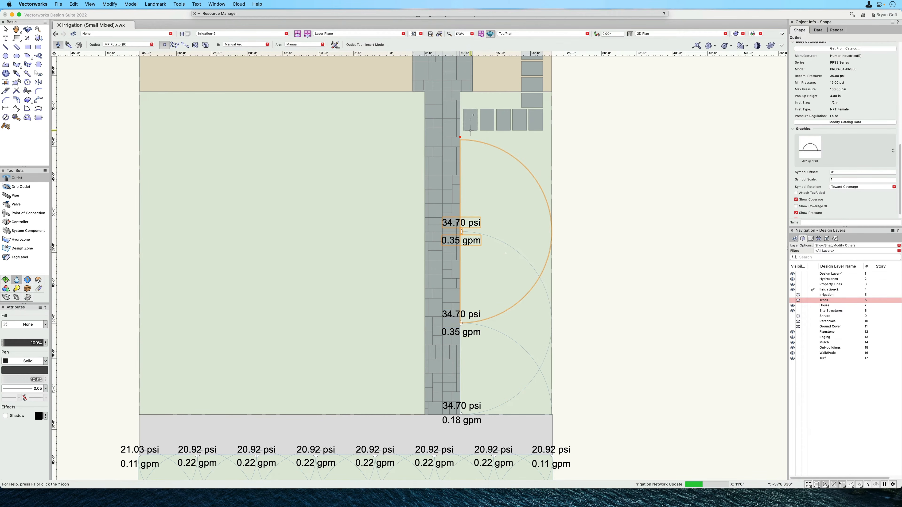
Step: Place a 90° outlet with a radius of about 12'11" at the upper-left corner of the lawn right of the walkway
click(461, 92)
click(551, 92)
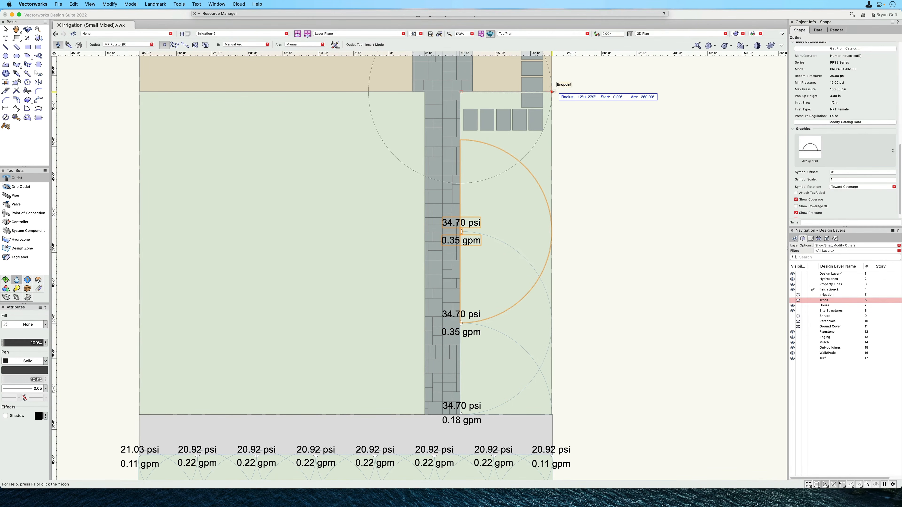
click(462, 190)
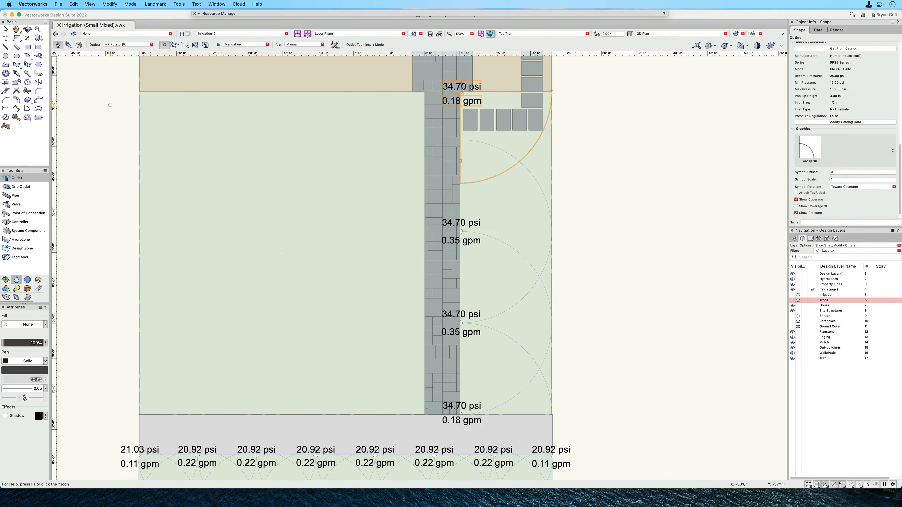
Step: Mirror a duplicate of the four outlets on the walkway's right edge across the right lawn's vertical centerline to its opposite edge
click(6, 29)
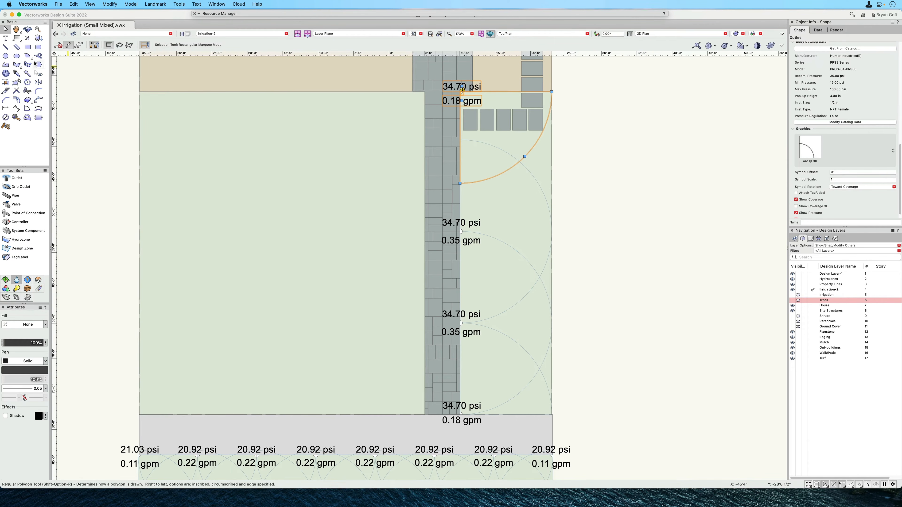
shift+click(460, 233)
shift+click(471, 327)
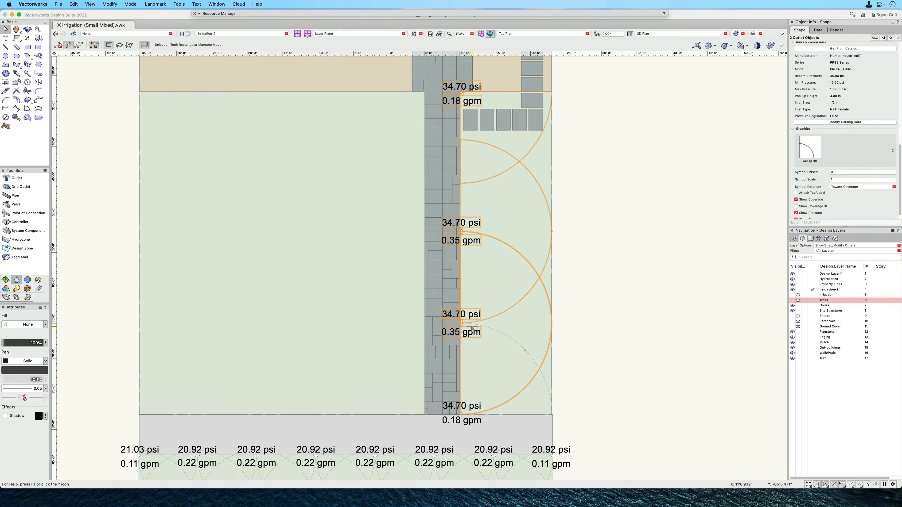
shift+click(522, 346)
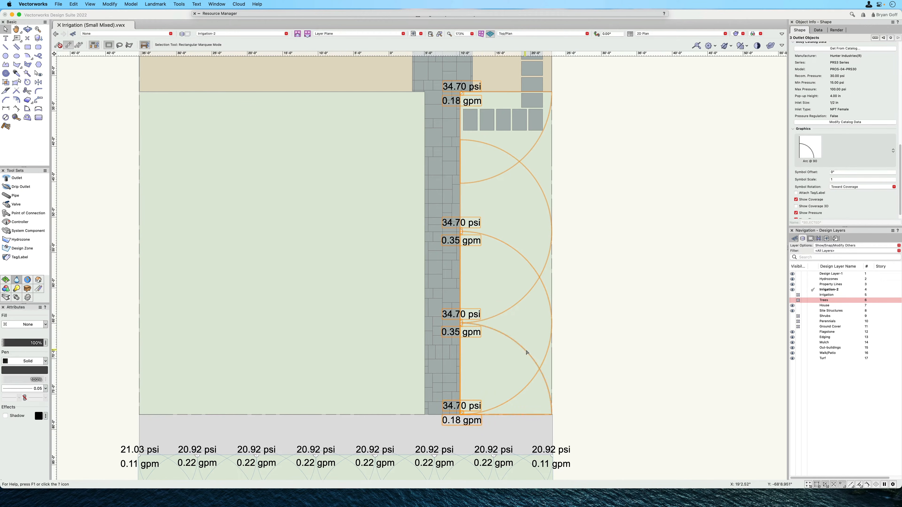
click(39, 82)
click(506, 252)
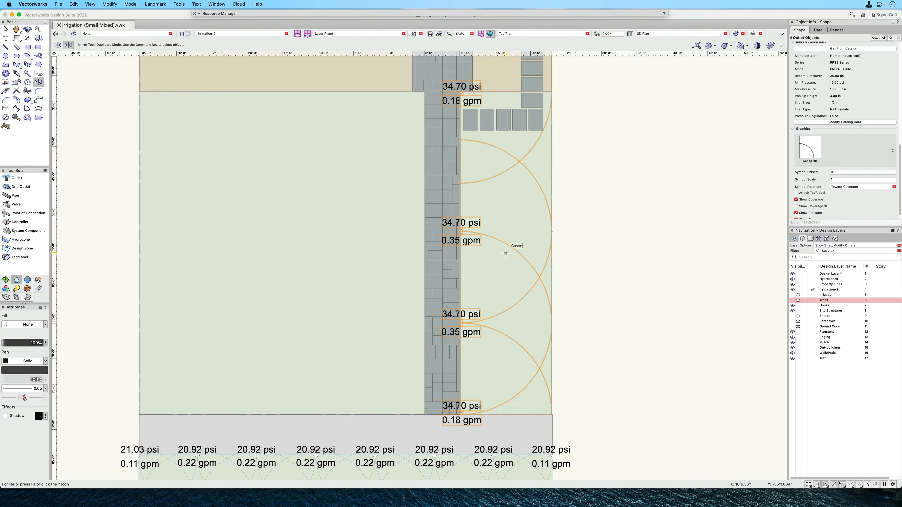
click(506, 285)
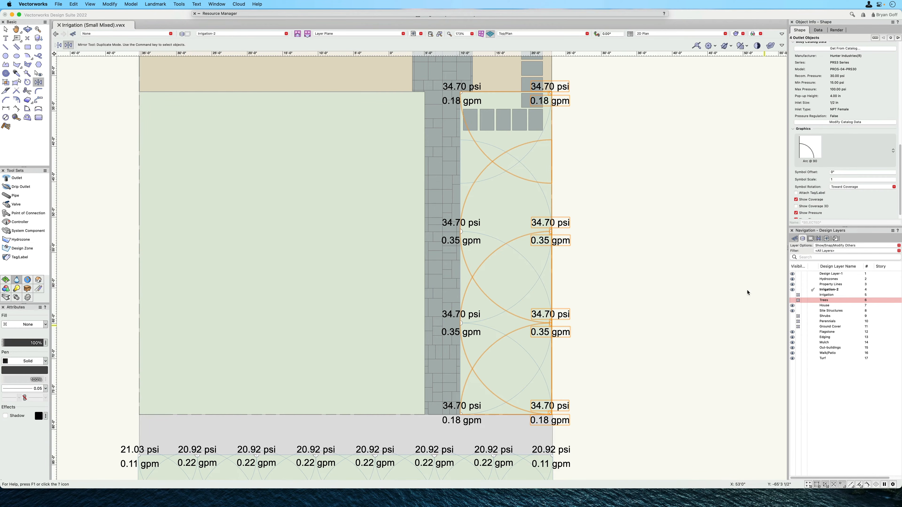
key(x)
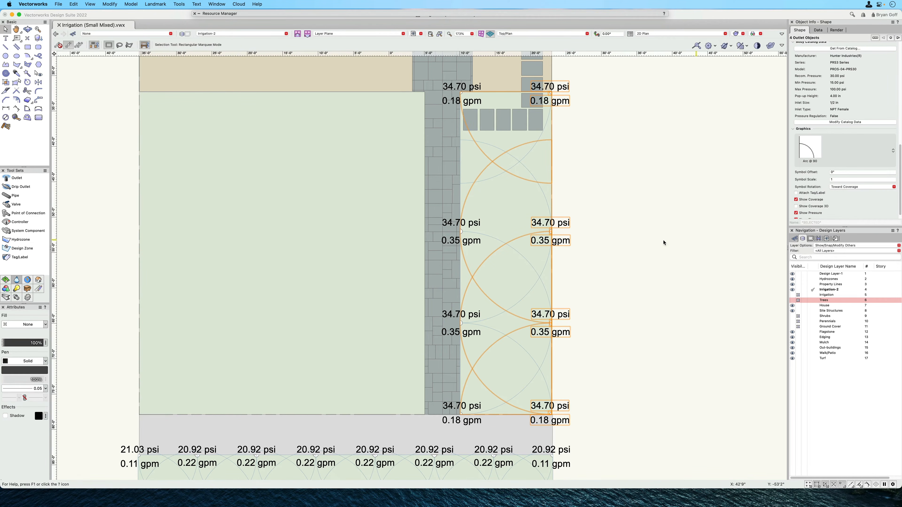
click(621, 212)
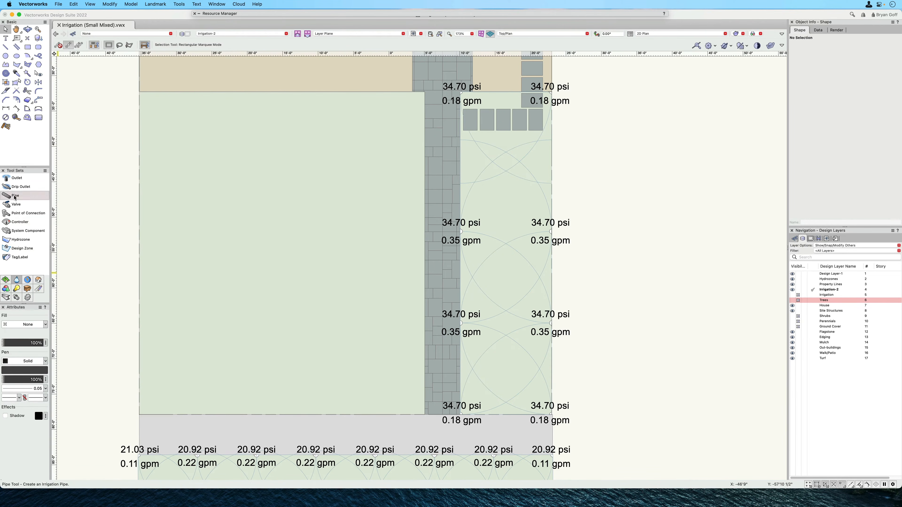
Step: Outline a Spray design zone around the eight outlets on the lawn right of the walkway
click(22, 249)
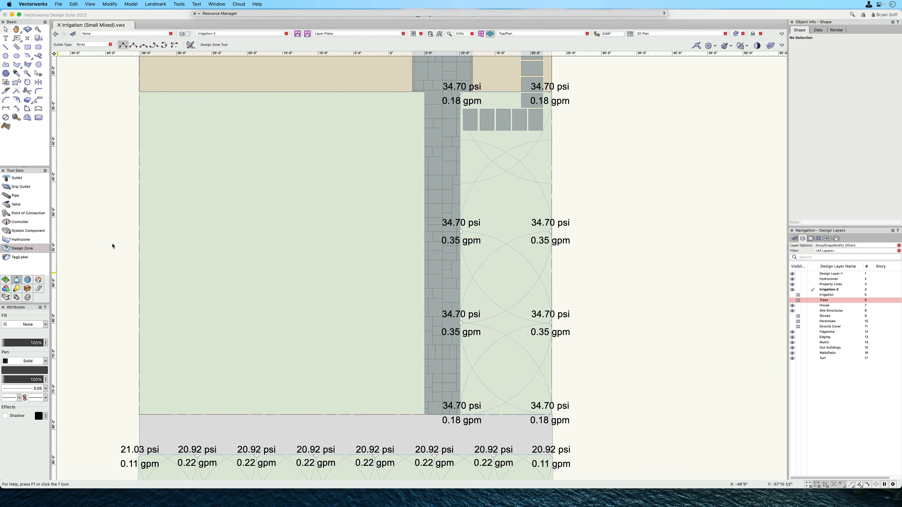
click(437, 74)
click(568, 74)
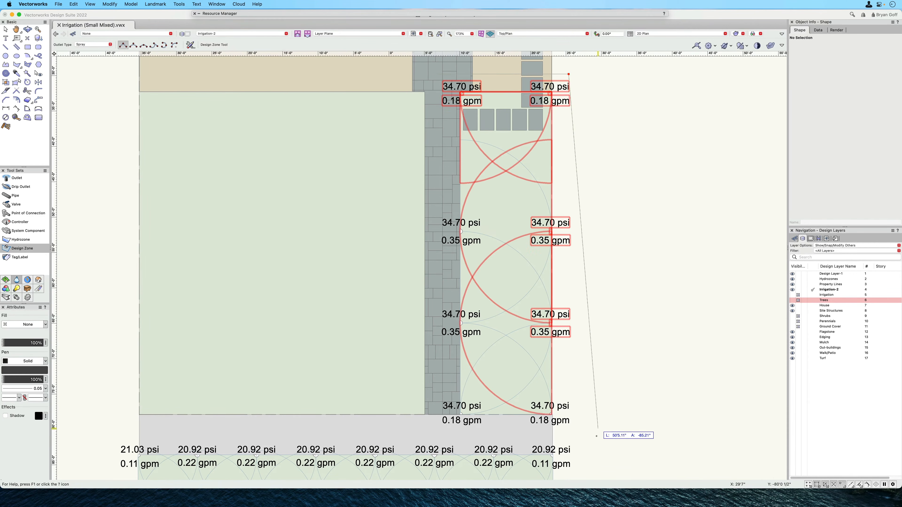
click(586, 434)
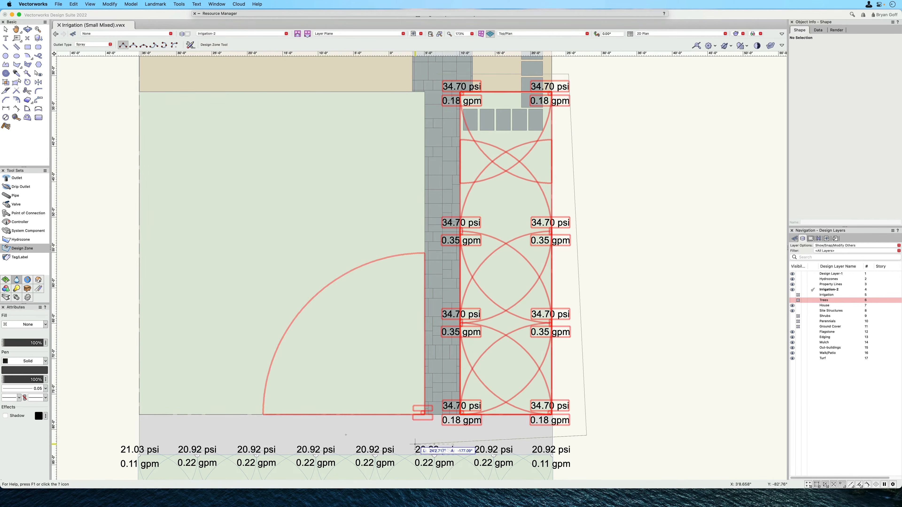
click(436, 434)
click(436, 74)
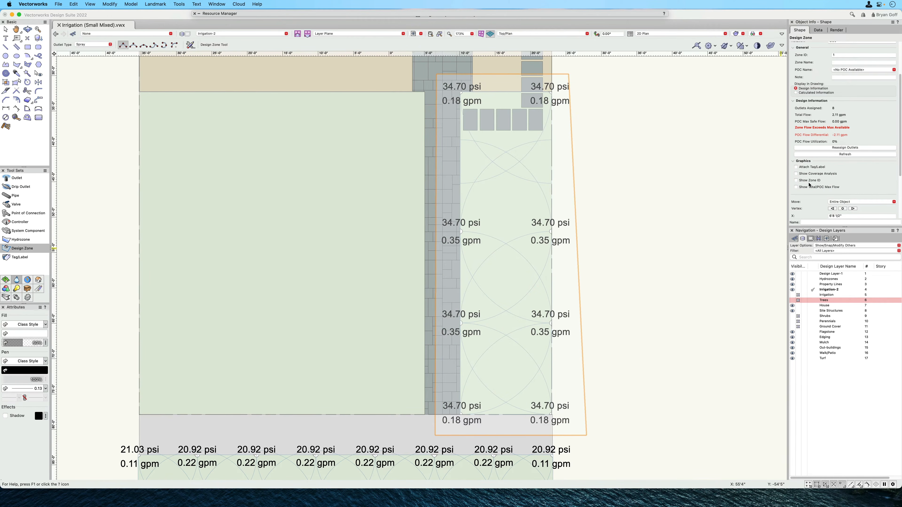
Step: Show the design zone's coverage analysis, and remove the zone from the lawn after checking it
click(796, 174)
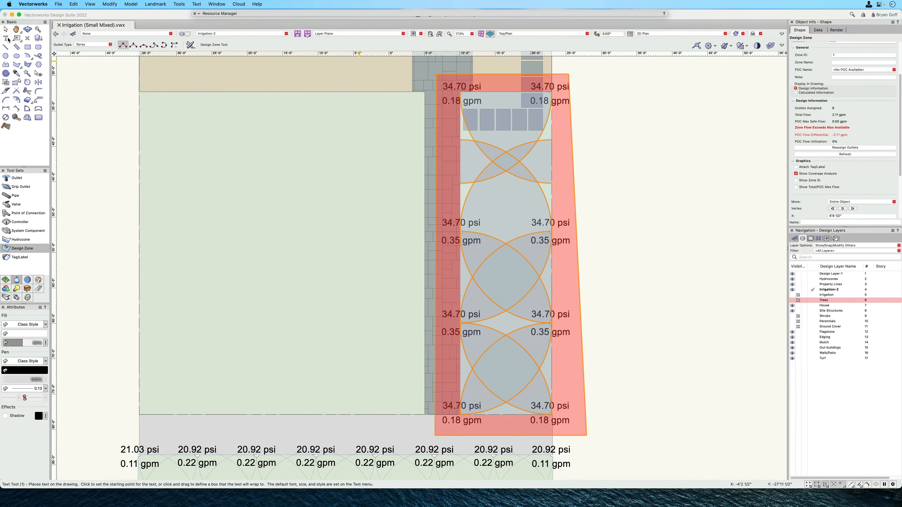
click(5, 30)
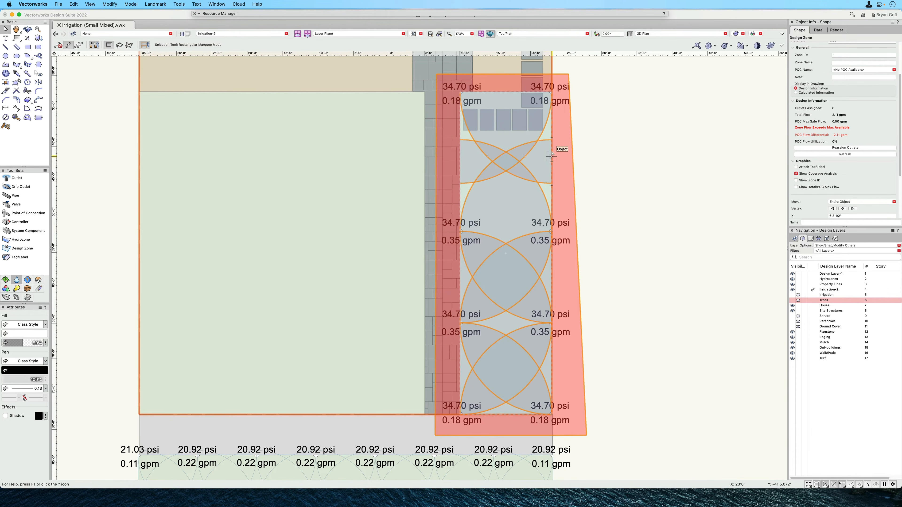
click(663, 184)
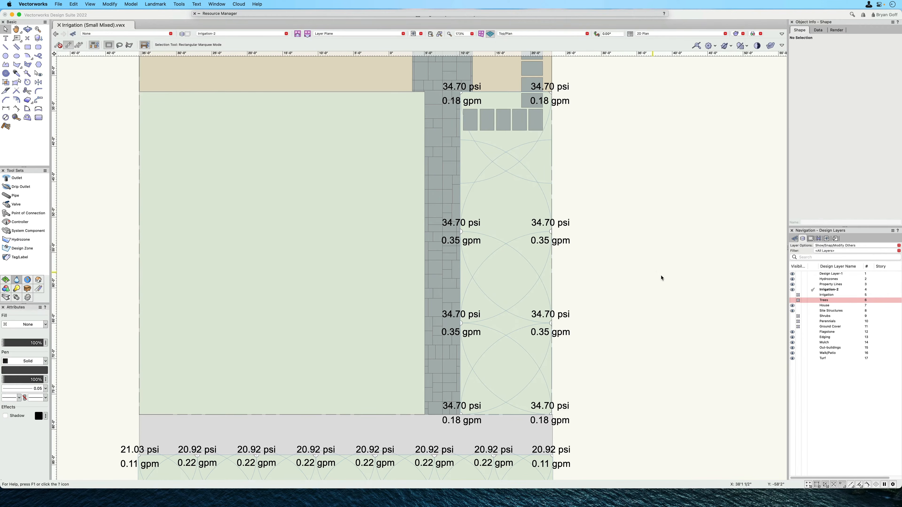
Step: Examine the nozzle and body catalog data of a 180° outlet on the turf strip's lower edge
scroll(661, 278, down, 2)
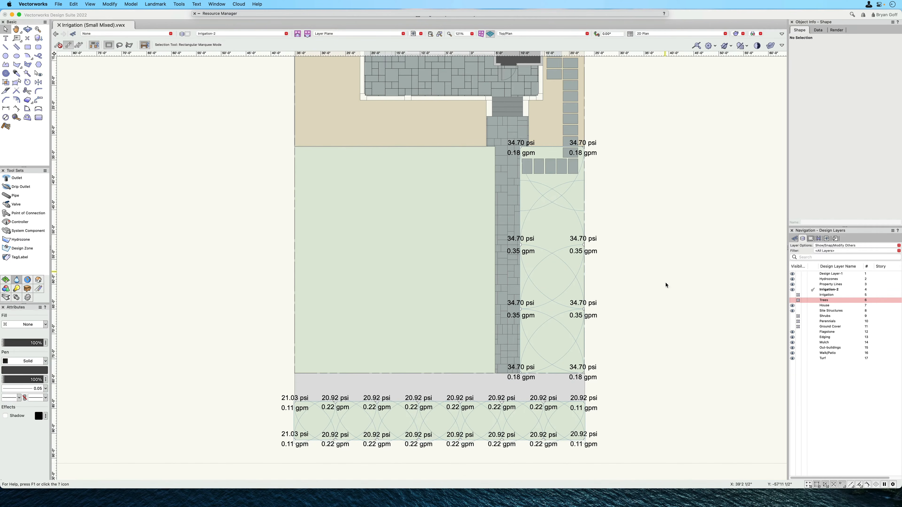
scroll(661, 355, down, 3)
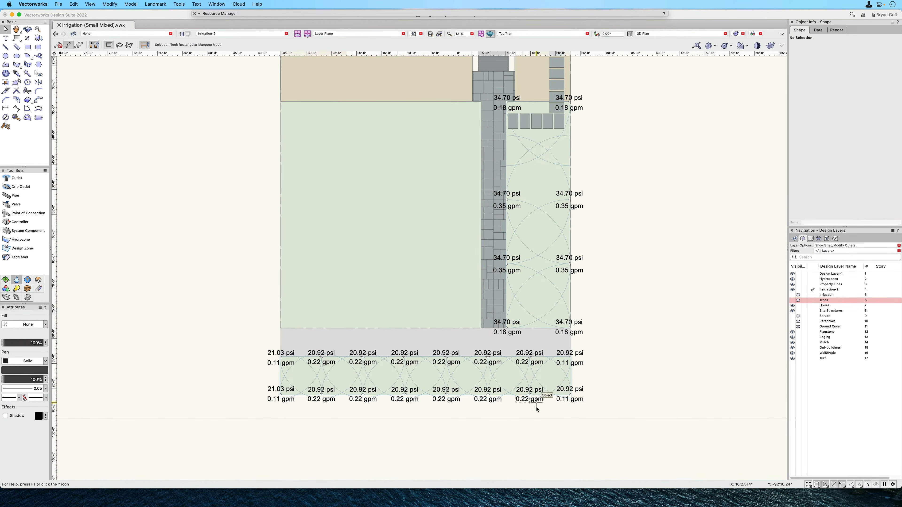
scroll(537, 404, up, 3)
scroll(536, 403, up, 1)
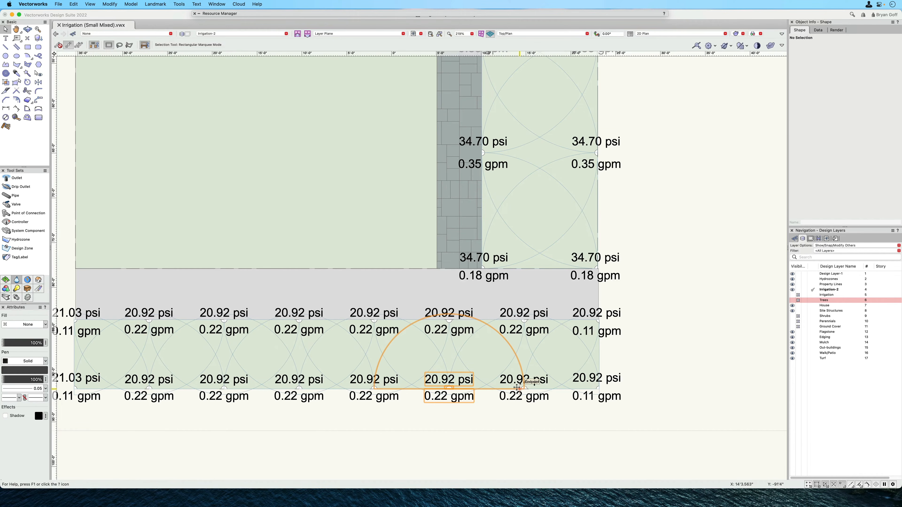
click(462, 397)
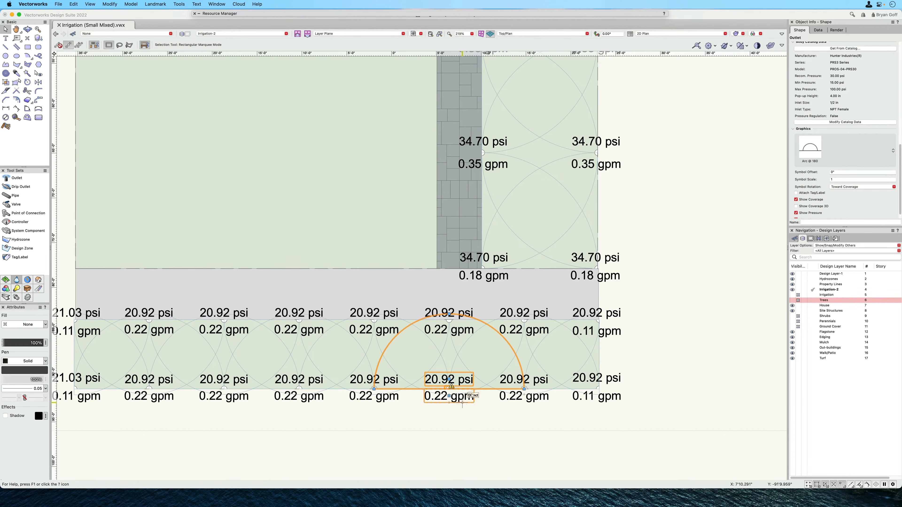
scroll(837, 141, up, 5)
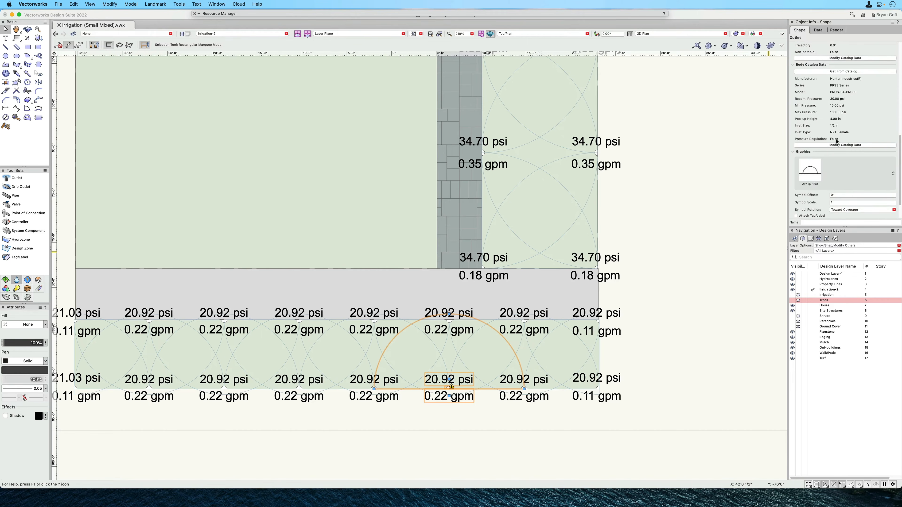
scroll(837, 141, up, 1)
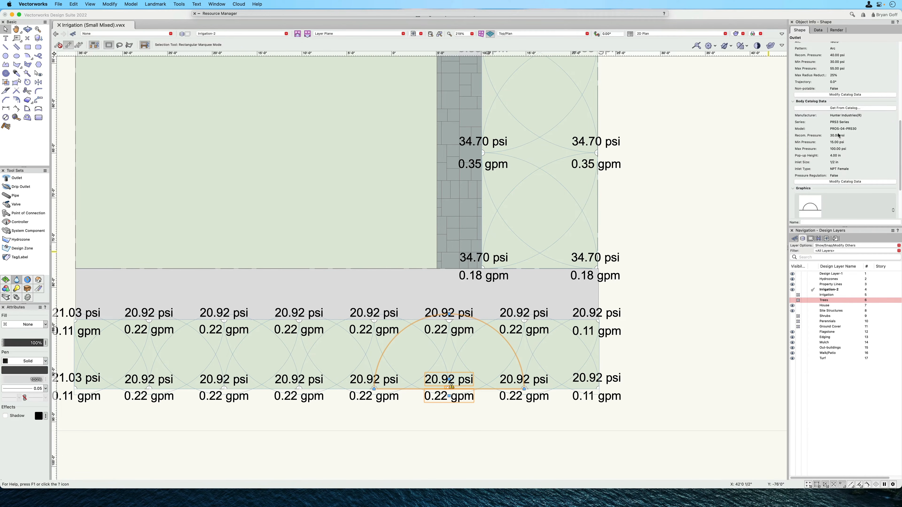
scroll(835, 153, up, 4)
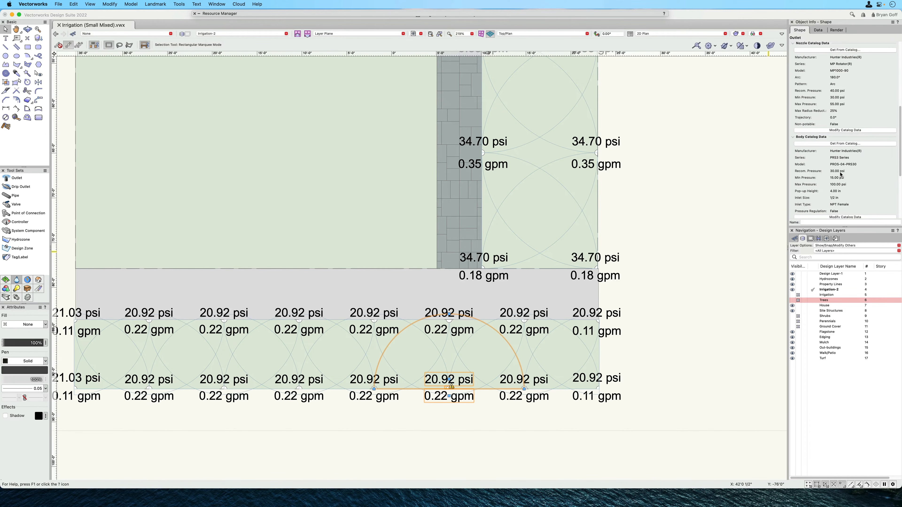
scroll(841, 174, up, 3)
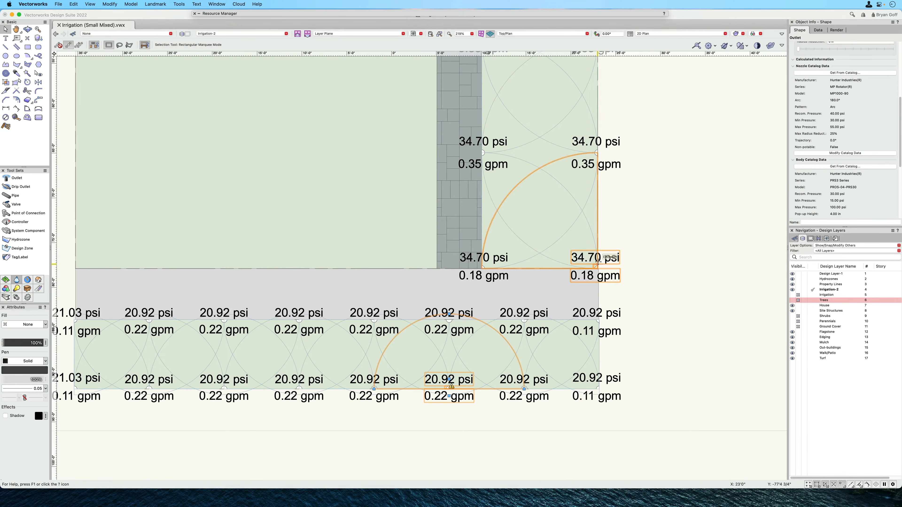
Step: Compare the nozzle catalog data of the right lawn's lower-right 90° outlet and the 180° outlet above it
click(609, 279)
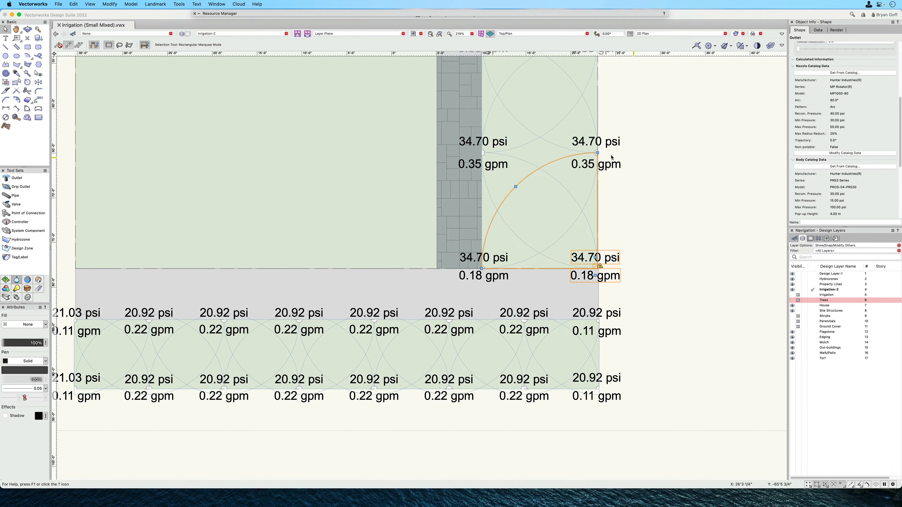
click(610, 167)
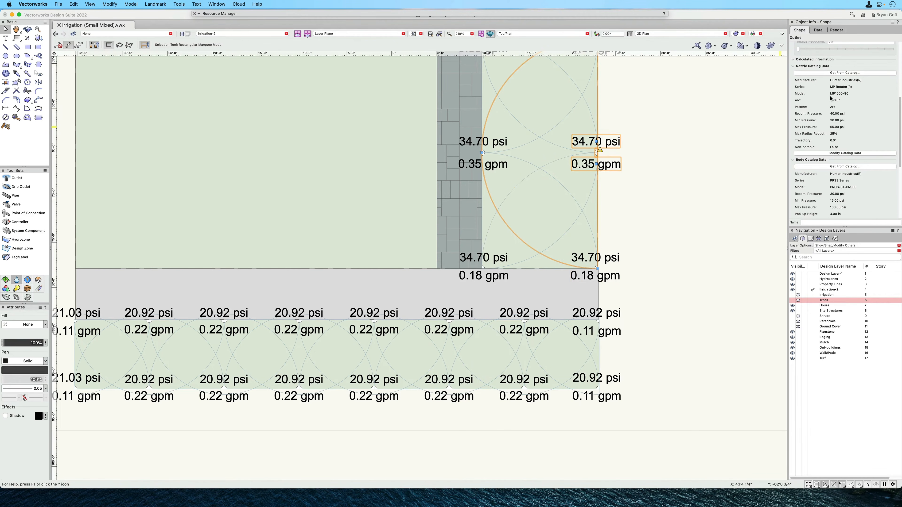
scroll(648, 244, down, 2)
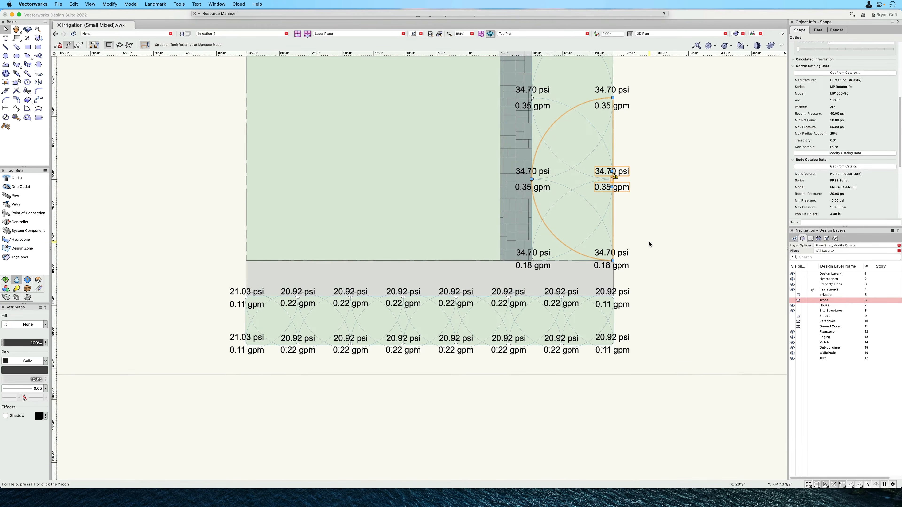
click(677, 276)
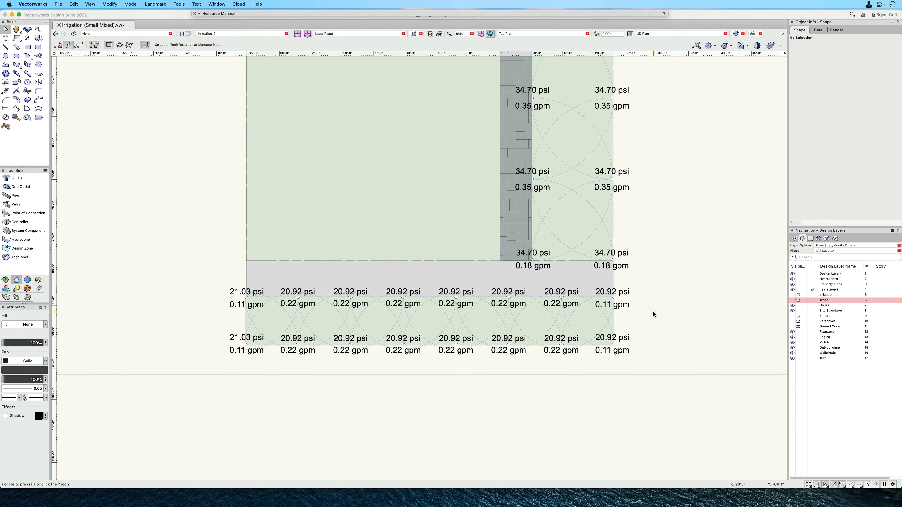
Step: Select all outlets with Select Similar, matching by object type, and set their text size to 6
scroll(653, 315, down, 2)
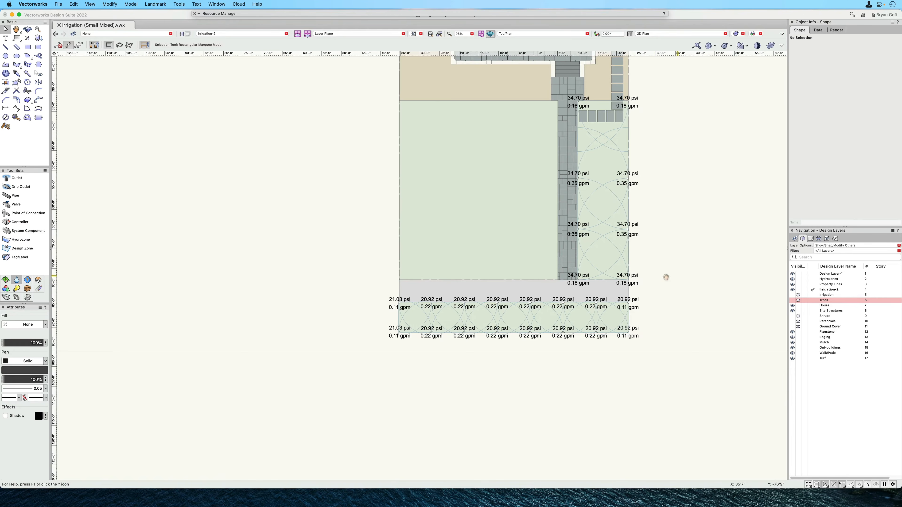
middle_drag(666, 278, 638, 280)
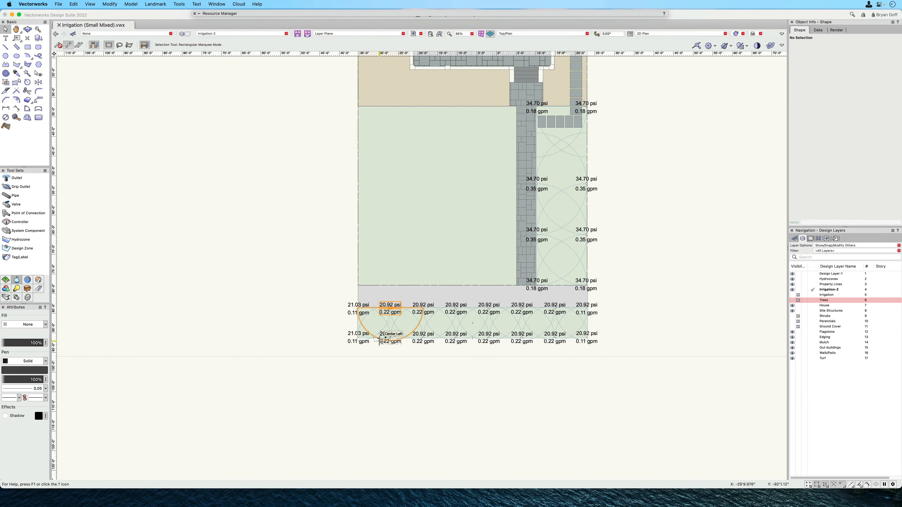
click(28, 75)
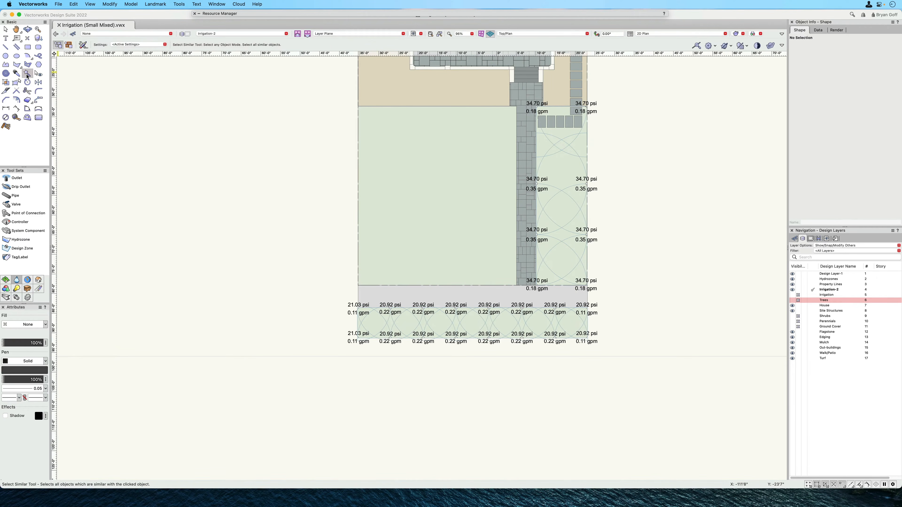
click(83, 46)
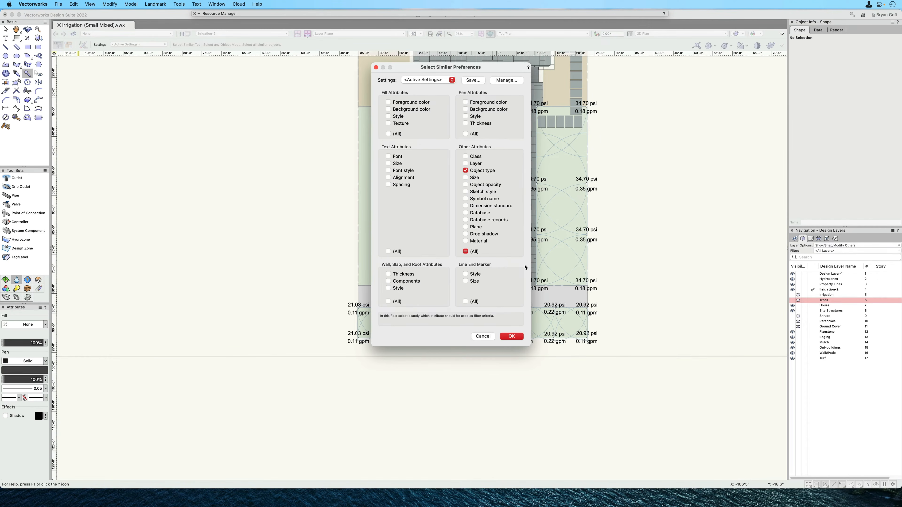
click(511, 336)
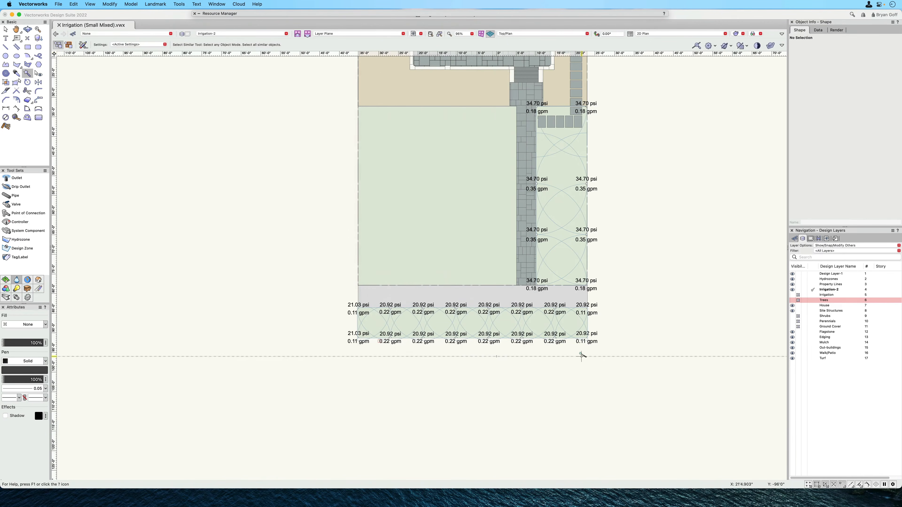
click(561, 343)
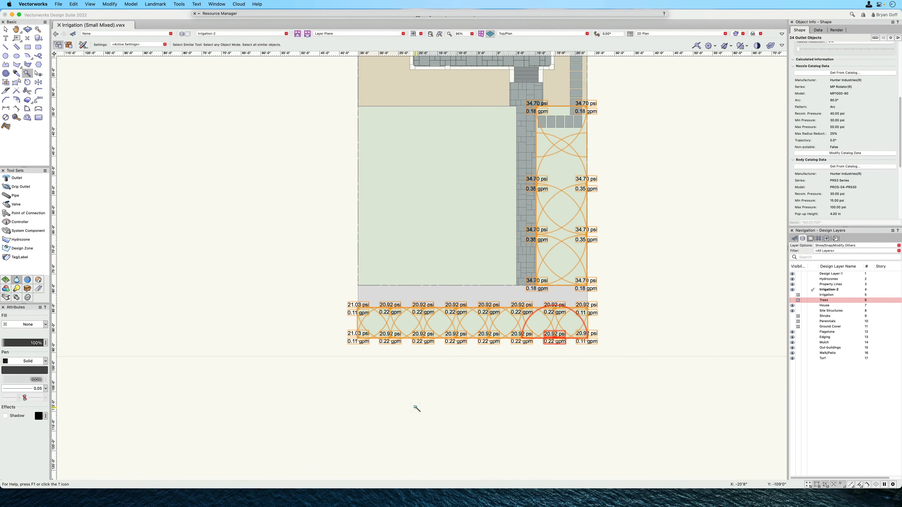
click(201, 7)
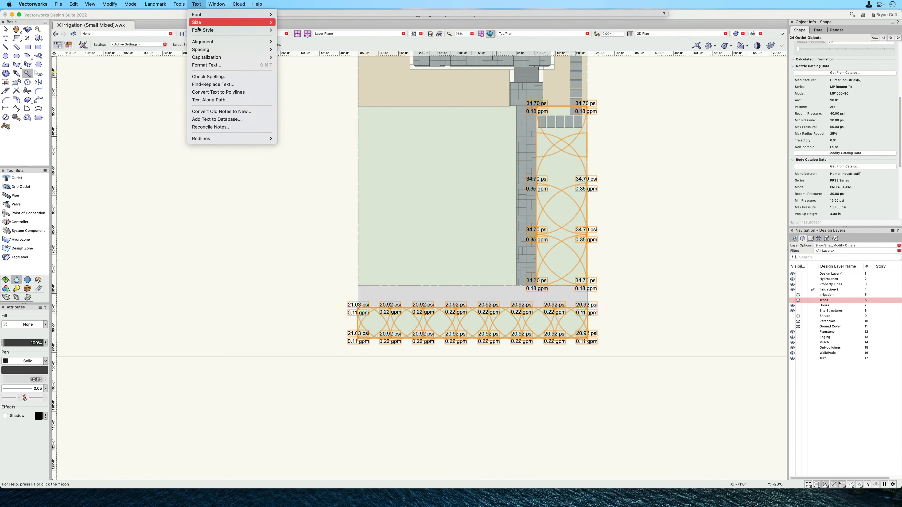
mouse_move(270, 22)
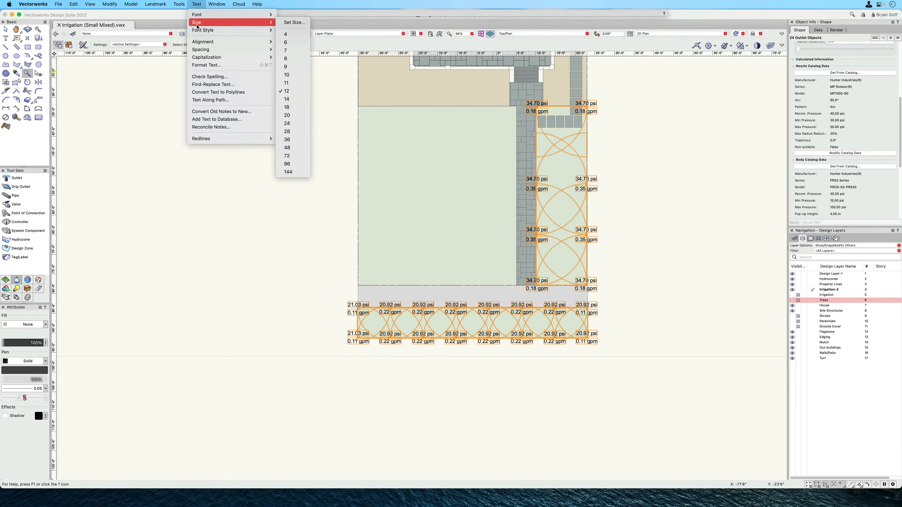
click(285, 42)
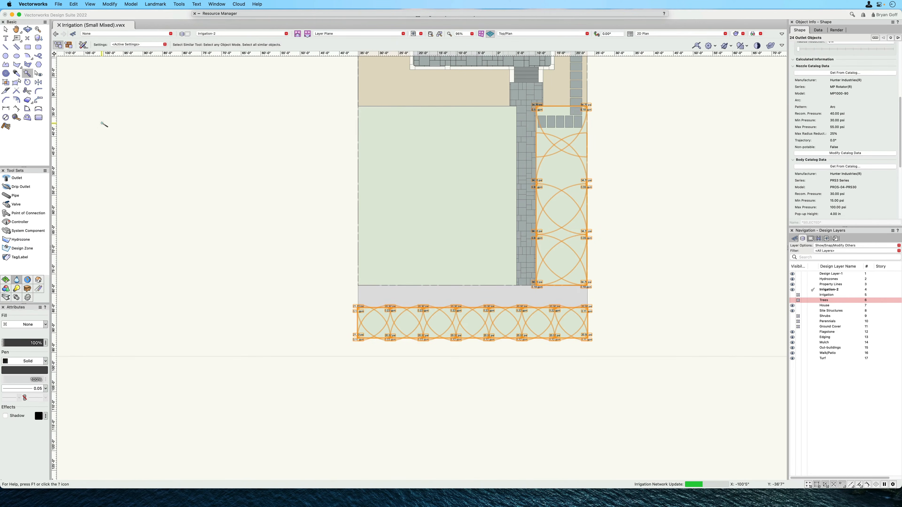
Step: Deselect the outlets and display the Trees design layer in gray so the canopies show around the planting strip
click(8, 31)
scroll(594, 389, up, 1)
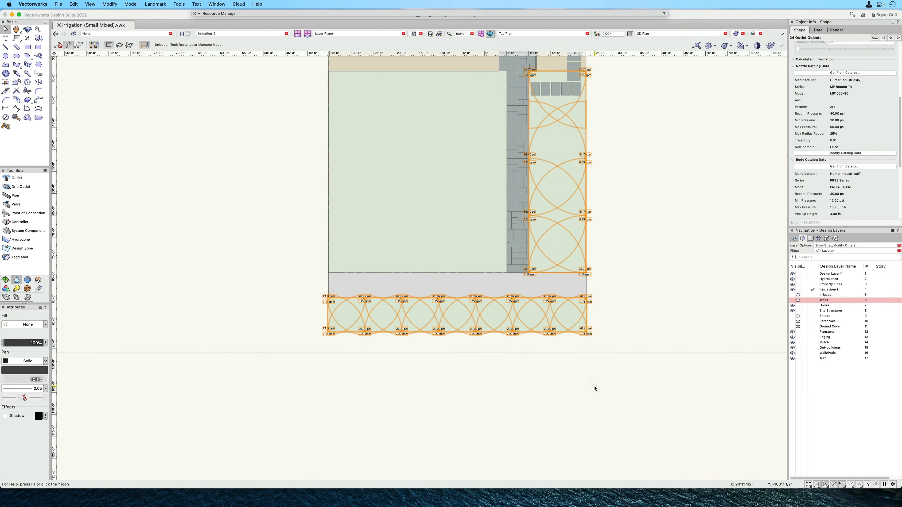
middle_drag(653, 312, 604, 322)
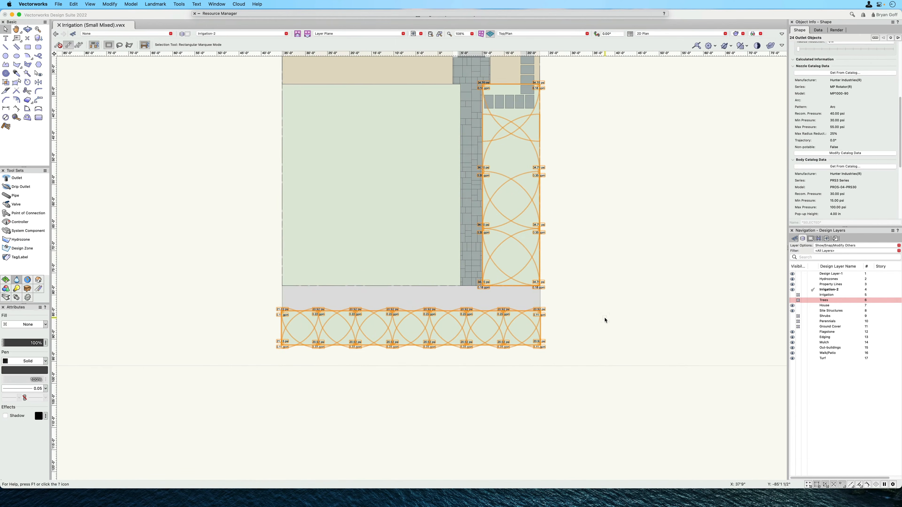
click(227, 340)
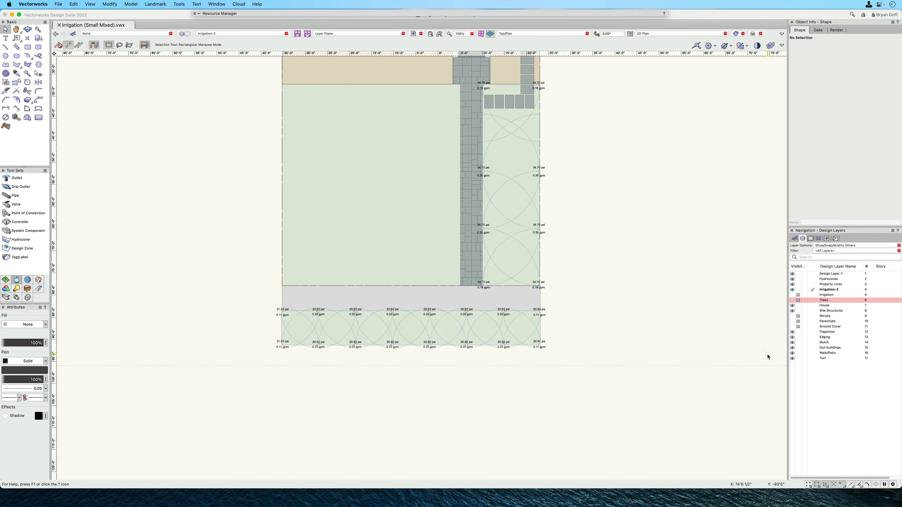
click(803, 300)
middle_drag(598, 428, 606, 420)
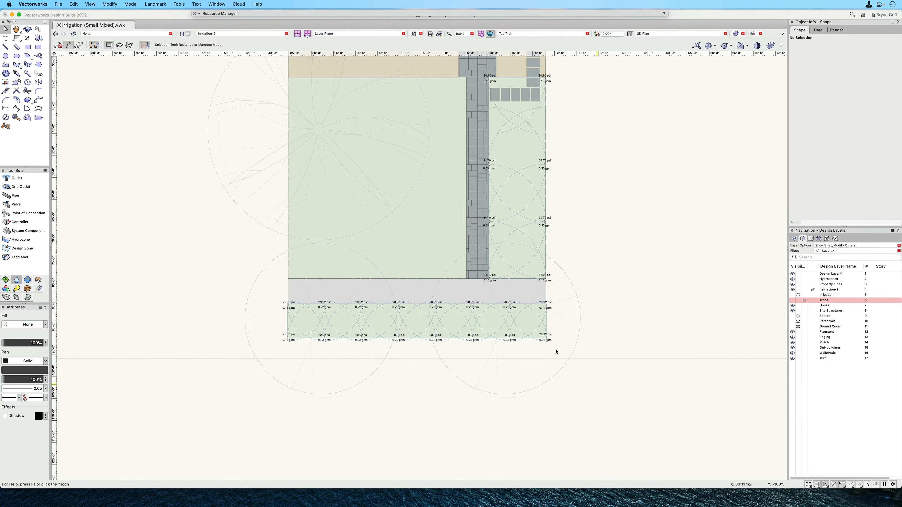
click(528, 339)
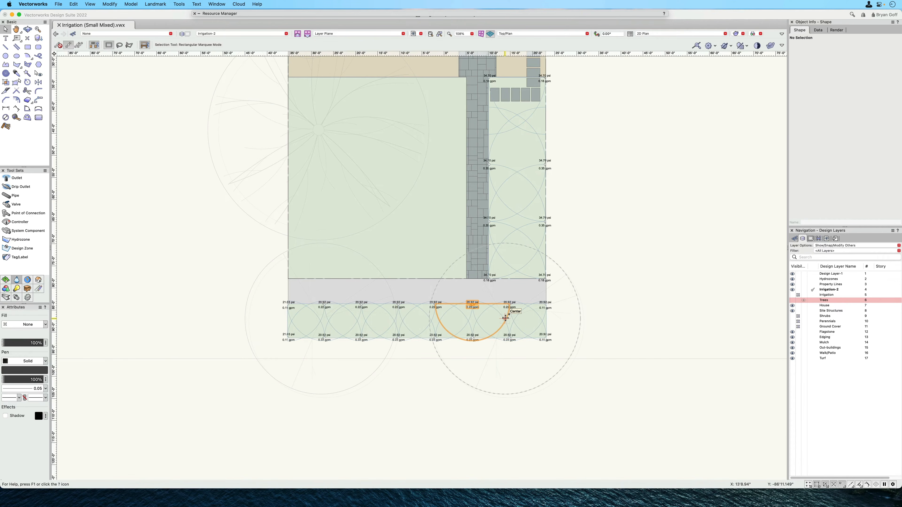
Step: With the Pipe tool in Lateral Mode, draw a horizontal pipe about 12'8" long leftward from the strip's lower-left corner outlet
click(14, 197)
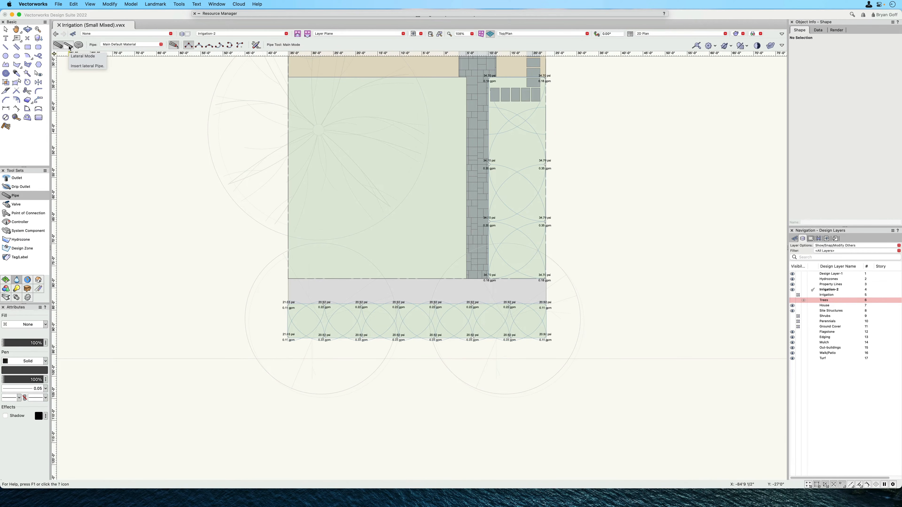
click(69, 46)
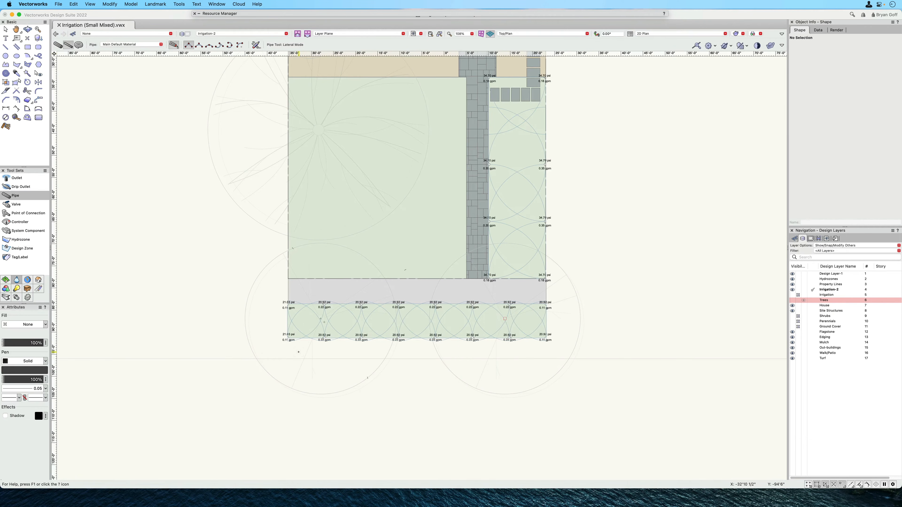
scroll(298, 352, up, 3)
scroll(298, 352, up, 3)
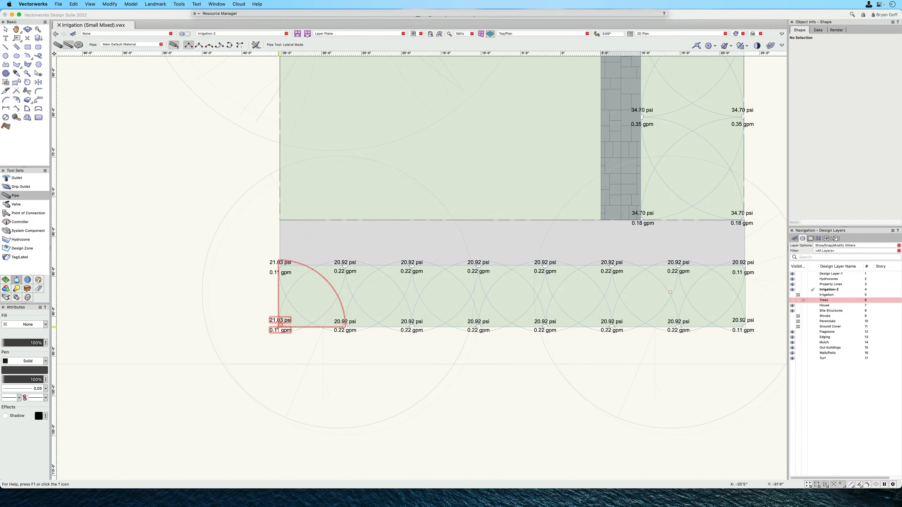
click(279, 327)
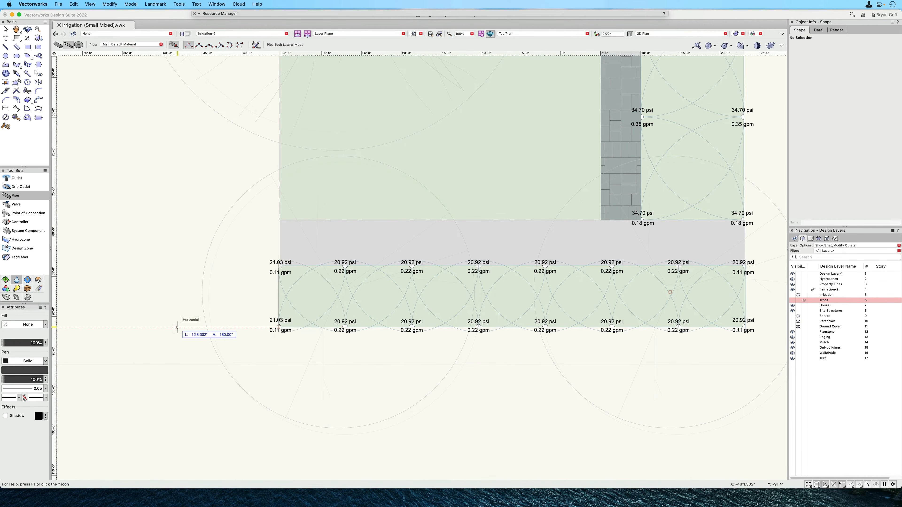
double_click(177, 327)
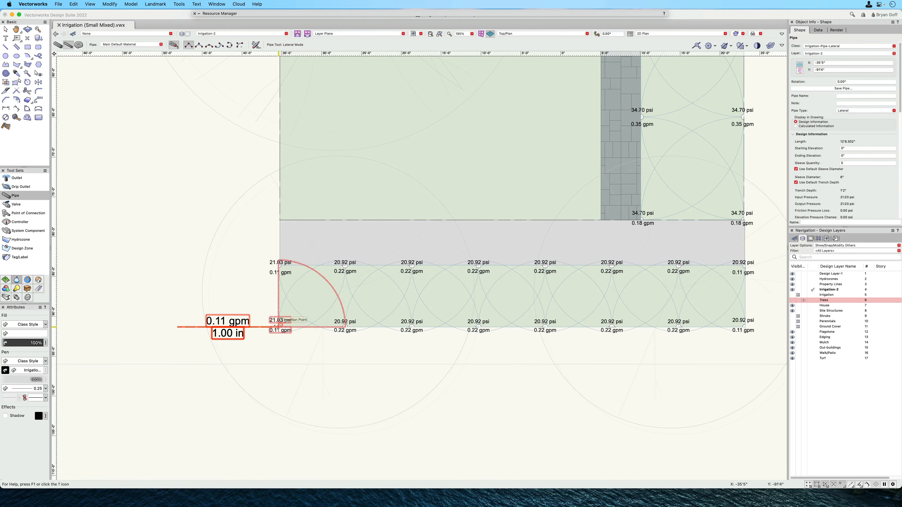
Step: Connect the strip's lower-row outlets with lateral pipes segment by segment, from the left corner outlet to the fifth outlet
click(279, 325)
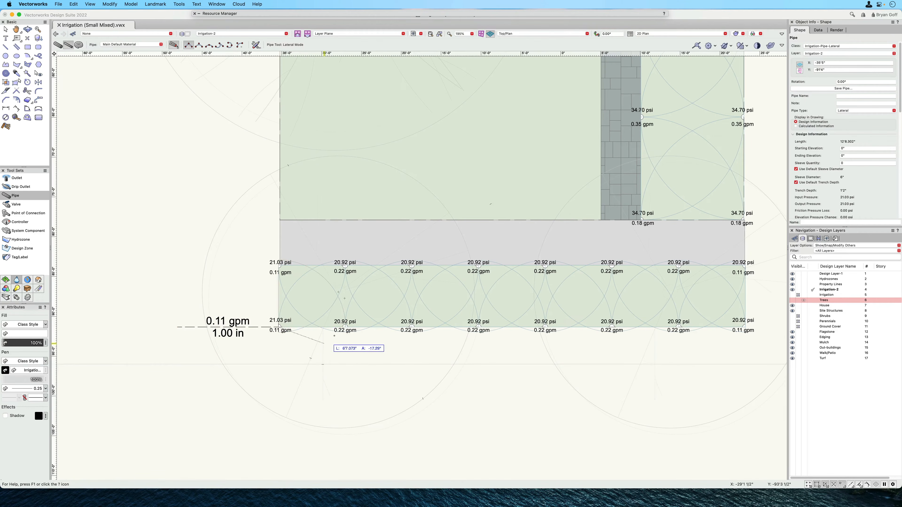
click(345, 326)
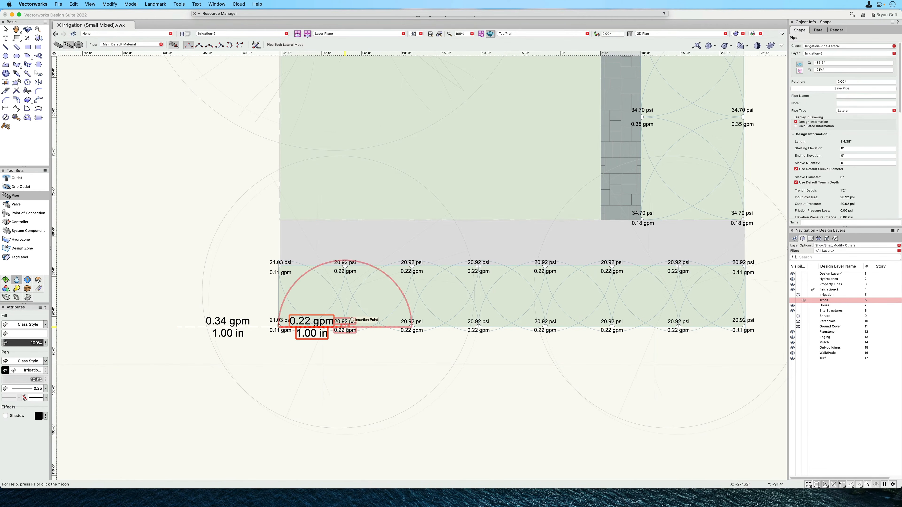
click(345, 326)
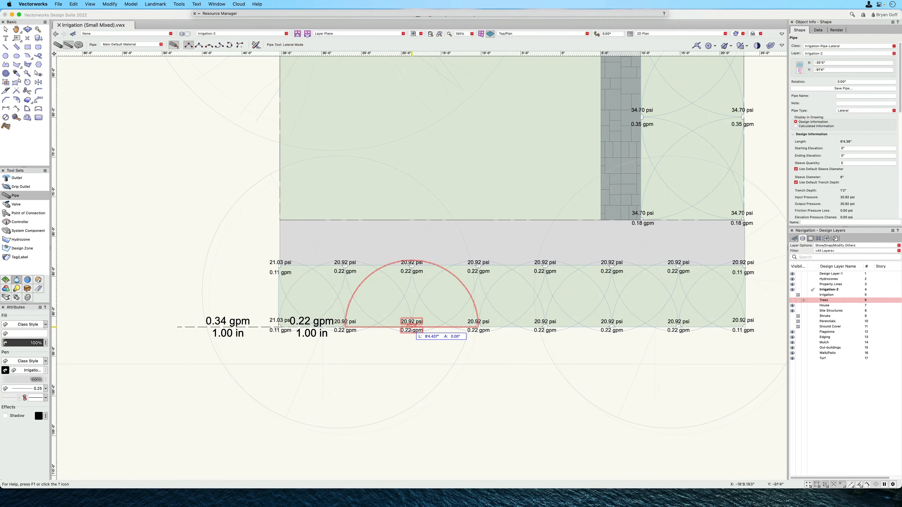
click(412, 326)
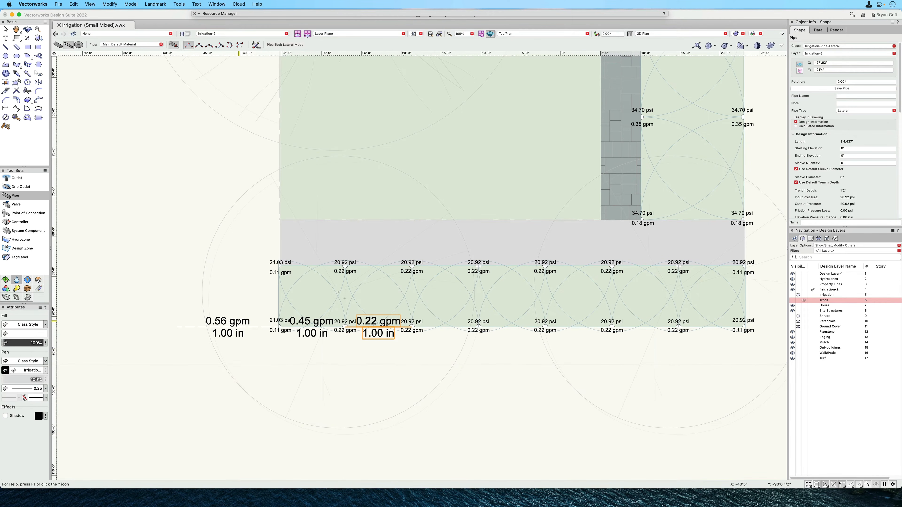
click(411, 327)
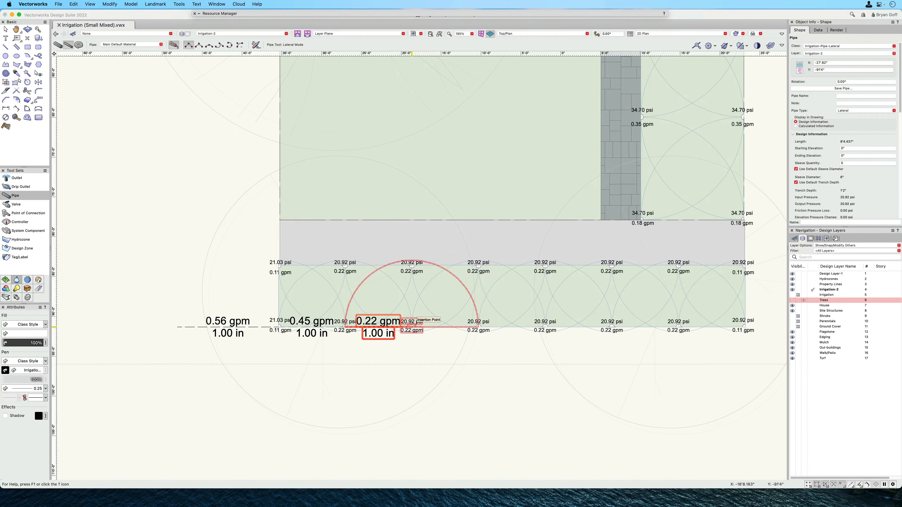
click(478, 326)
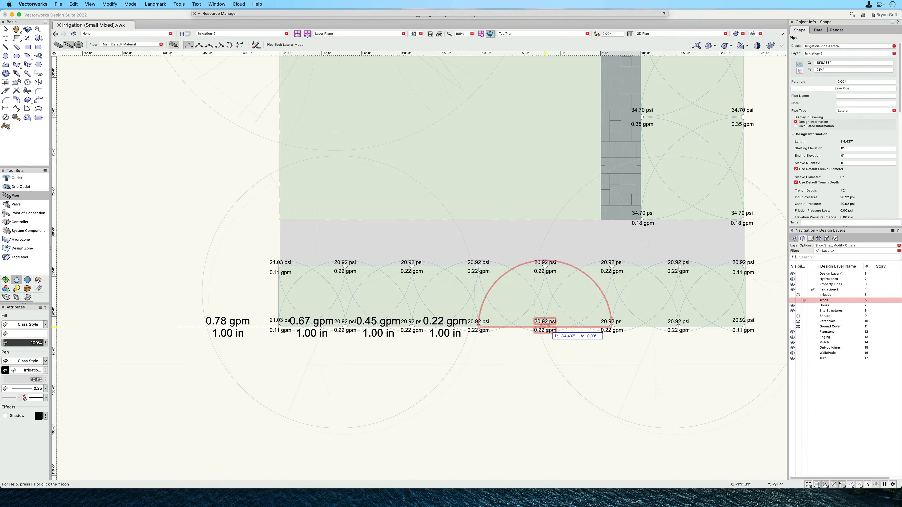
click(546, 326)
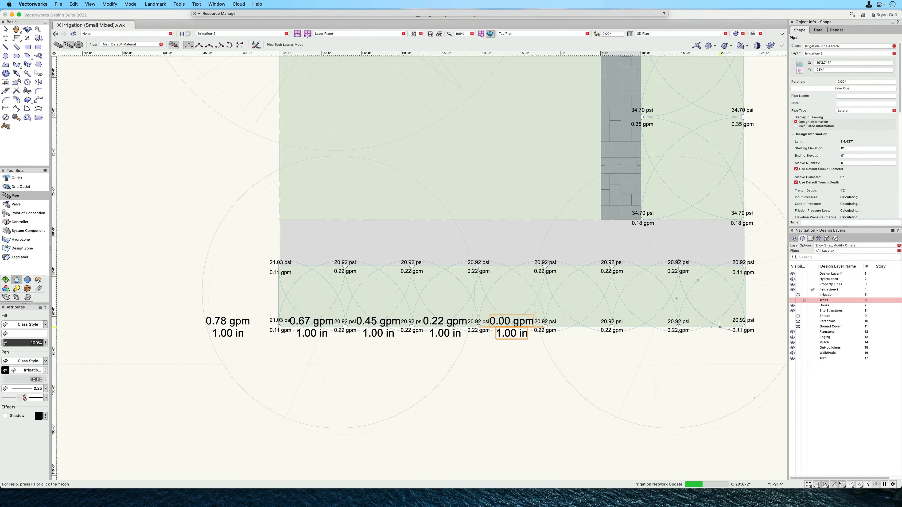
Step: Draw lateral pipes from the strip's lower-right corner outlet leftward through the next two outlets of the lower row
click(745, 327)
click(679, 326)
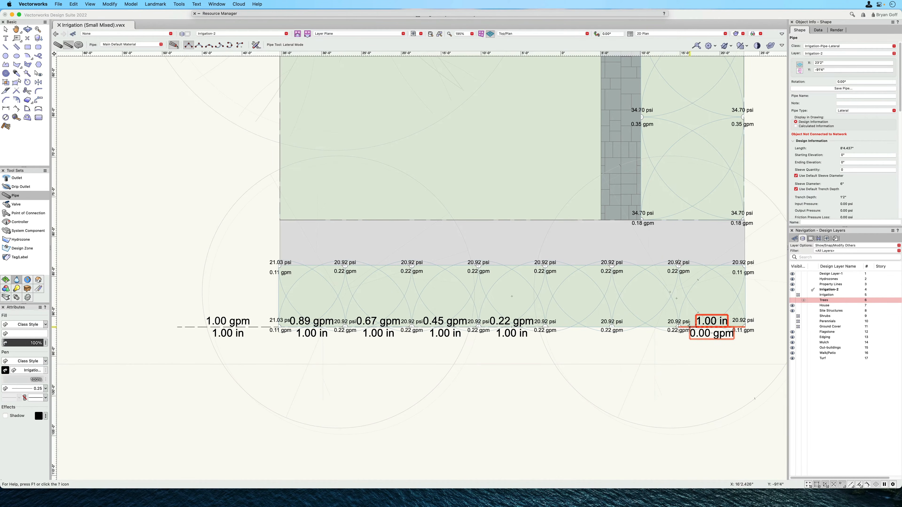
click(680, 326)
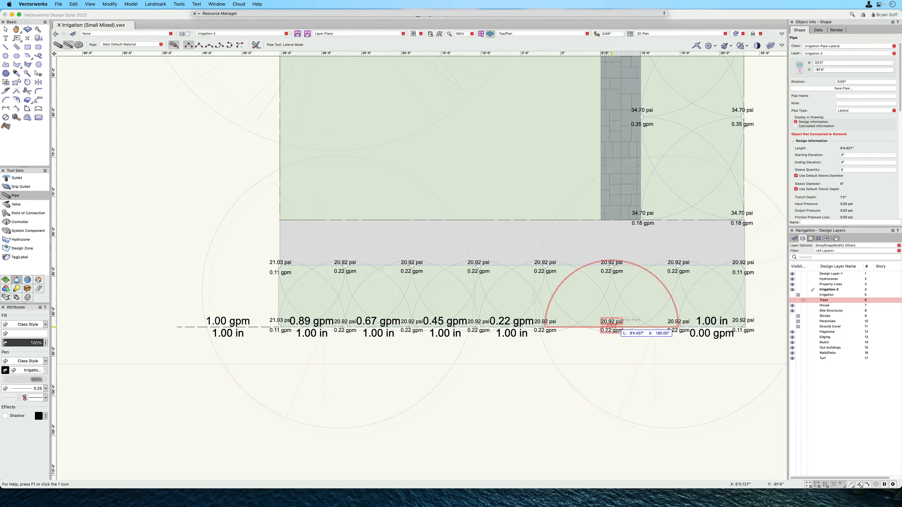
click(612, 327)
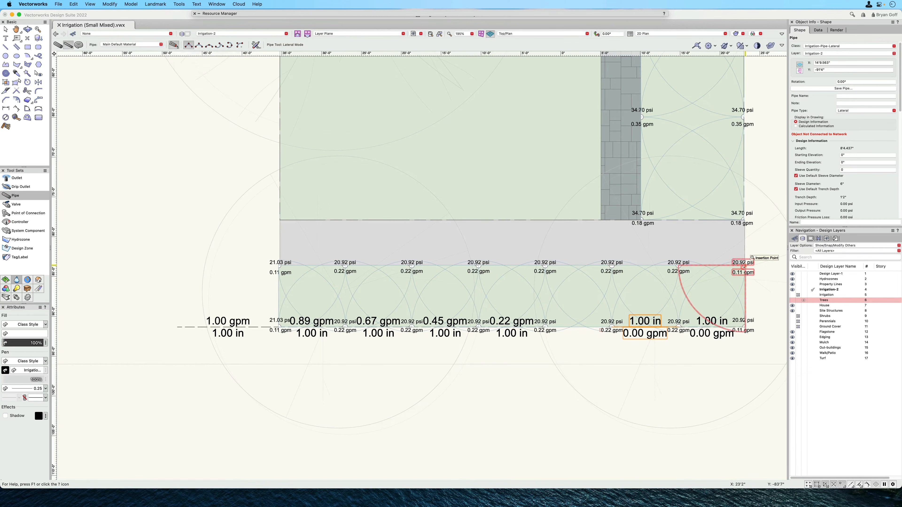
Step: Run a lateral pipe across the strip's whole upper row, and join it to the lower row with a vertical pipe between the fourth and fifth outlets
click(743, 265)
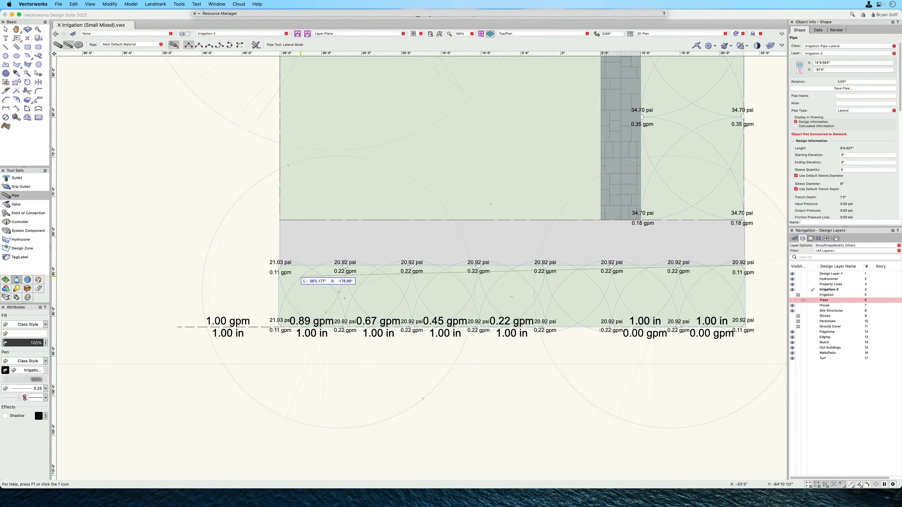
double_click(280, 265)
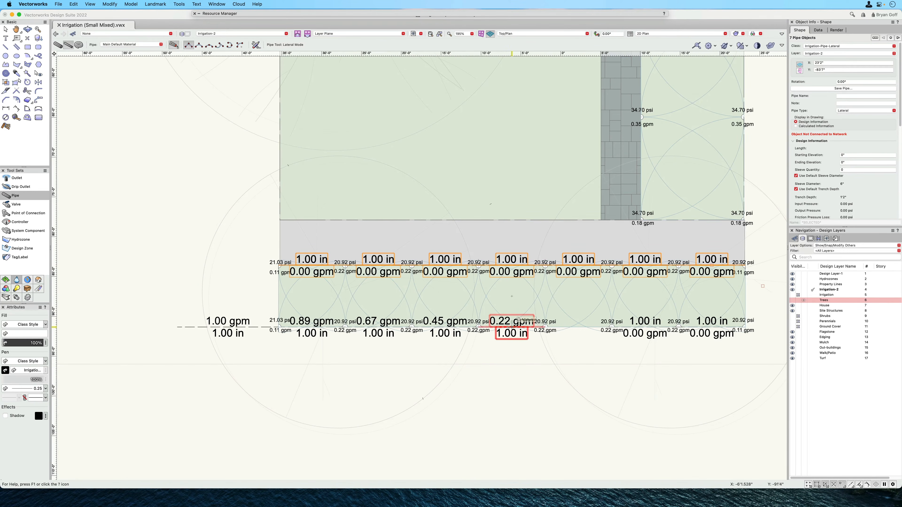
click(512, 322)
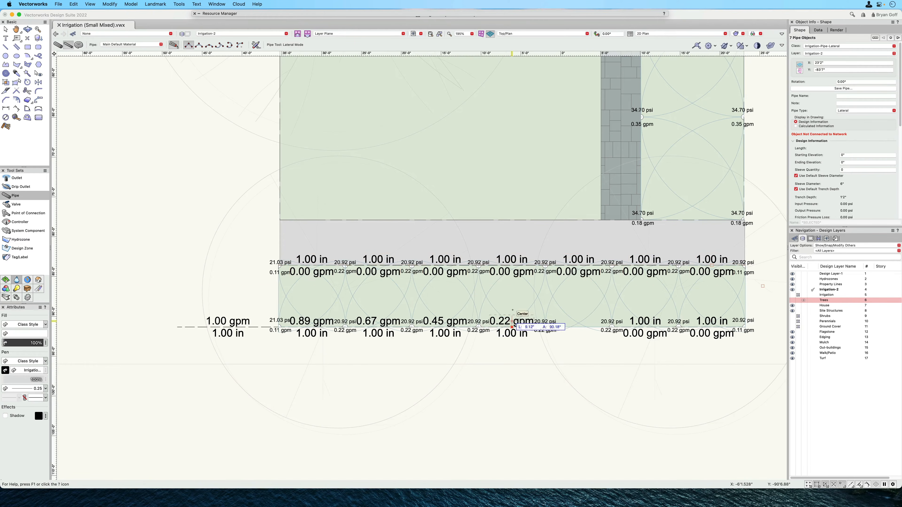
click(512, 266)
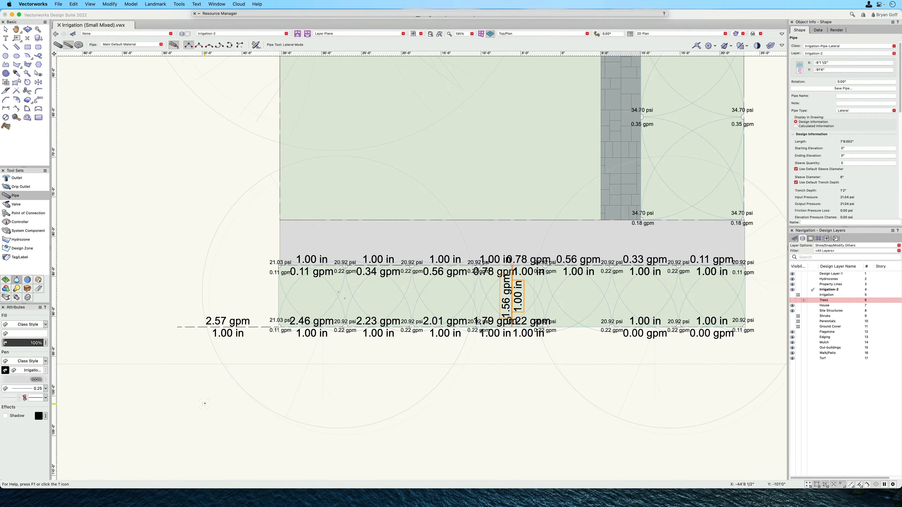
Step: Draw a horizontal lateral stub about 2'8" long leftward from the middle of the vertical connecting pipe
scroll(511, 295, up, 3)
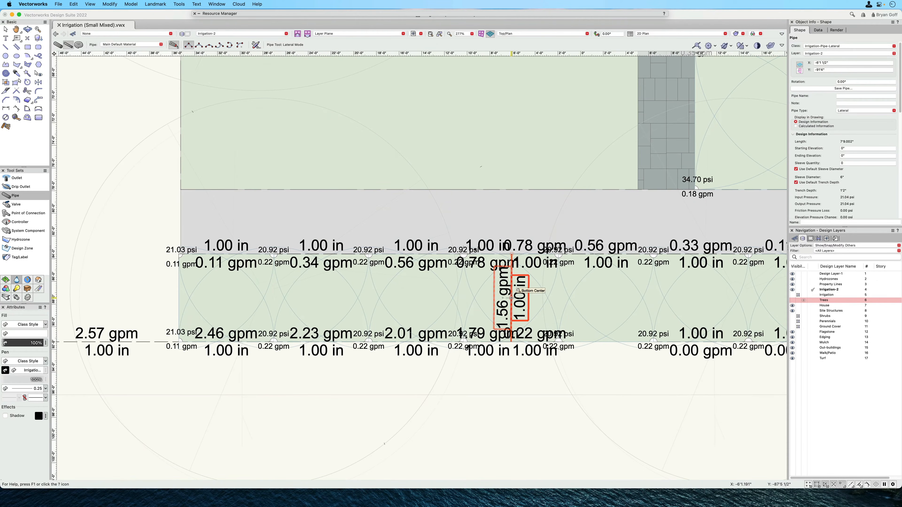
click(511, 298)
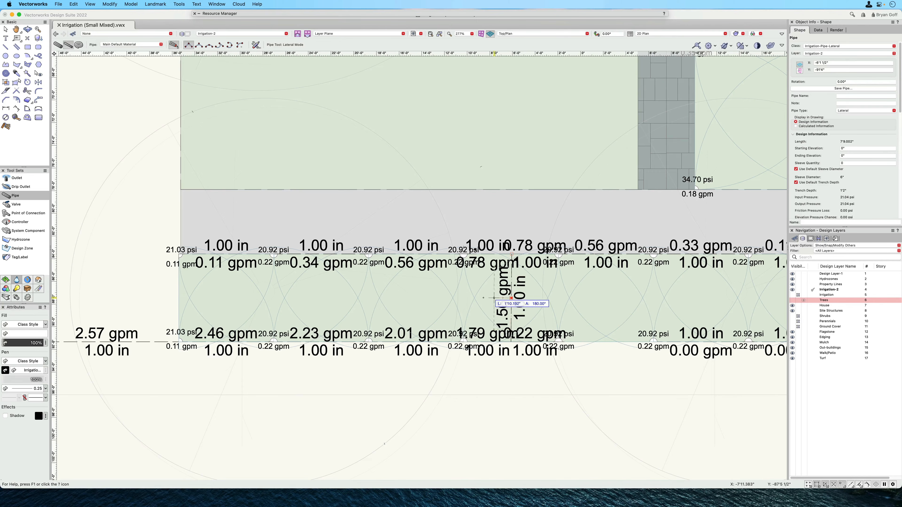
double_click(481, 297)
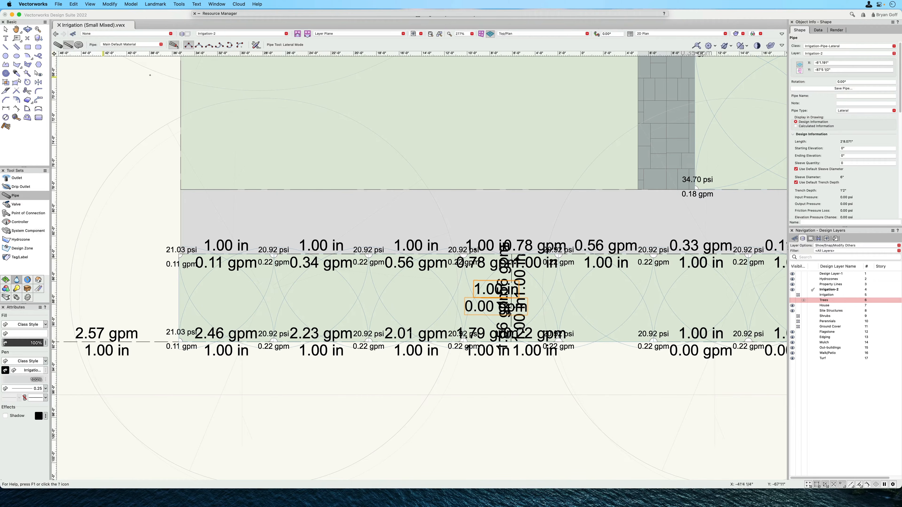
Step: Delete the lateral pipe that extends outside the strip from its lower-left corner outlet
key(x)
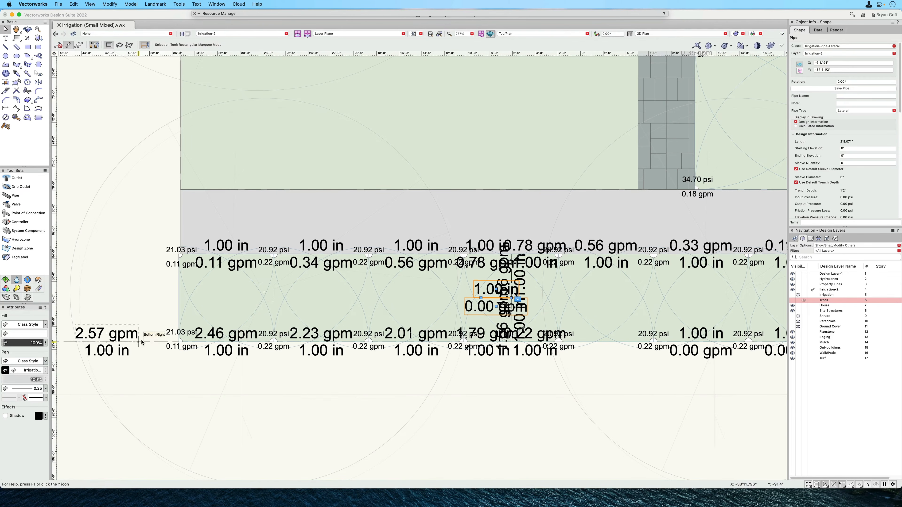
click(142, 342)
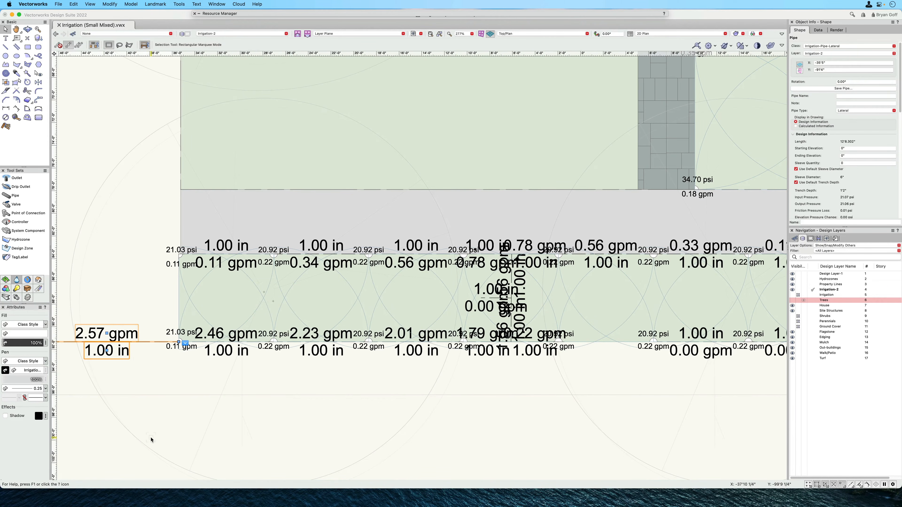
key(Delete)
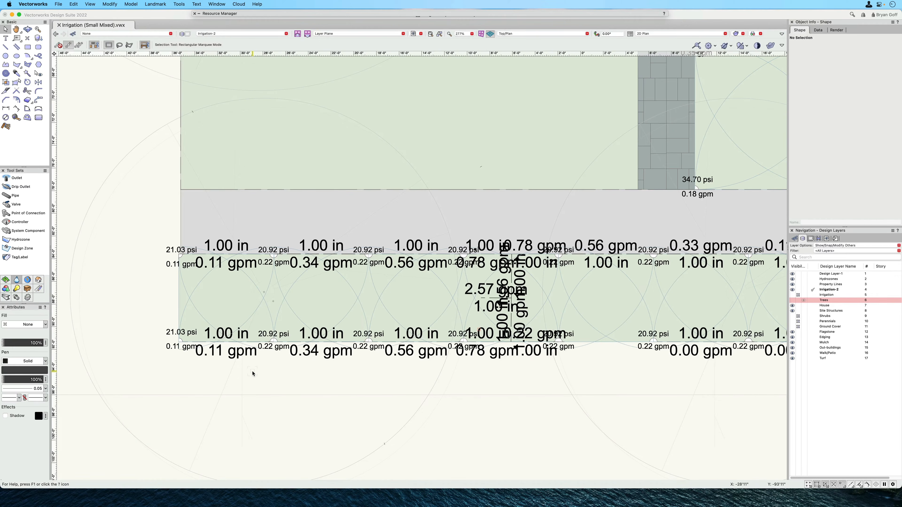
Step: Select all lateral pipes with Select Similar and set their text size to 6
click(27, 74)
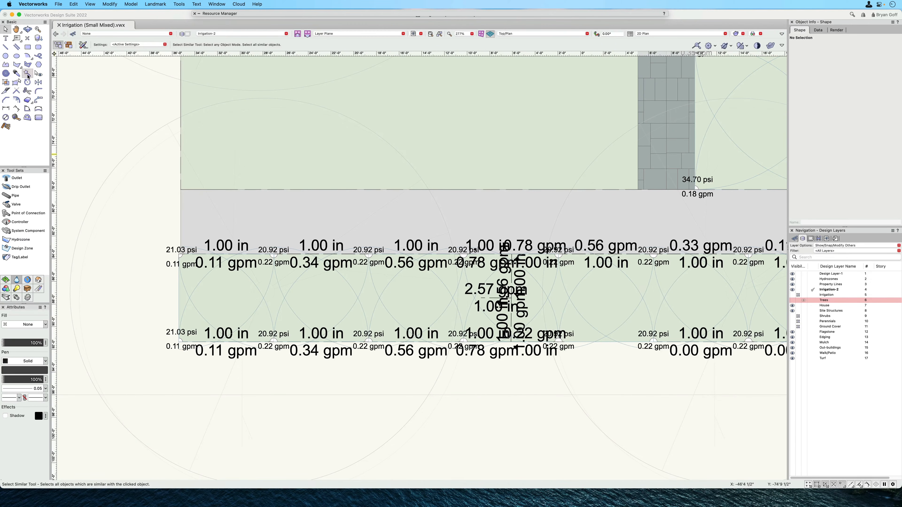
click(423, 343)
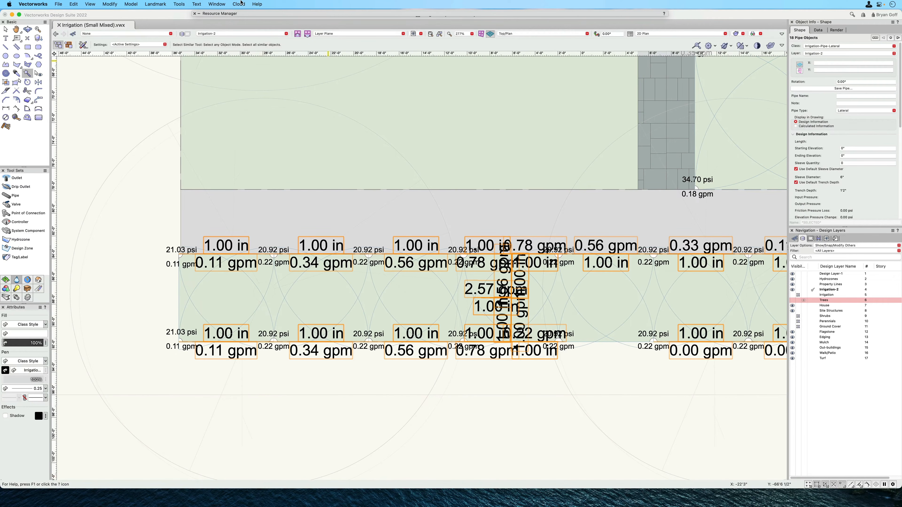
click(195, 4)
mouse_move(249, 22)
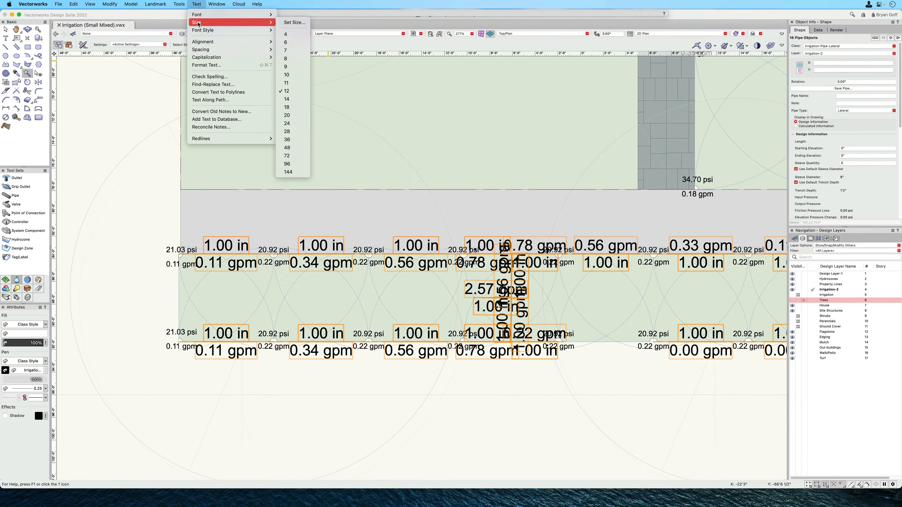
click(293, 42)
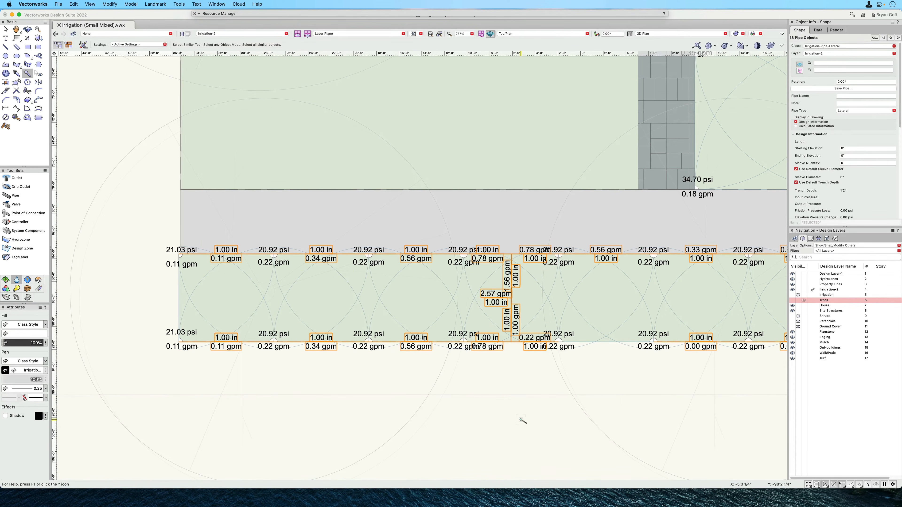
Step: Place a Hunter 1in PGV Series control valve on the free left end of the strip's lateral stub
click(15, 204)
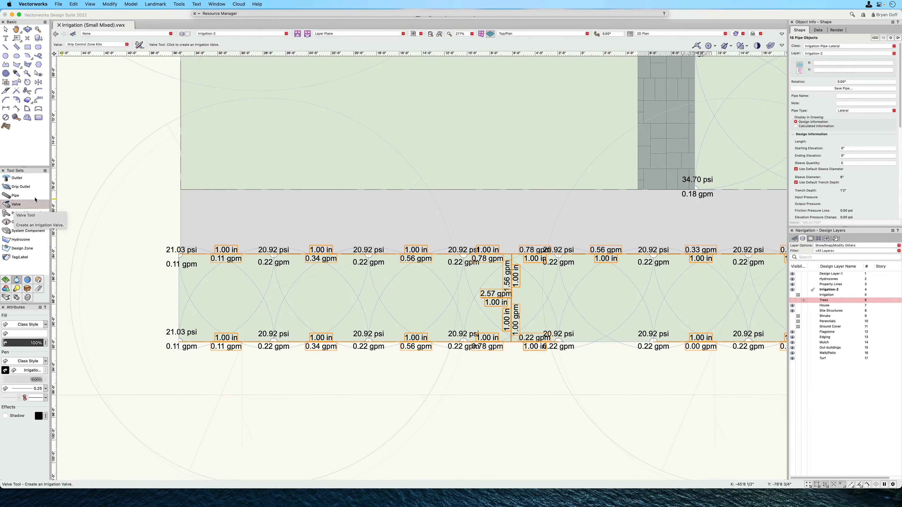
click(93, 45)
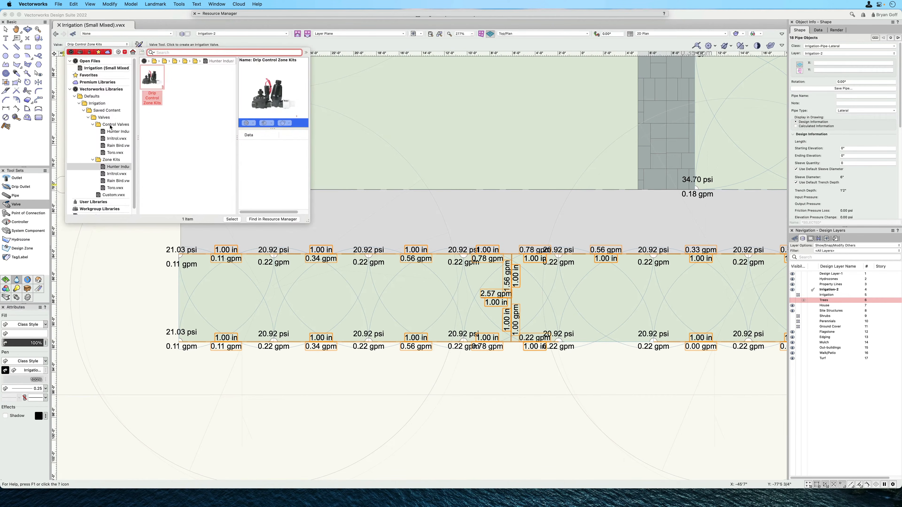
click(116, 133)
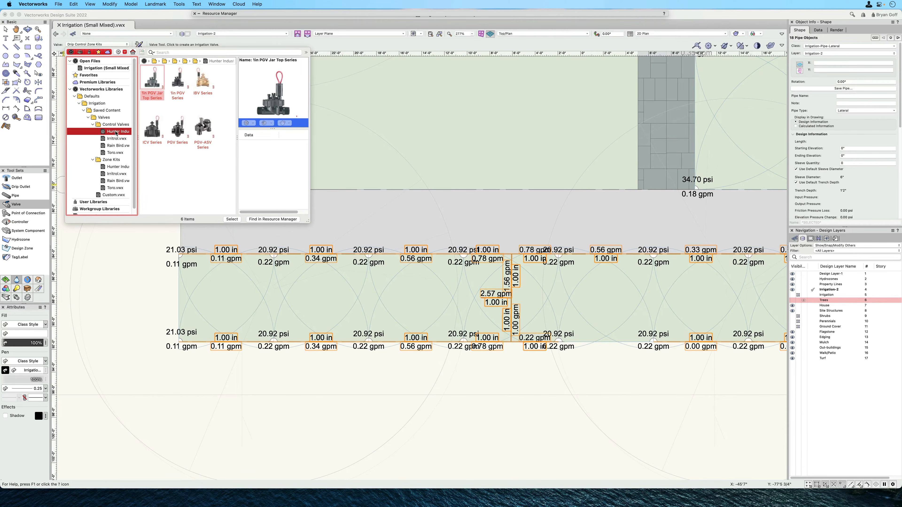
click(177, 80)
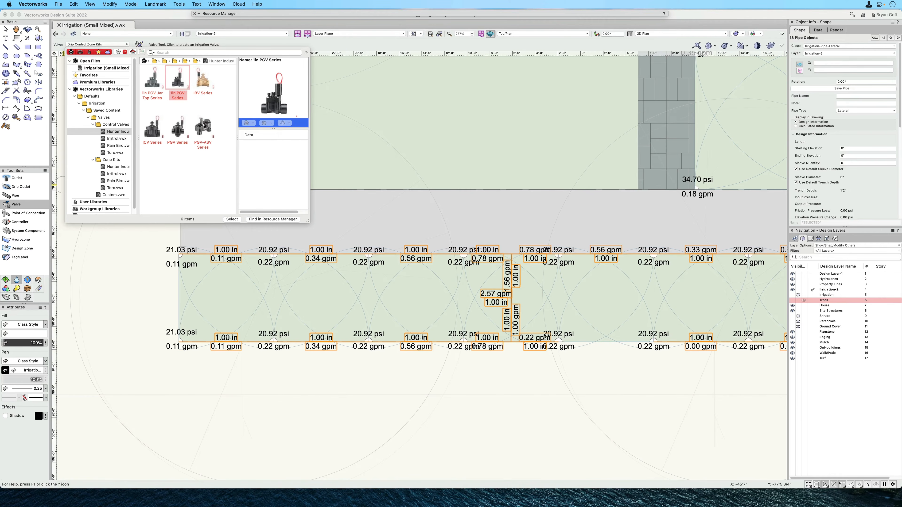
click(232, 219)
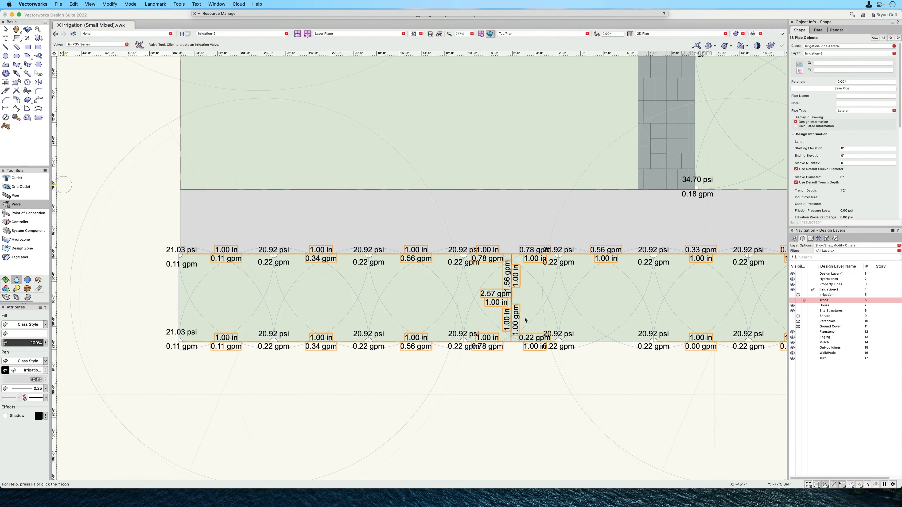
click(481, 298)
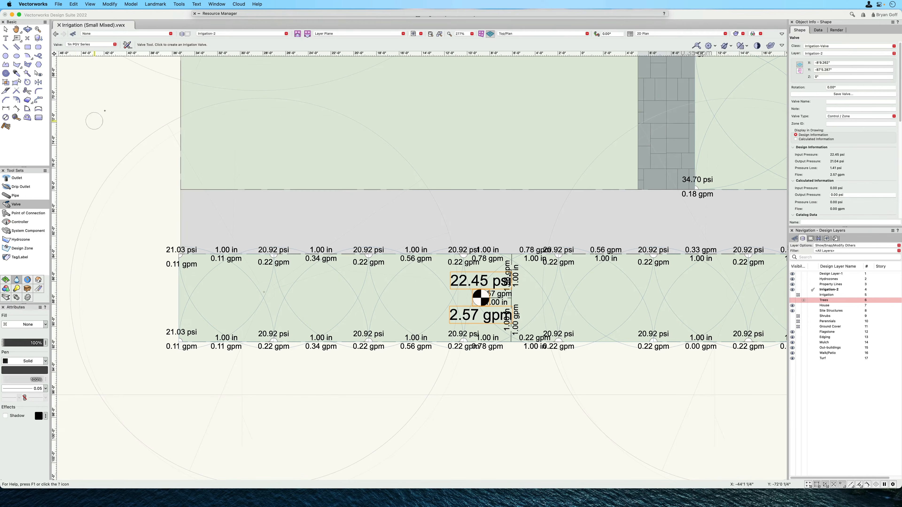
click(5, 29)
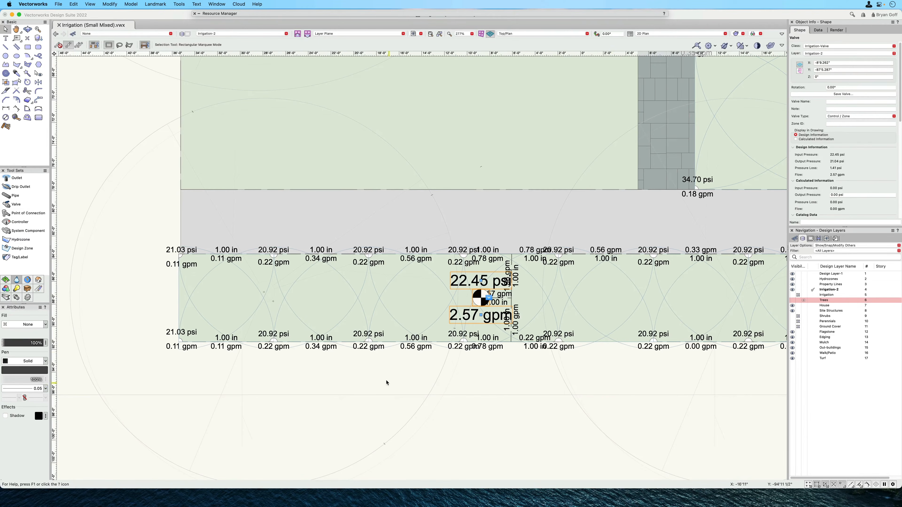
Step: Use Select Connected Components on the new valve to check which pipes and outlets it feeds, and clear the selection
scroll(383, 381, down, 1)
middle_drag(584, 417, 493, 383)
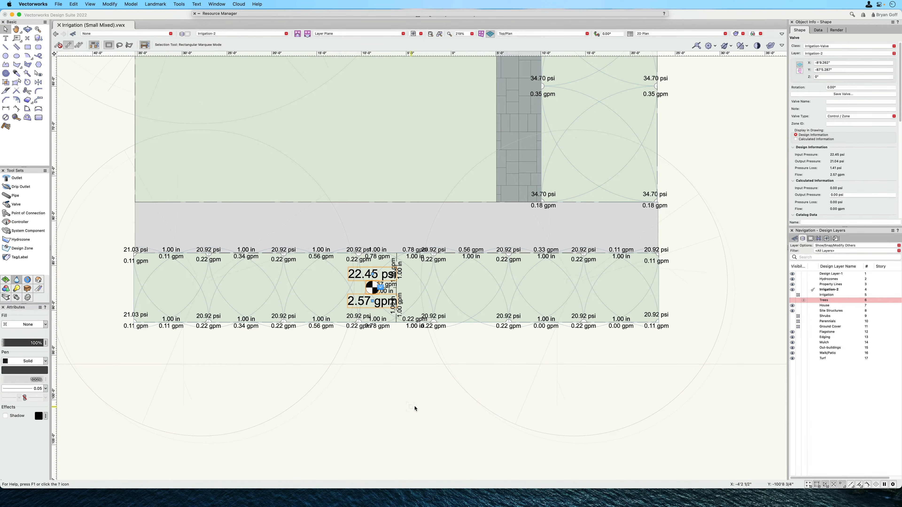
click(162, 7)
mouse_move(162, 185)
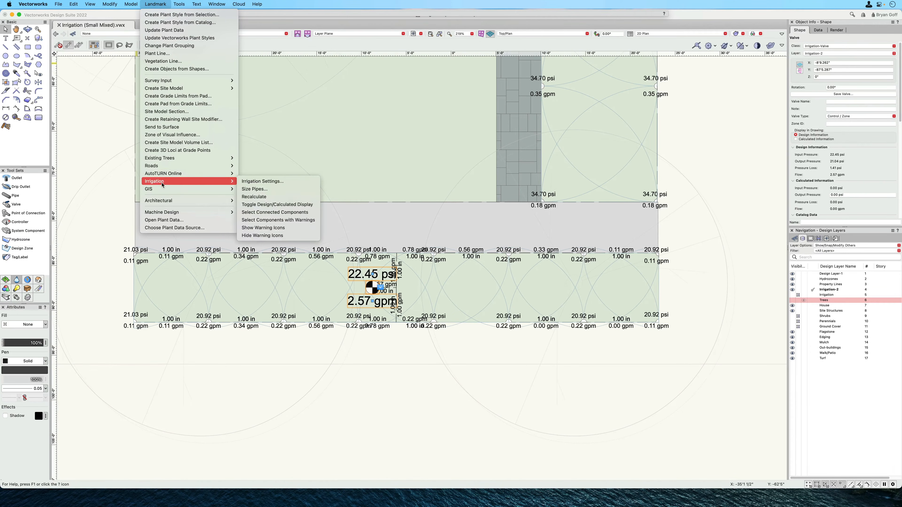
click(261, 213)
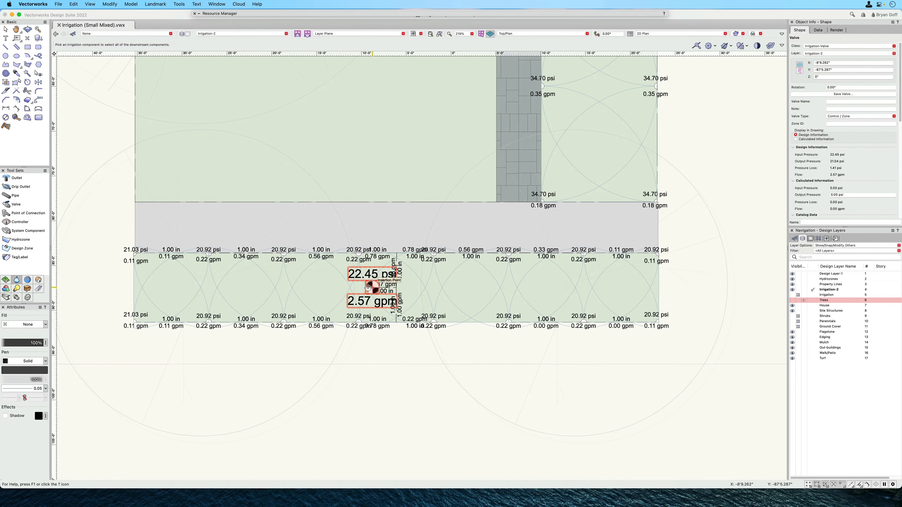
click(369, 288)
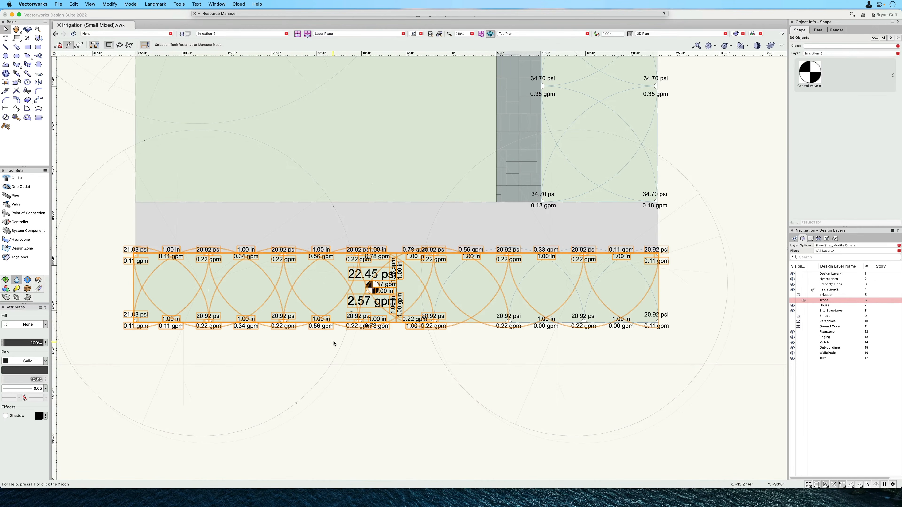
click(361, 345)
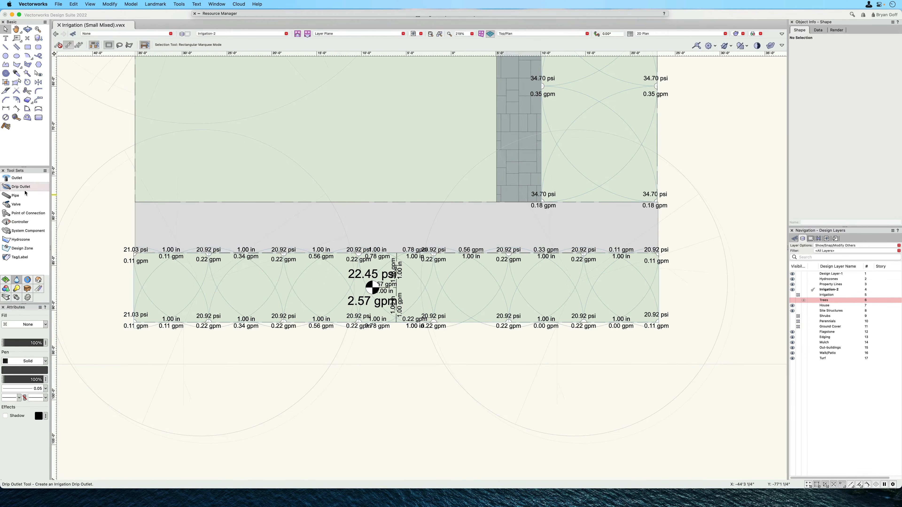
Step: Draw a lateral pipe about 8'4" long between the fifth and sixth outlets of the strip's lower row
click(15, 195)
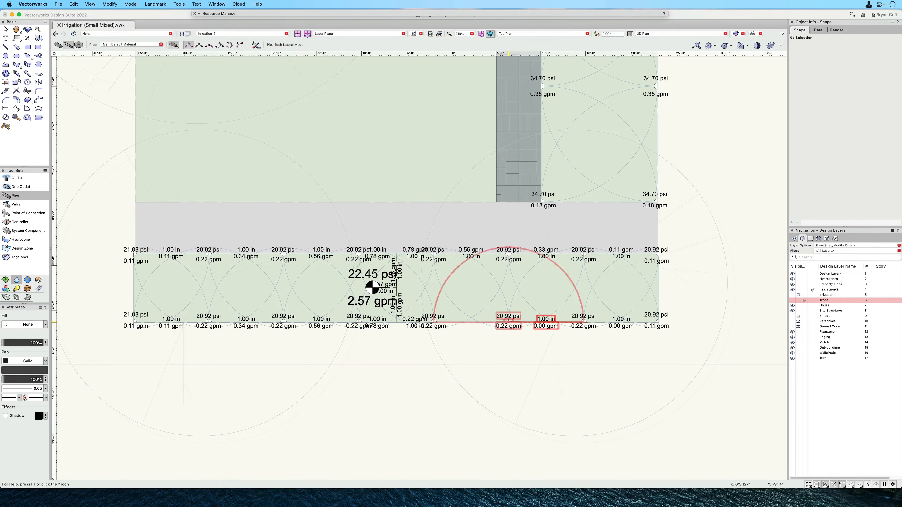
click(509, 322)
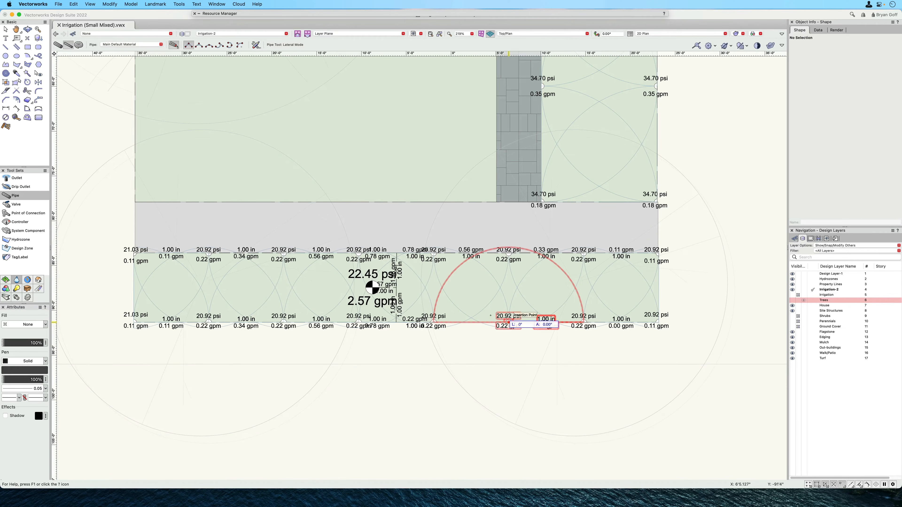
click(433, 323)
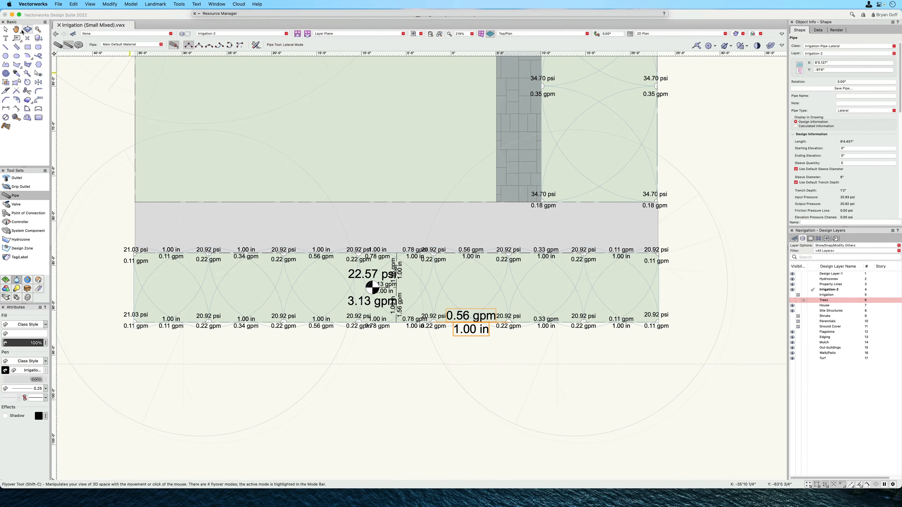
Step: Set the text size of the strip's valve and the new lower-row pipe to 6
click(6, 30)
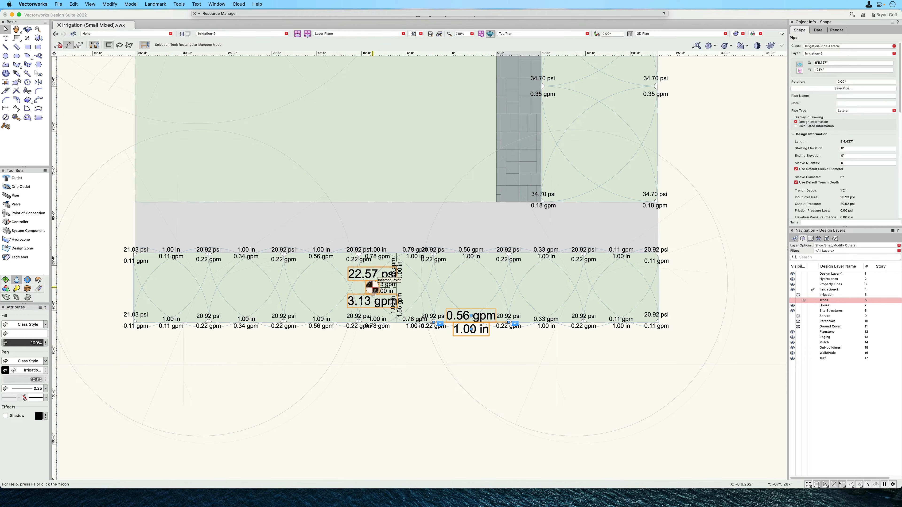
click(374, 289)
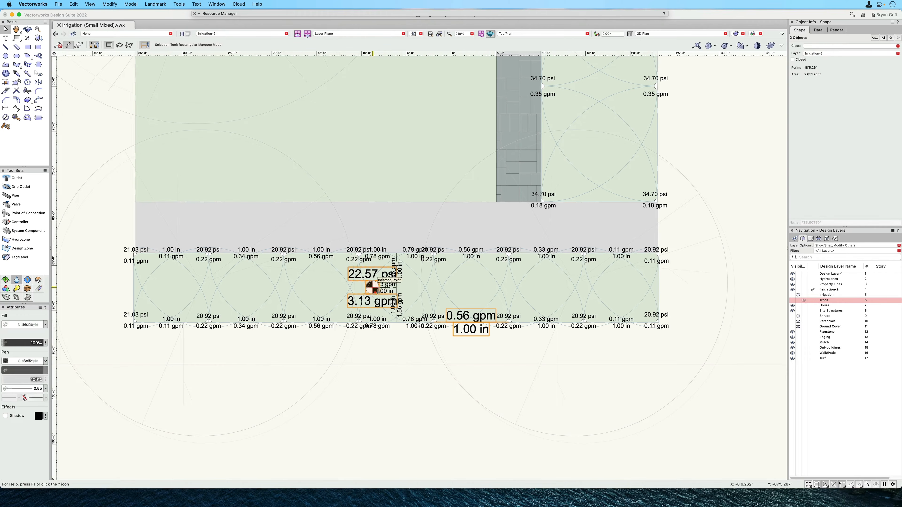
click(196, 4)
mouse_move(213, 23)
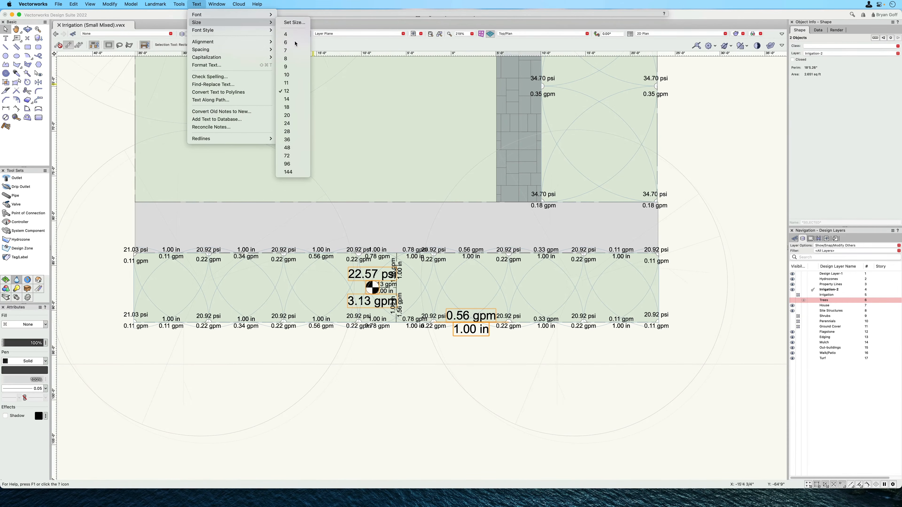
click(286, 42)
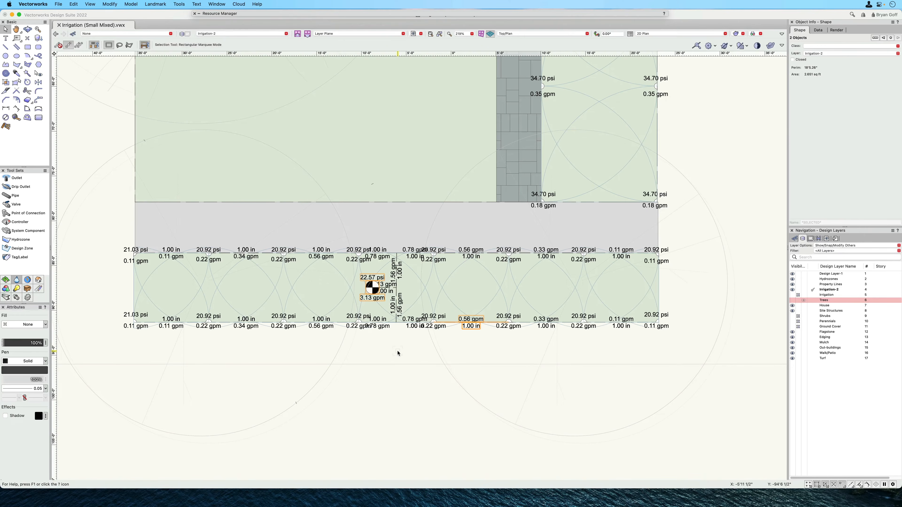
Step: Run lateral pipes about 45'7" long down both outlet columns of the narrow lawn beside the paved walkway
scroll(413, 359, down, 1)
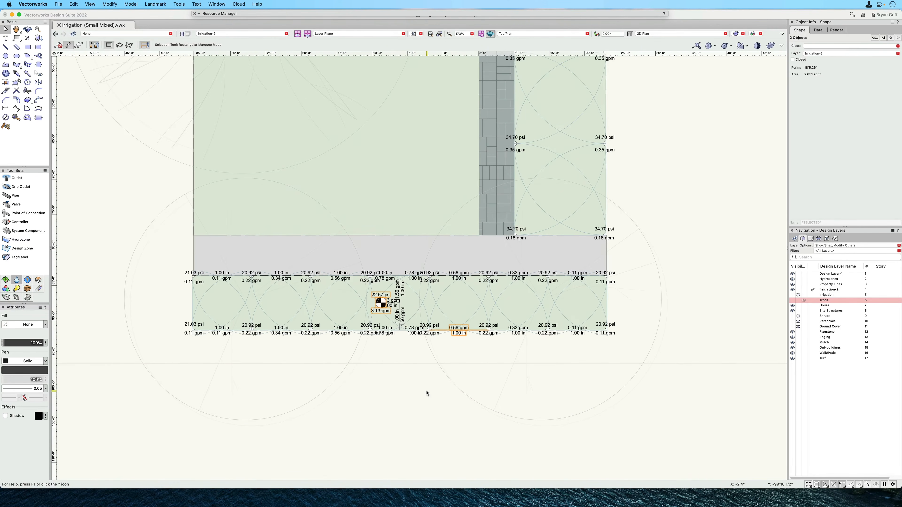
middle_drag(427, 393, 458, 391)
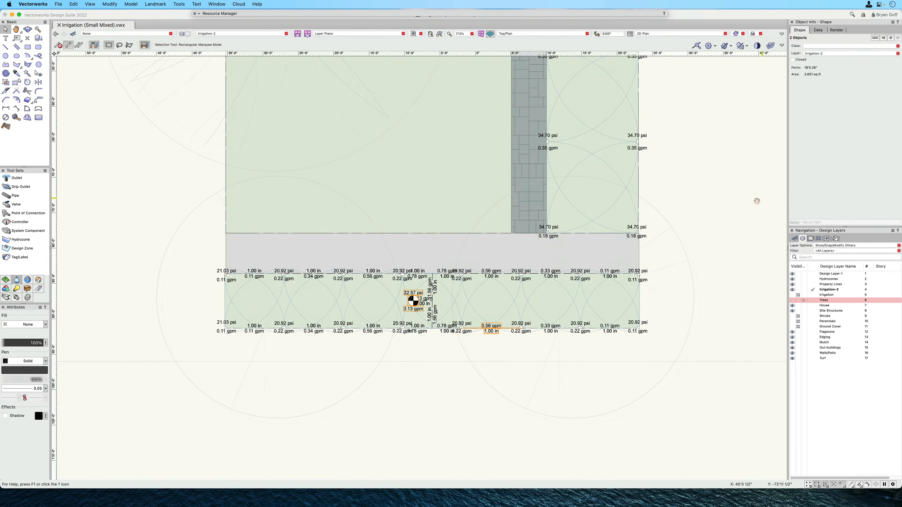
middle_drag(755, 199, 657, 365)
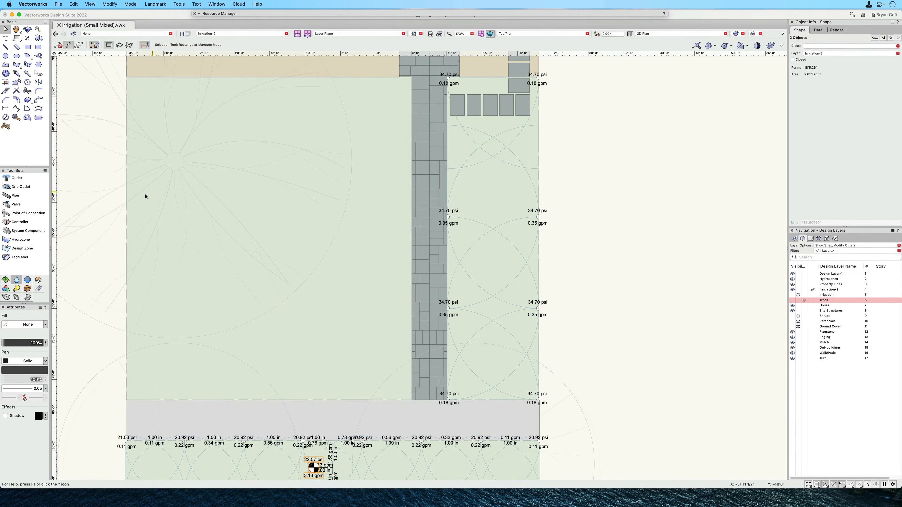
click(15, 196)
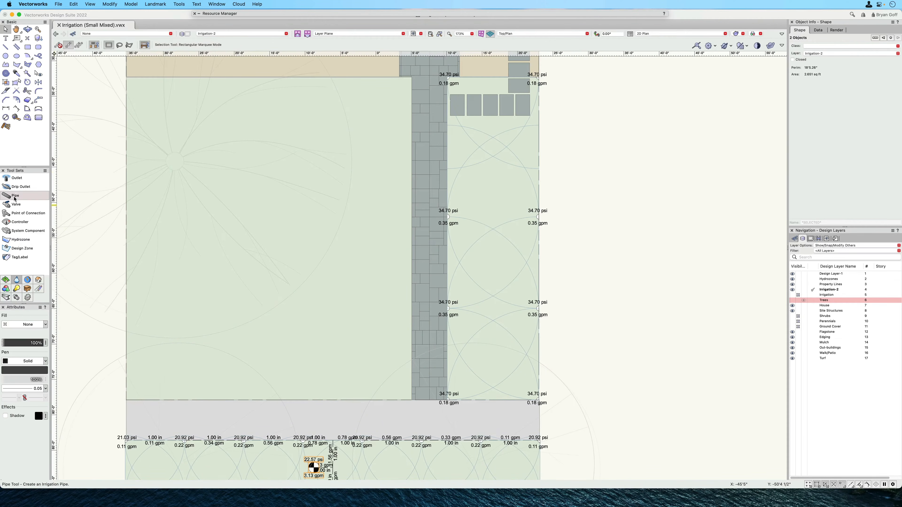
click(448, 77)
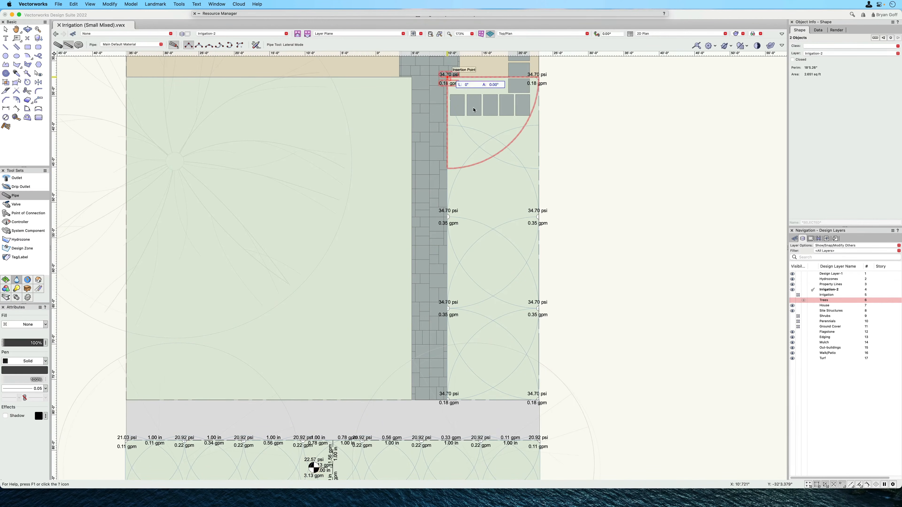
double_click(456, 398)
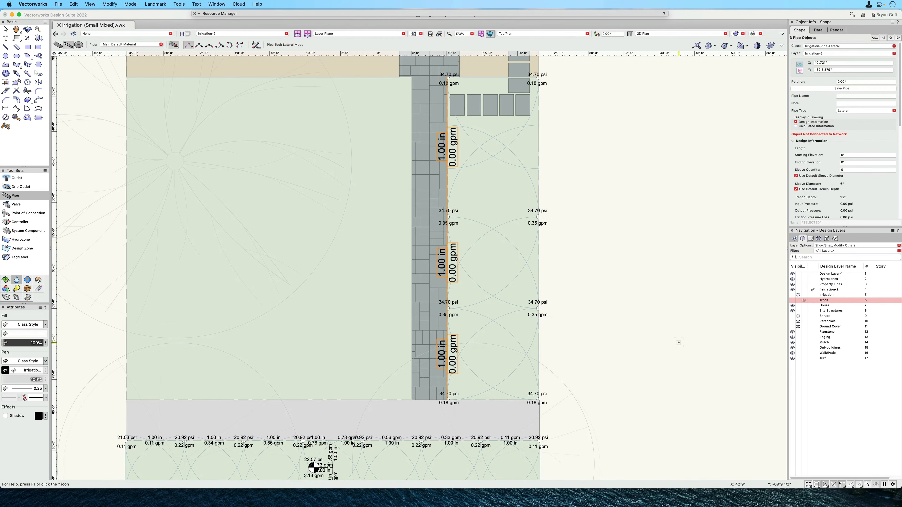
click(538, 76)
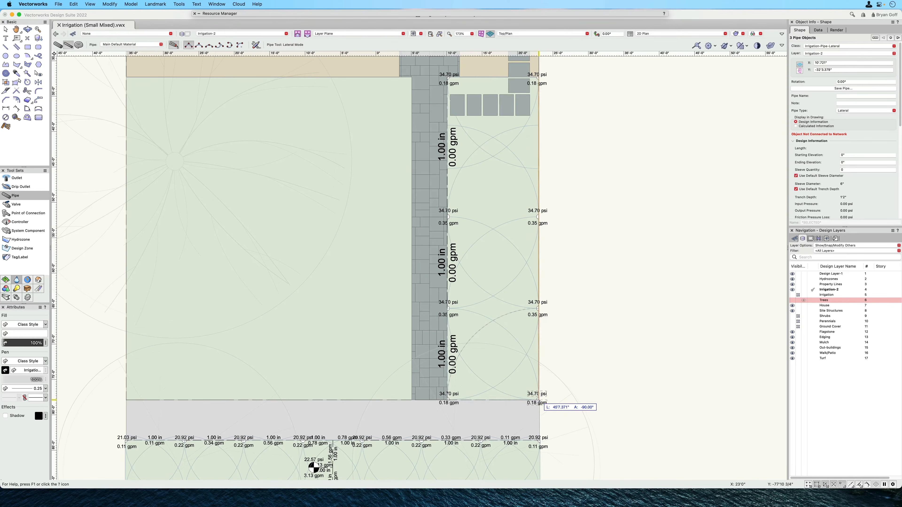
double_click(539, 398)
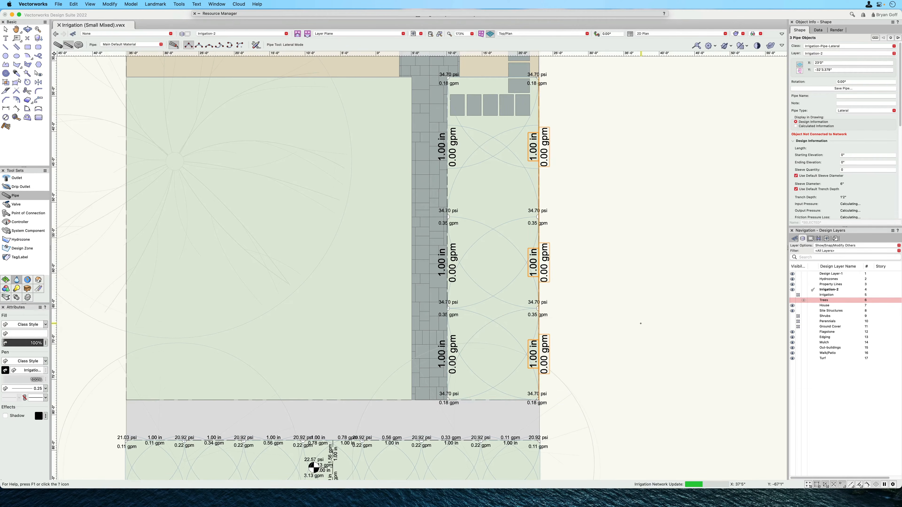
Step: Join the two column laterals with a cross pipe about 12'11" long, and add an upward stub about 2'6" long near its middle
click(539, 263)
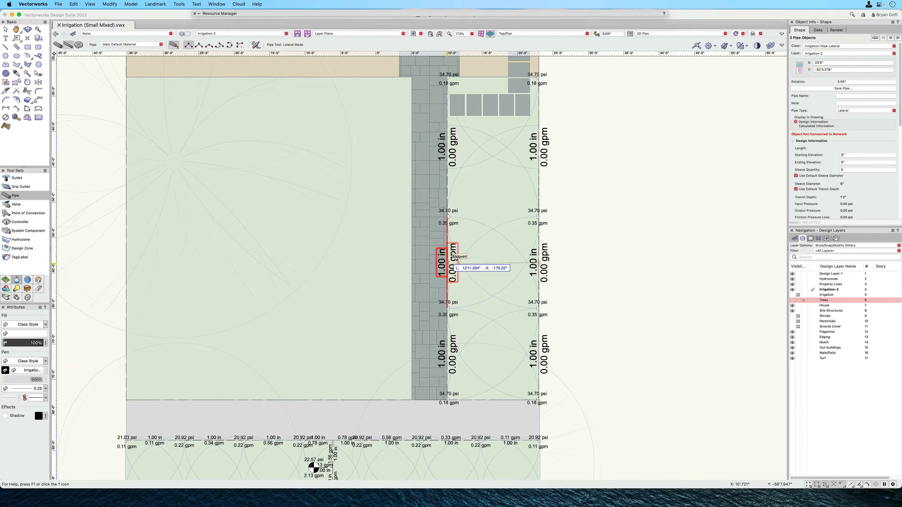
click(448, 262)
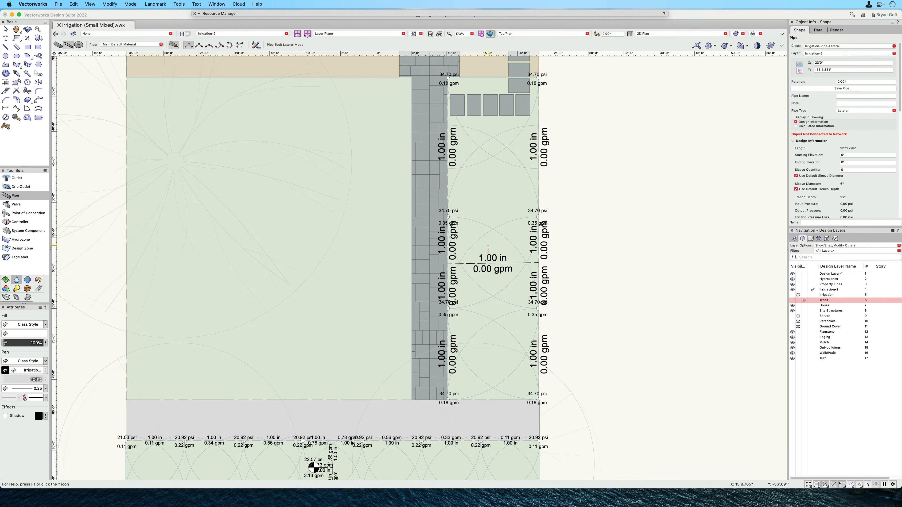
click(487, 246)
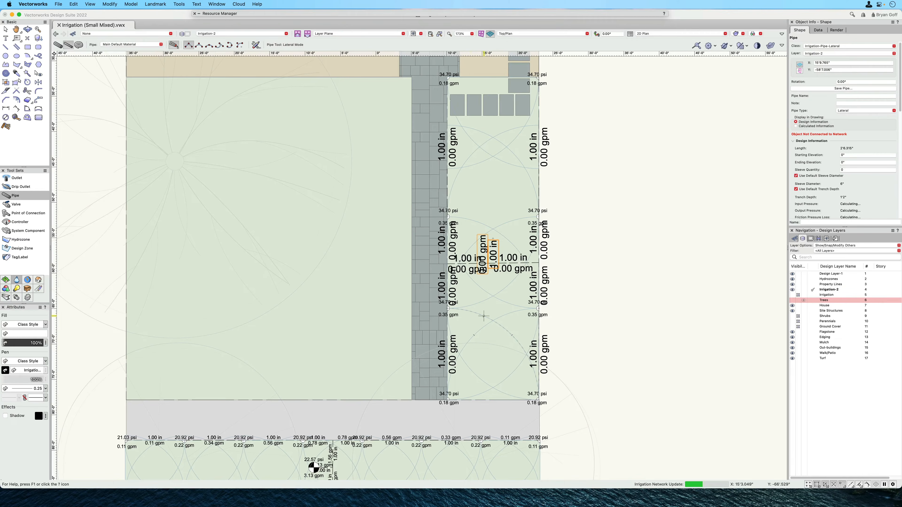
Step: Place a 1in PGV Series valve on the upper end of the stub in the narrow lawn
click(16, 205)
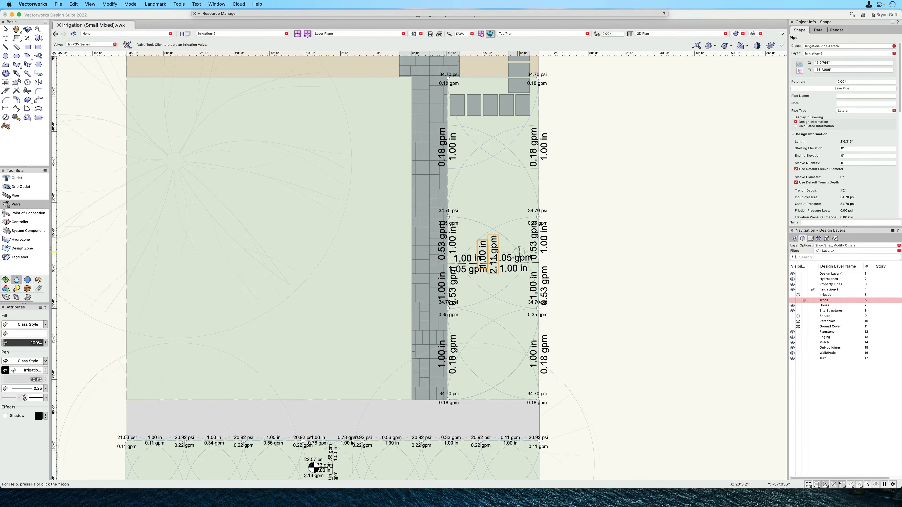
click(488, 244)
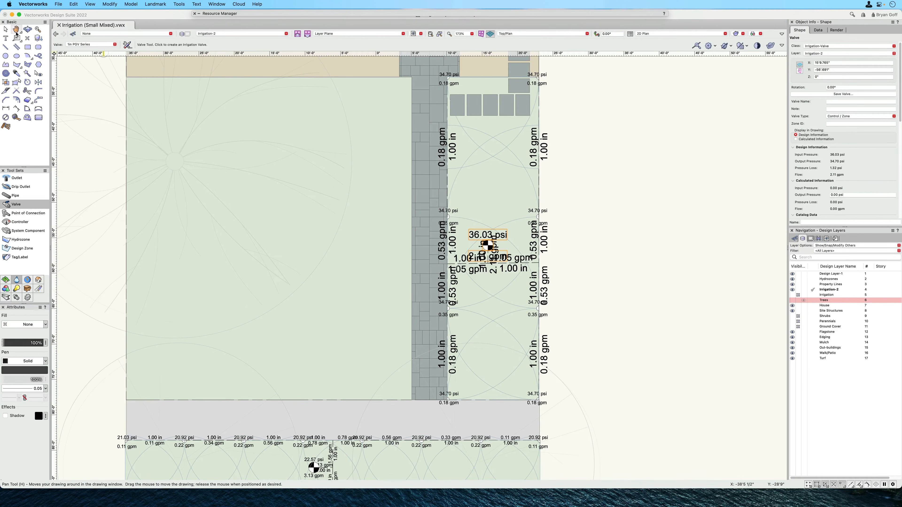
click(6, 30)
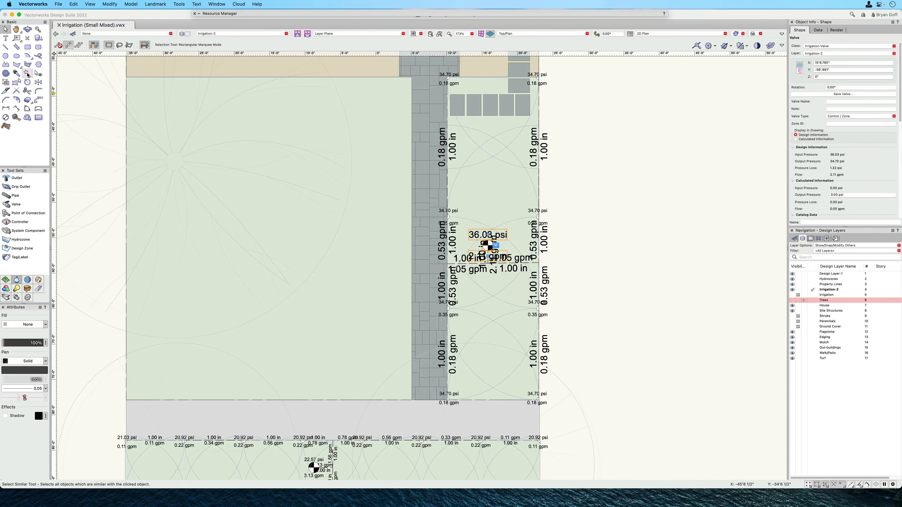
Step: Select all similar lateral pipes and set their label text size to 6
click(27, 74)
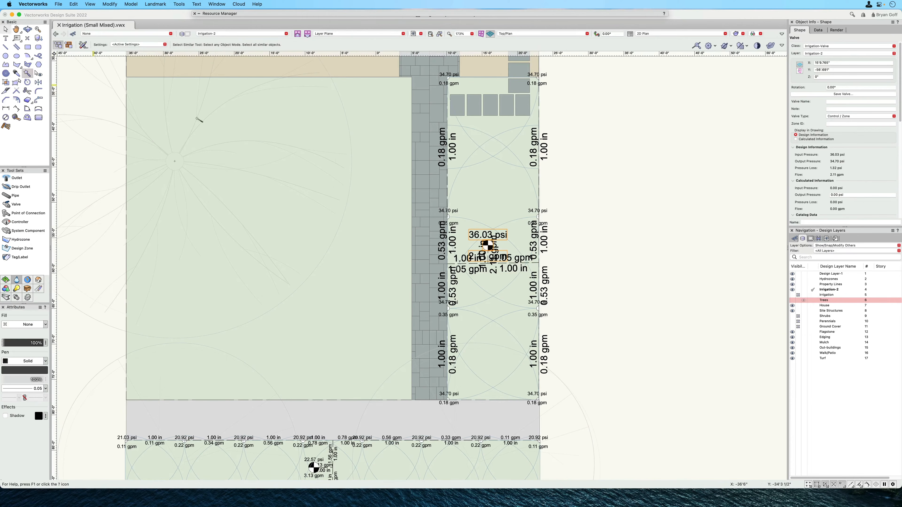
click(549, 240)
click(196, 4)
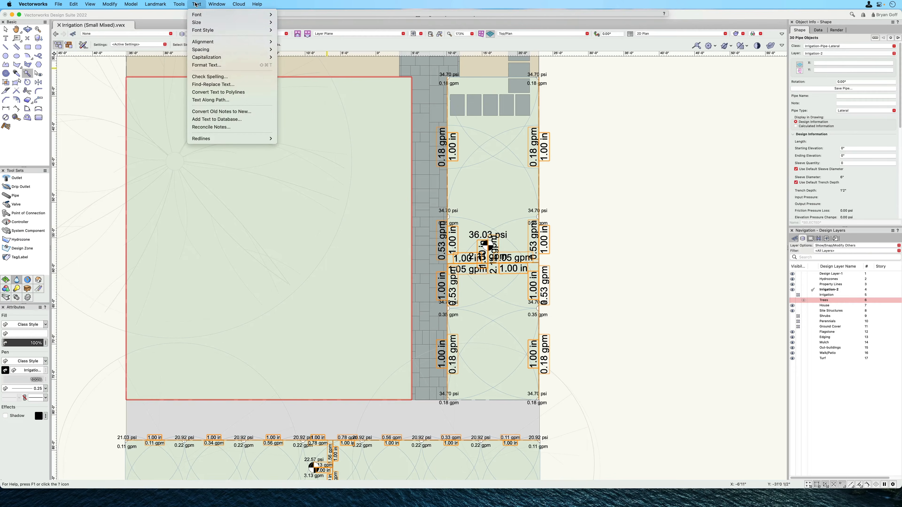
mouse_move(256, 22)
click(287, 43)
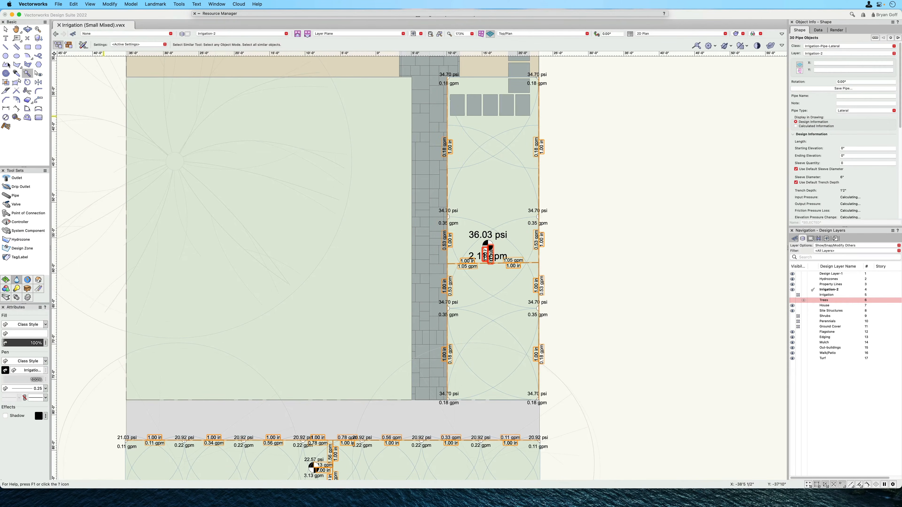
Step: Set the label text size of the narrow lawn's valve to 6
key(x)
key(x)
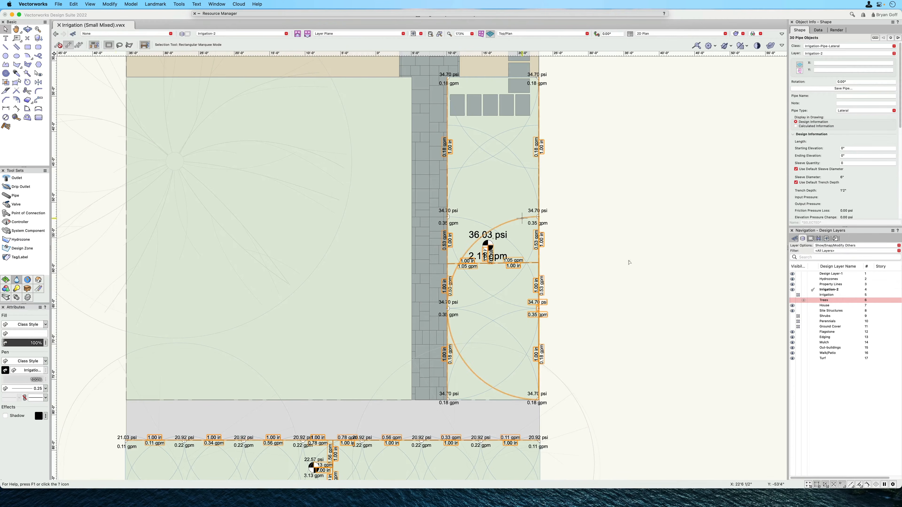
click(488, 246)
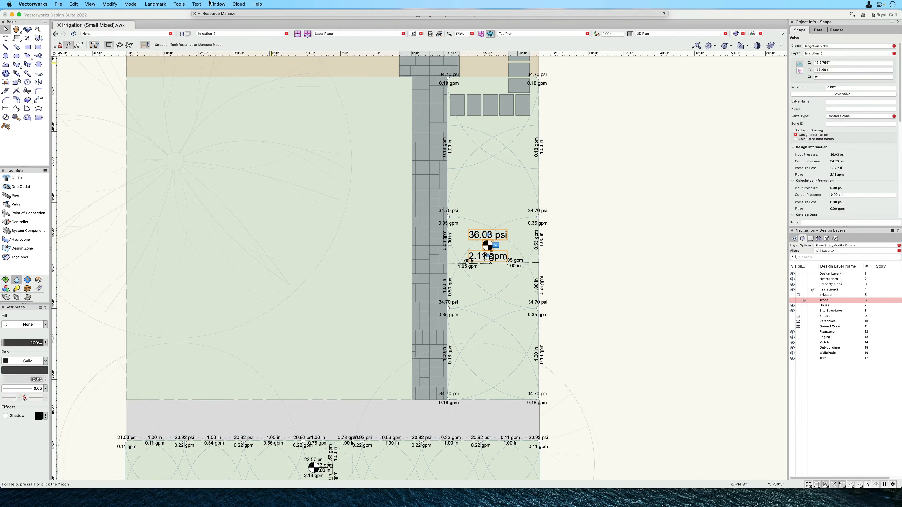
click(196, 5)
mouse_move(249, 22)
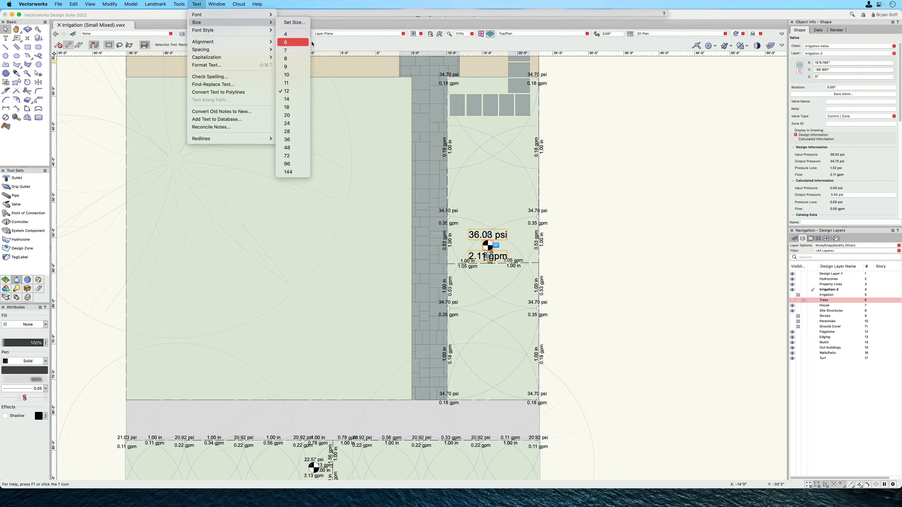
click(293, 42)
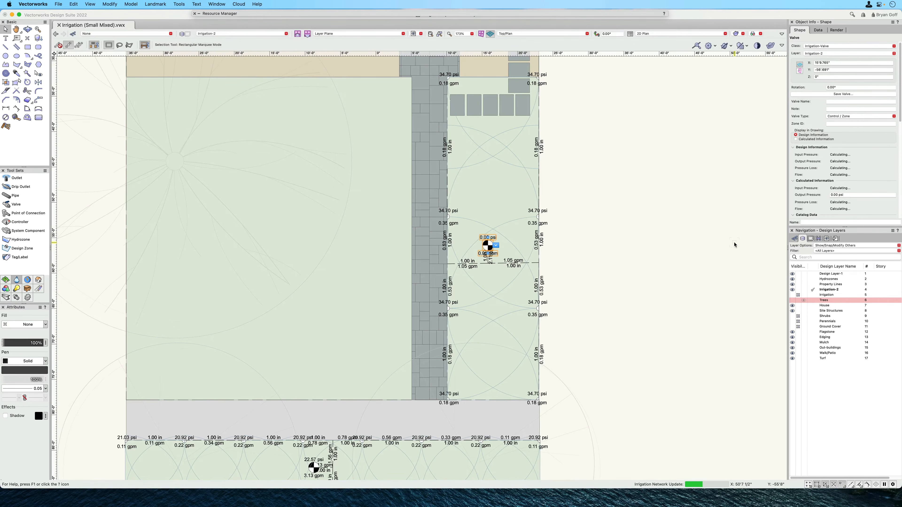
Step: Make the Irrigation layer visible and review the existing main line, valves and zones across the whole site
scroll(683, 302, down, 5)
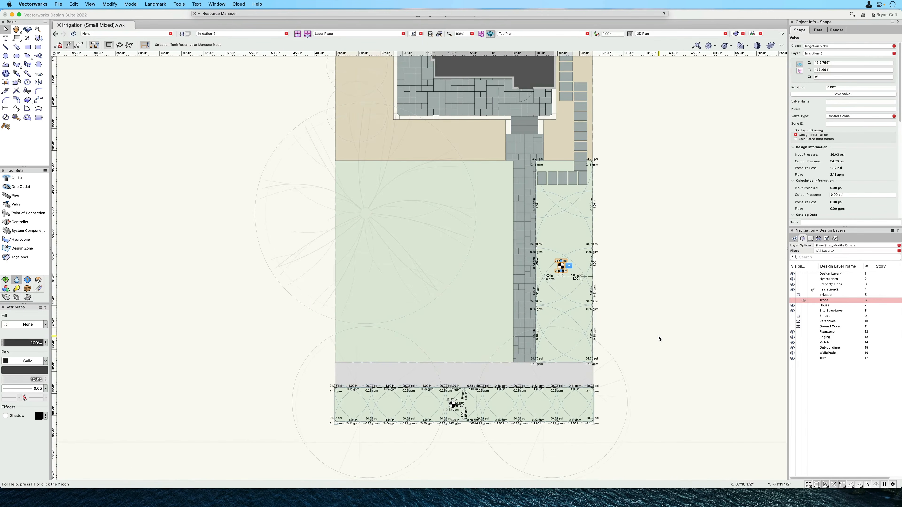
scroll(659, 339, down, 2)
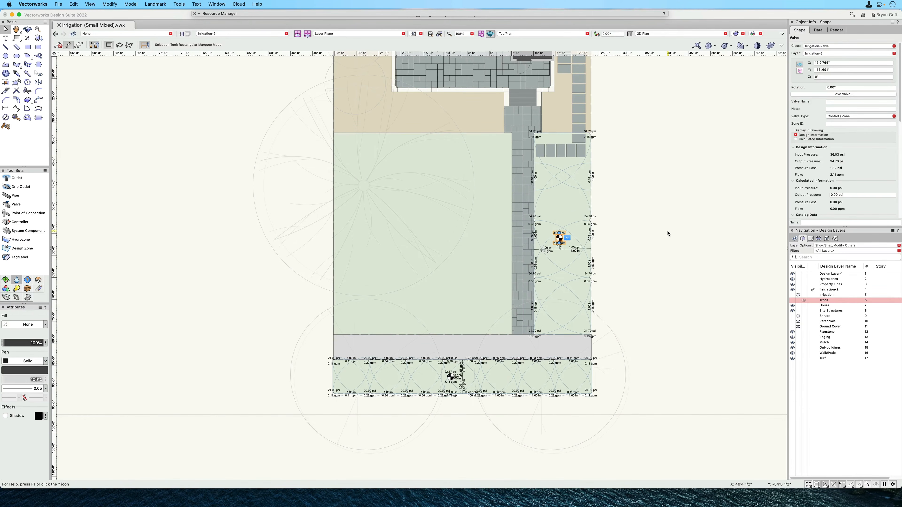
scroll(668, 233, up, 3)
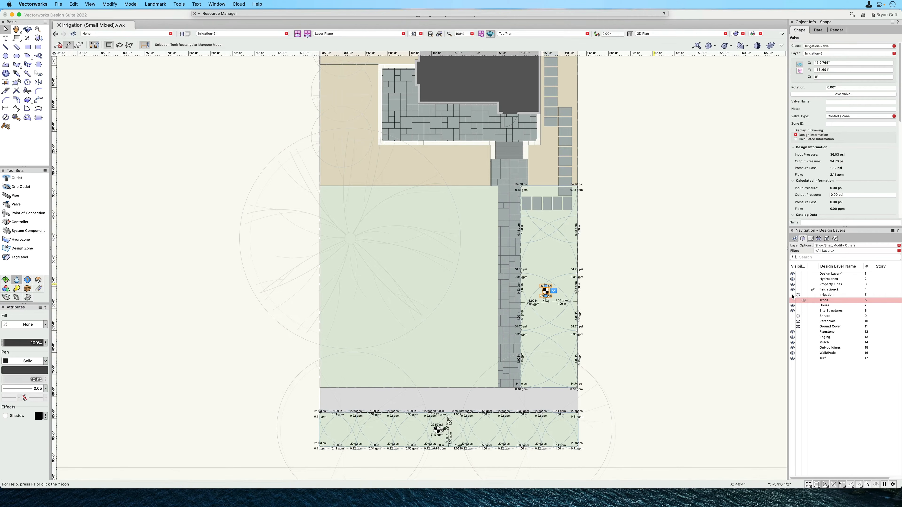
click(793, 295)
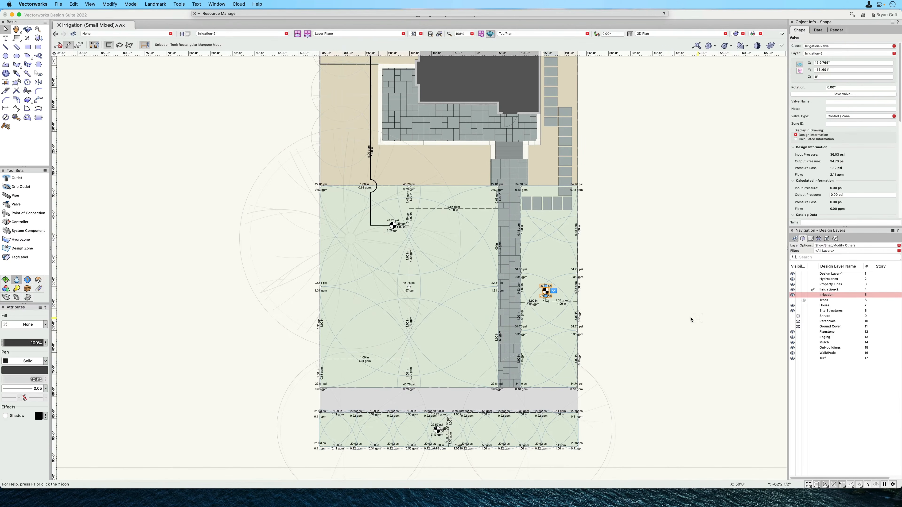
scroll(665, 319, down, 2)
middle_drag(684, 272, 593, 430)
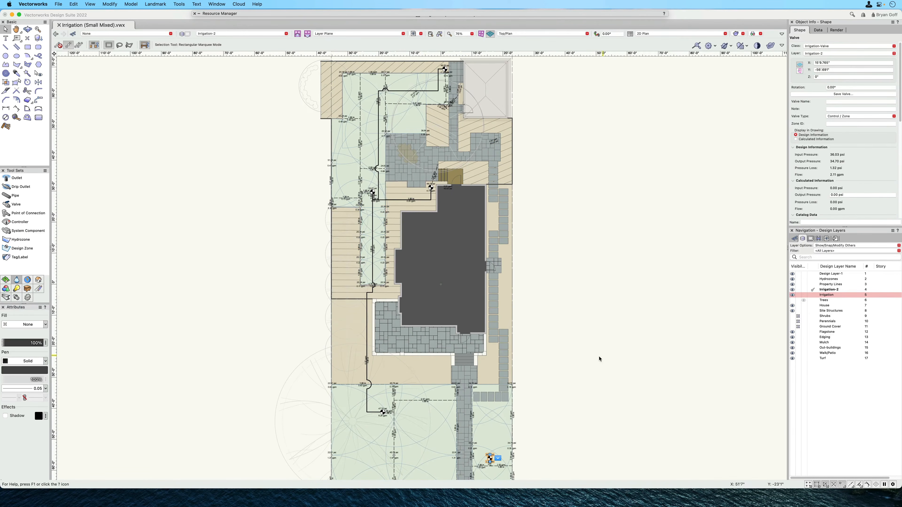
middle_drag(598, 358, 612, 278)
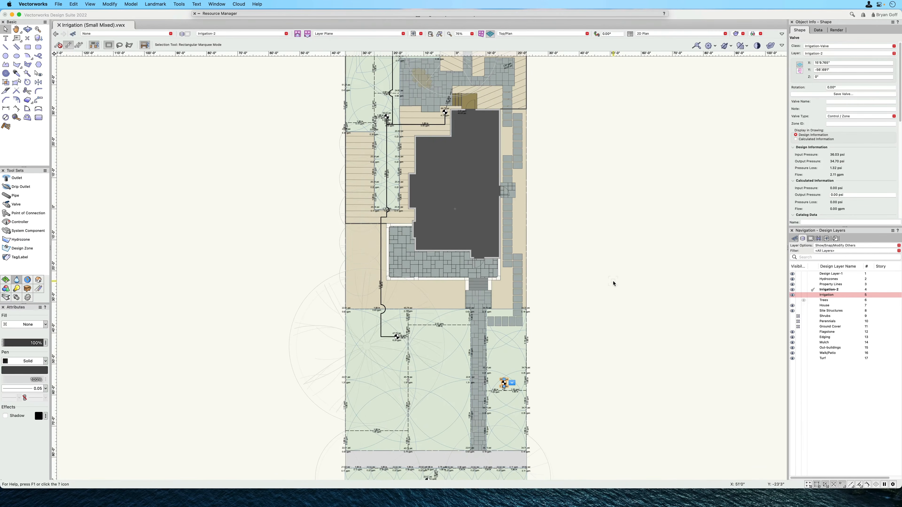
middle_drag(581, 335, 595, 272)
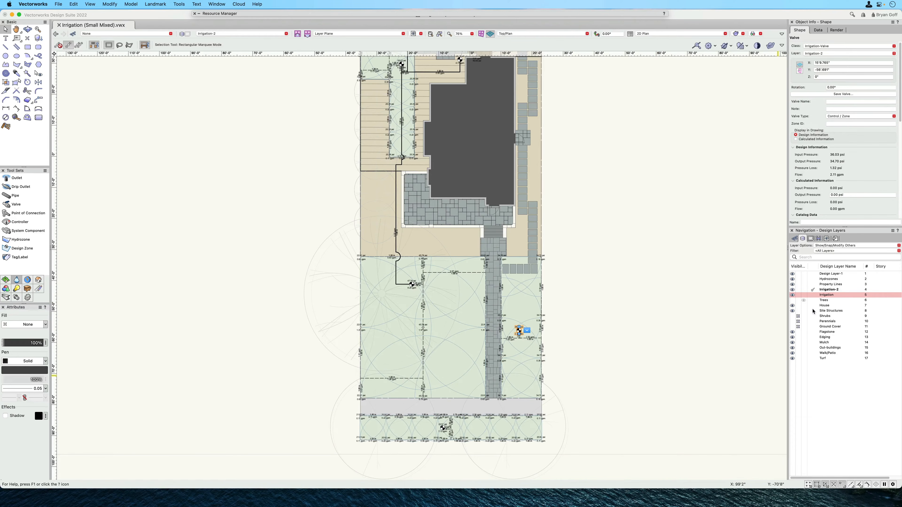
middle_drag(621, 371, 630, 336)
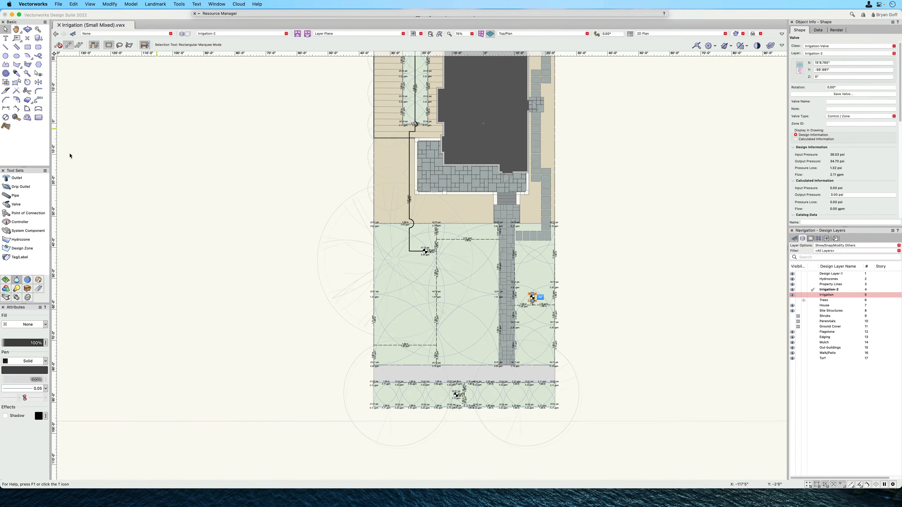
Step: Draw a main pipe about 63'6" long from the lower strip's valve up through the large lawn and across to the existing main
click(15, 196)
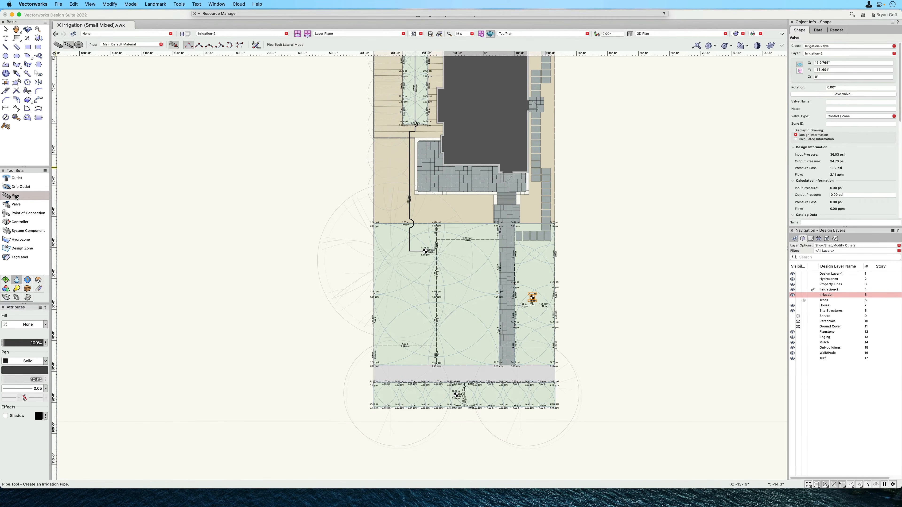
click(58, 45)
scroll(619, 390, up, 2)
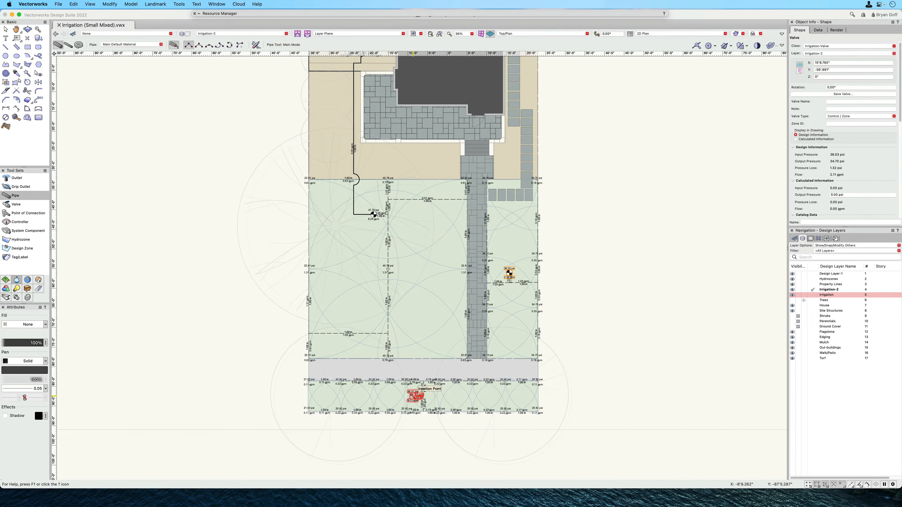
click(413, 395)
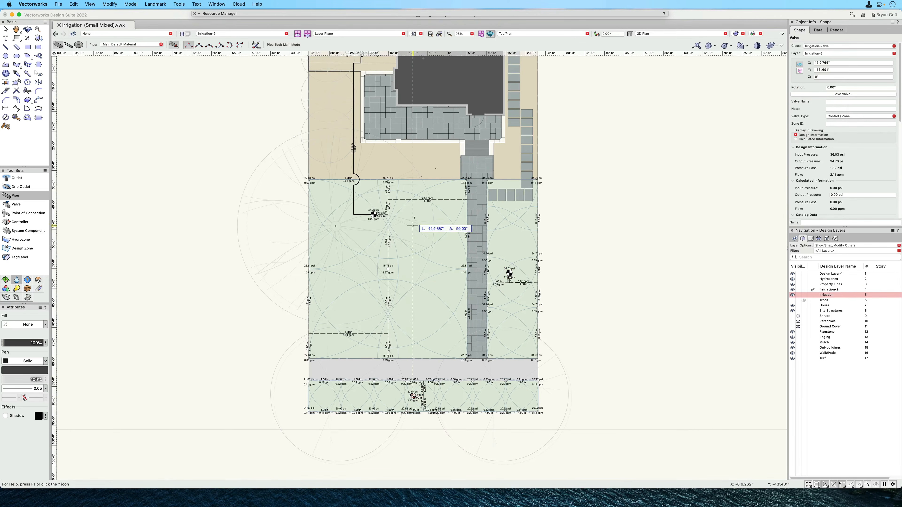
click(413, 207)
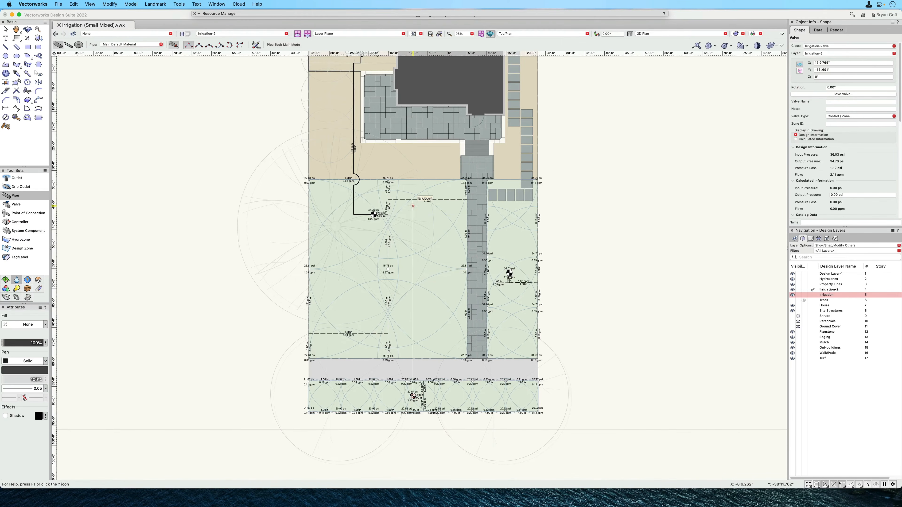
double_click(352, 206)
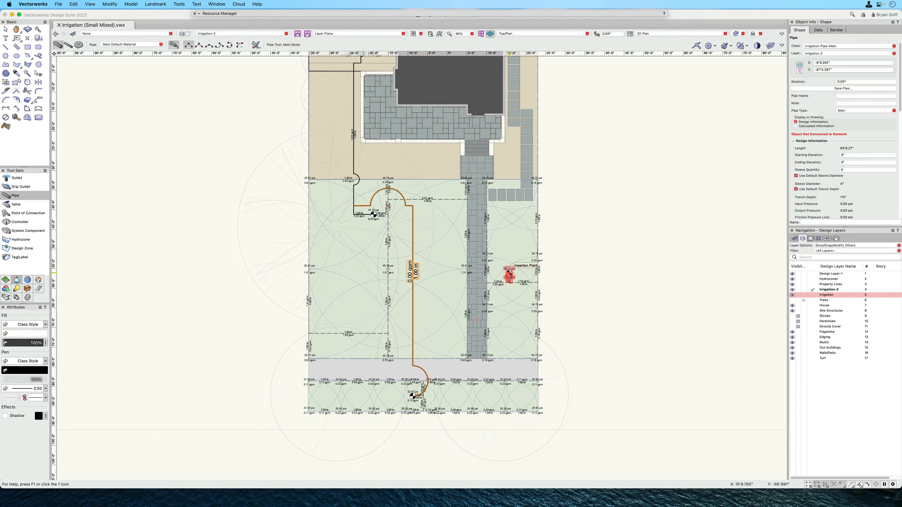
Step: Run a horizontal main pipe about 24'7" long from the narrow lawn's valve across the walkway to the new vertical main
click(509, 273)
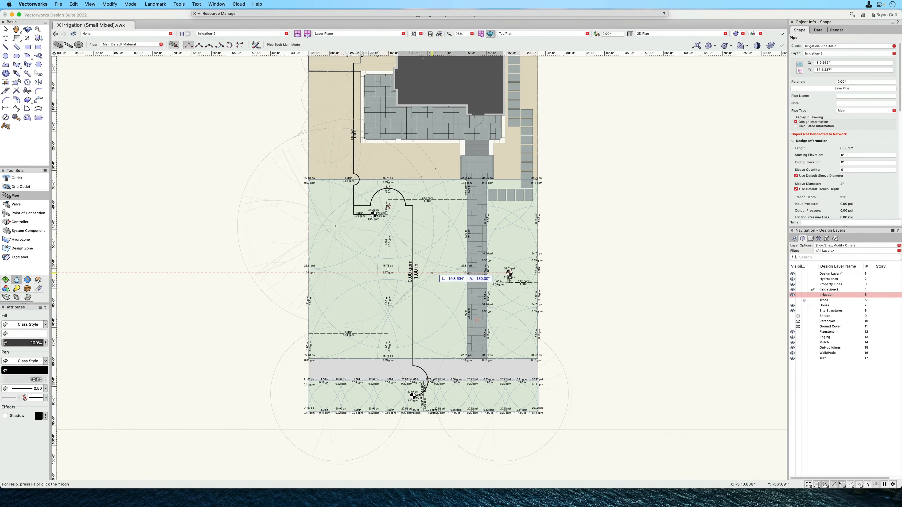
click(411, 272)
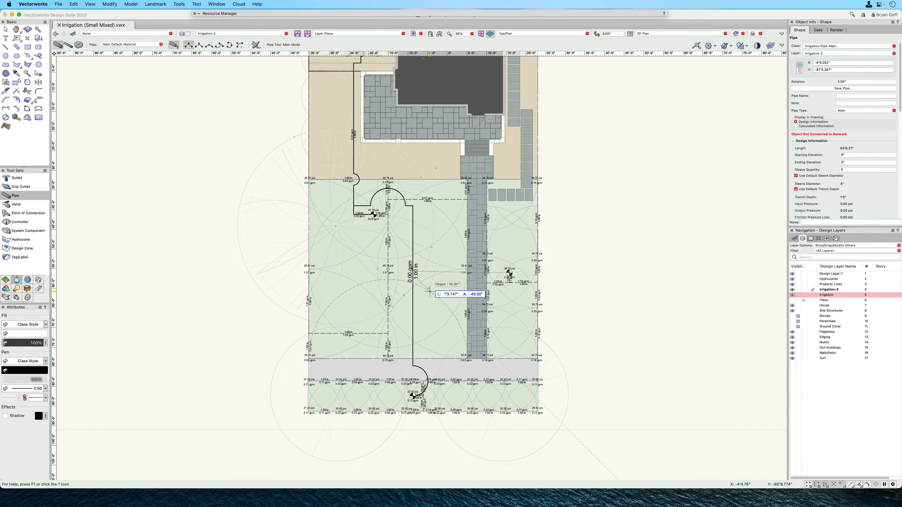
scroll(414, 277, up, 5)
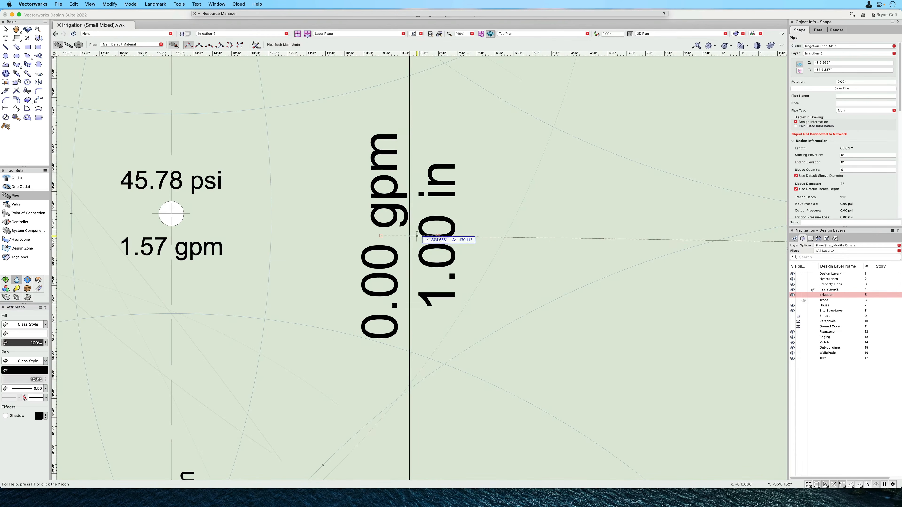
double_click(410, 251)
scroll(409, 250, down, 3)
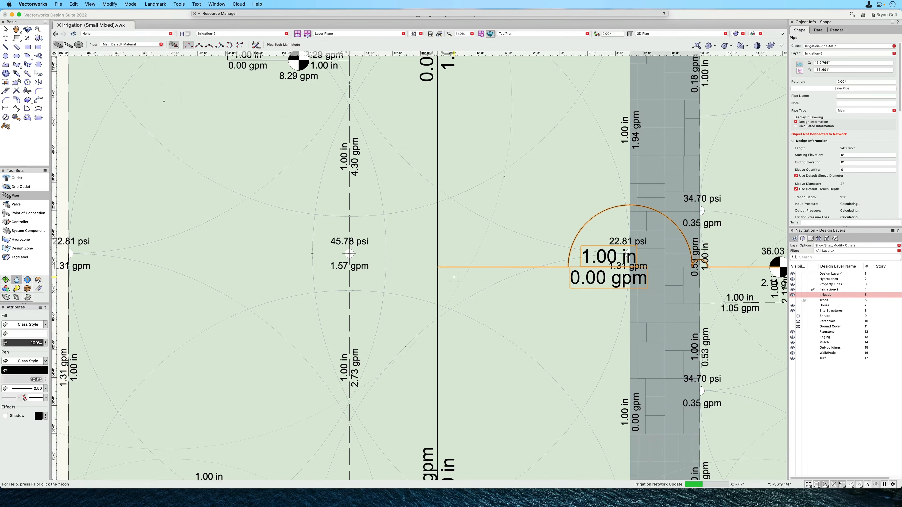
scroll(454, 277, down, 3)
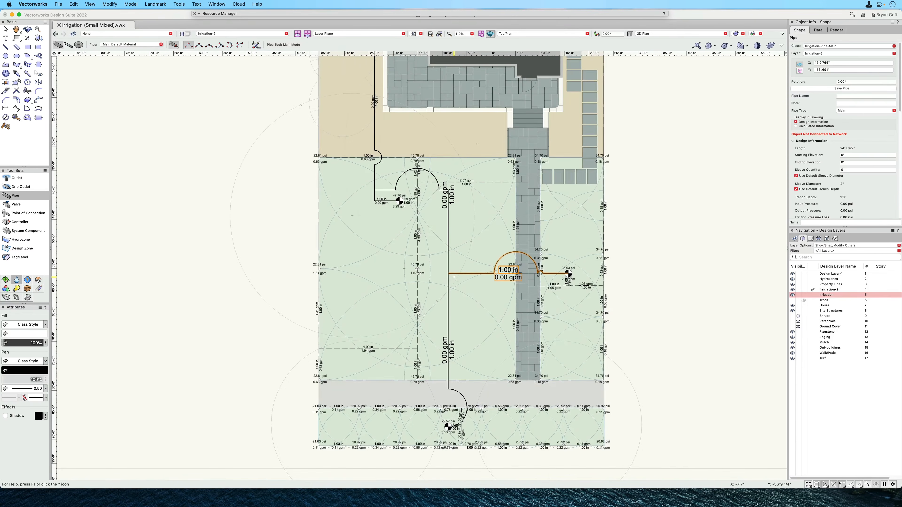
Step: Shrink the horizontal main's jump at the walkway's near edge and flip it to the lower side of the pipe
click(5, 29)
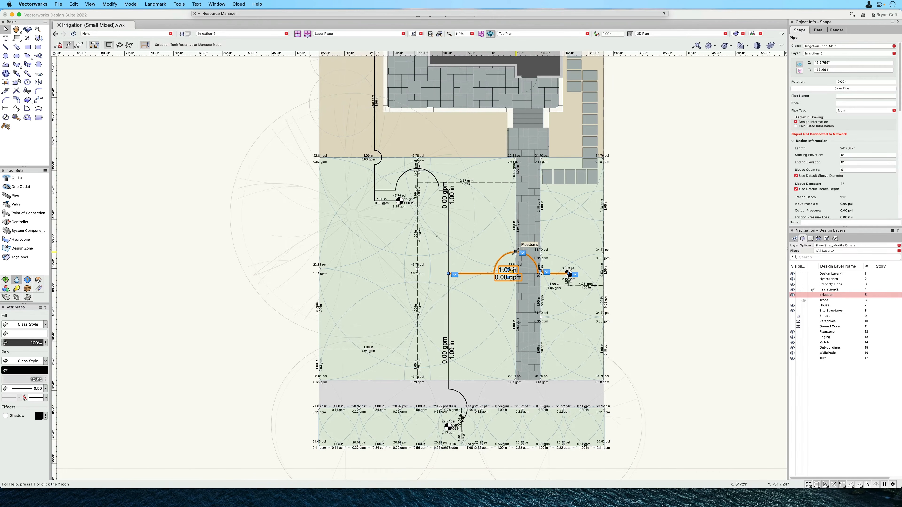
drag(516, 252, 515, 272)
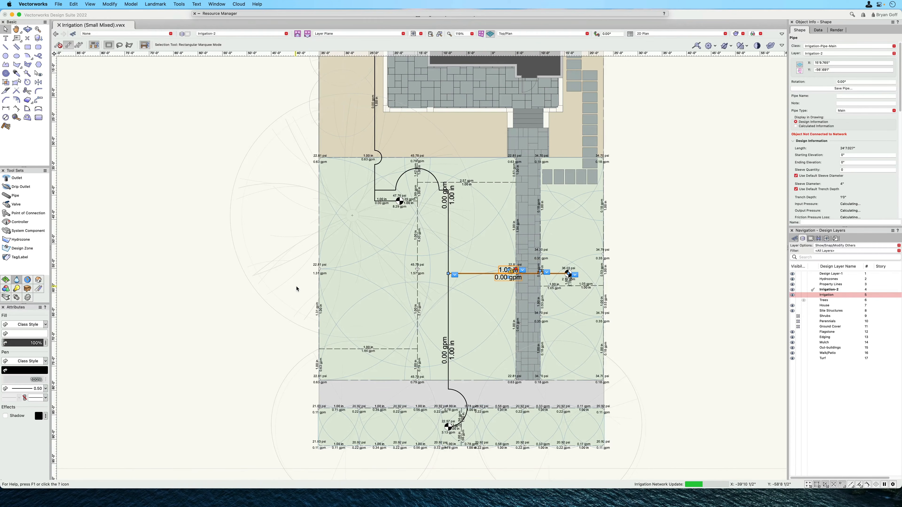
scroll(511, 271, up, 10)
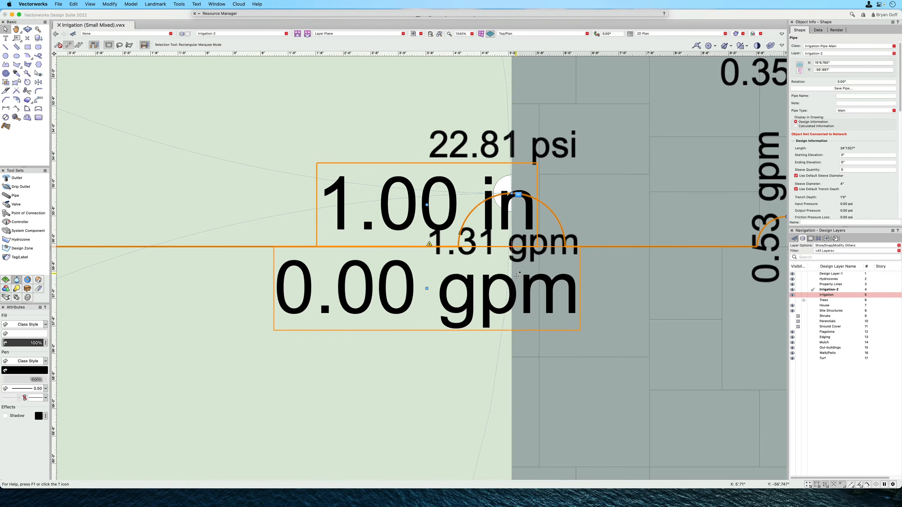
drag(511, 194, 511, 337)
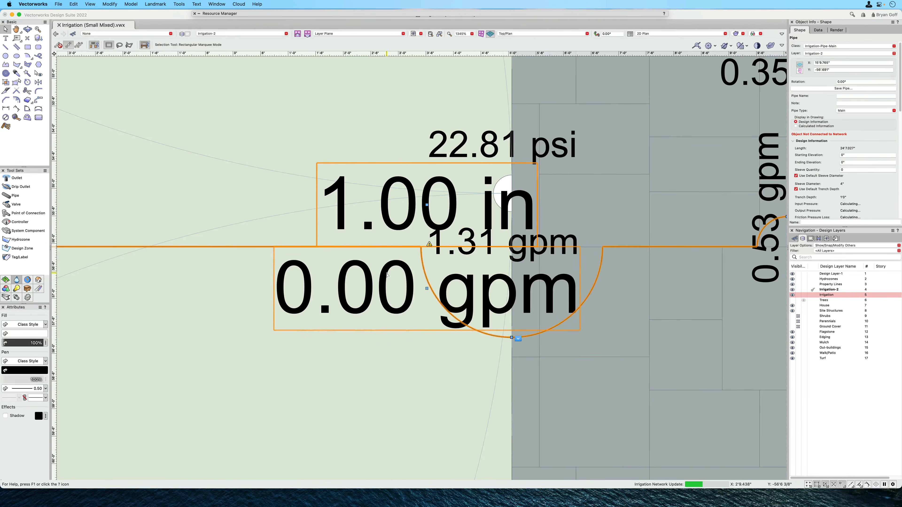
scroll(387, 271, down, 5)
scroll(388, 274, down, 8)
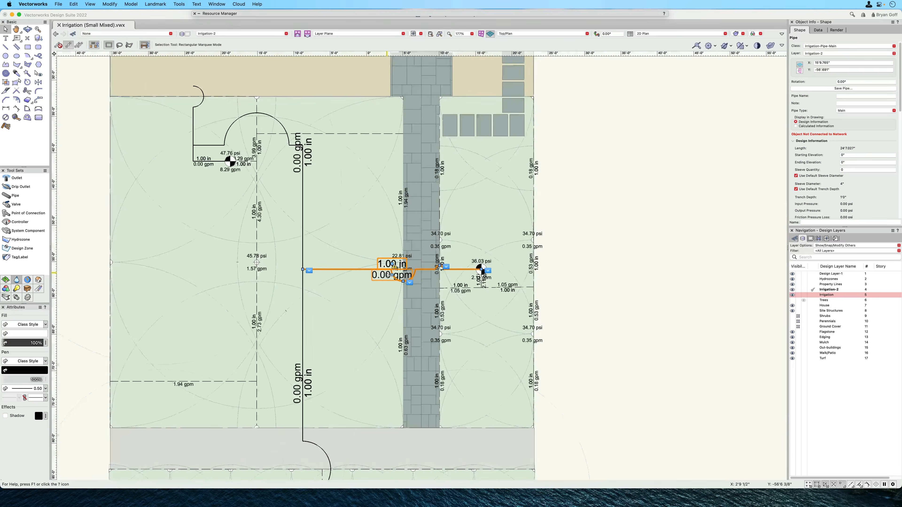
Step: Shrink the main pipe's jumps over the large lawn's vertical lateral and over the lower strip's upper lateral
scroll(235, 116, up, 2)
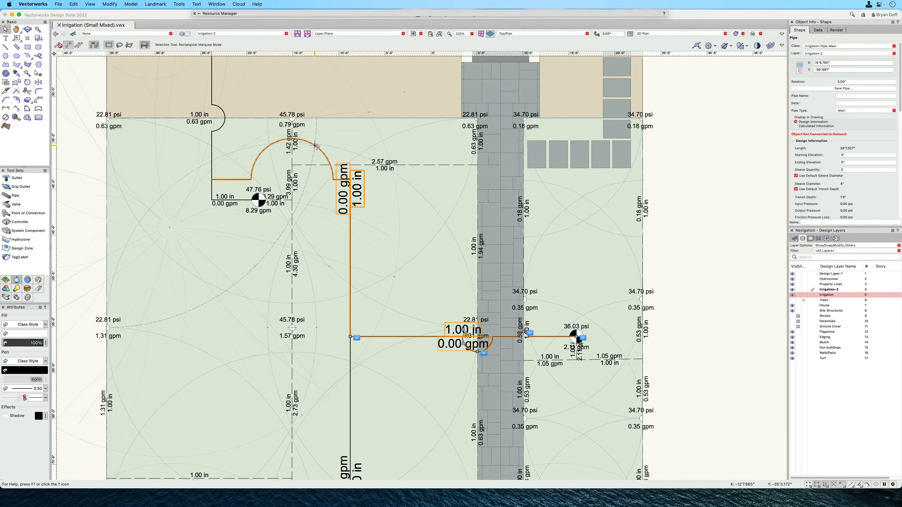
click(292, 139)
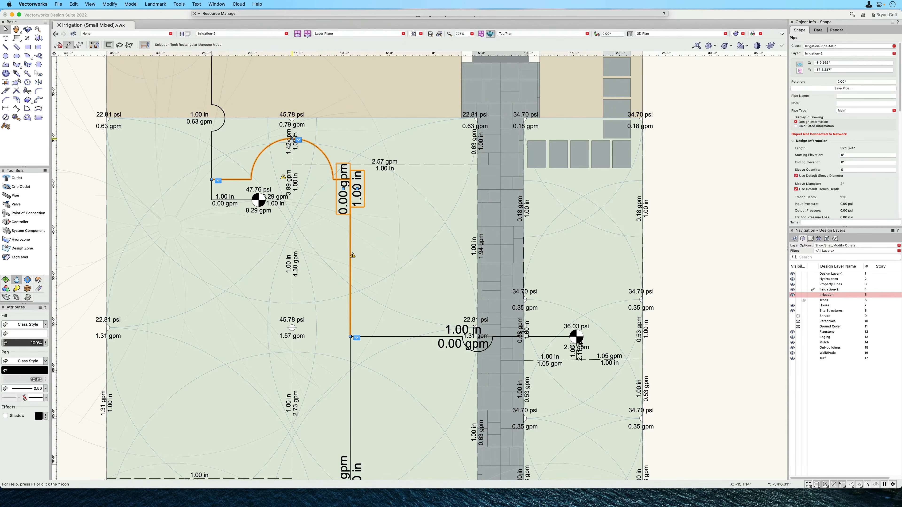
click(292, 173)
middle_drag(391, 346, 468, 91)
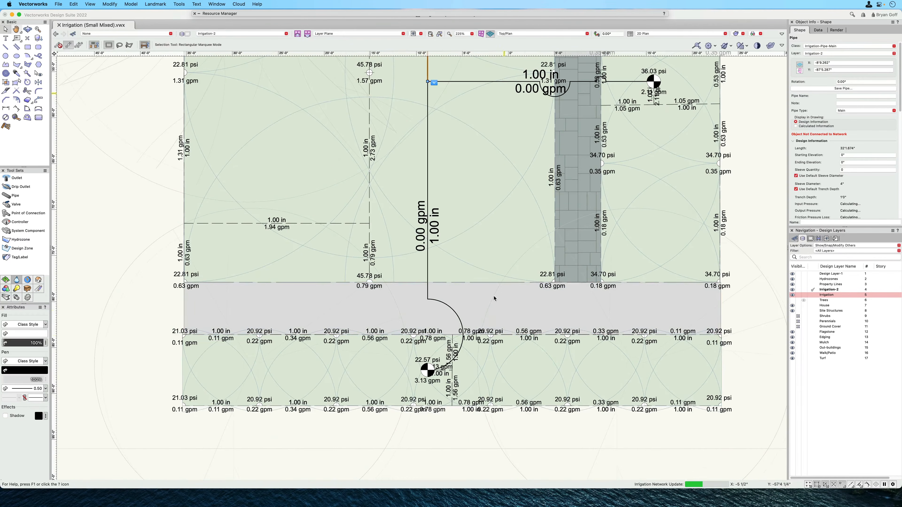
click(460, 346)
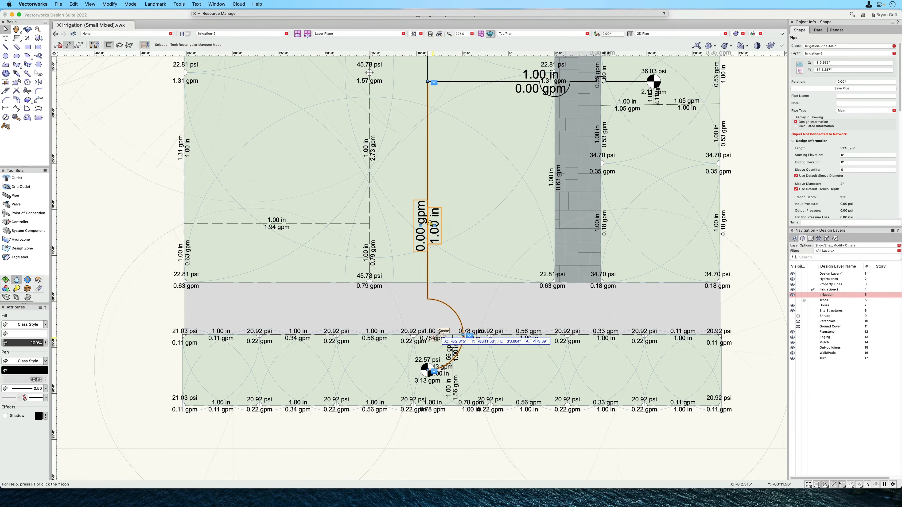
click(443, 336)
scroll(349, 355, down, 3)
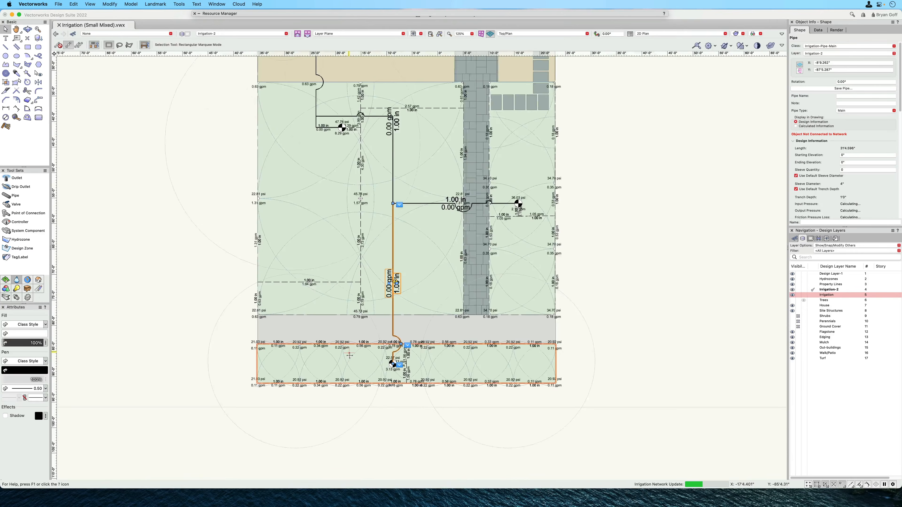
Step: Place a POC - Service Line 6 point of connection on the house wall beside the narrow side lawn's lower end
scroll(349, 355, down, 1)
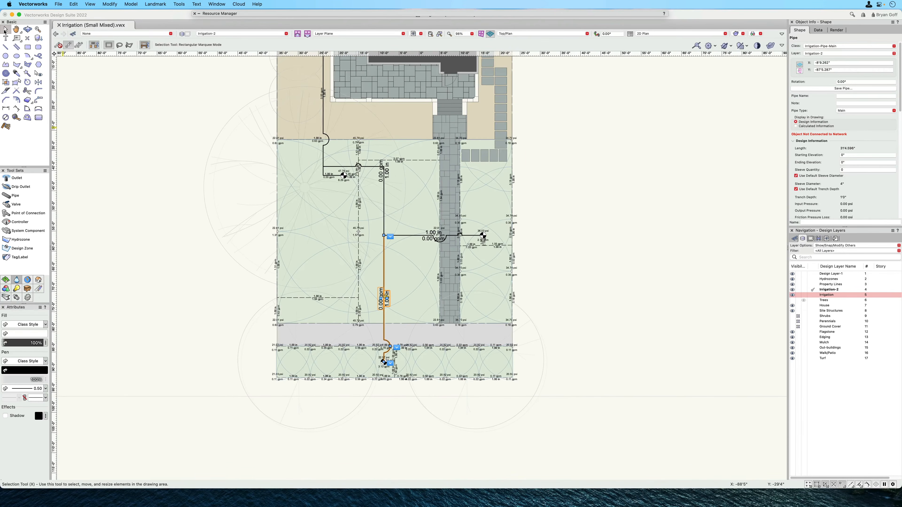
middle_drag(161, 237, 201, 284)
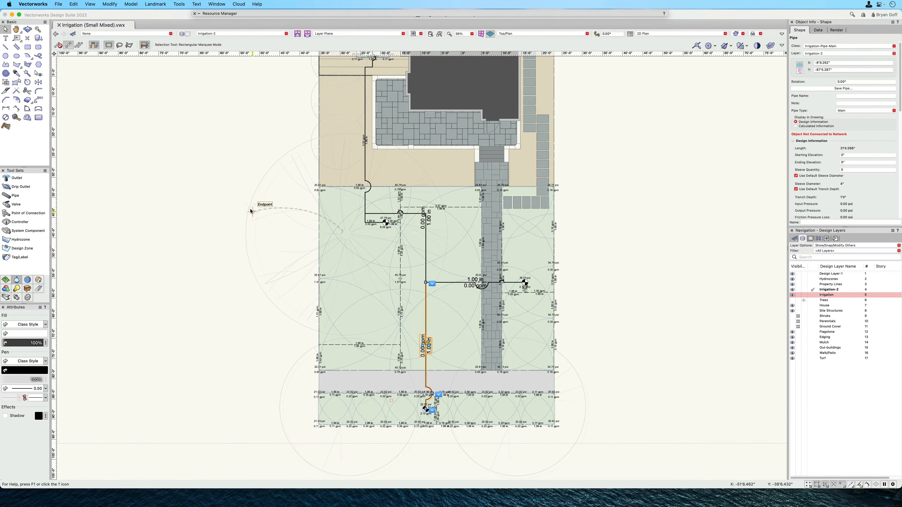
middle_drag(252, 222, 278, 379)
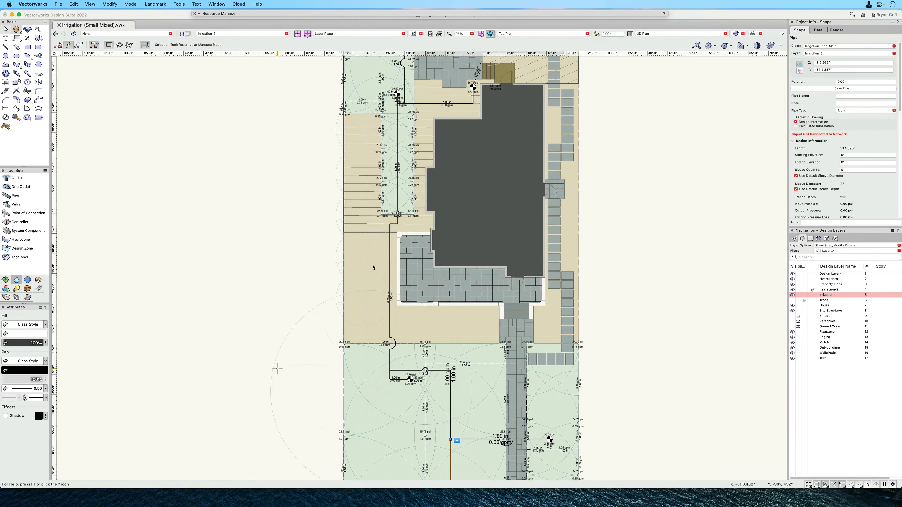
scroll(412, 212, up, 2)
scroll(413, 212, up, 2)
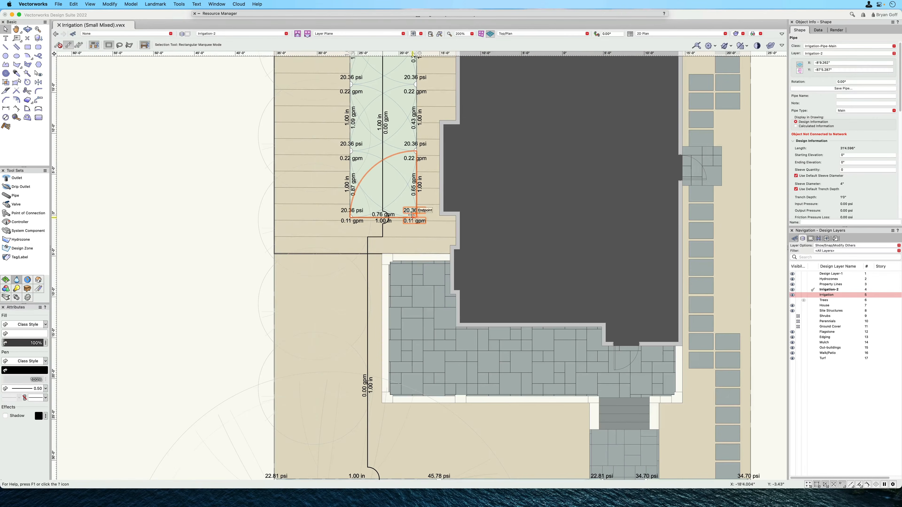
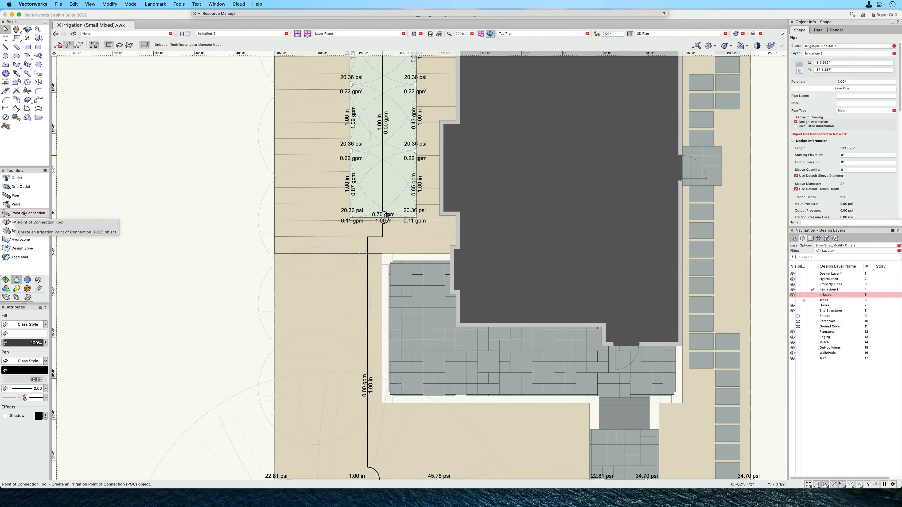
click(24, 214)
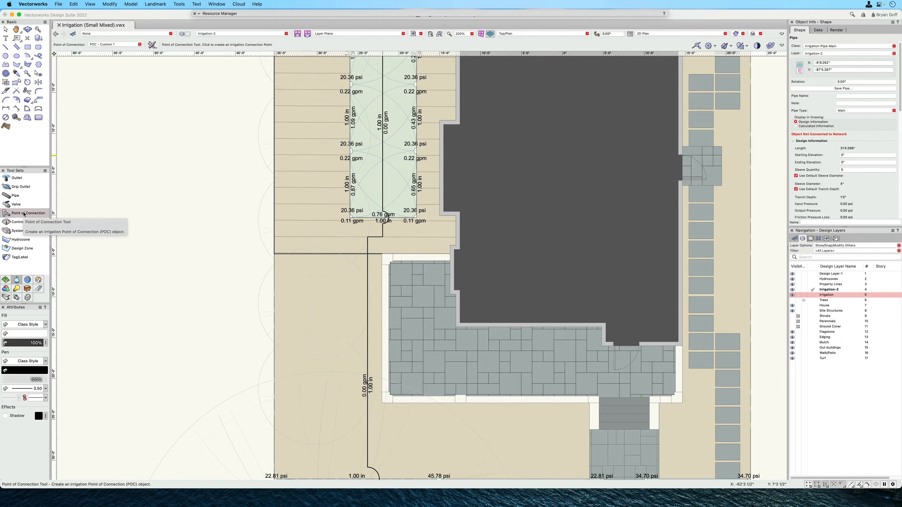
click(112, 45)
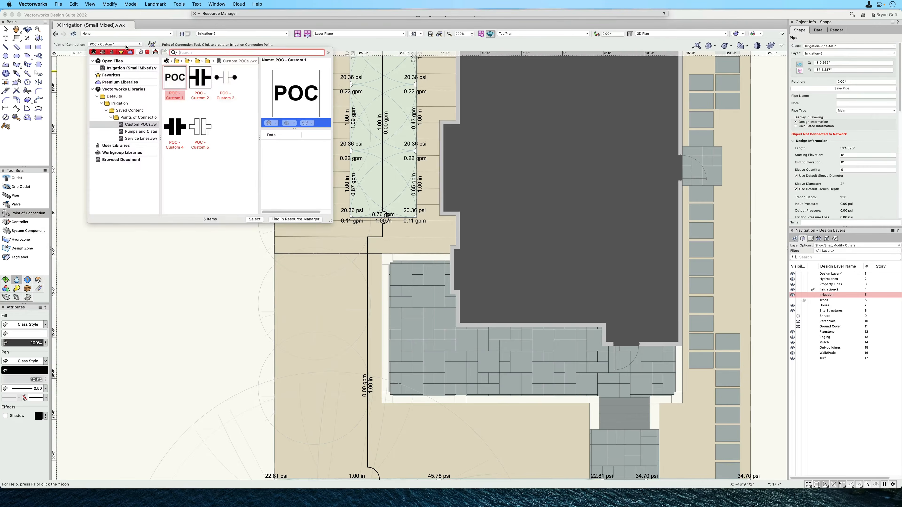
click(133, 139)
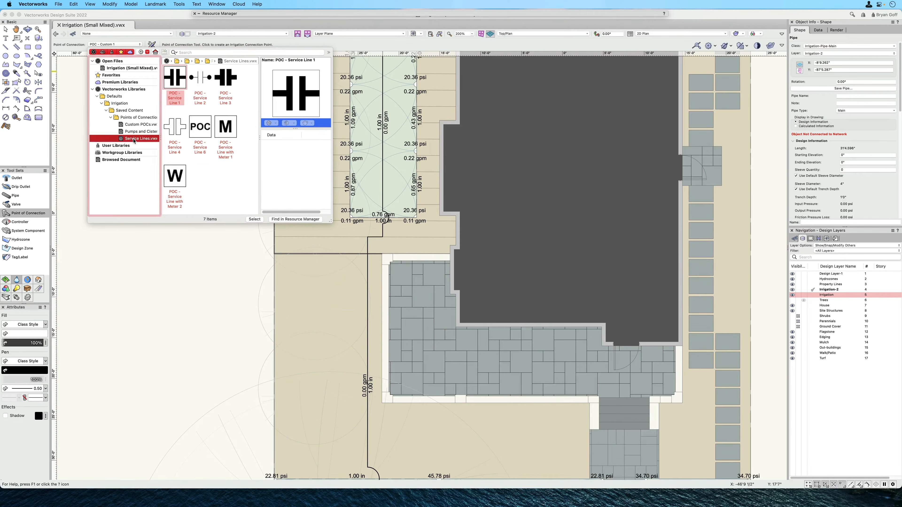
click(200, 127)
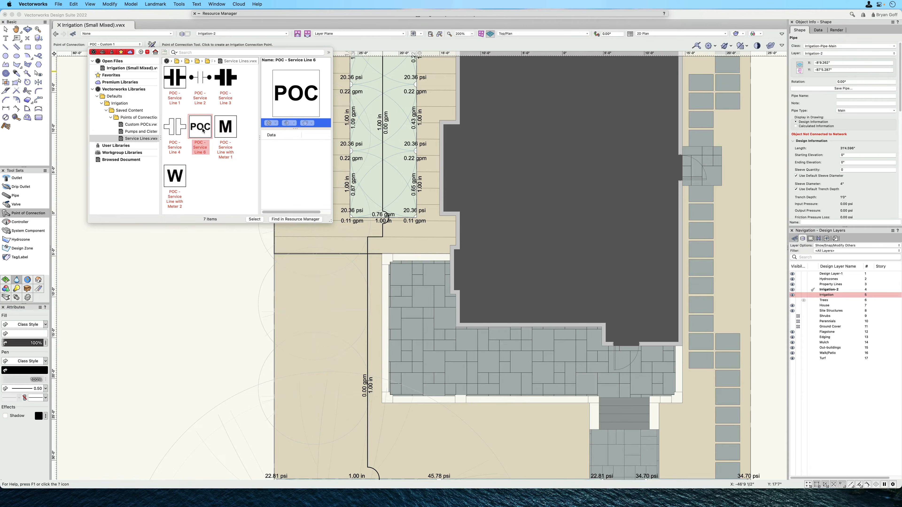
double_click(203, 131)
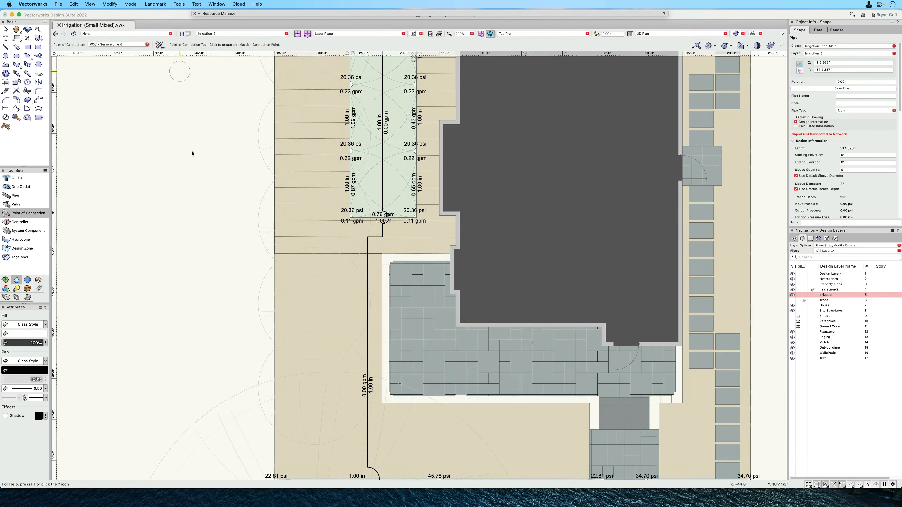
click(452, 230)
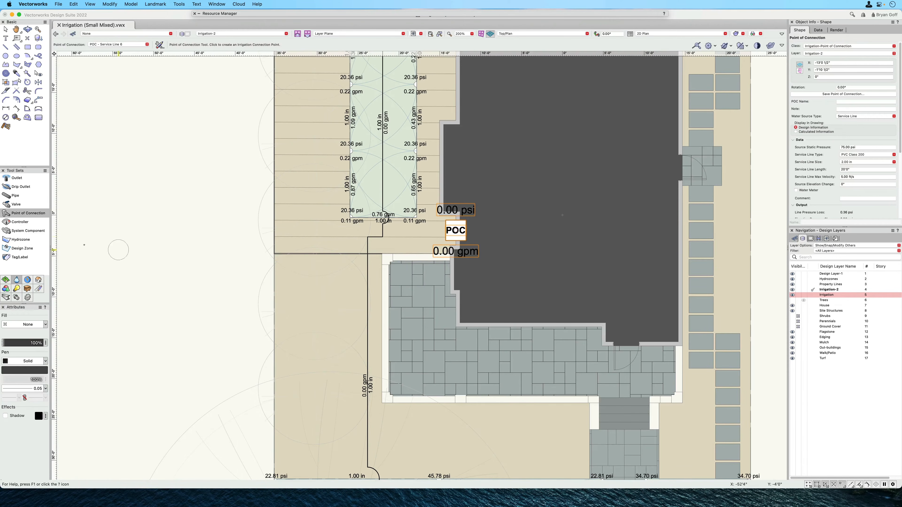
click(31, 233)
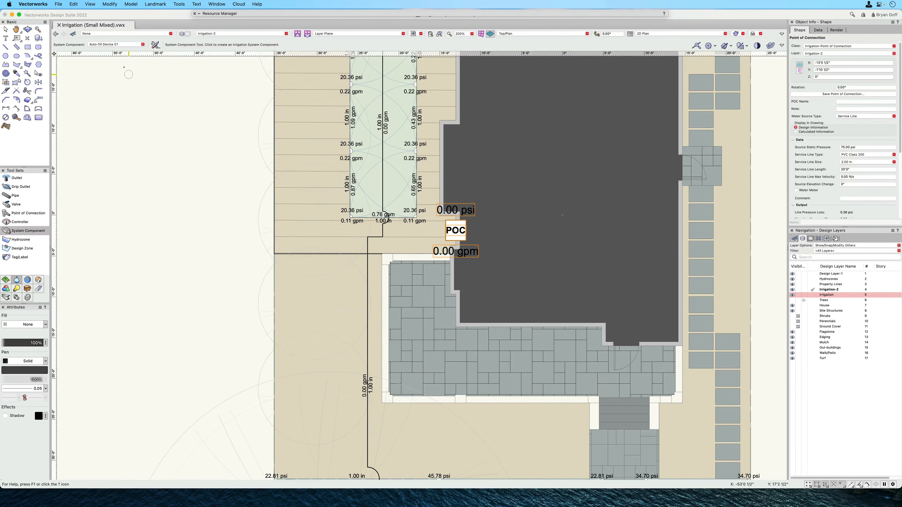
click(105, 45)
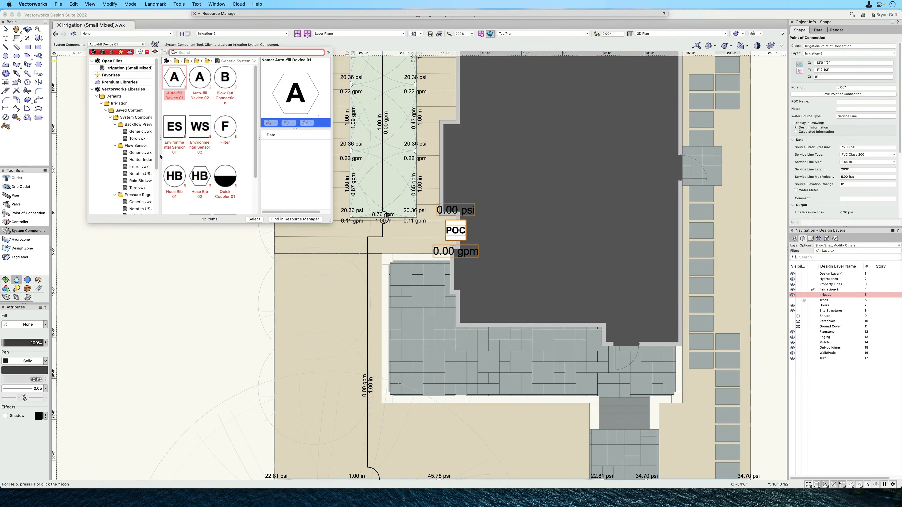
click(137, 133)
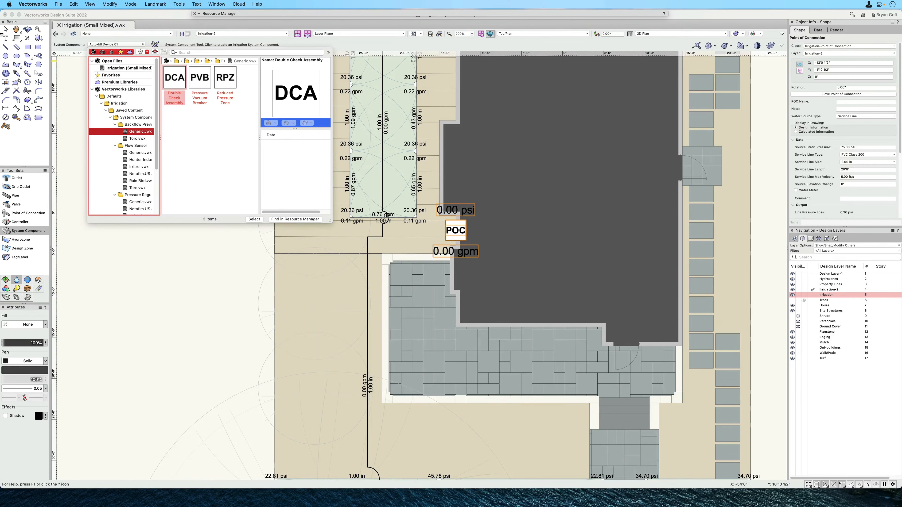
double_click(174, 78)
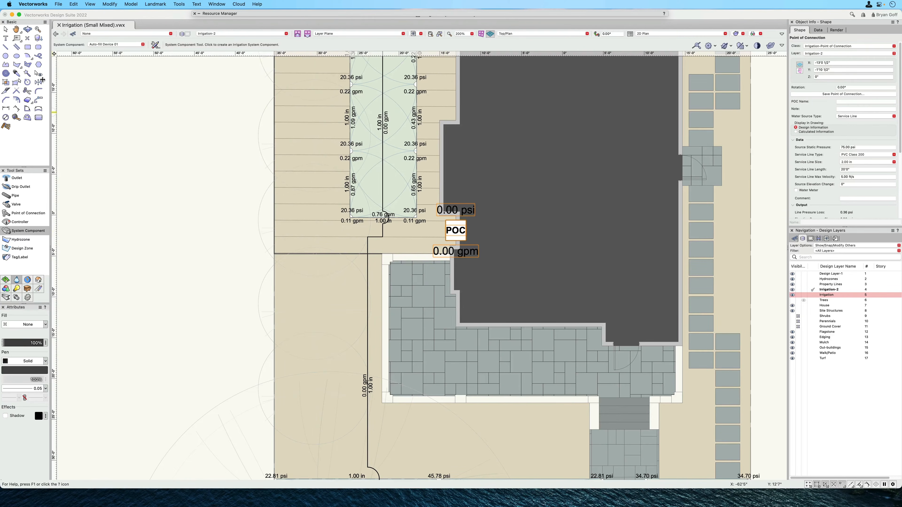
Step: Draw a main pipe about 9' long from the existing main's corner below the side lawn to the point of connection
click(17, 198)
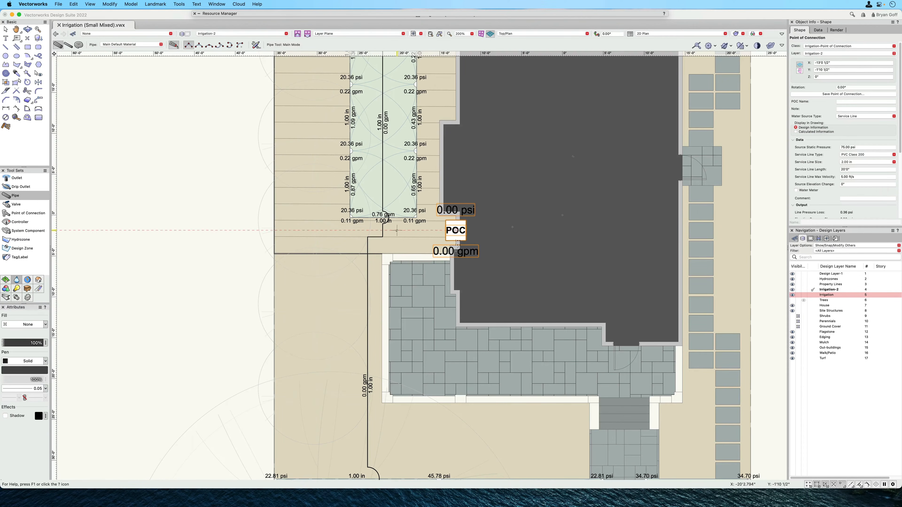
click(383, 237)
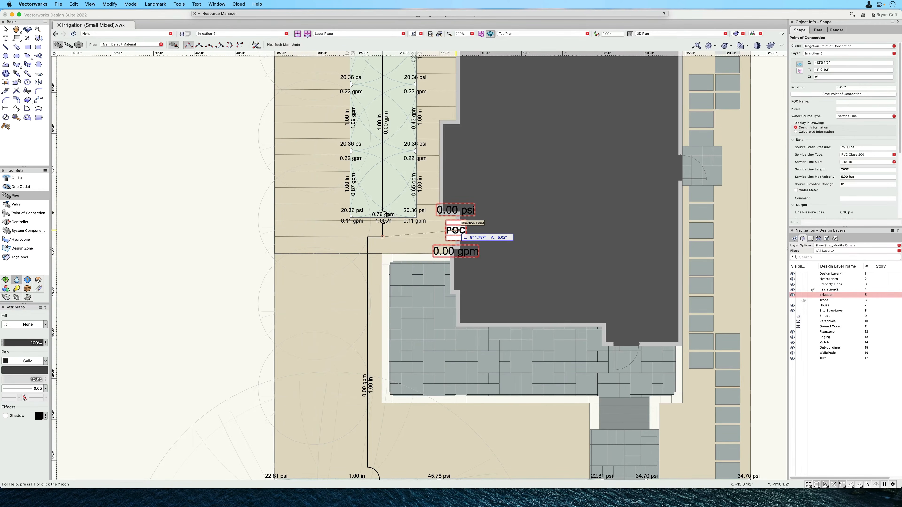
scroll(455, 230, up, 5)
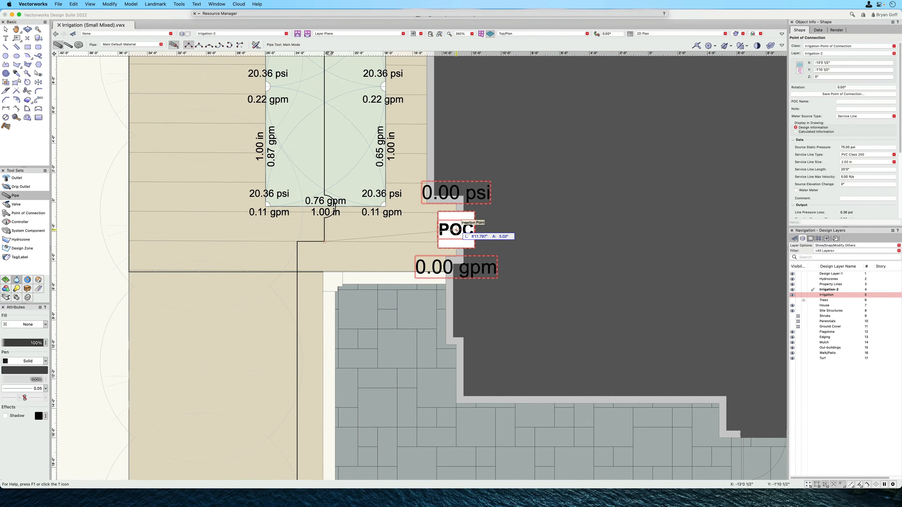
double_click(456, 230)
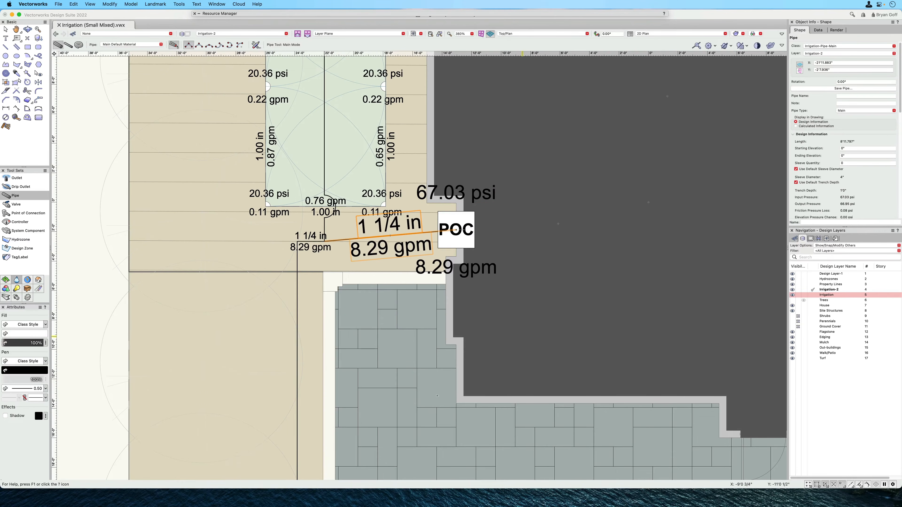
Step: Set the label text size of the new main pipe and the point of connection to 6
scroll(380, 378, down, 3)
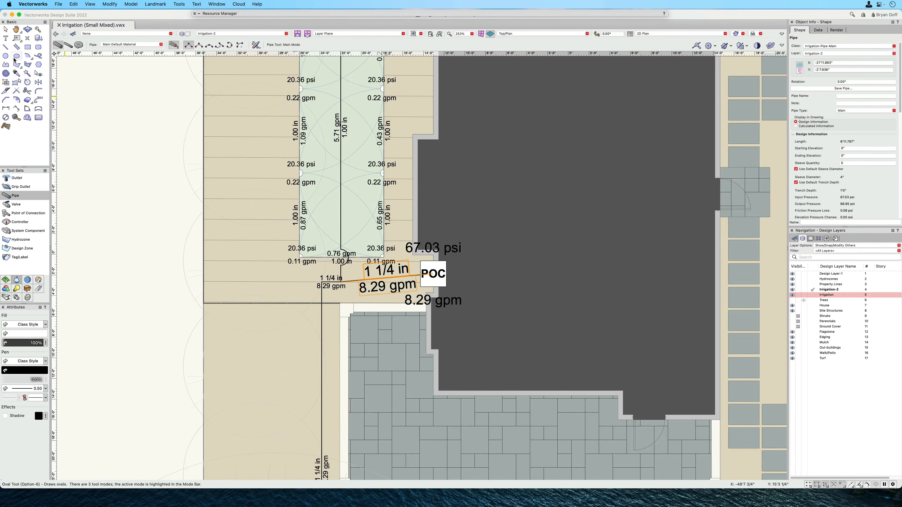
key(x)
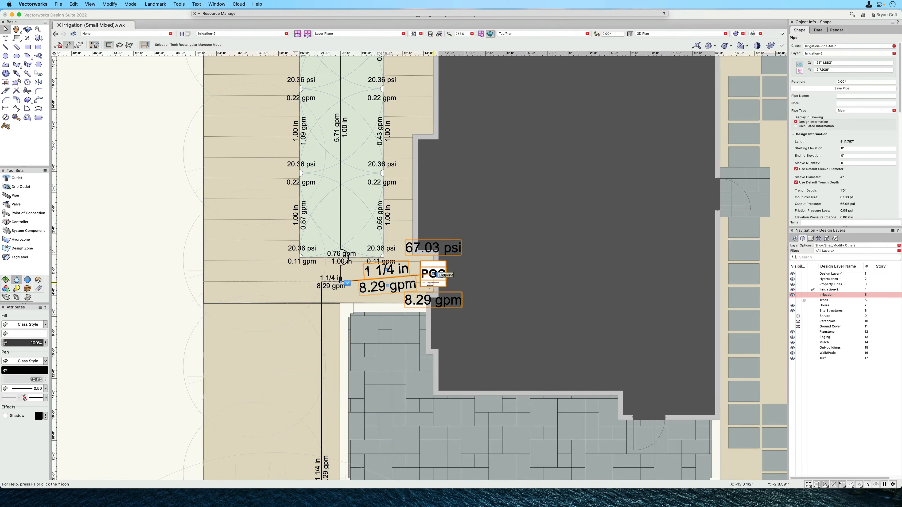
shift+click(432, 286)
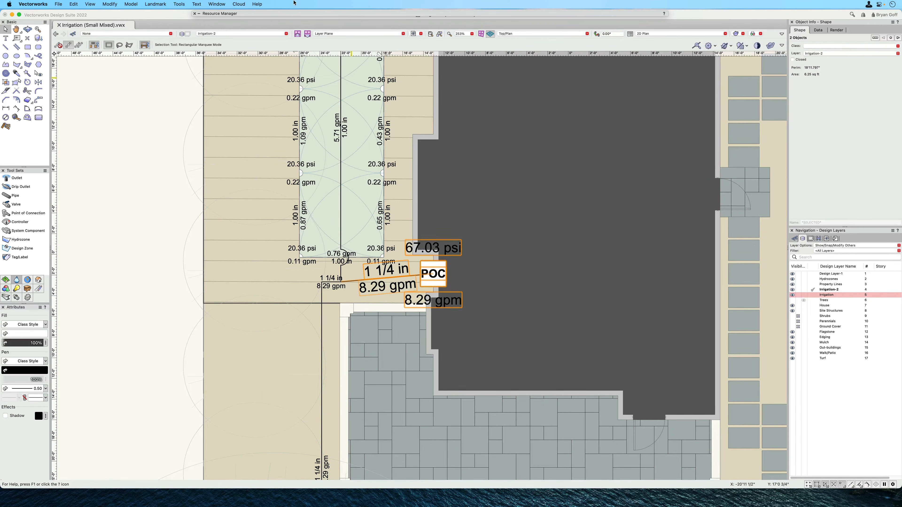
click(196, 4)
mouse_move(199, 16)
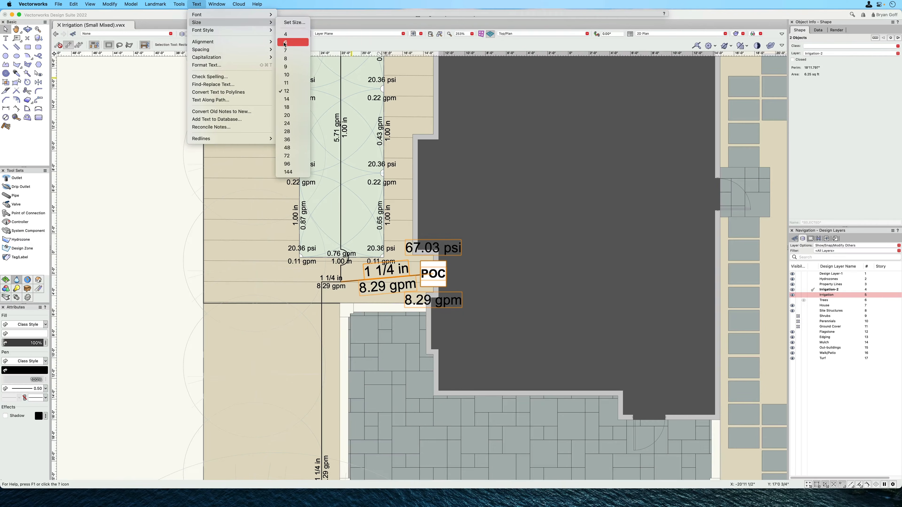
click(291, 42)
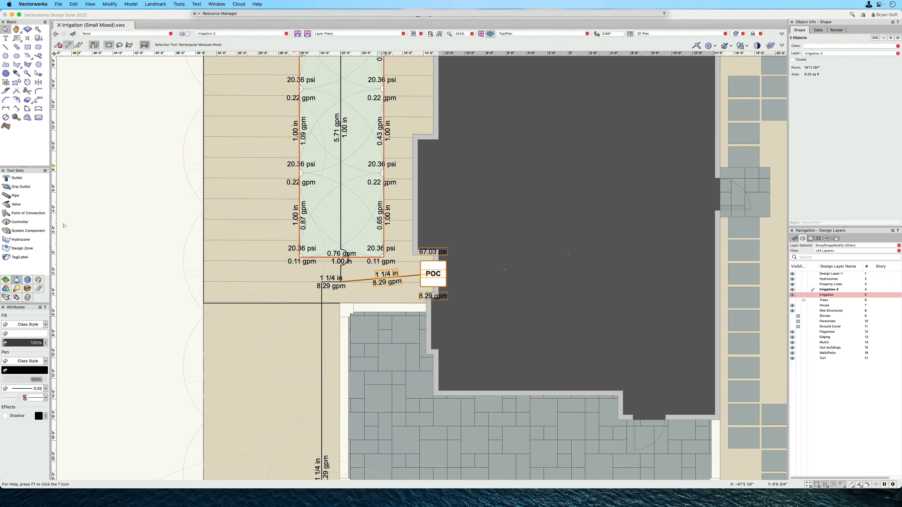
Step: Insert a generic Pressure Vacuum Breaker on the new main pipe just beside the point of connection
click(28, 230)
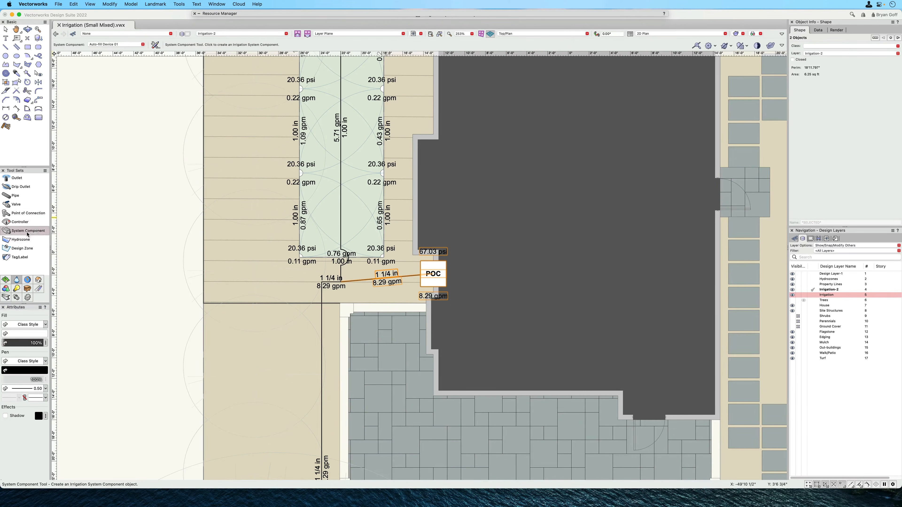
click(117, 45)
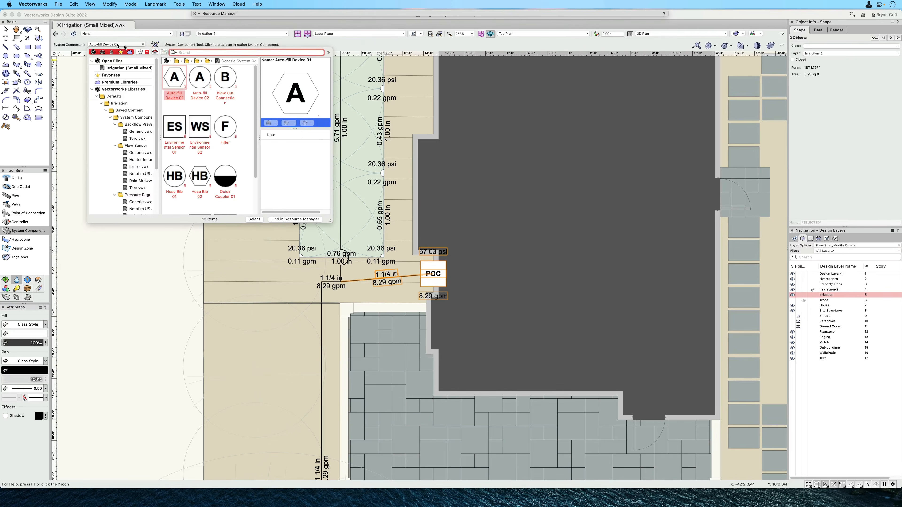
click(137, 132)
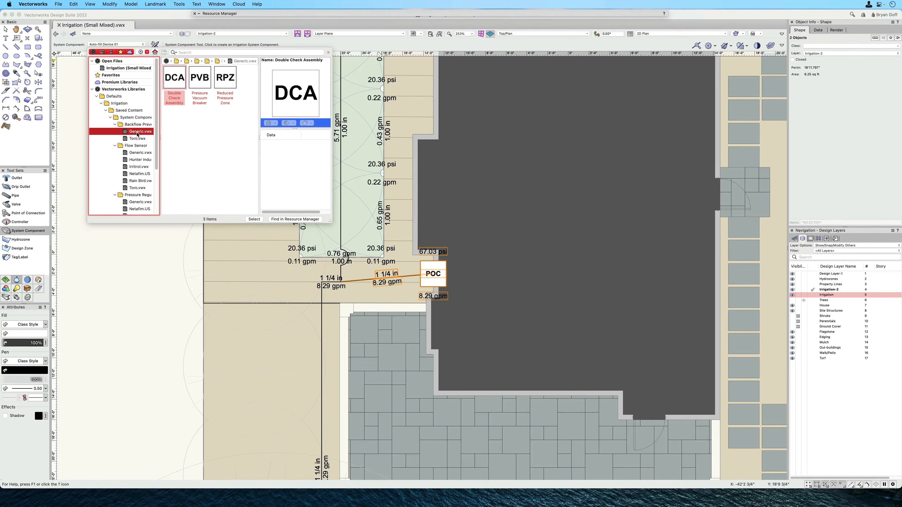
click(201, 81)
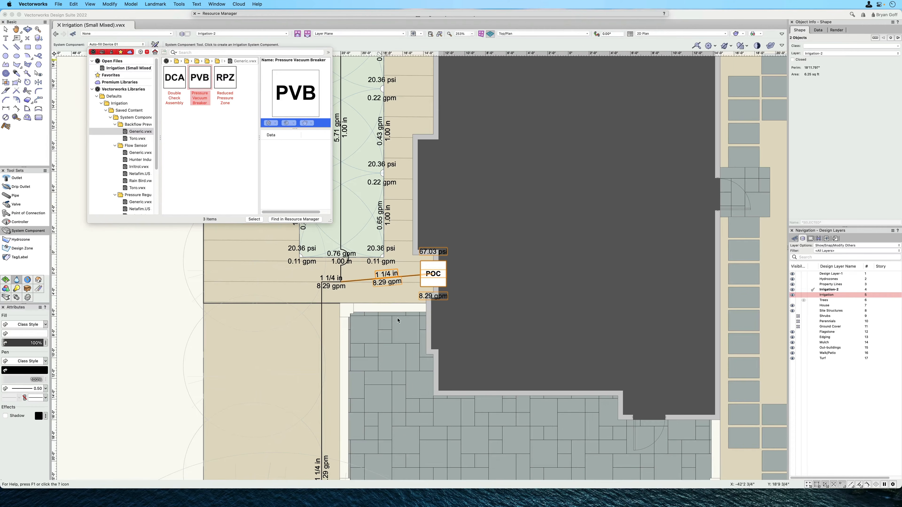
click(253, 220)
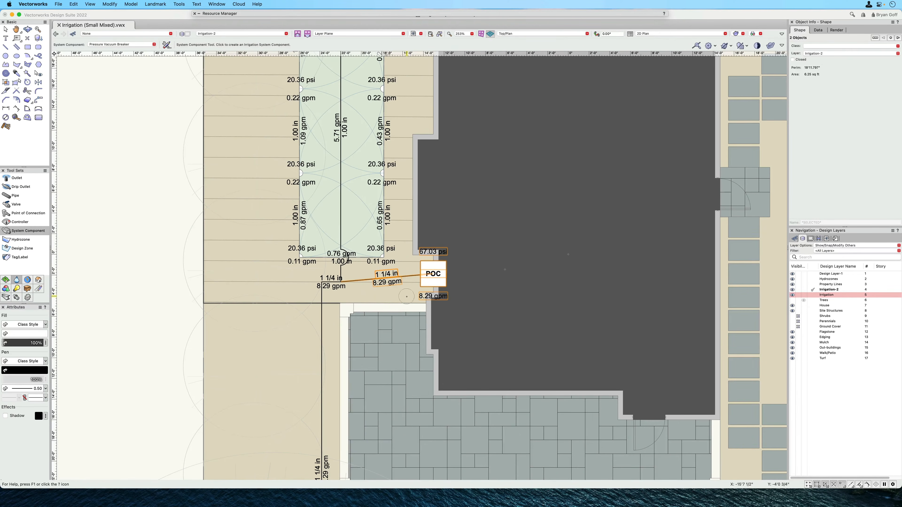
click(407, 275)
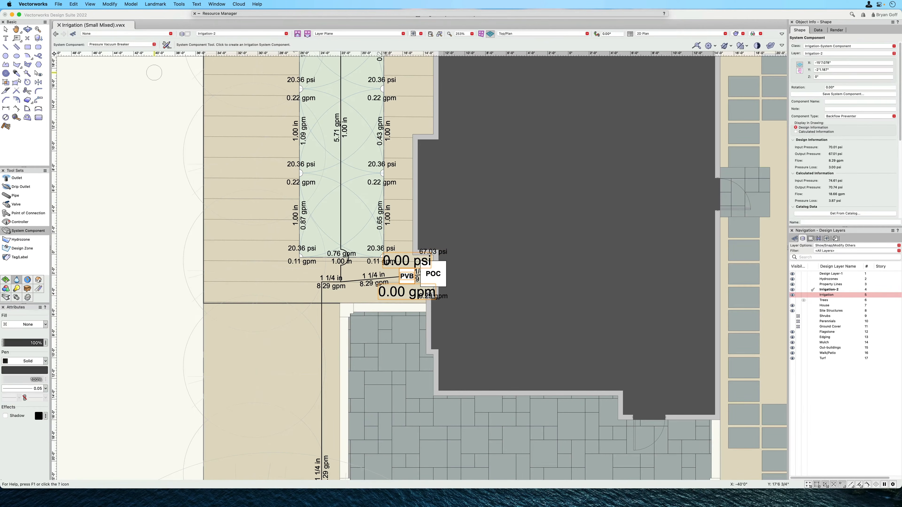
Step: Set the pressure vacuum breaker's label text size to 6
key(x)
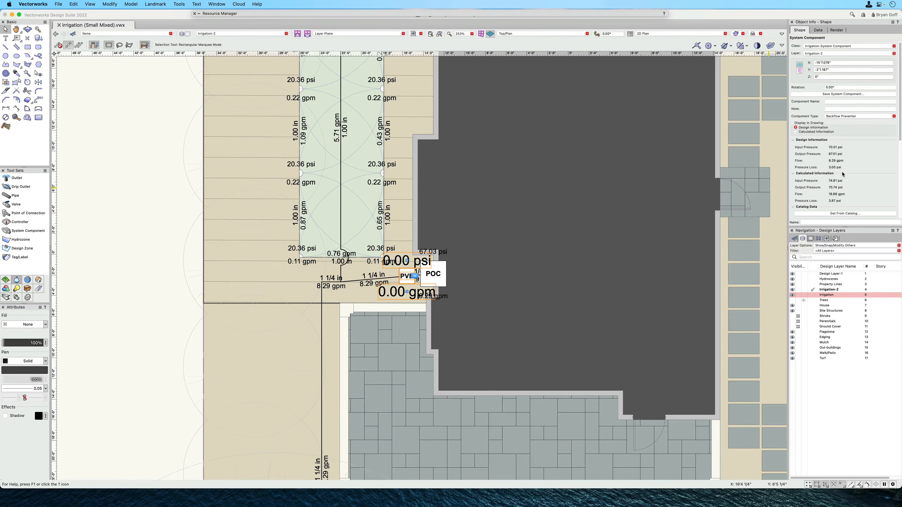
scroll(836, 165, down, 2)
scroll(835, 165, down, 5)
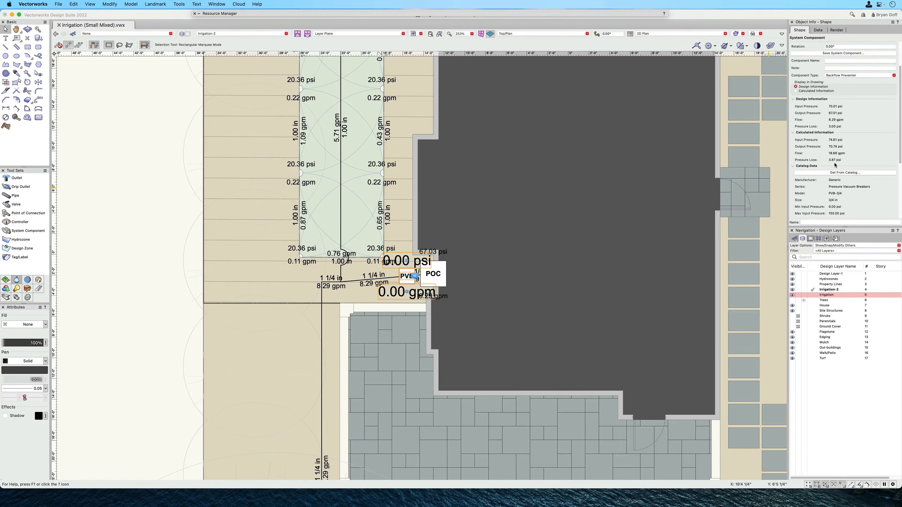
scroll(820, 142, up, 3)
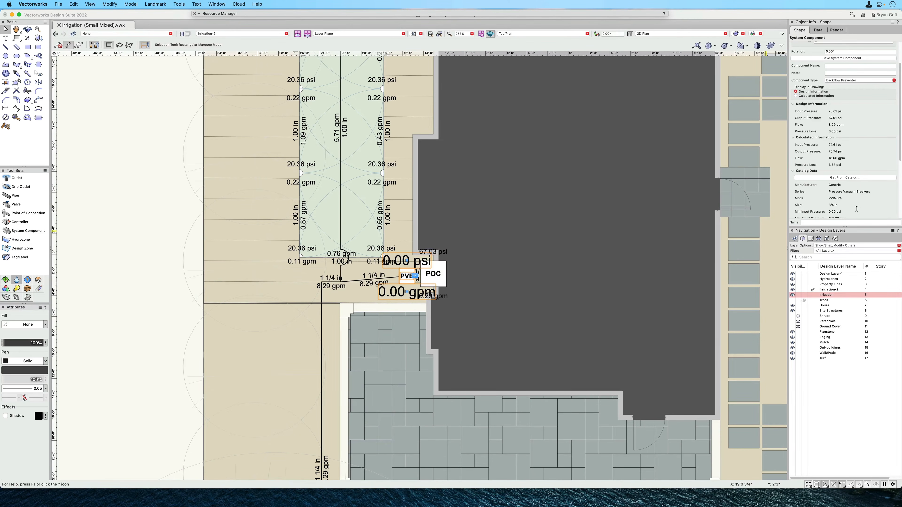
click(198, 4)
mouse_move(231, 22)
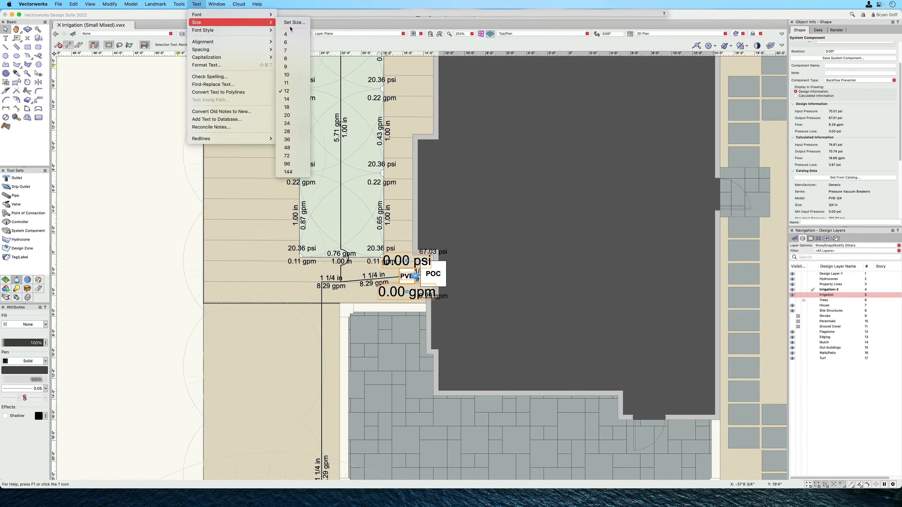
click(286, 43)
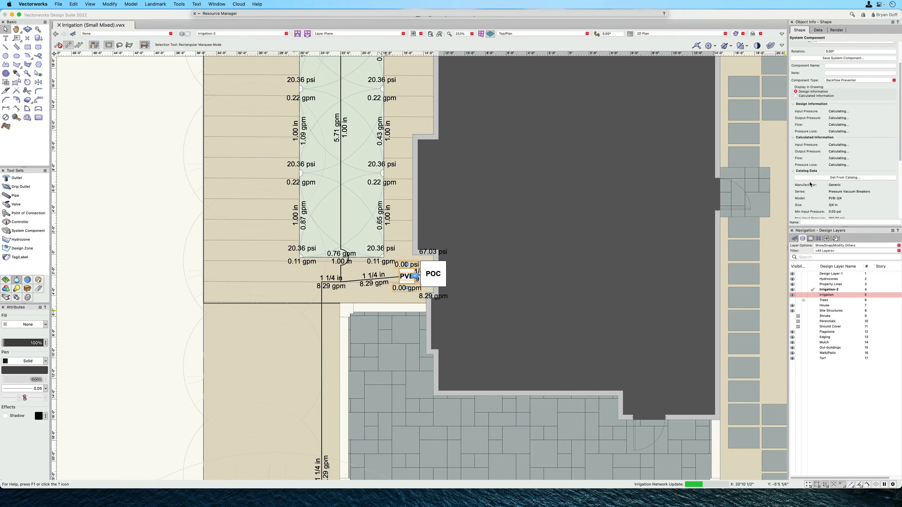
Step: Open the backflow preventer catalog and review Zurn's models and the data and performance fields of a new catalog item without adding one
click(829, 179)
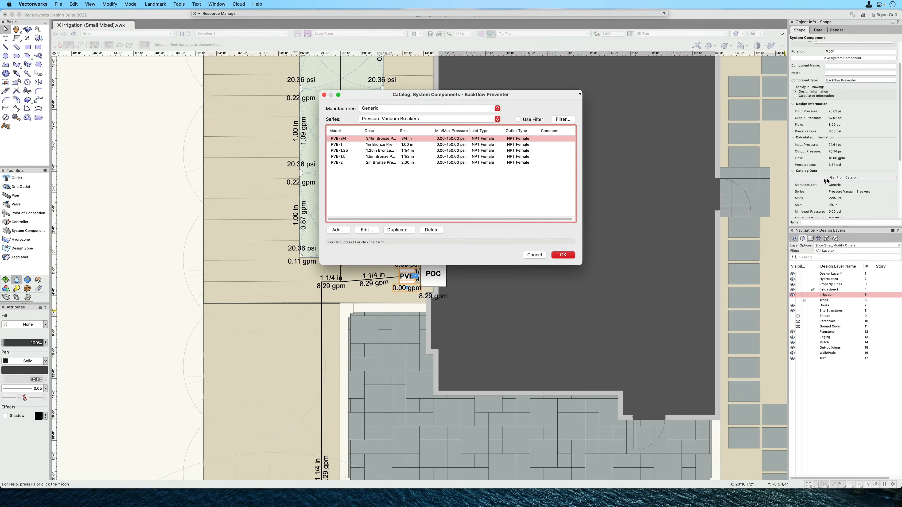
click(341, 145)
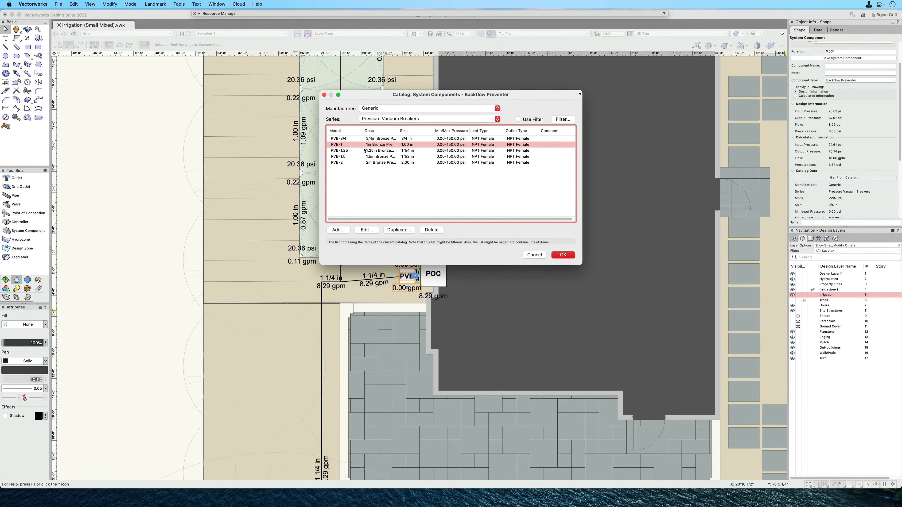
click(393, 108)
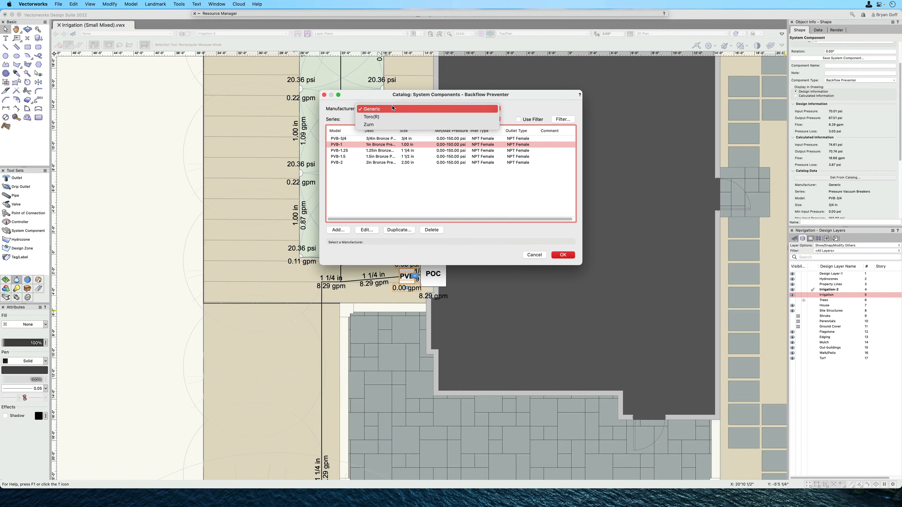
click(368, 125)
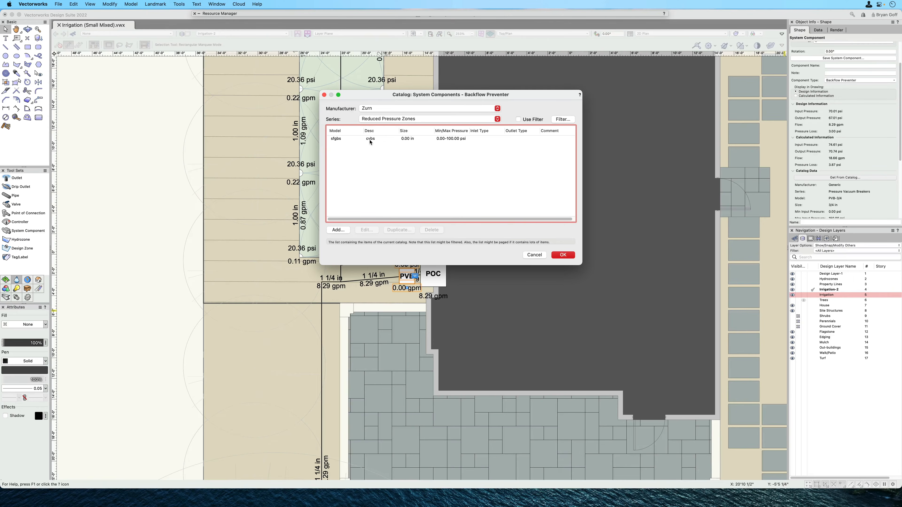
click(338, 230)
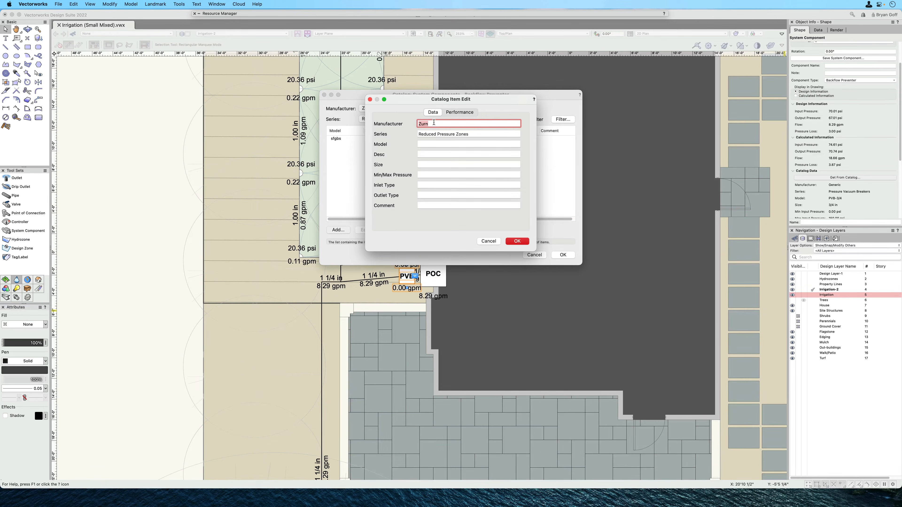
click(454, 115)
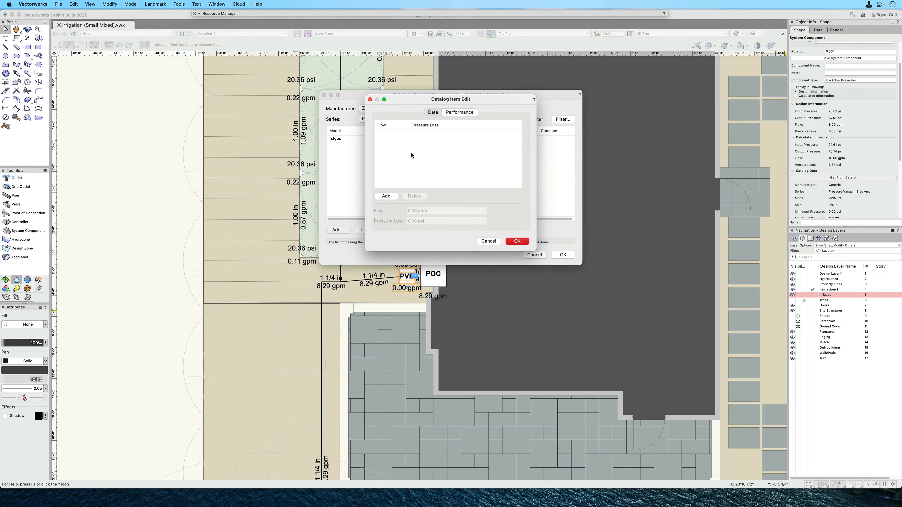
click(485, 243)
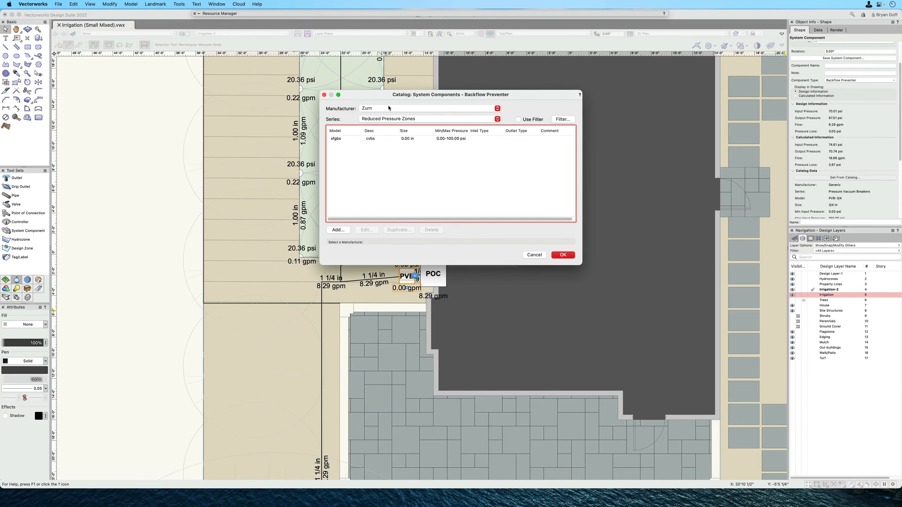
Step: Change the backflow preventer beside the point of connection to the Generic Reduced Pressure Zones model RPZ-1
click(394, 109)
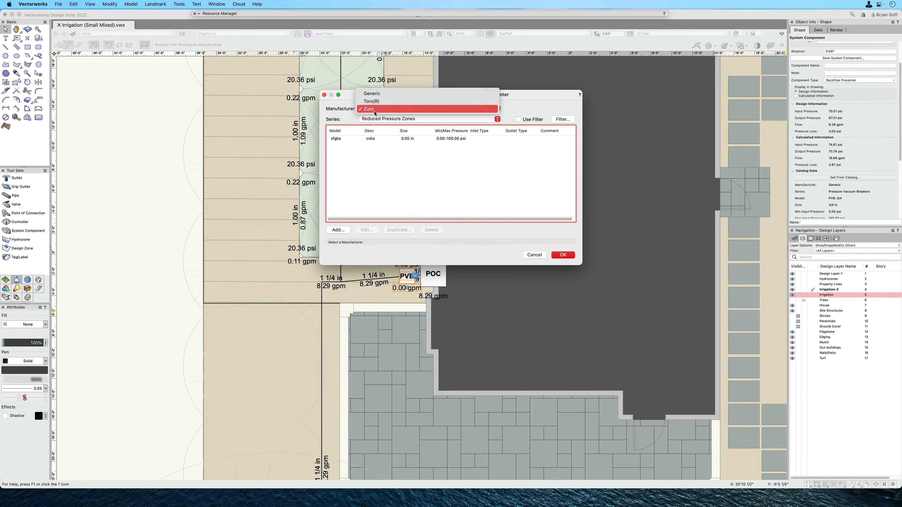
click(371, 94)
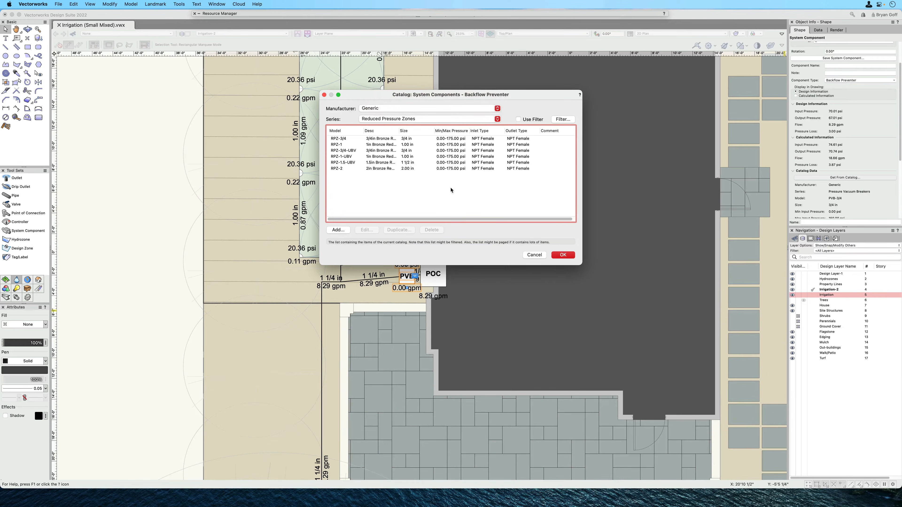
click(345, 145)
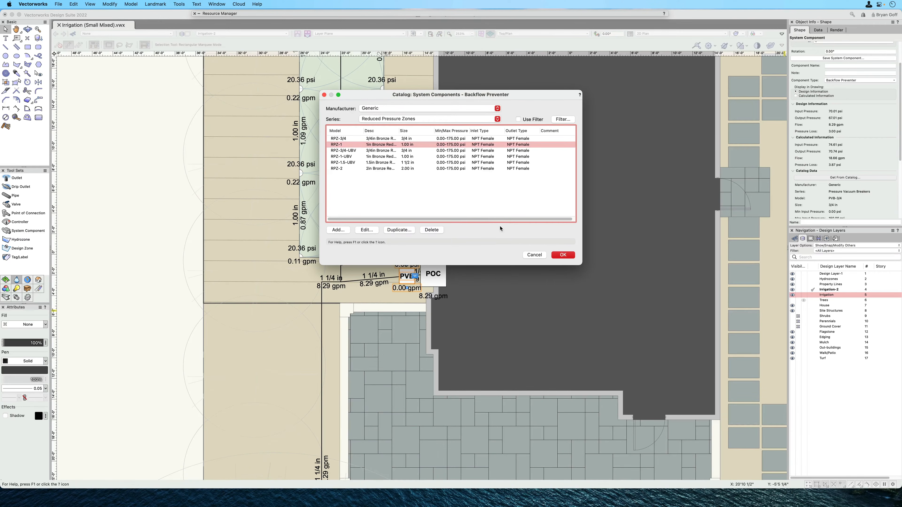
click(563, 255)
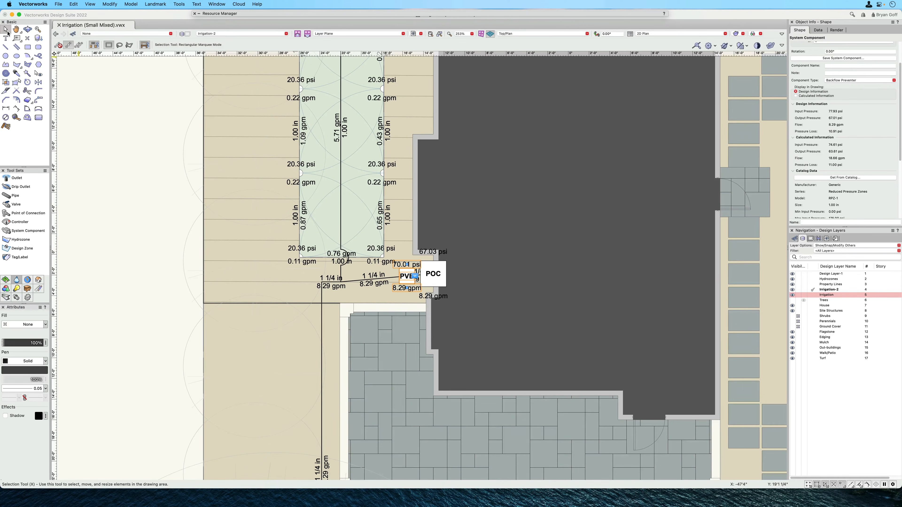
click(112, 231)
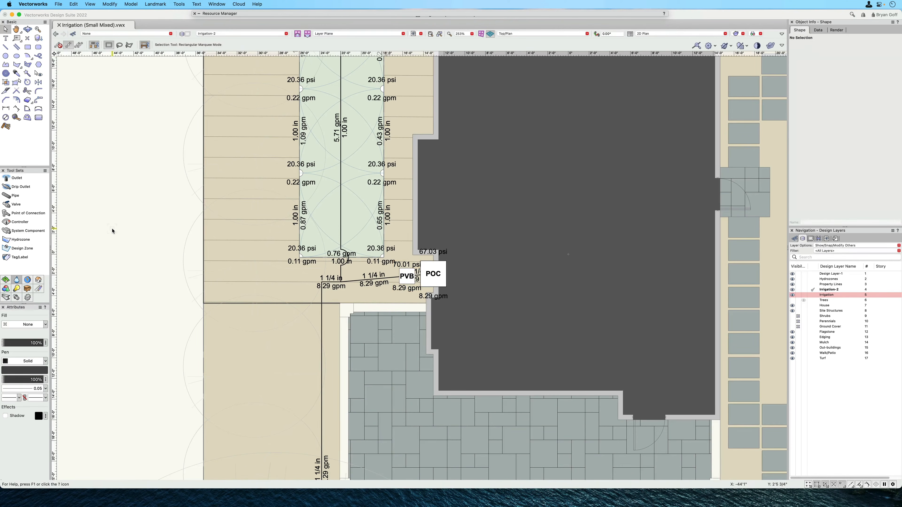
Step: Make the Shrubs, Perennials and Ground Cover layers visible across the site plan
scroll(112, 231, down, 4)
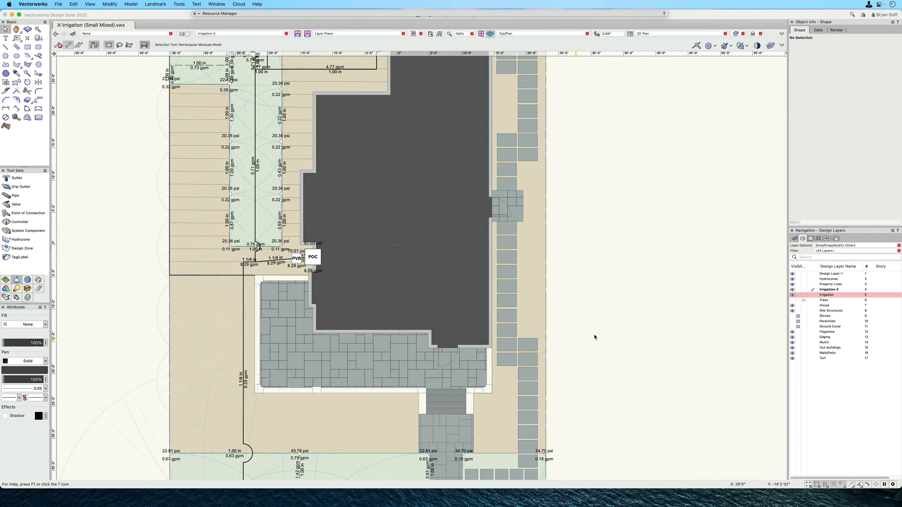
scroll(601, 337, left, 5)
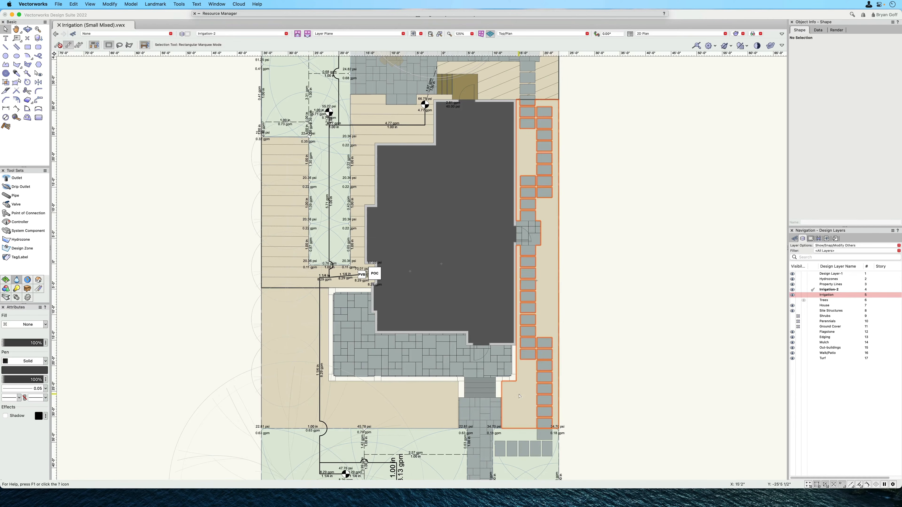
scroll(618, 320, down, 3)
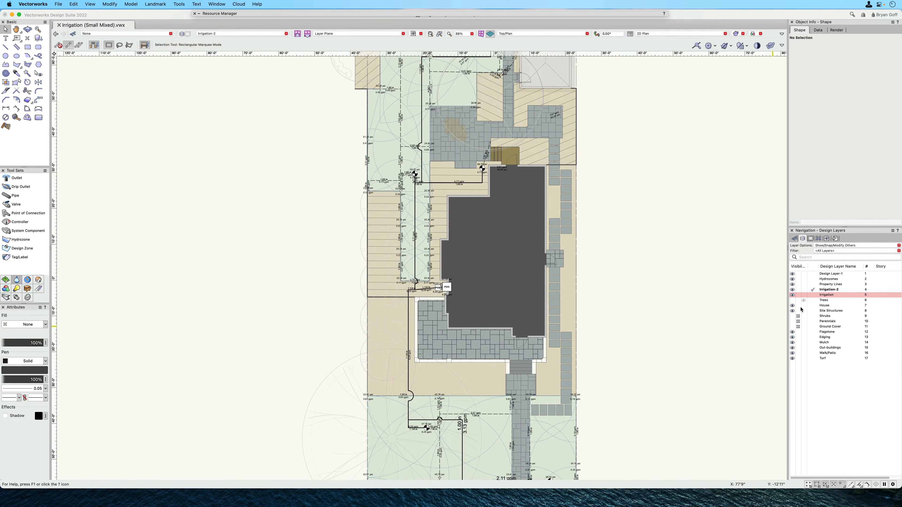
click(792, 316)
click(793, 321)
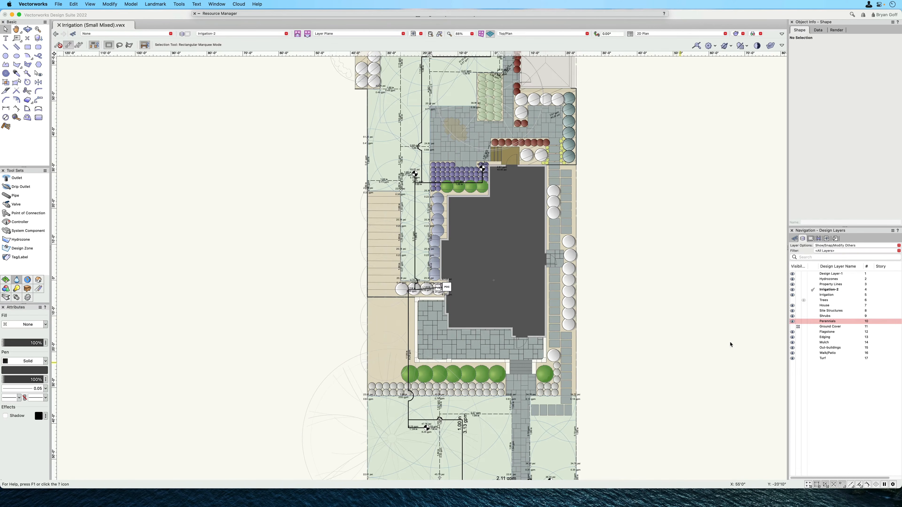
click(793, 327)
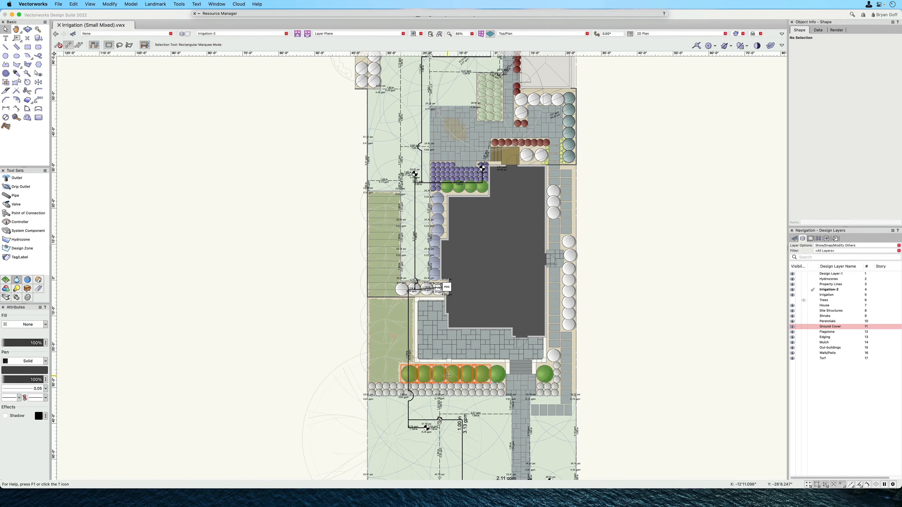
Step: Examine the shrub and perennial groups in the front bed and the hydrangea row along the stepping-stone side path
click(478, 377)
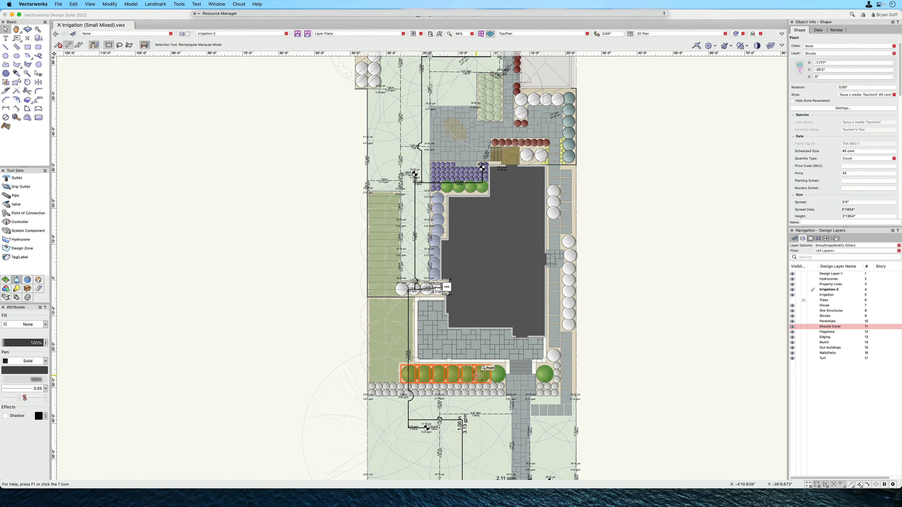
click(479, 386)
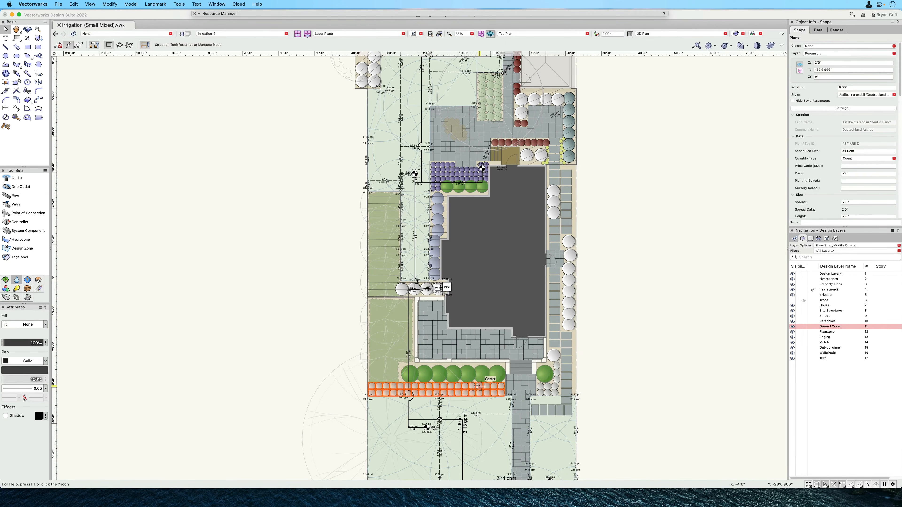
click(573, 328)
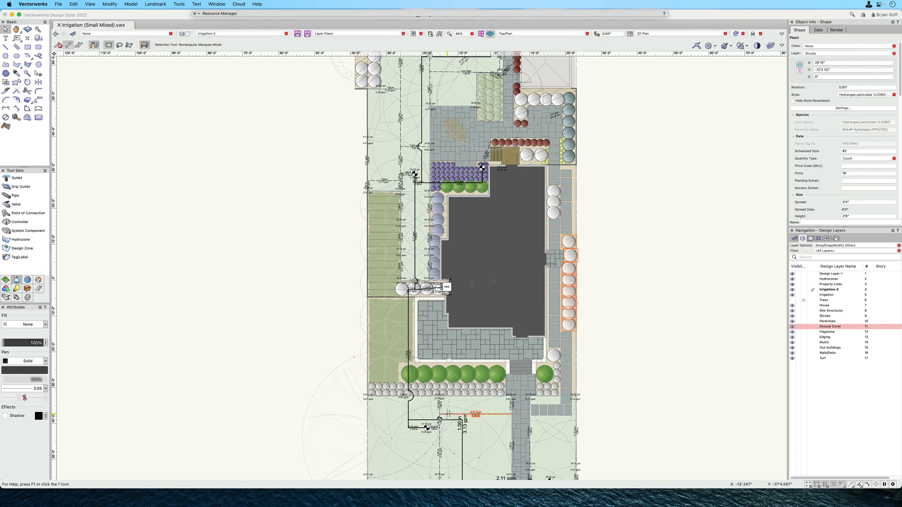
click(457, 378)
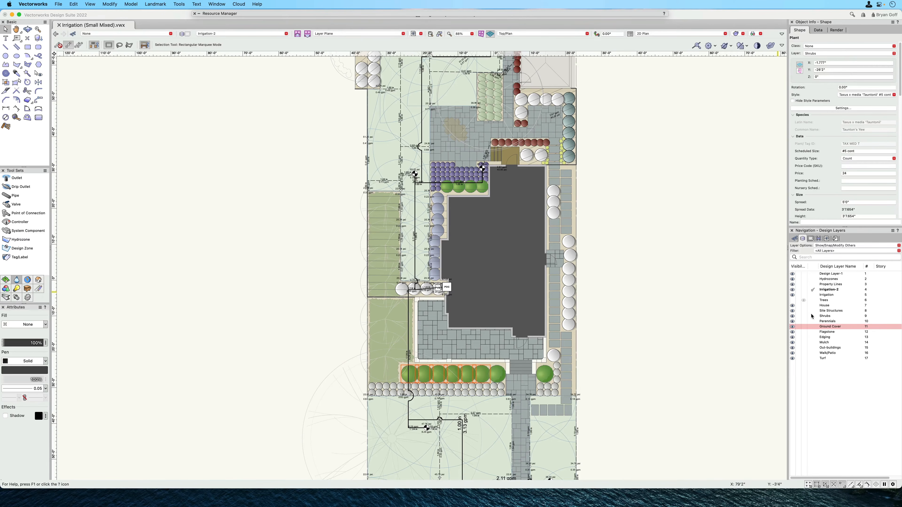
key(h)
drag(610, 286, 508, 331)
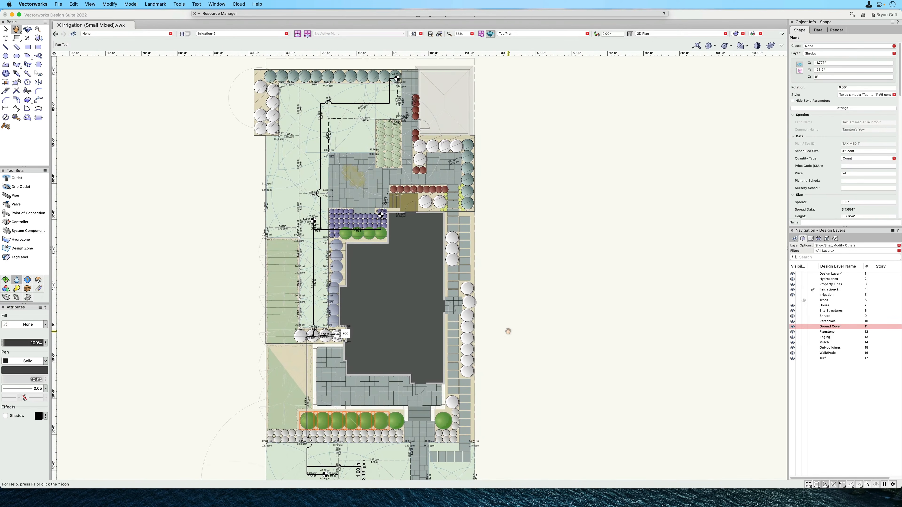
key(x)
click(468, 338)
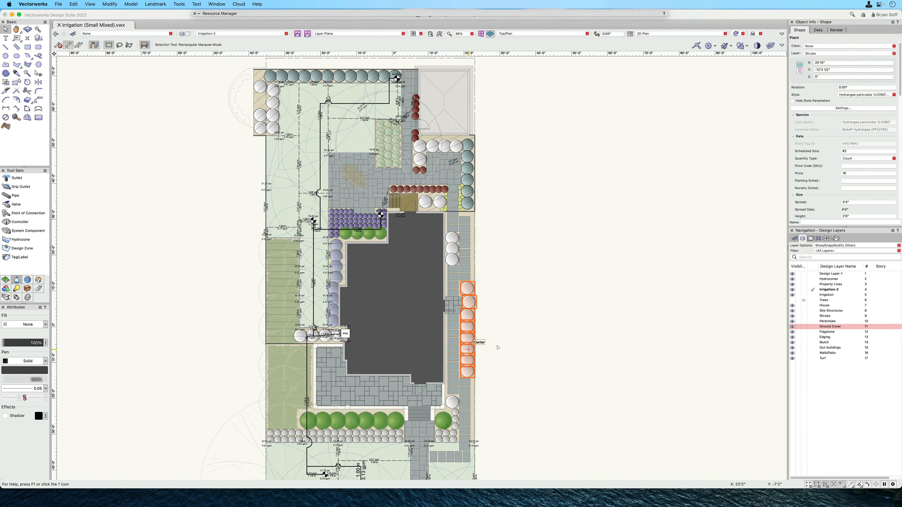
Step: Apply the current document's Plant Water Usage data visualization to the planting plan and examine the plants' colour coding
scroll(841, 209, down, 1)
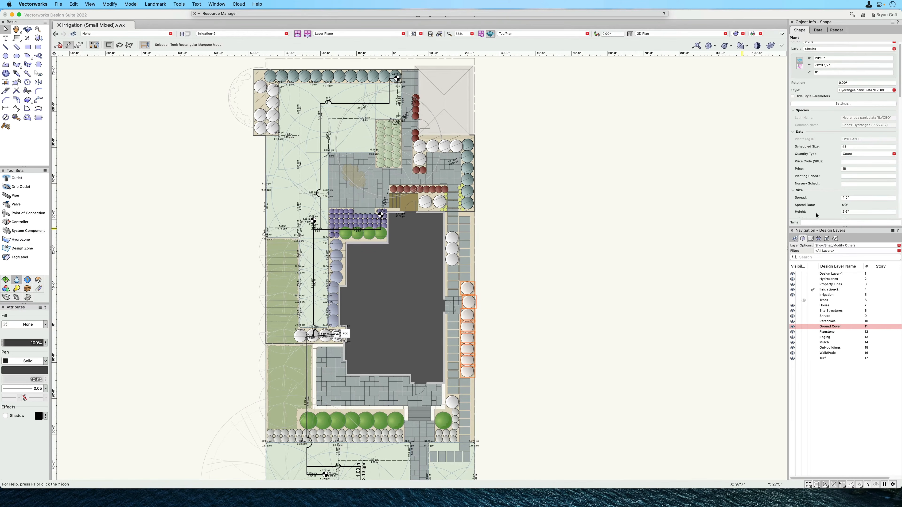
scroll(816, 216, up, 1)
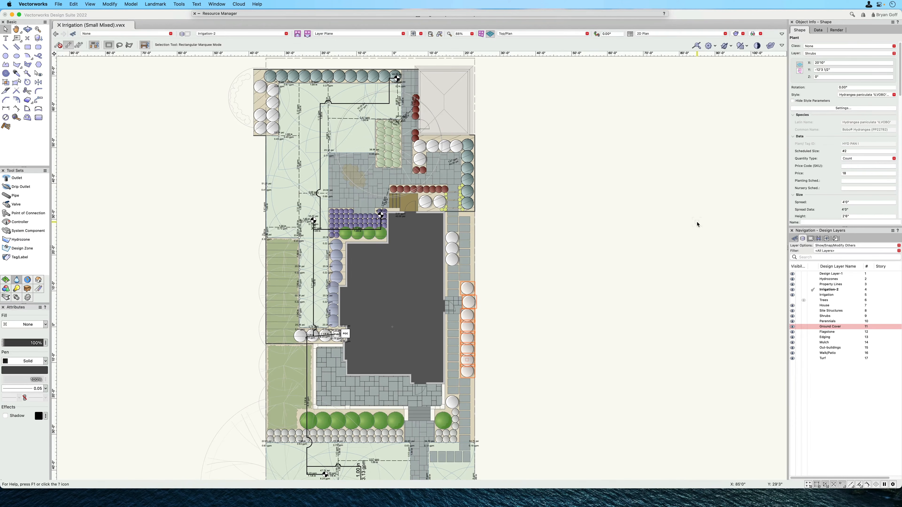
click(753, 34)
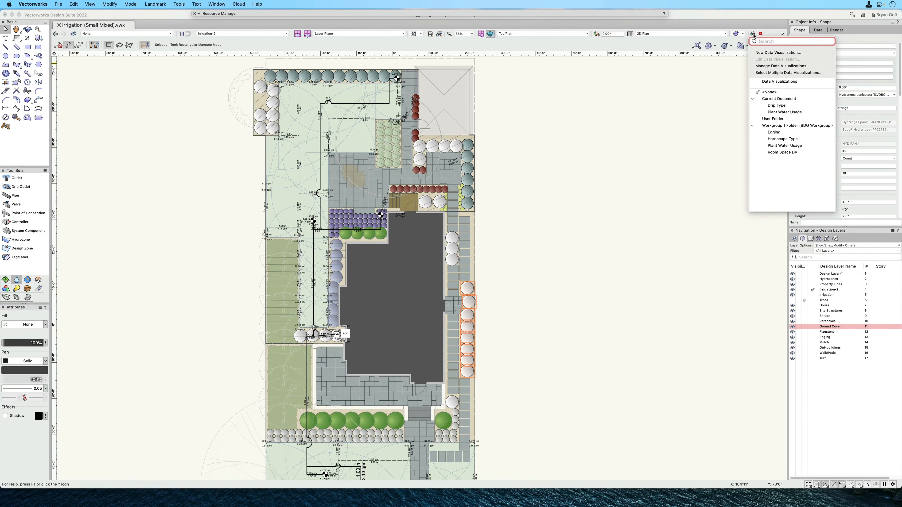
click(753, 125)
click(781, 113)
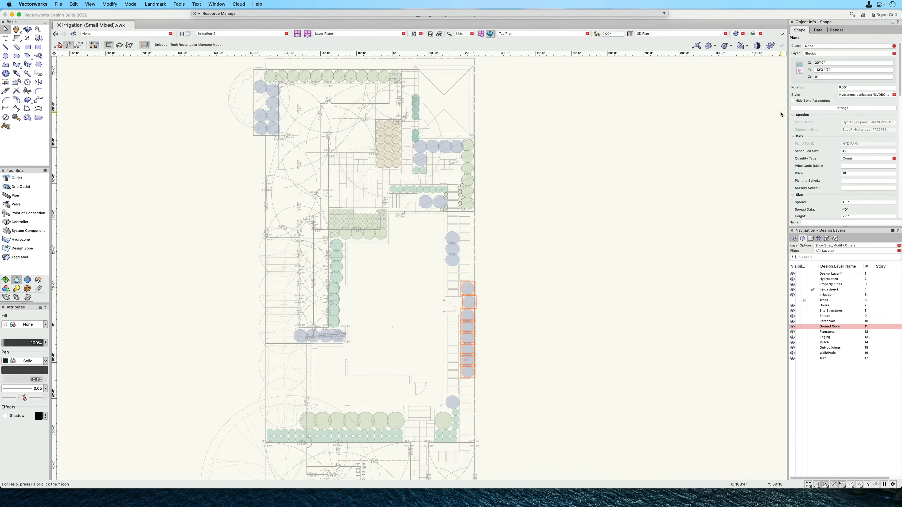
middle_drag(535, 206, 553, 175)
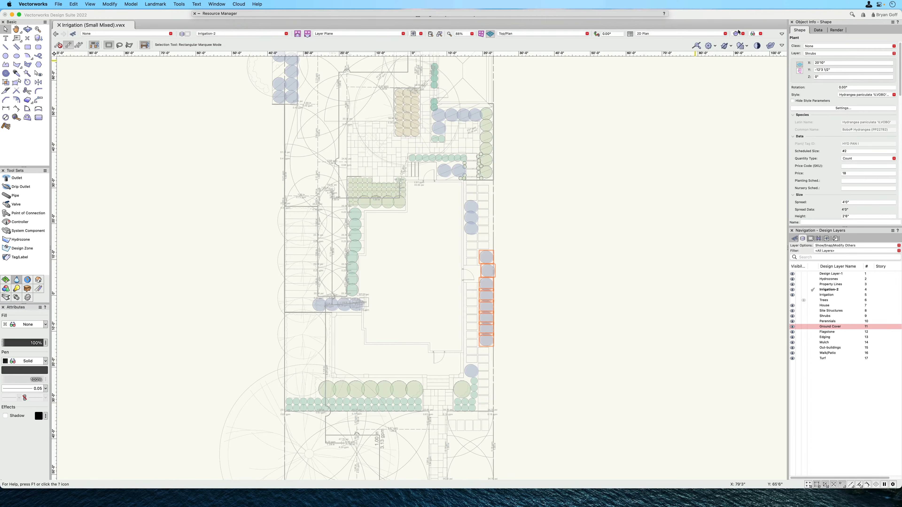
Step: Reset the active data visualization to None and deselect the hydrangea shrubs
click(755, 34)
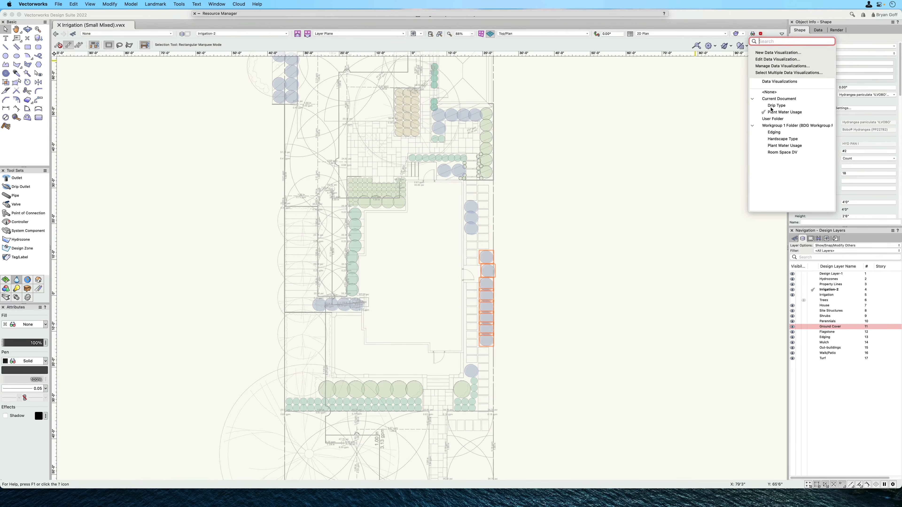
click(773, 93)
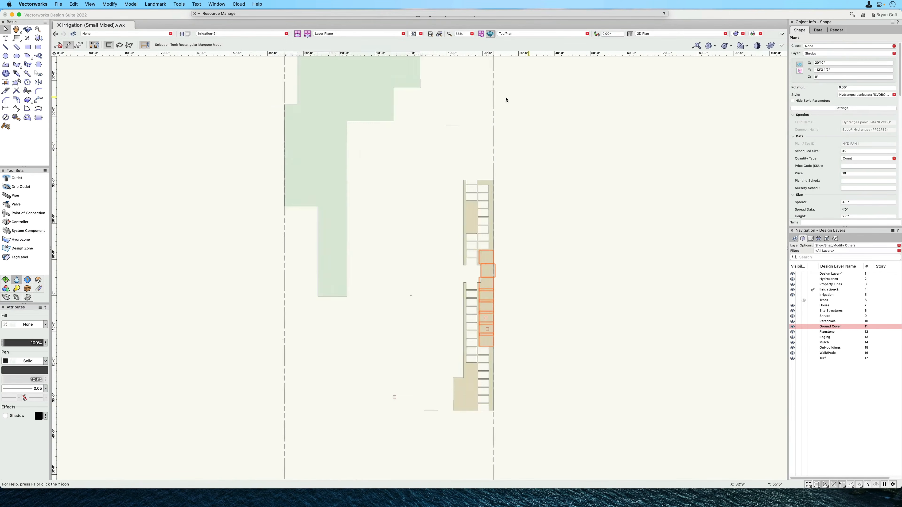
click(565, 273)
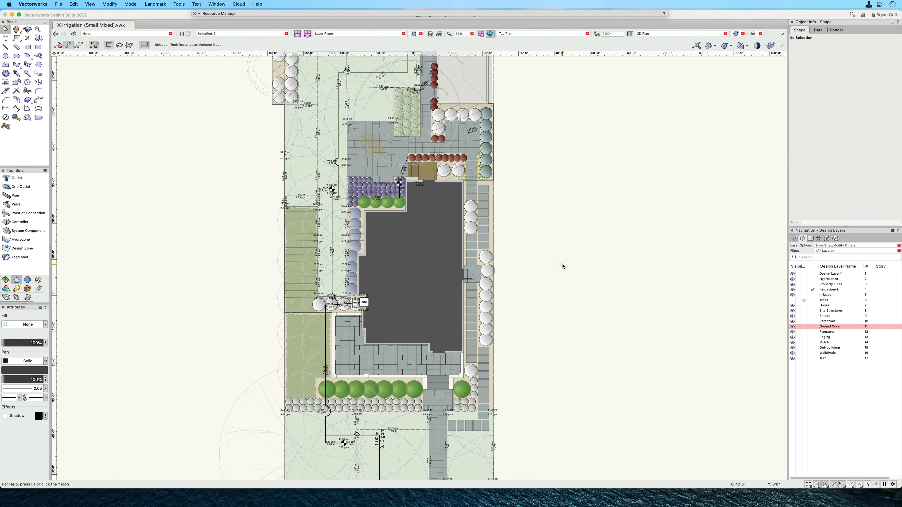
Step: Hide the Ground Cover, Perennials, Shrubs and Trees design layers to expose the planting beds and existing drip areas
click(798, 327)
click(798, 322)
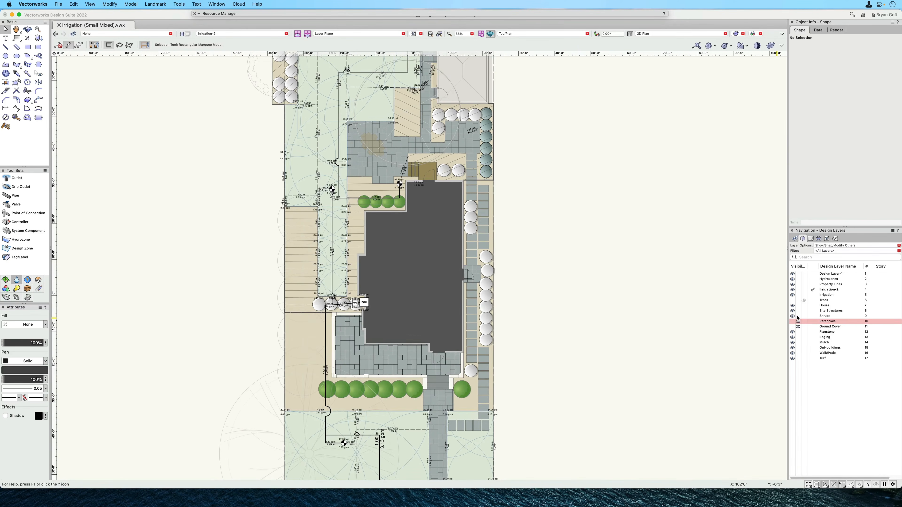
click(798, 316)
mouse_move(550, 342)
middle_down()
mouse_move(572, 311)
mouse_move(621, 288)
middle_up()
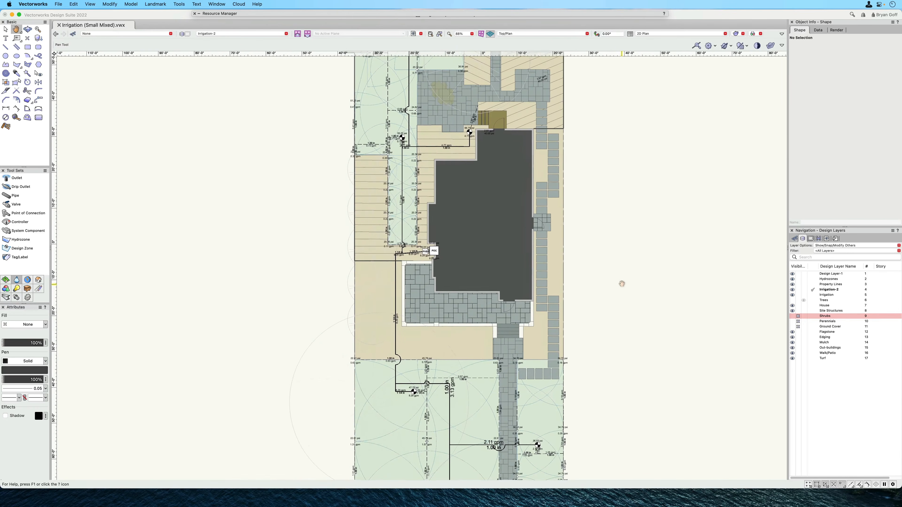
click(375, 231)
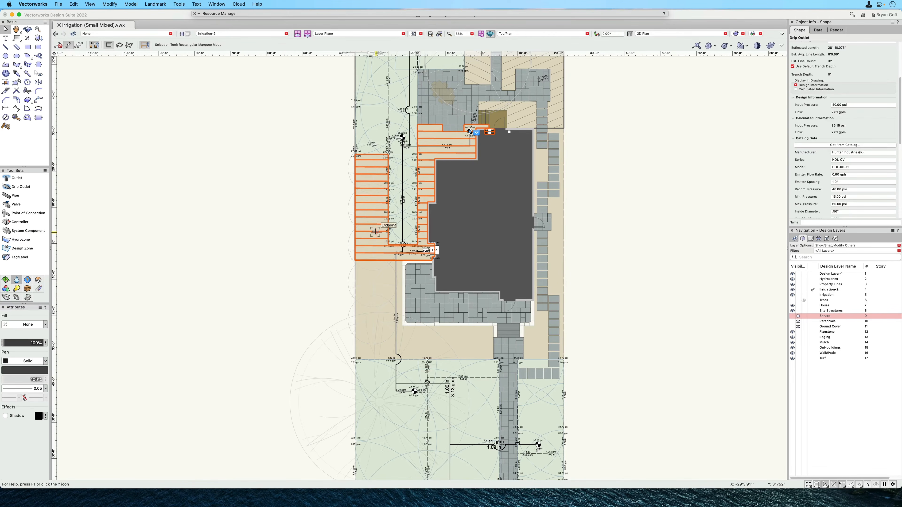
click(289, 278)
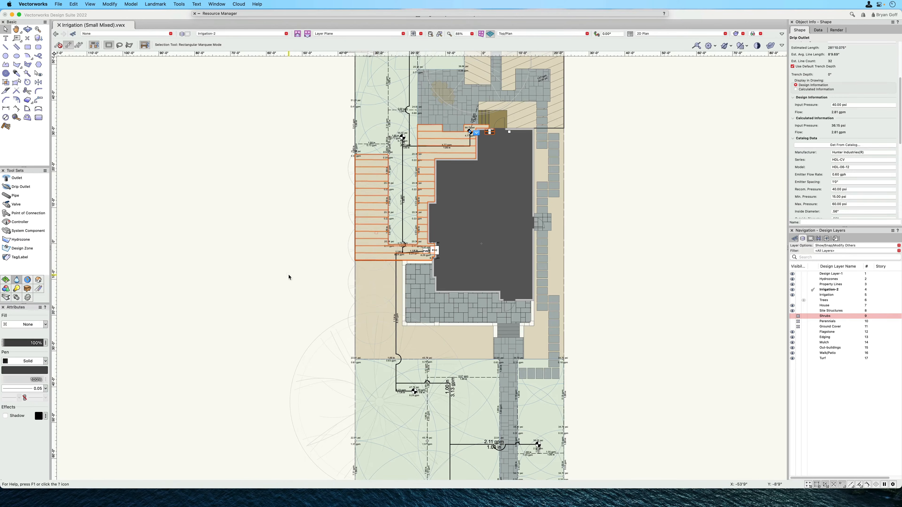
click(798, 301)
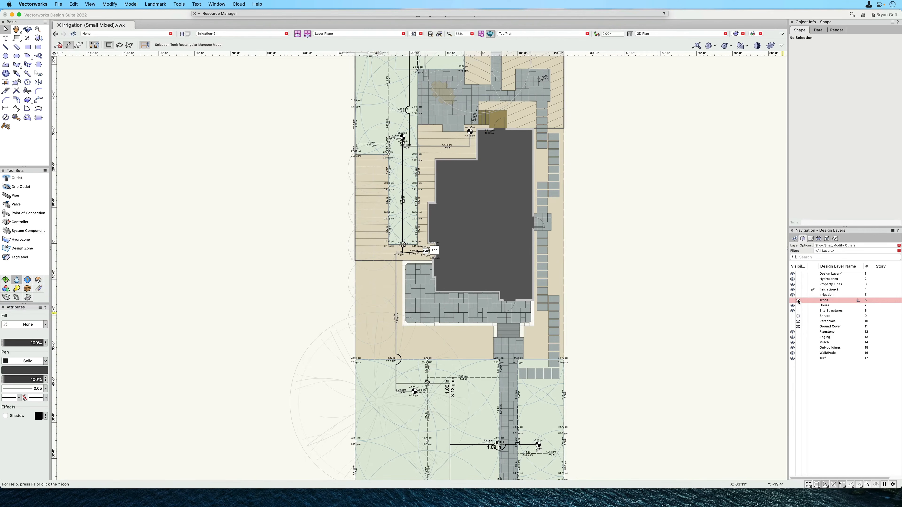
Step: Set the Drip Outlet tool to Mass Creation mode with the Hunter Industries HDL-CV Series outlet from the Vectorworks Libraries
click(20, 191)
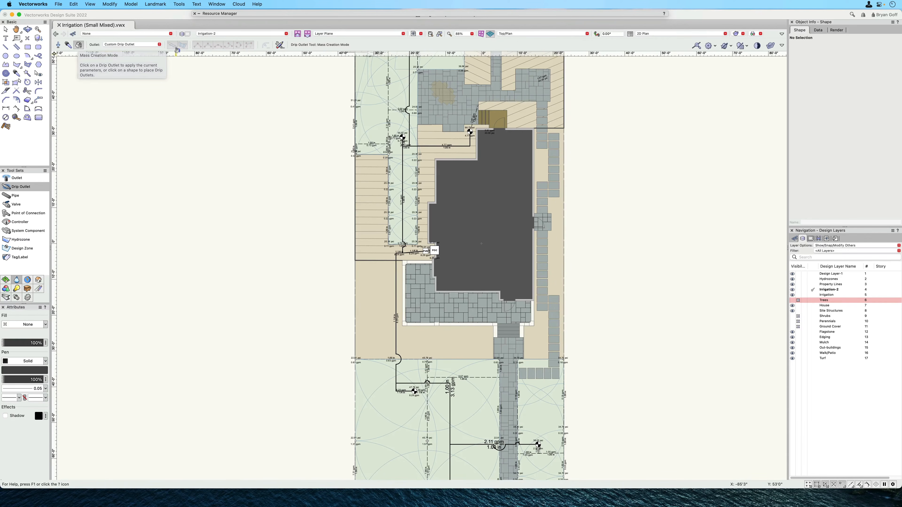
click(132, 44)
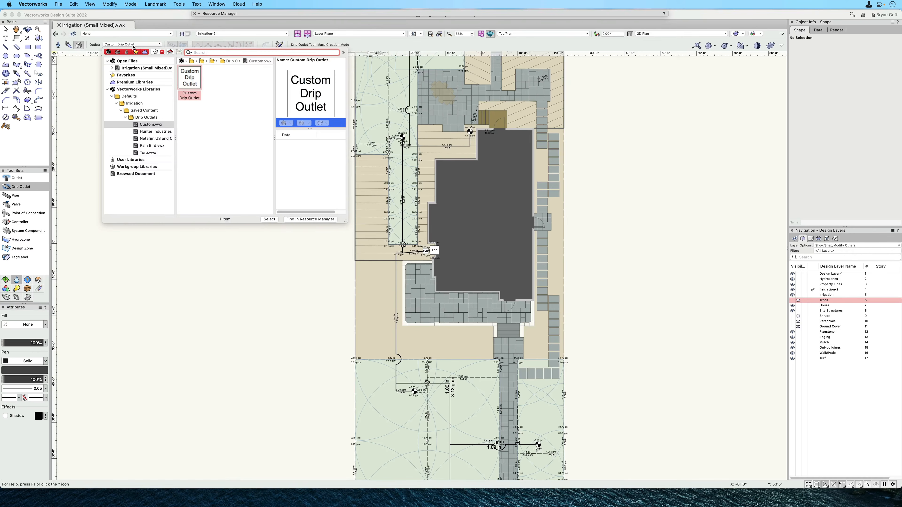
click(156, 132)
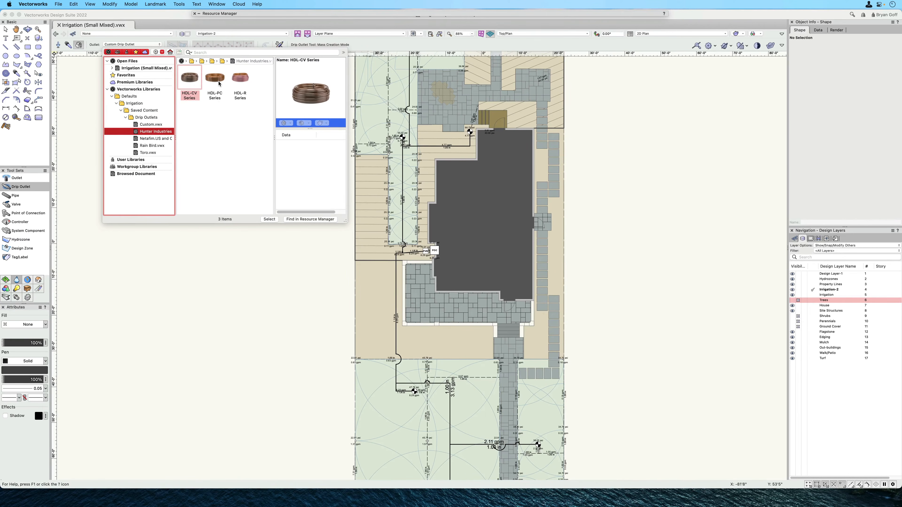
click(189, 80)
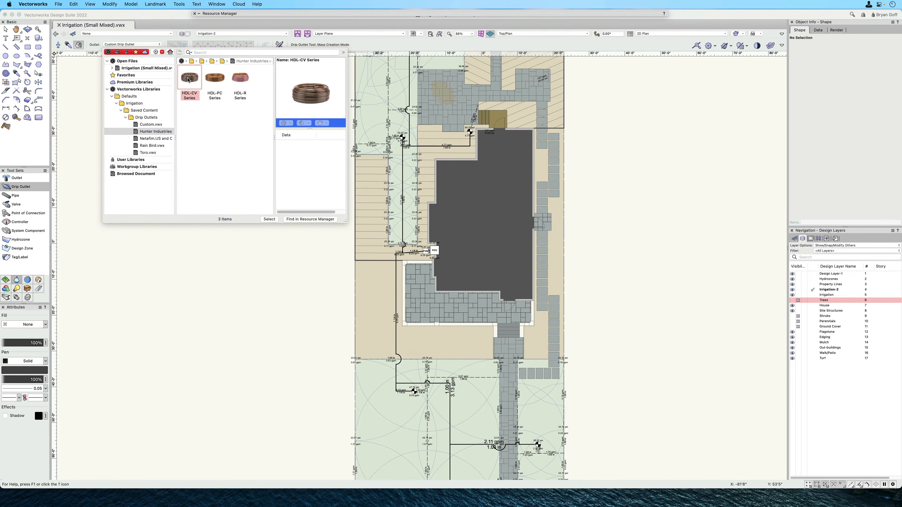
click(269, 219)
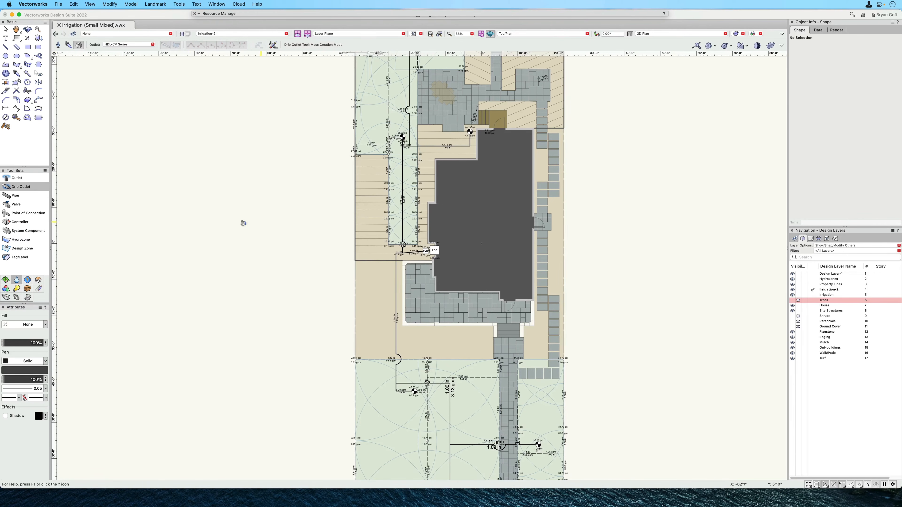
Step: Create drip outlets from the L-shaped bed around the front patio and the stepping-stone bed beside the house
click(379, 317)
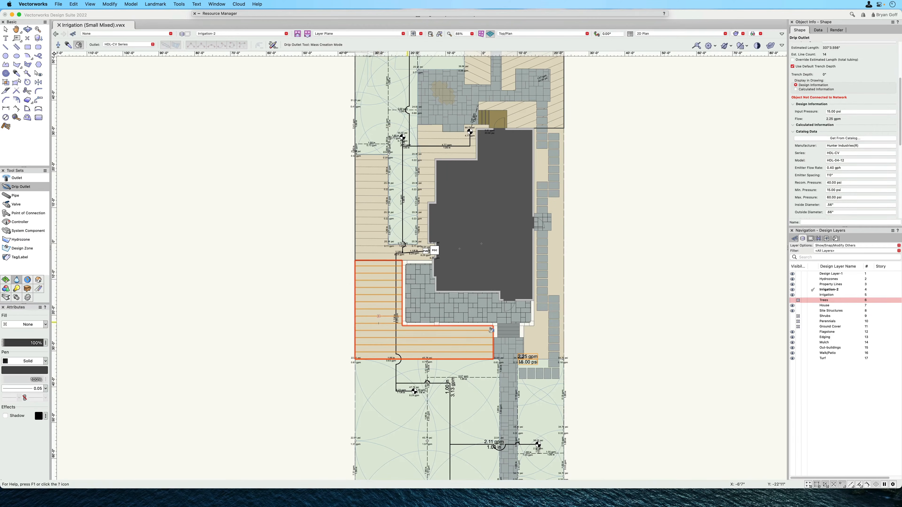
click(543, 317)
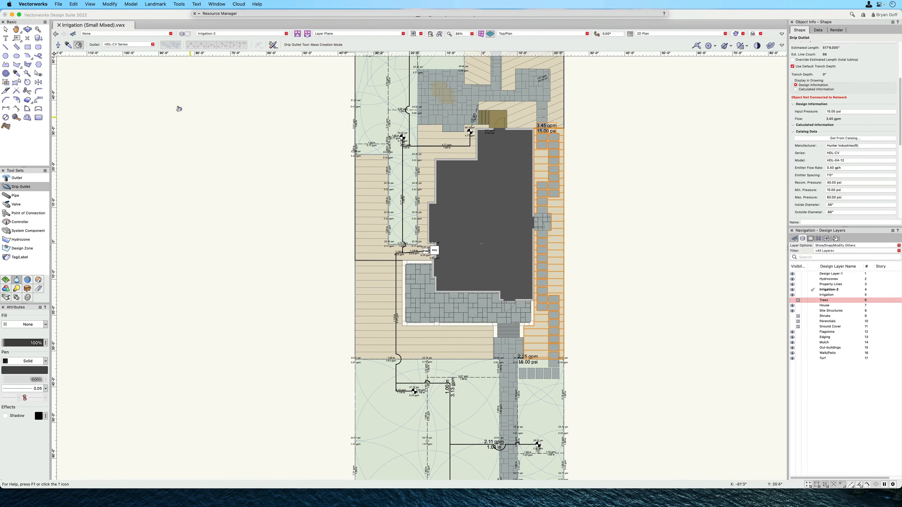
key(x)
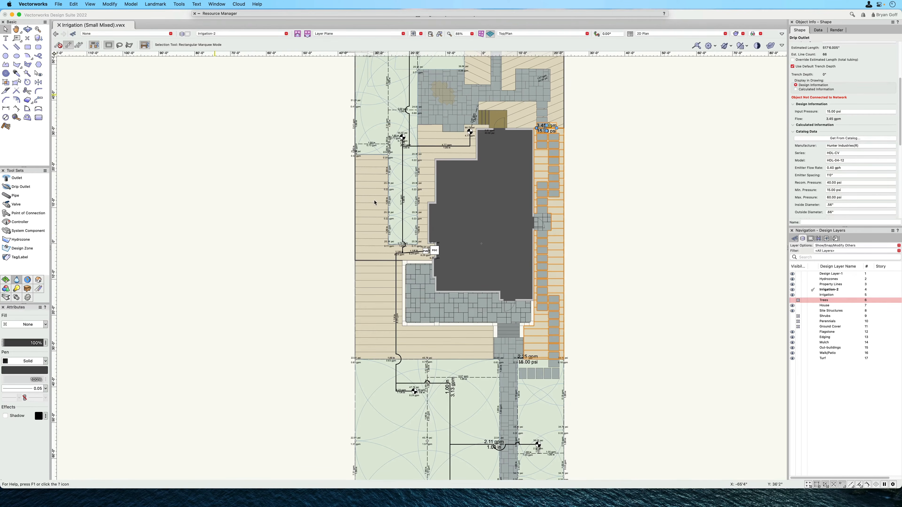
Step: Select both new drip outlets and set their configuration to Branching
shift+click(472, 339)
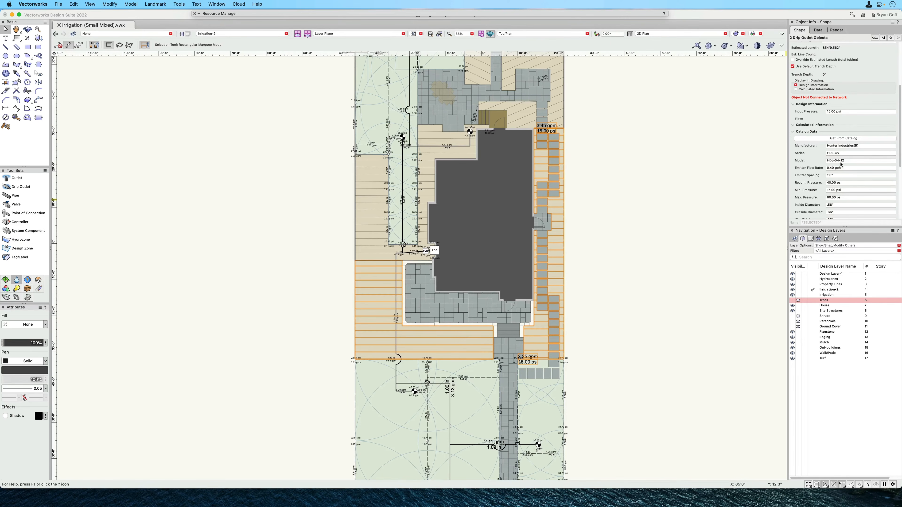
scroll(844, 180, up, 1)
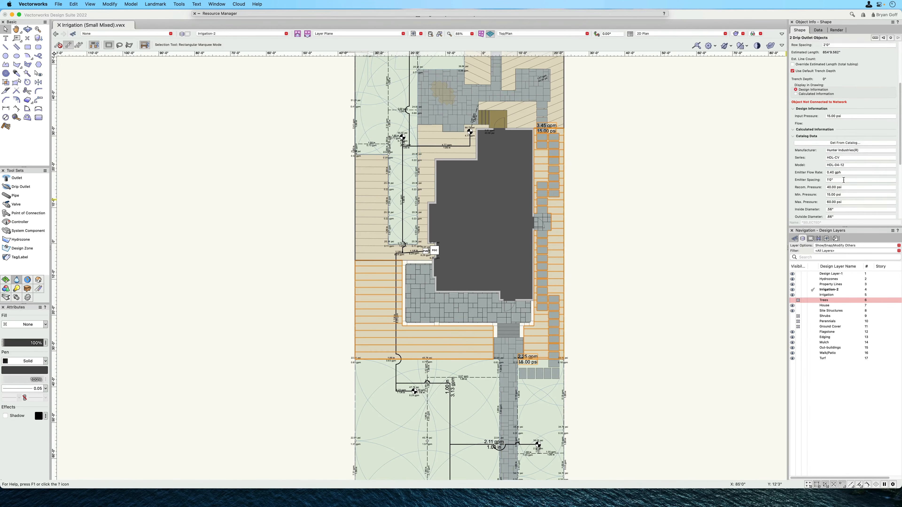
scroll(844, 180, up, 5)
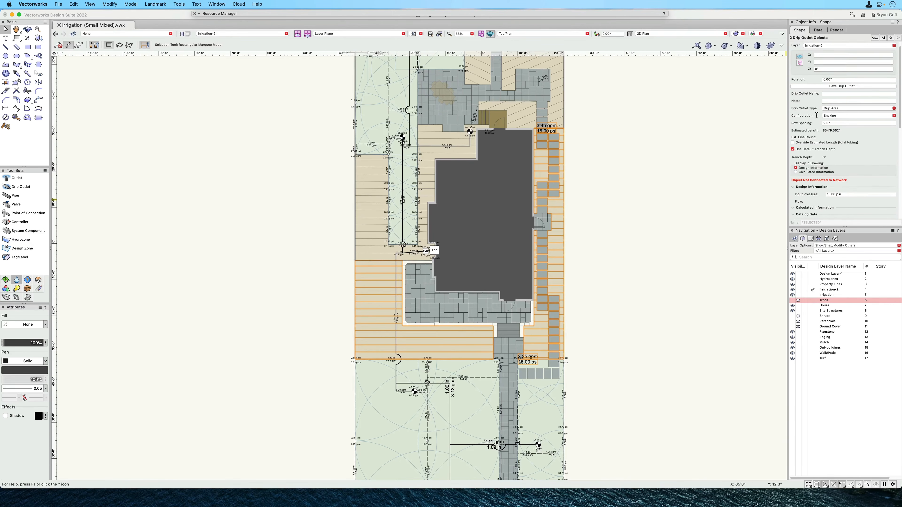
click(838, 116)
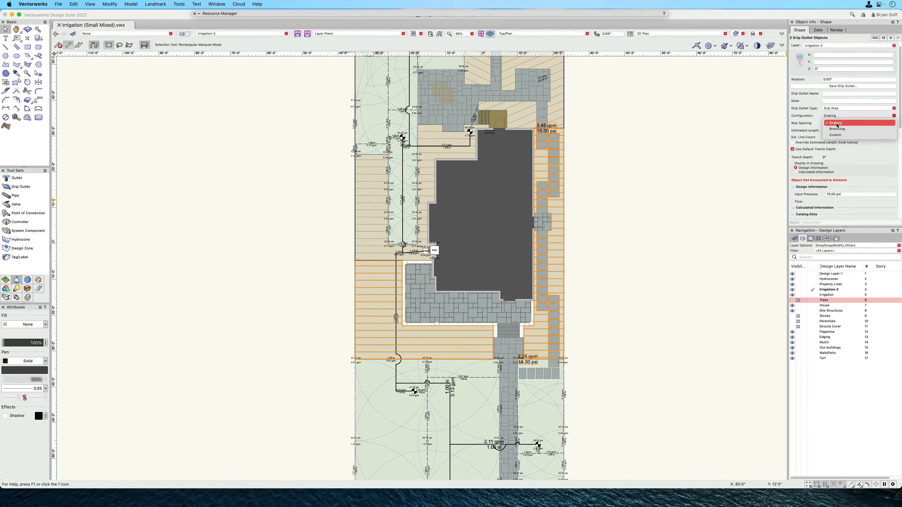
click(841, 129)
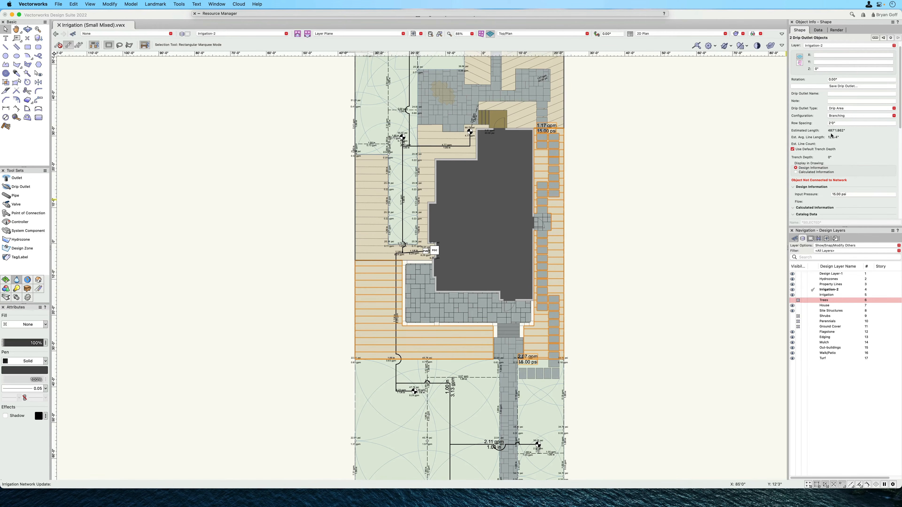
Step: Switch both drip outlets to the Snaking configuration for comparison, return them to Branching and deselect them
click(845, 118)
click(846, 124)
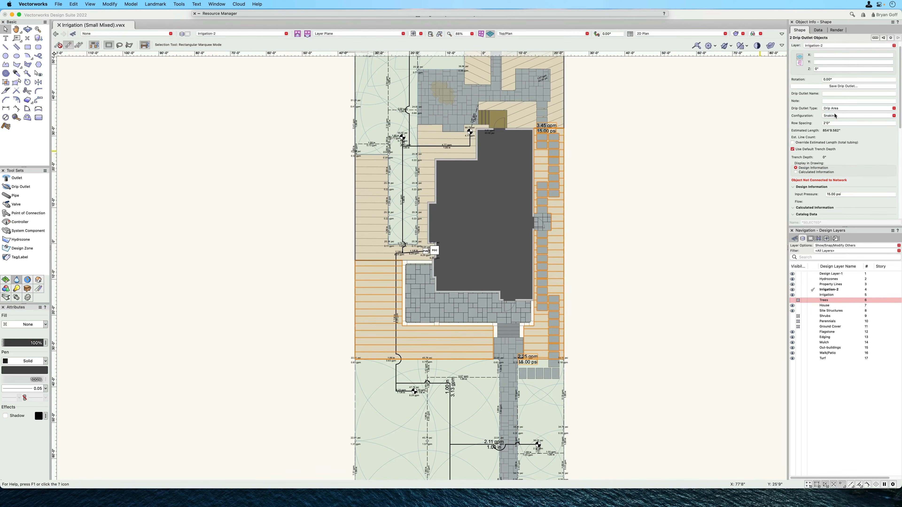
click(835, 117)
click(839, 130)
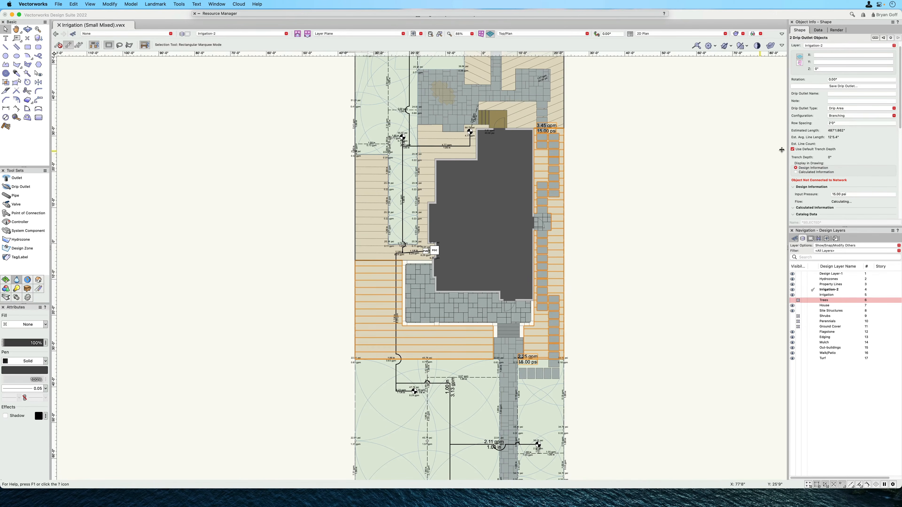
scroll(818, 171, down, 5)
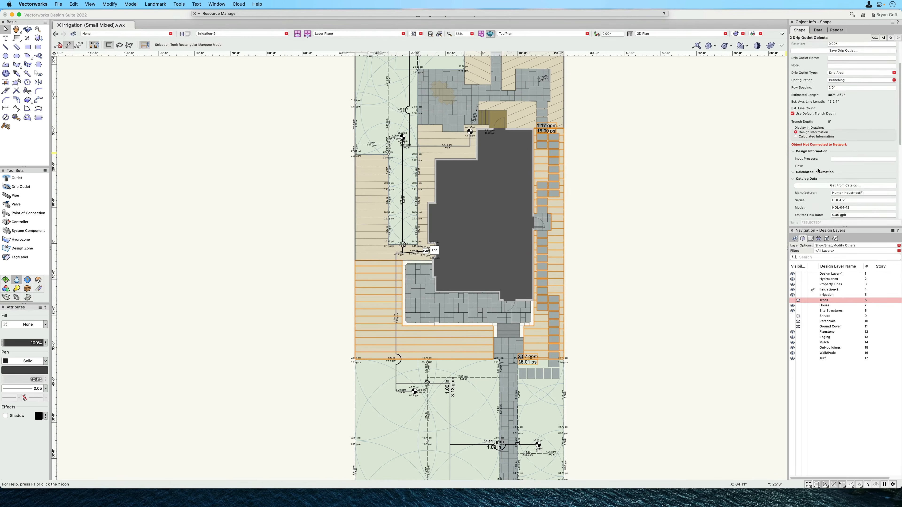
click(603, 245)
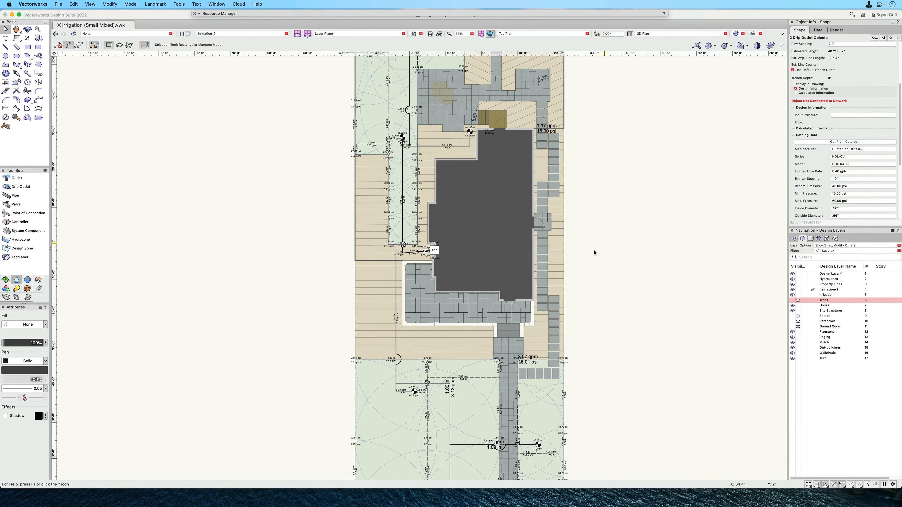
Step: Change the stepping-stone bed's drip outlet to the Hunter Industries HDL-CV catalog model HDL-06-24
click(562, 249)
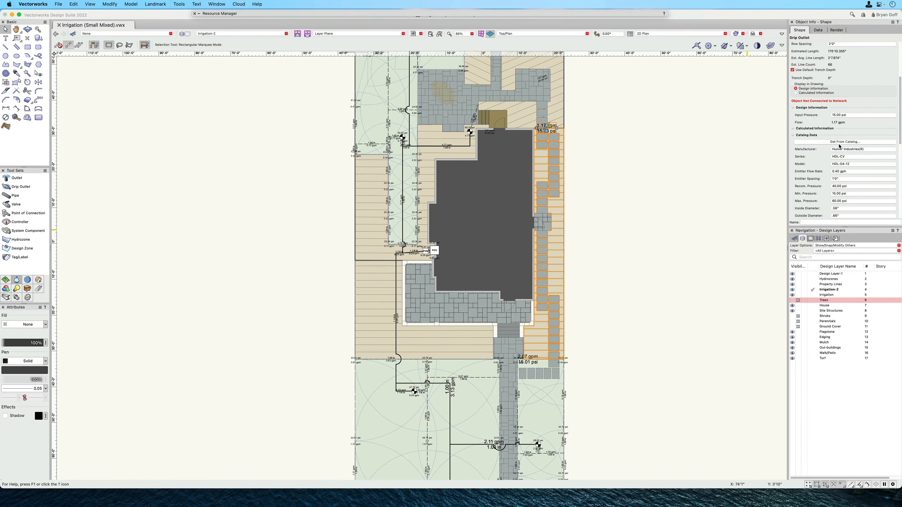
click(826, 142)
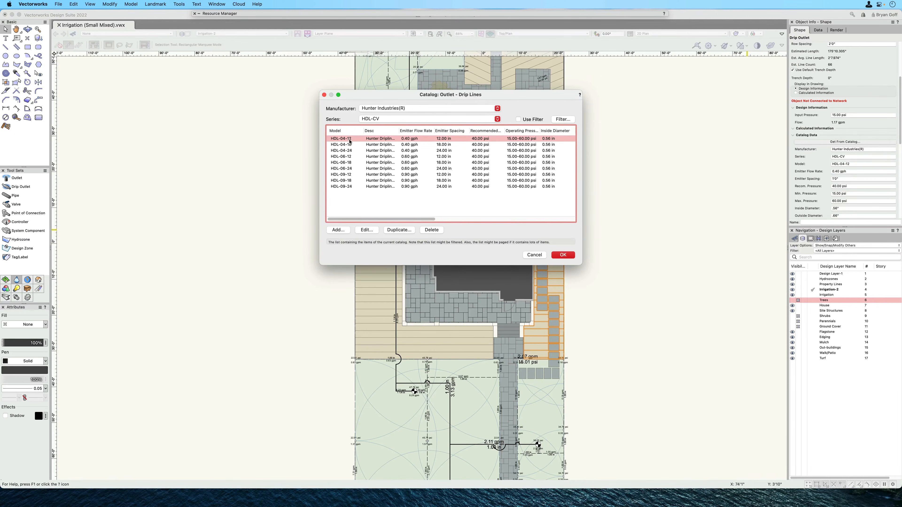
click(384, 109)
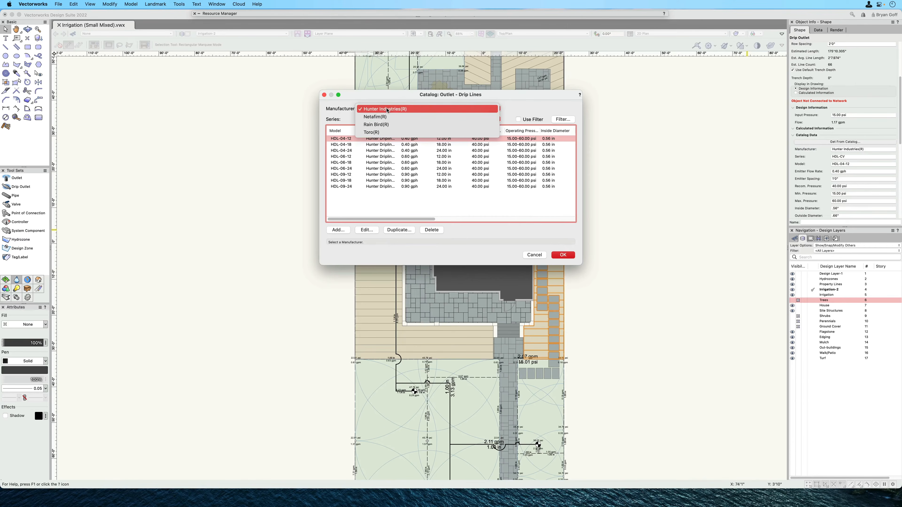
click(513, 107)
click(382, 119)
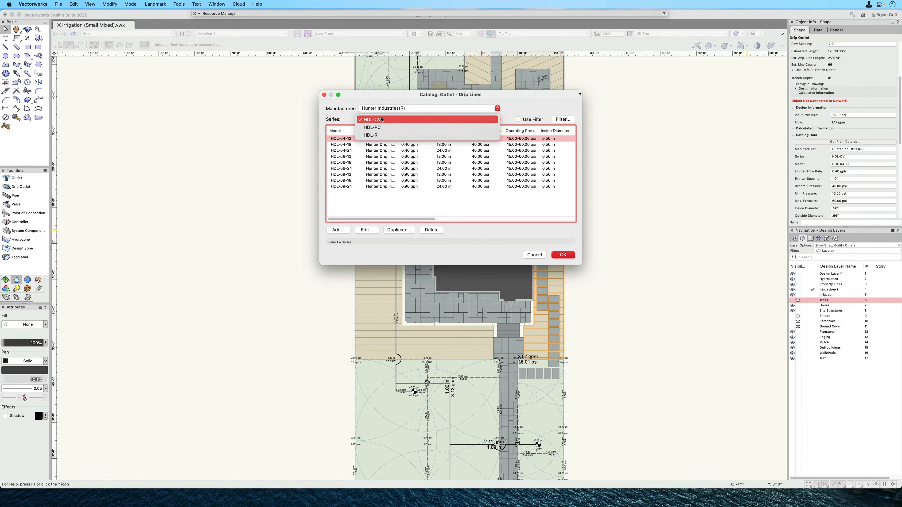
click(396, 119)
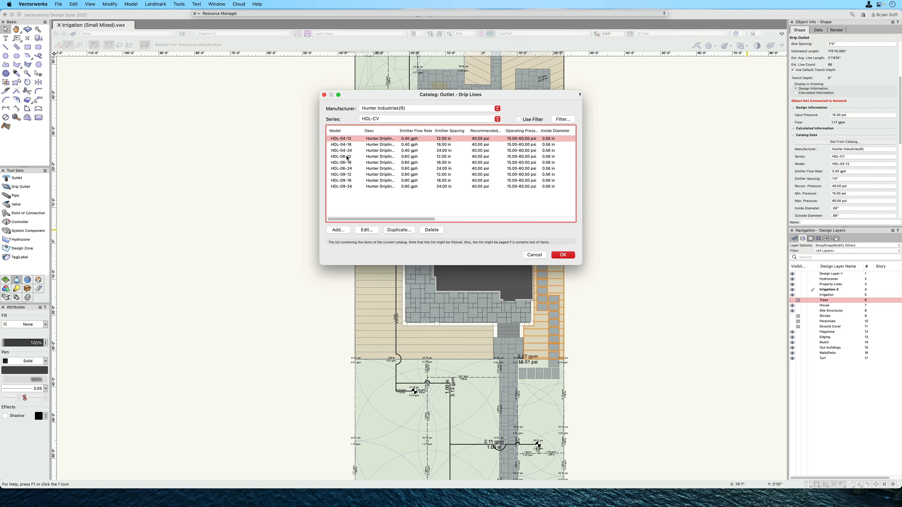
click(343, 170)
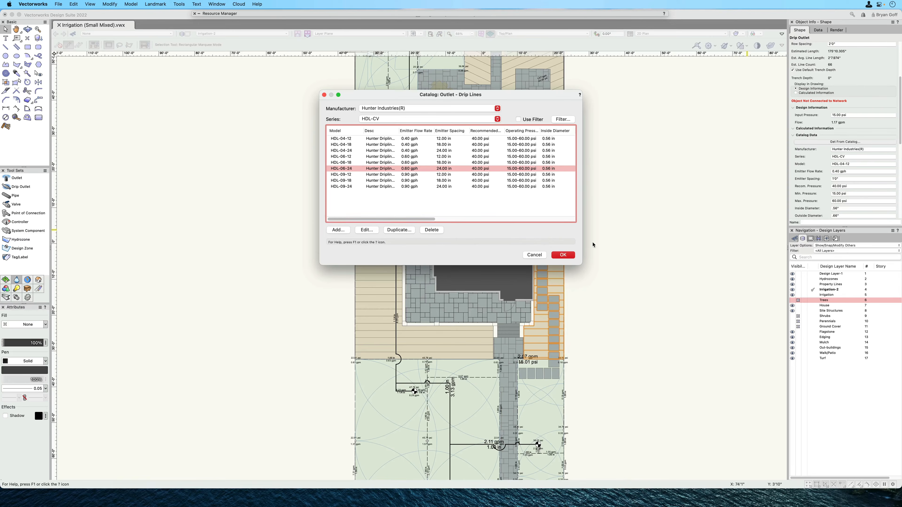
click(563, 255)
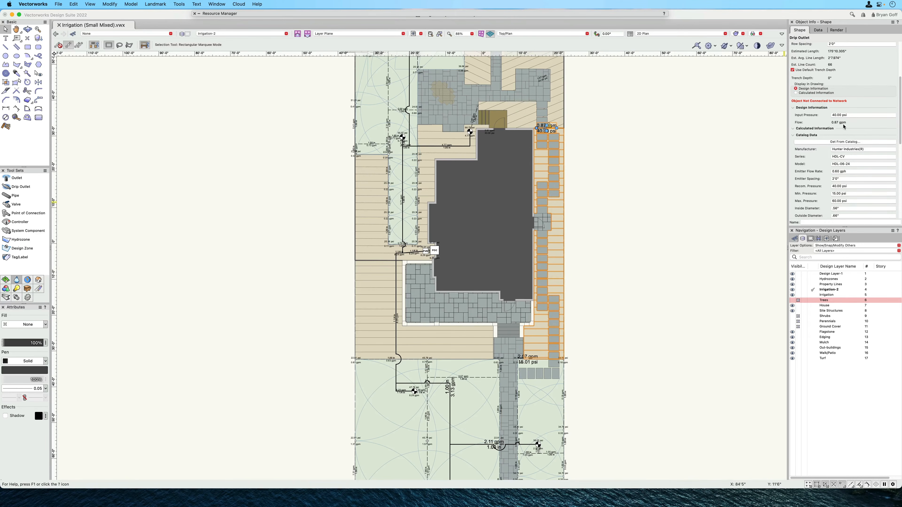
Step: Move the connection point of the stepping-stone bed's drip outlet to the front end of the bed, near the entry walkway
scroll(844, 126, up, 5)
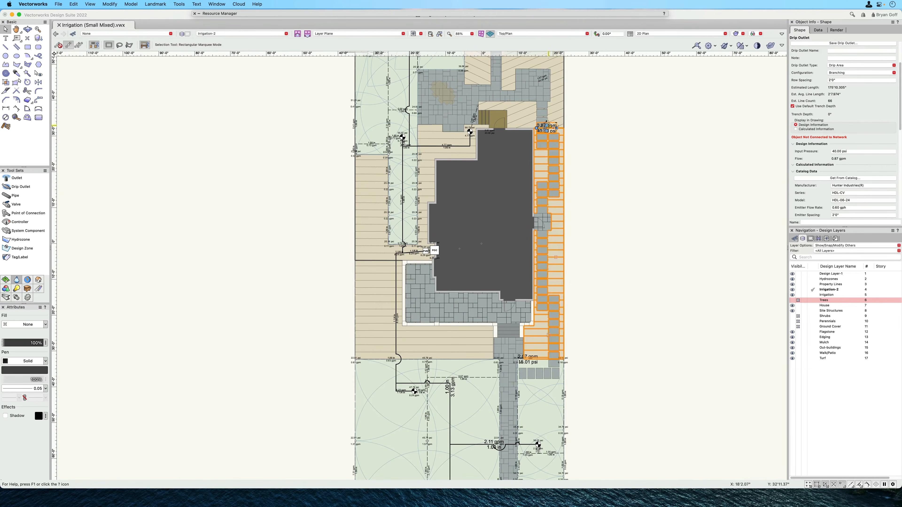
scroll(545, 123, up, 15)
scroll(545, 123, down, 5)
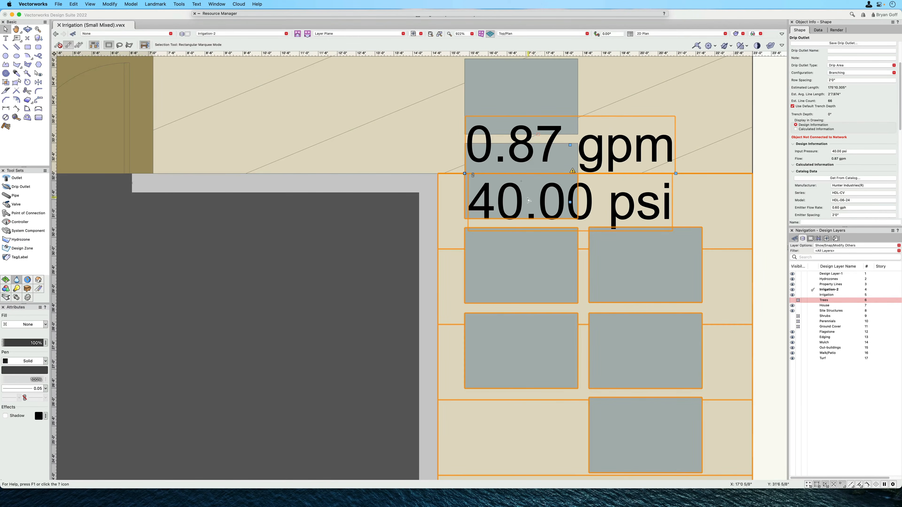
scroll(530, 170, down, 4)
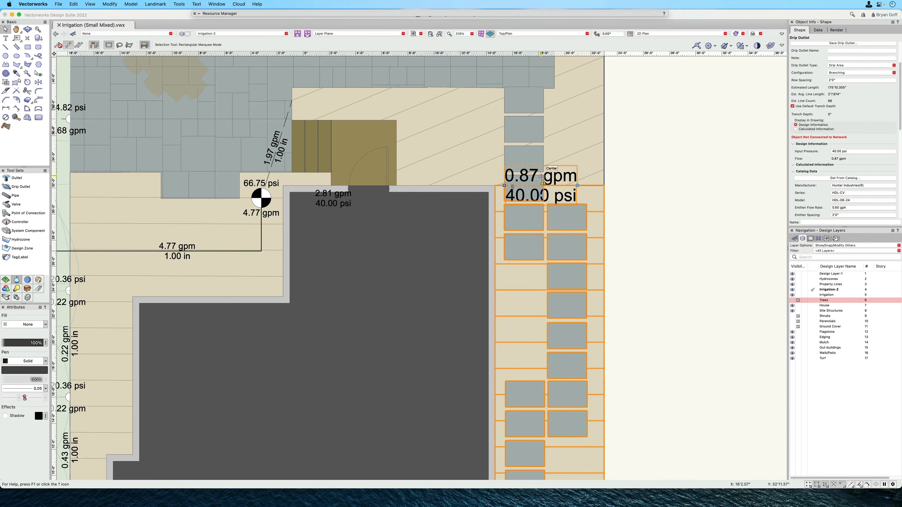
mouse_move(542, 176)
mouse_down()
mouse_move(542, 159)
mouse_move(549, 169)
mouse_up()
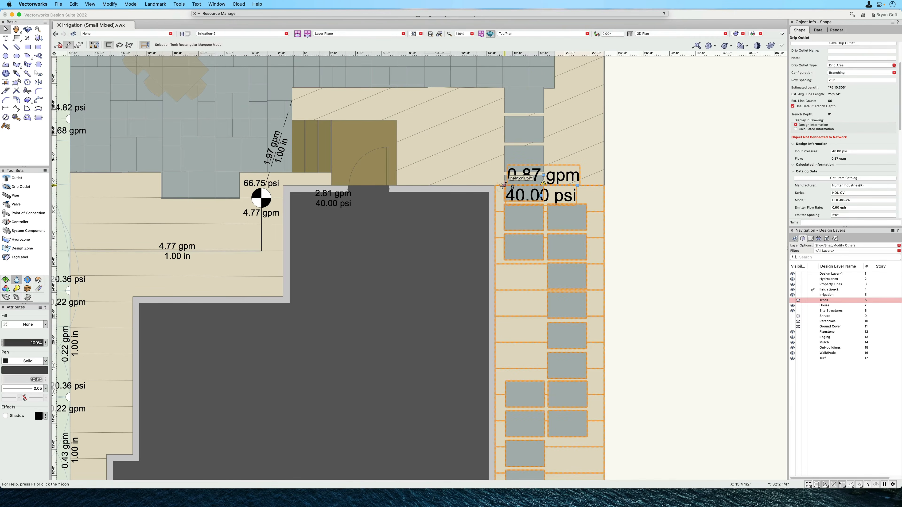
scroll(502, 186, down, 3)
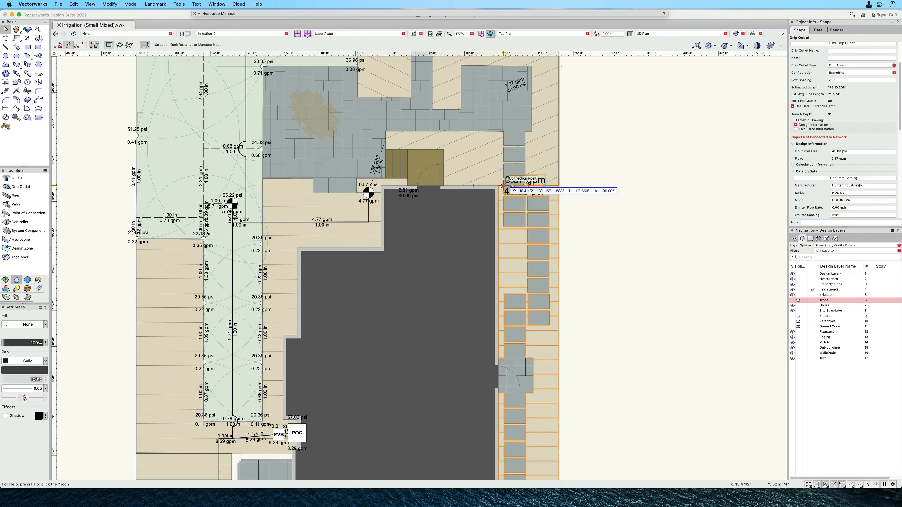
key(h)
drag(520, 362, 540, 114)
key(x)
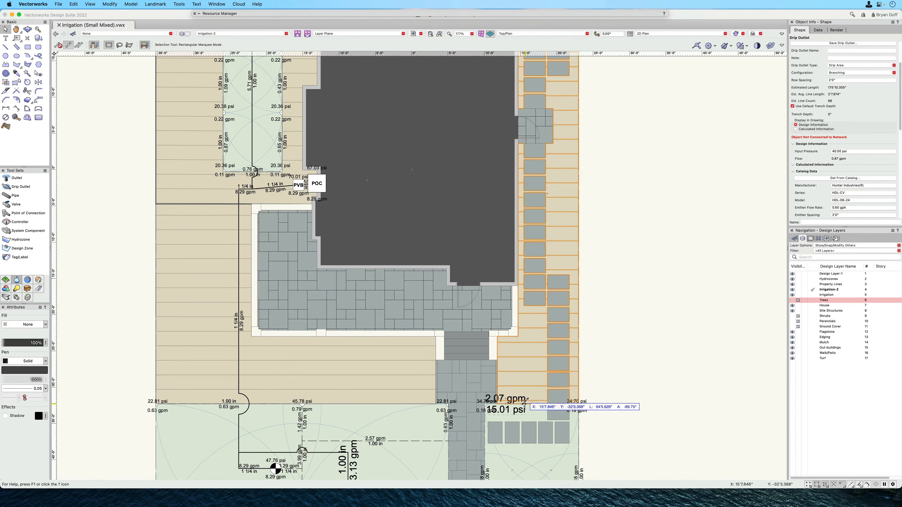
click(523, 387)
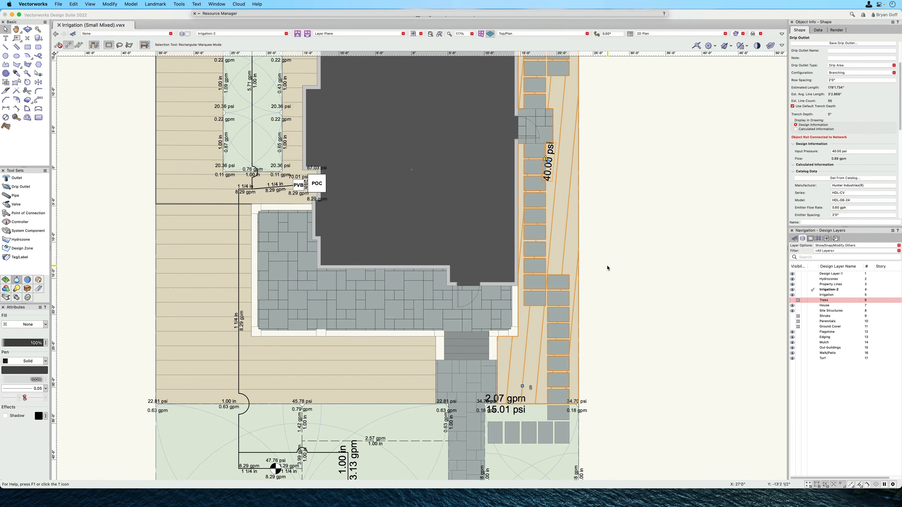
Step: Reposition the same outlet's direction point at the rear stepping stones so the drip lines run lengthwise along the bed, and deselect it
key(h)
drag(628, 142, 596, 373)
key(x)
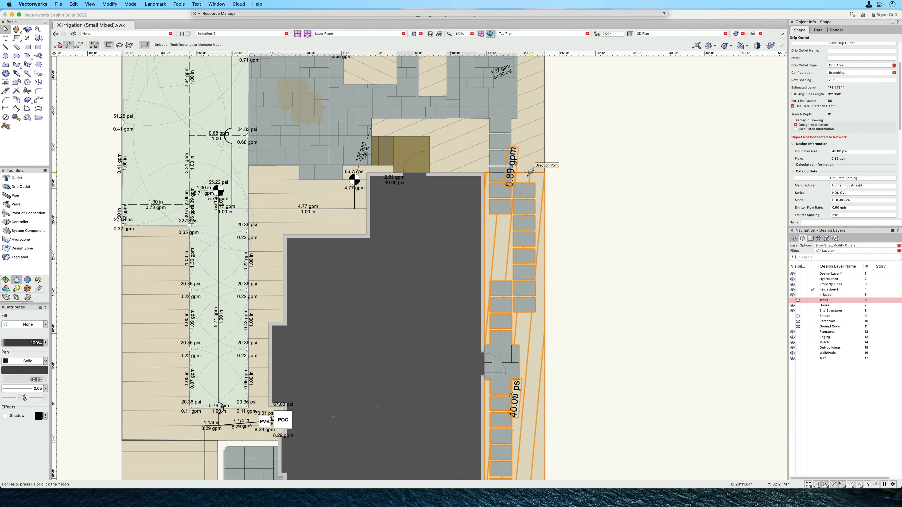
drag(530, 173, 489, 156)
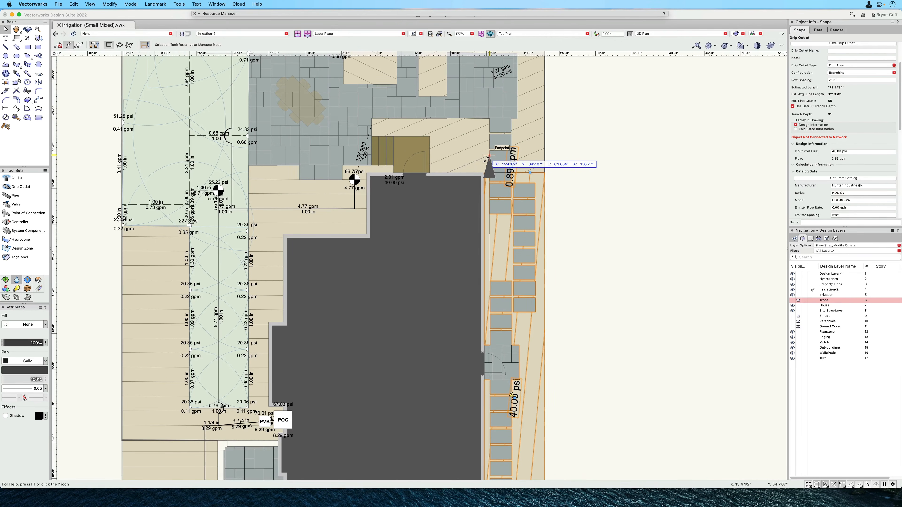
drag(490, 155, 489, 156)
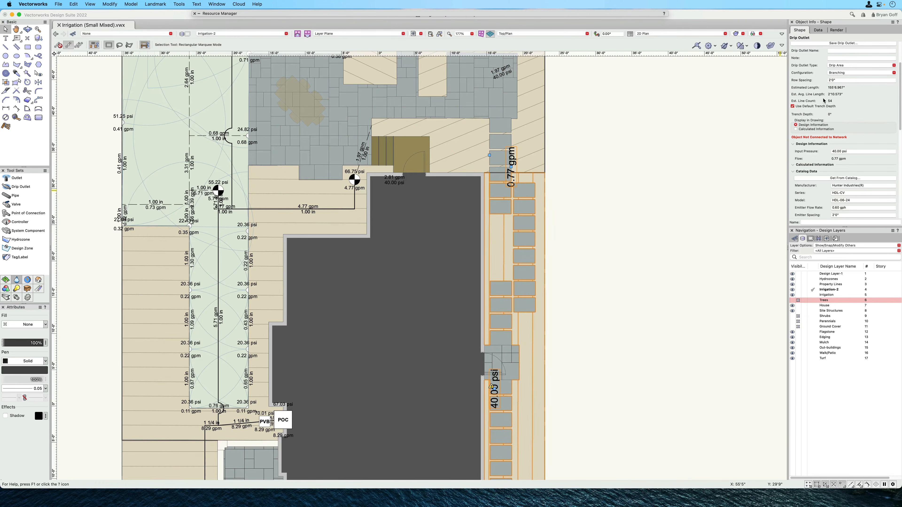
scroll(608, 258, down, 1)
middle_drag(590, 429, 544, 149)
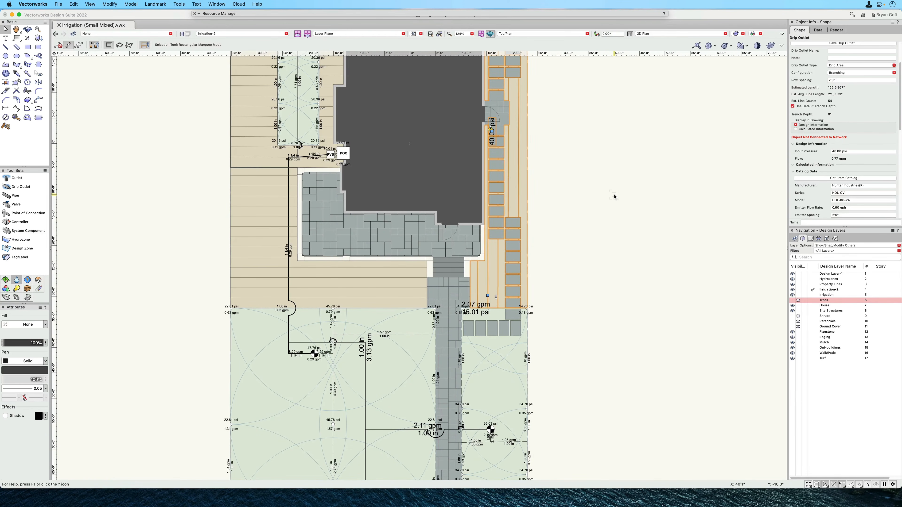
scroll(826, 100, up, 2)
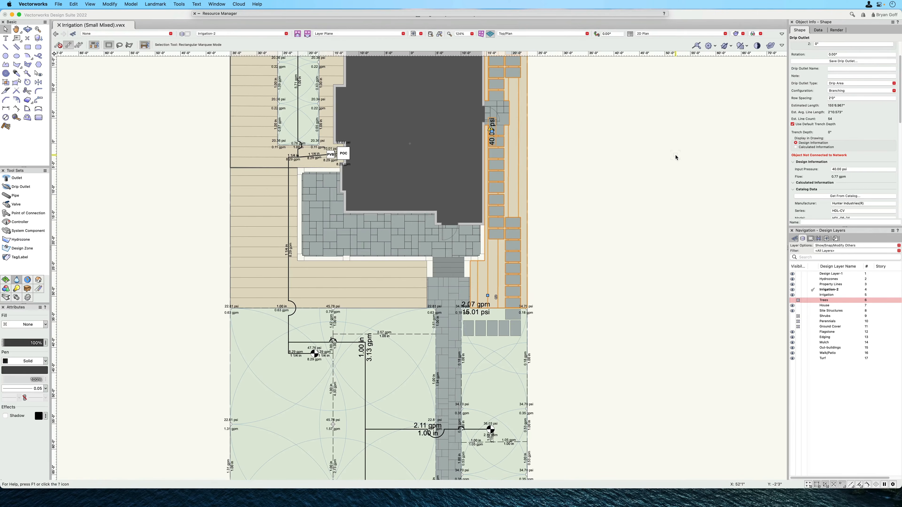
click(622, 237)
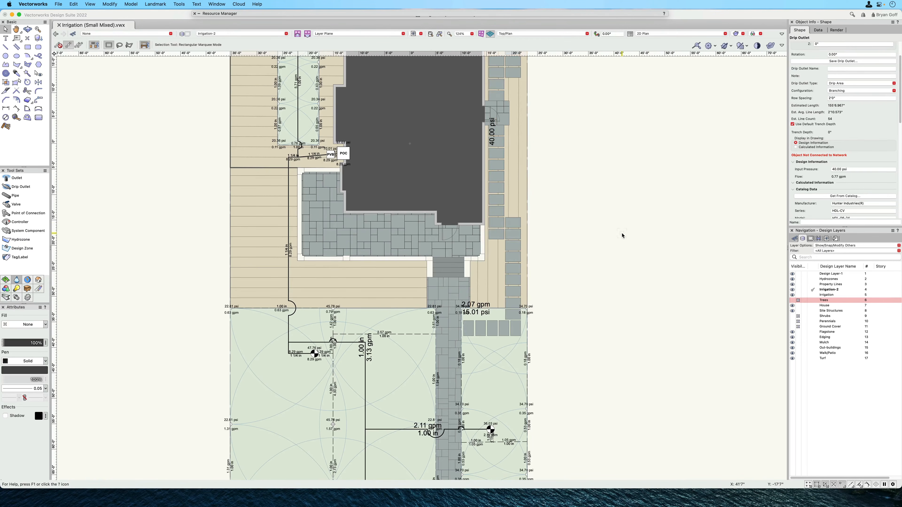
Step: Change the L-shaped front patio bed's drip outlet to the HDL-CV catalog model HDL-06-12
click(424, 281)
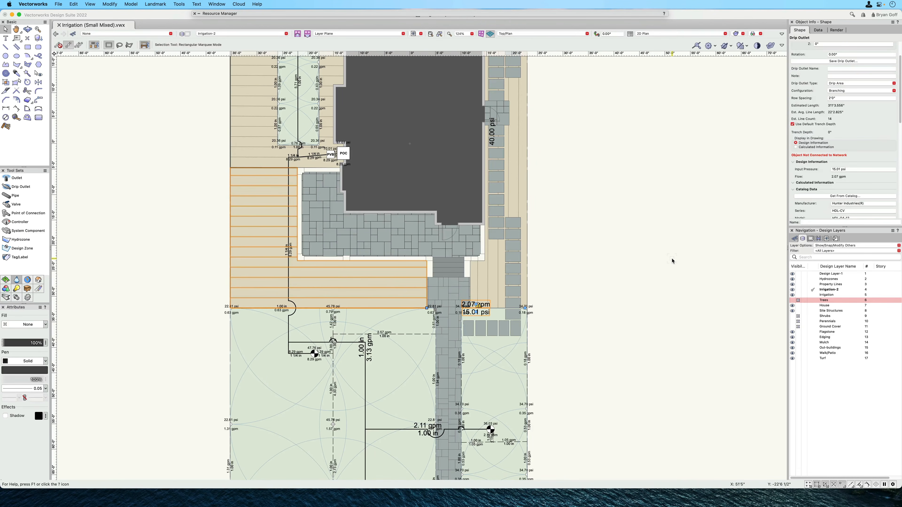
scroll(815, 208, down, 3)
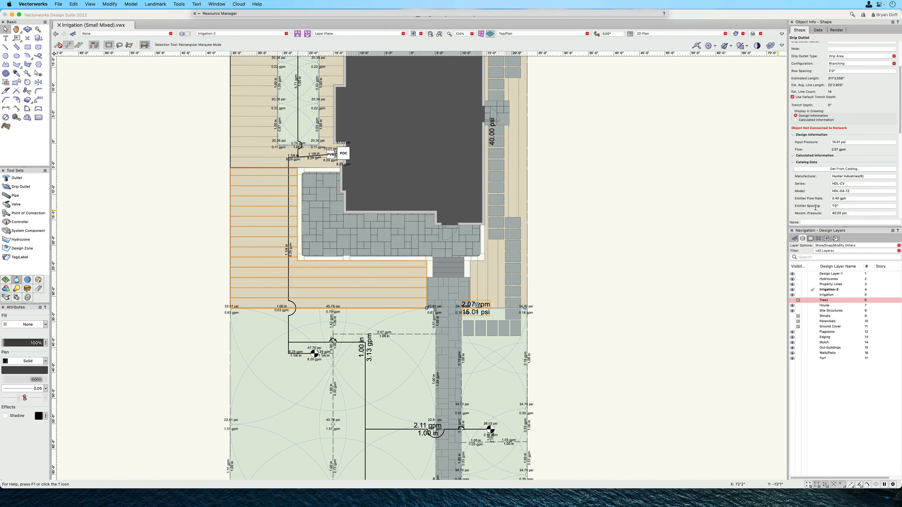
scroll(816, 208, down, 1)
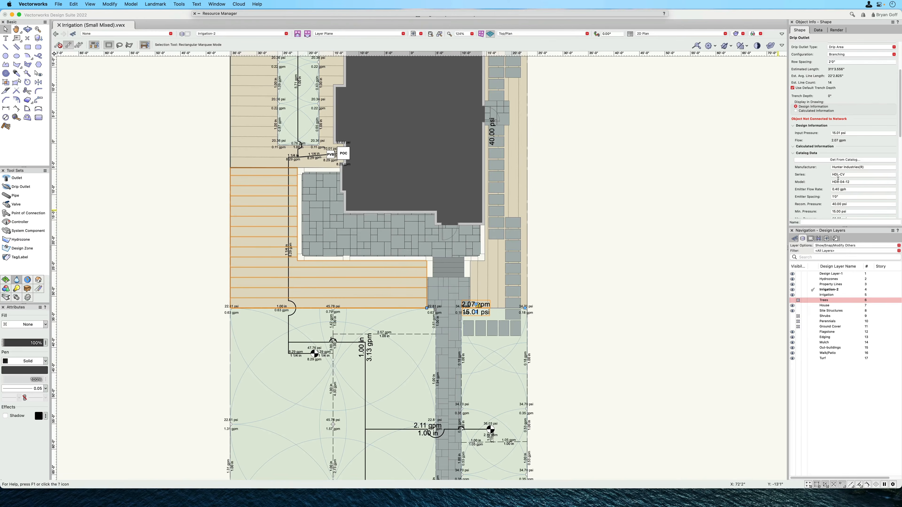
click(838, 159)
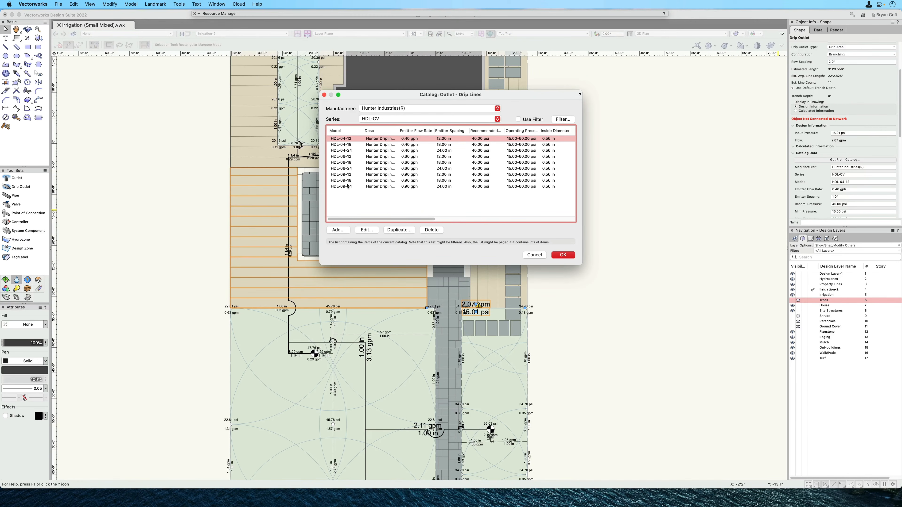
click(348, 157)
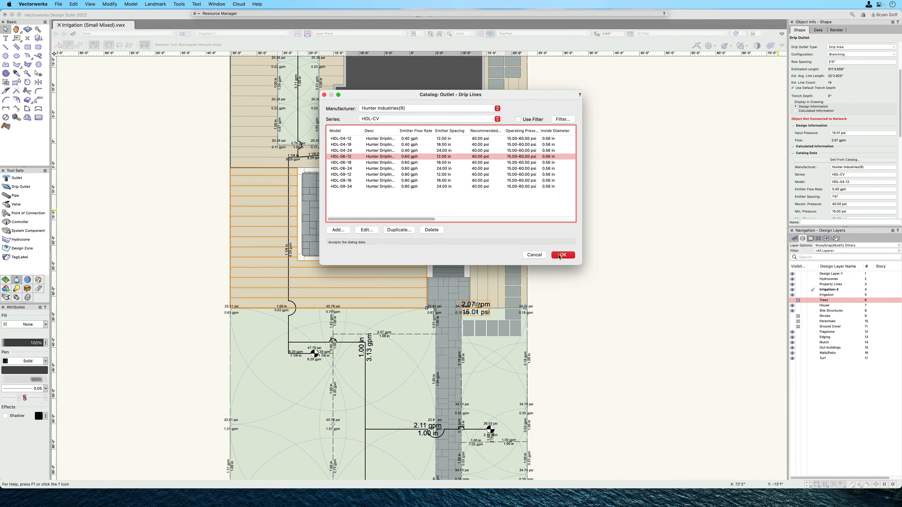
click(563, 255)
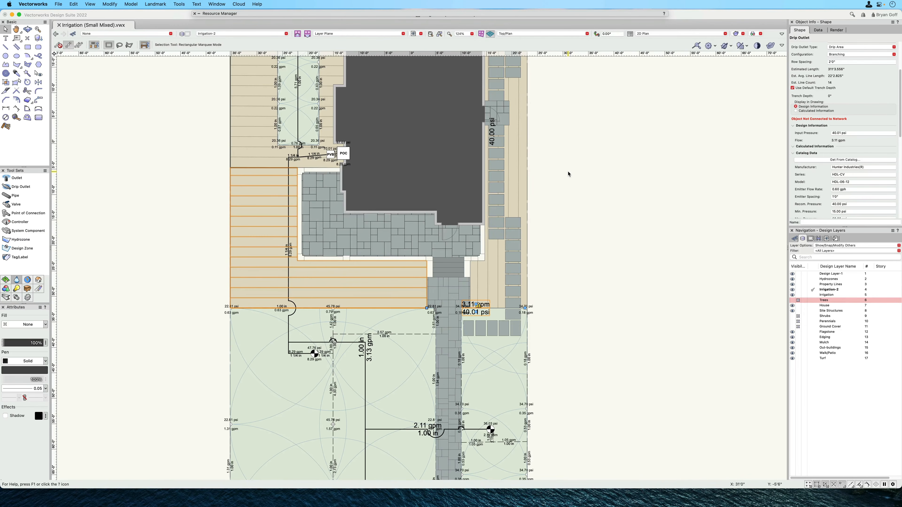
Step: Select both the L-shaped and stepping-stone drip outlets, set their label text size to 6, and deselect them
scroll(582, 165, left, 5)
scroll(583, 165, down, 2)
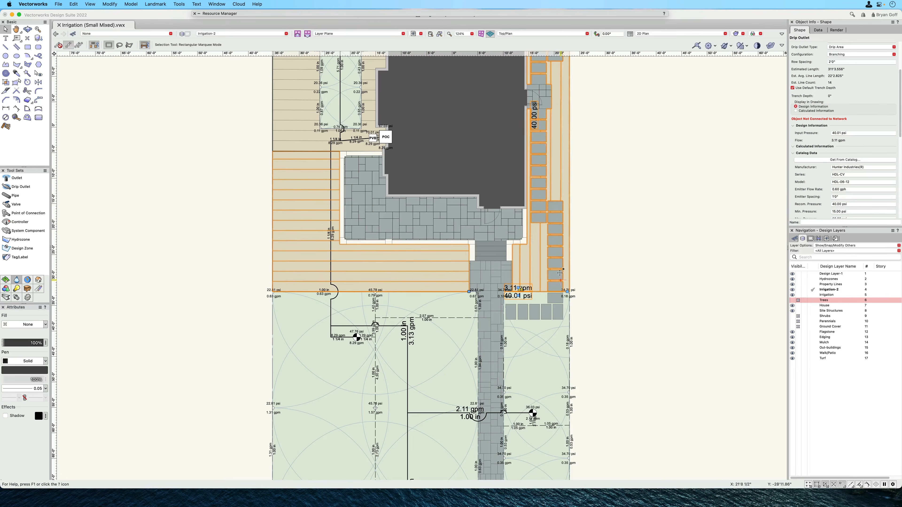
shift+click(540, 272)
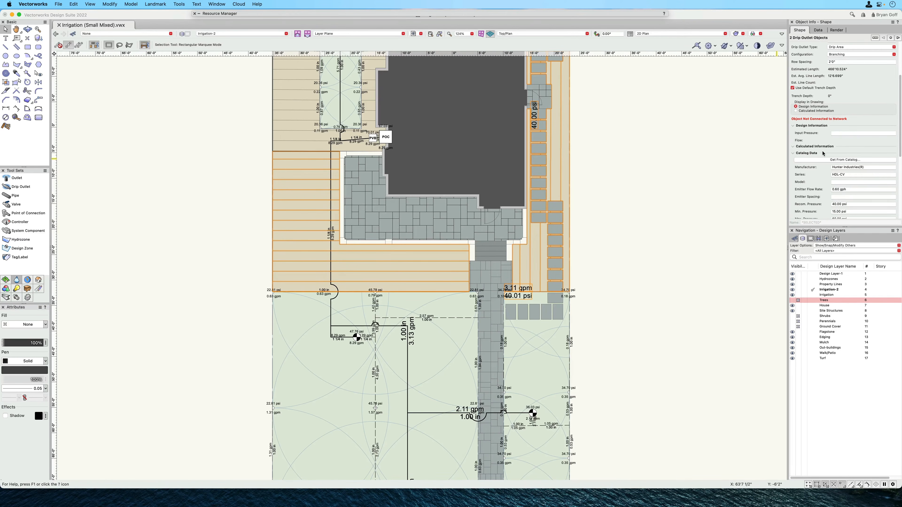
click(202, 5)
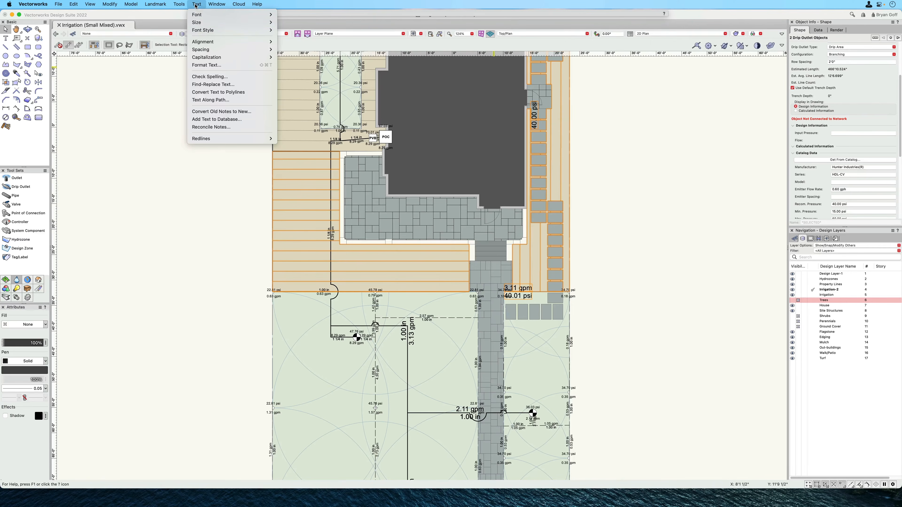
mouse_move(249, 23)
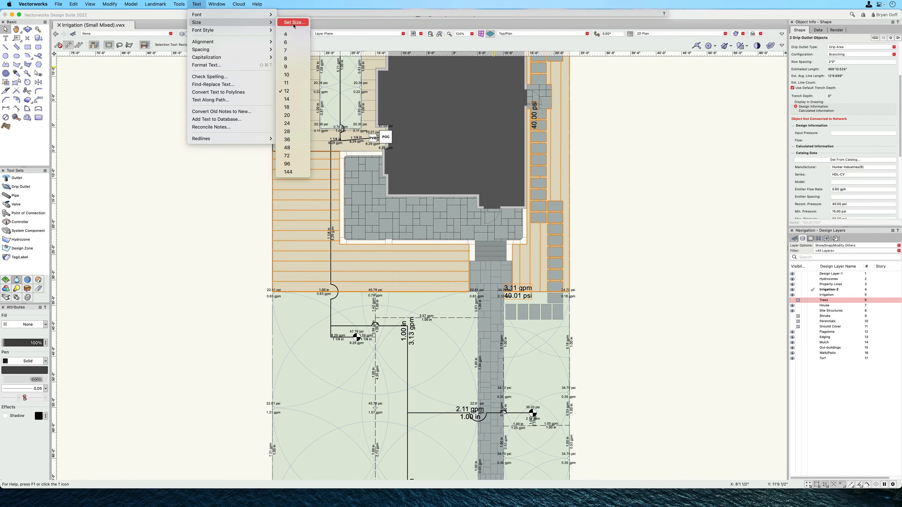
click(287, 42)
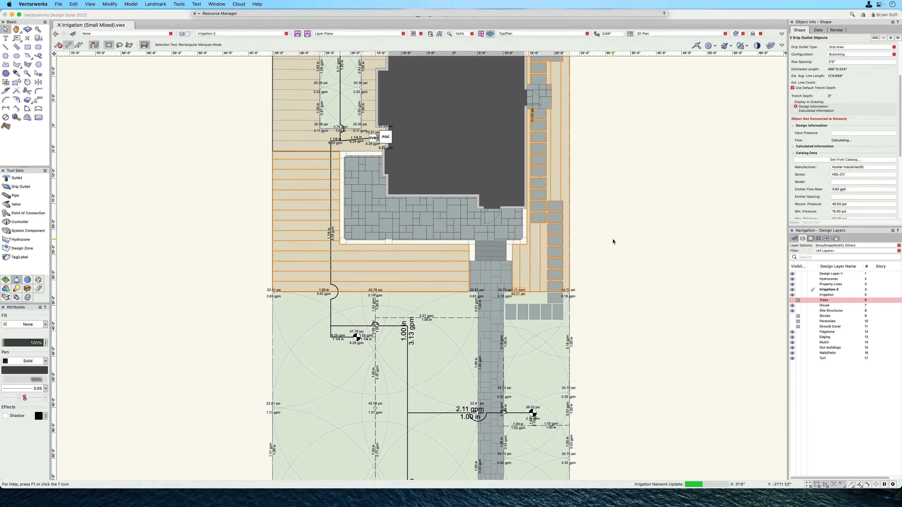
middle_drag(613, 242, 653, 225)
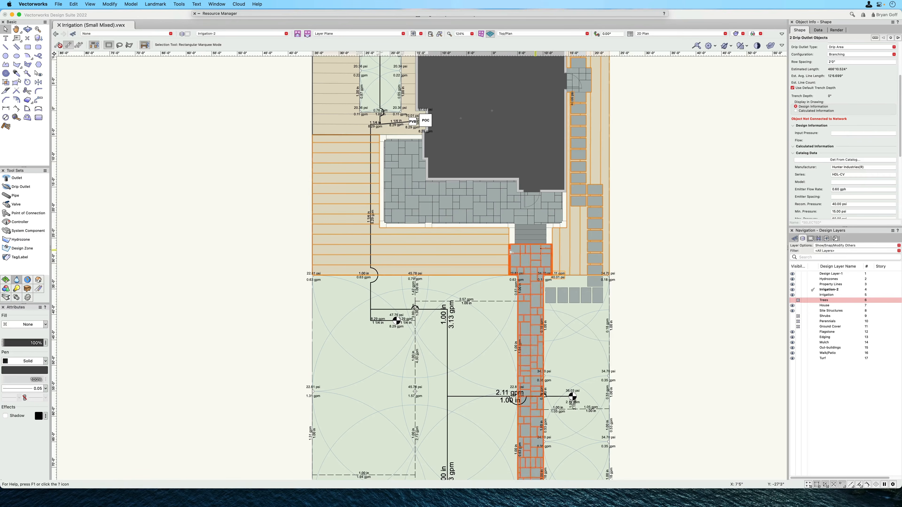
click(169, 238)
Step: Draw a main pipe about 15'4" long from the stepping-stone bed across the entry walkway into the L-shaped front bed
click(463, 245)
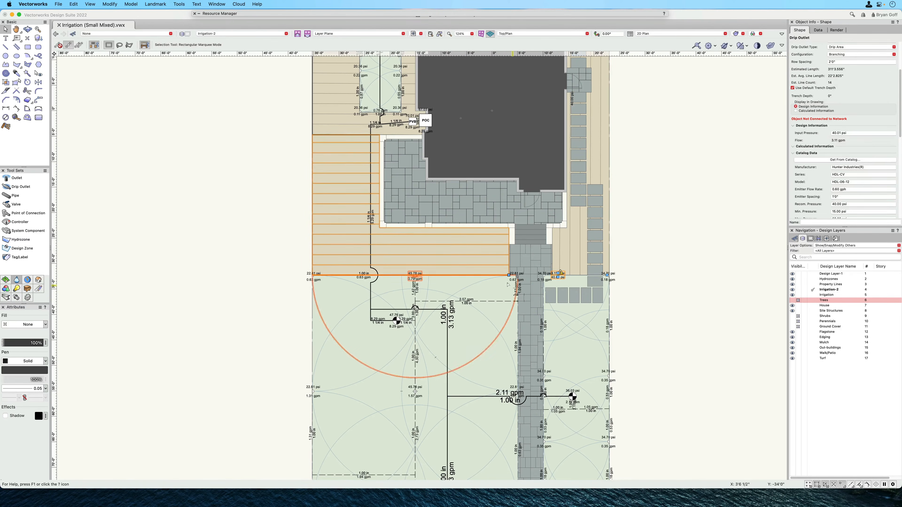
scroll(507, 280, up, 5)
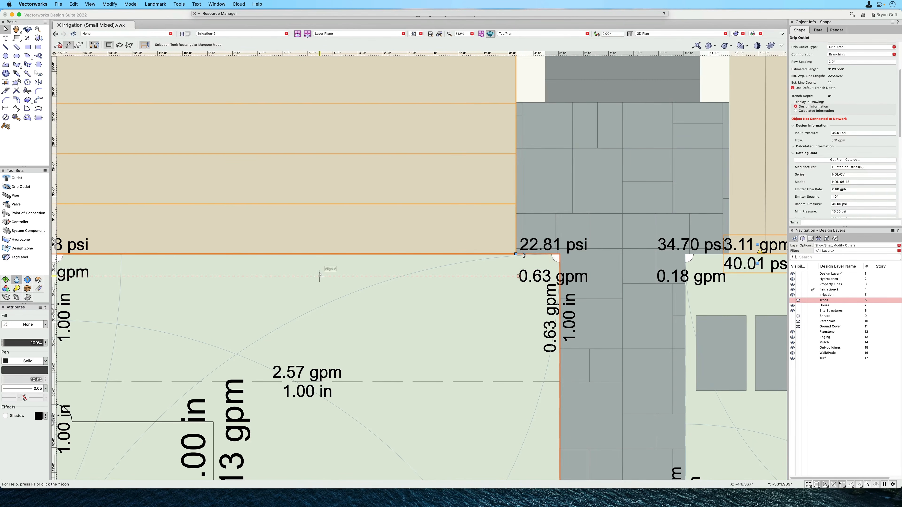
scroll(320, 271, down, 2)
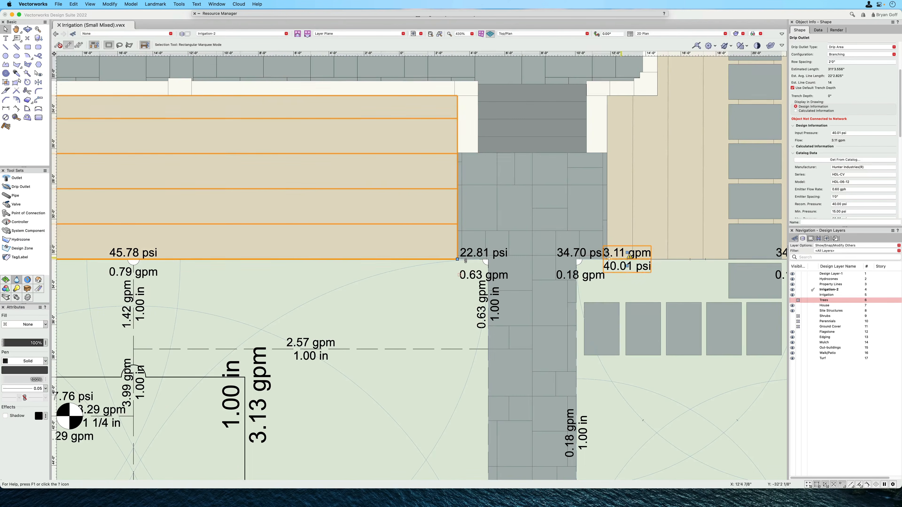
click(632, 208)
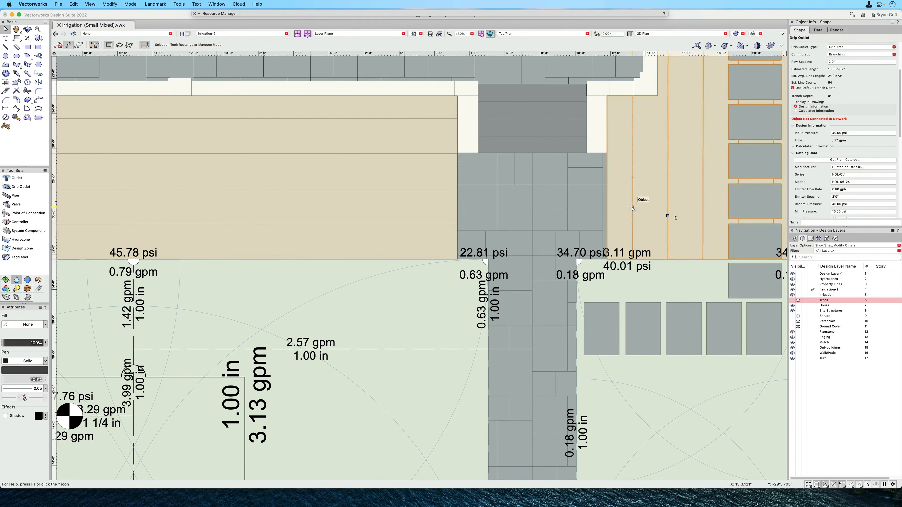
scroll(310, 252, down, 8)
scroll(309, 252, up, 2)
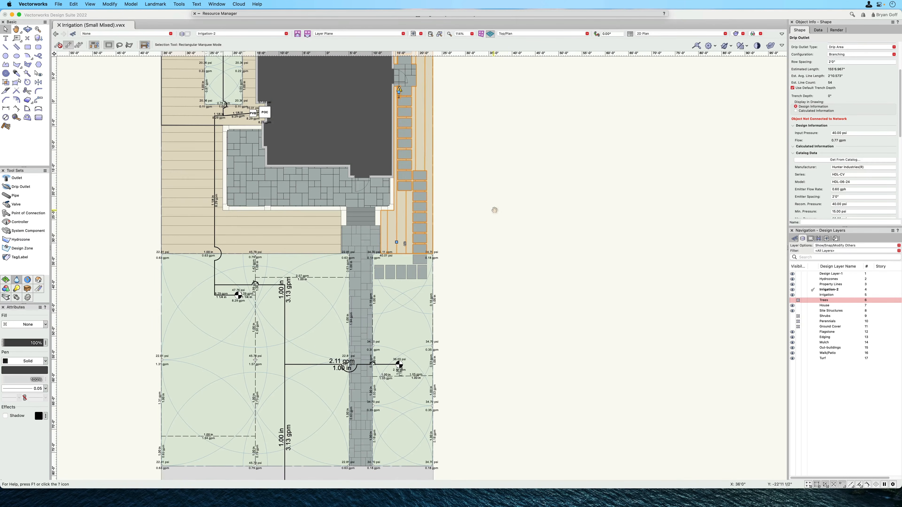
middle_drag(494, 210, 601, 191)
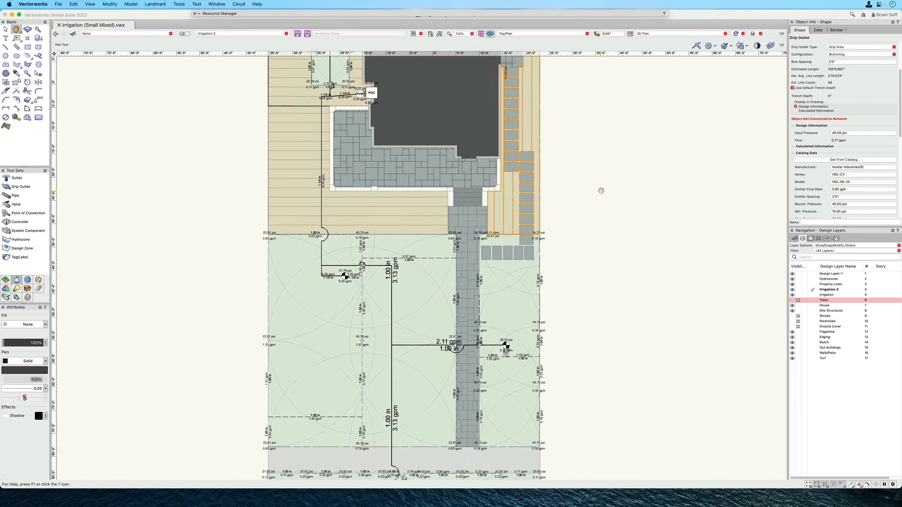
click(12, 197)
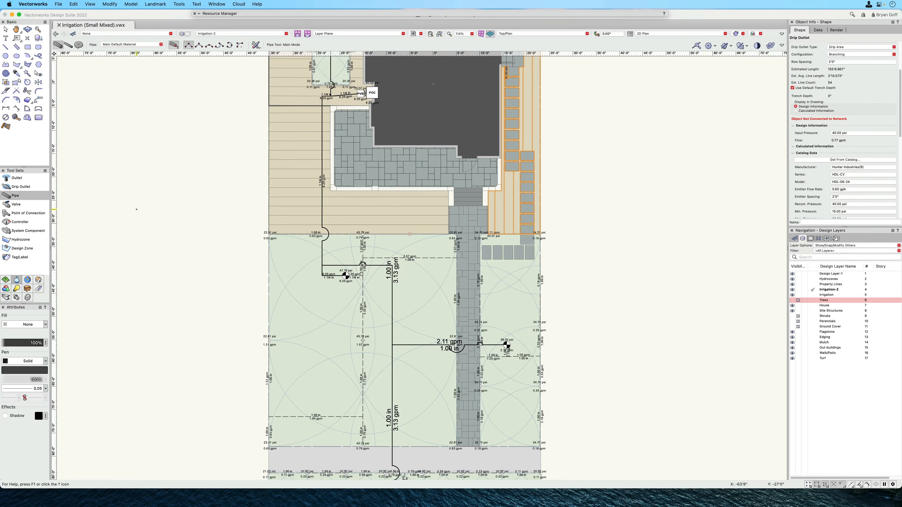
click(504, 217)
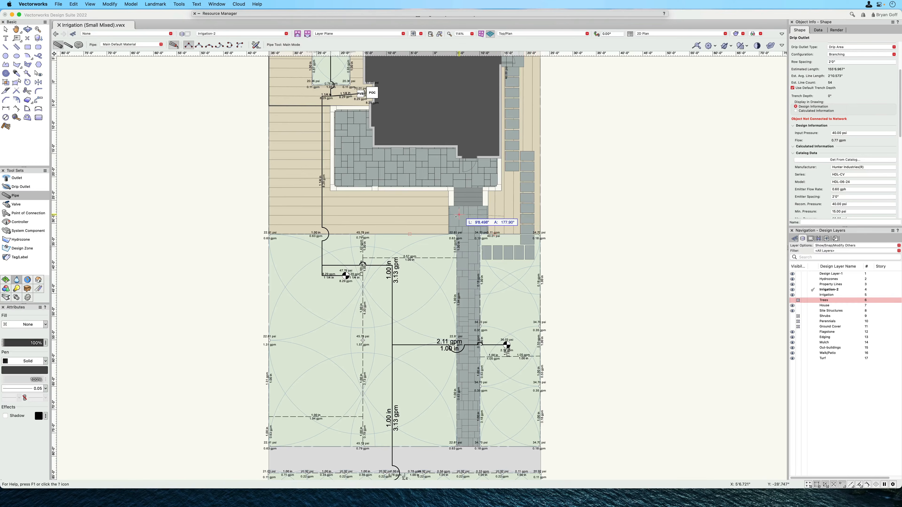
double_click(432, 216)
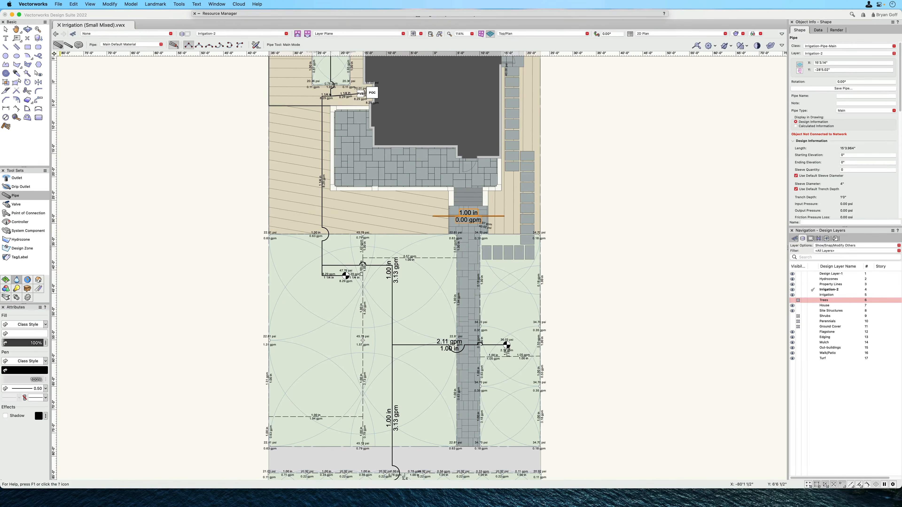
Step: Reposition the L-shaped bed drip outlet's direction point beyond the bed's far side so the drip lines run straight across the plan
click(5, 29)
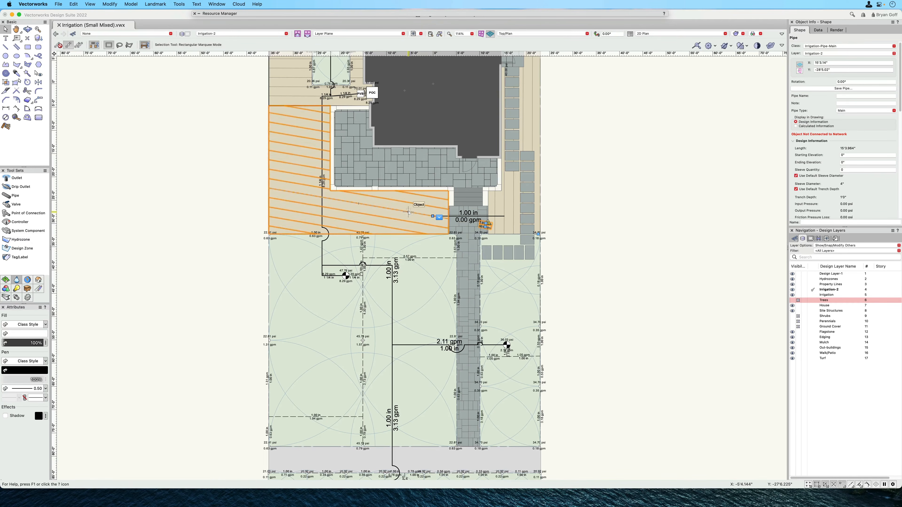
click(405, 219)
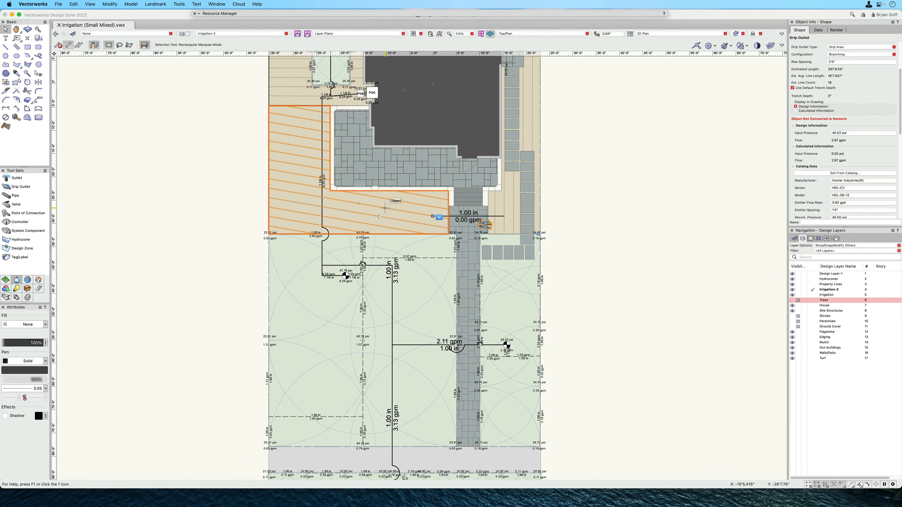
scroll(326, 195, down, 3)
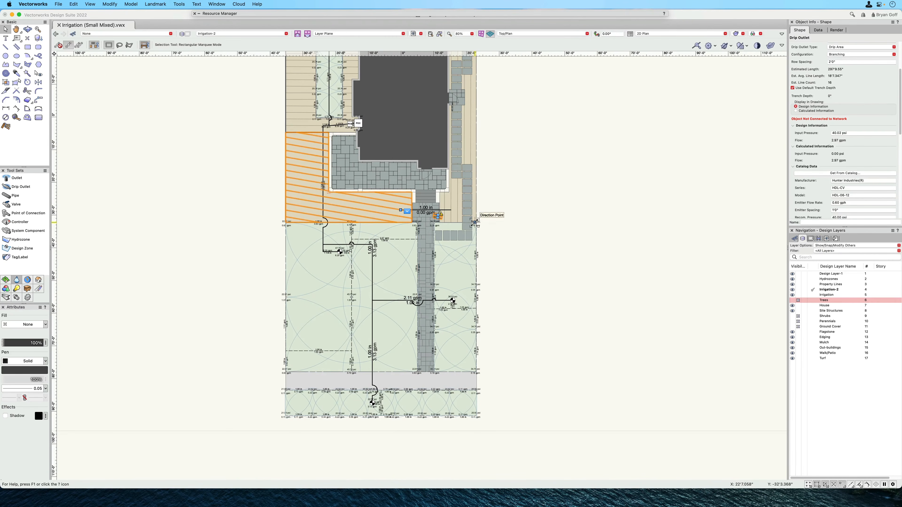
drag(475, 222, 268, 210)
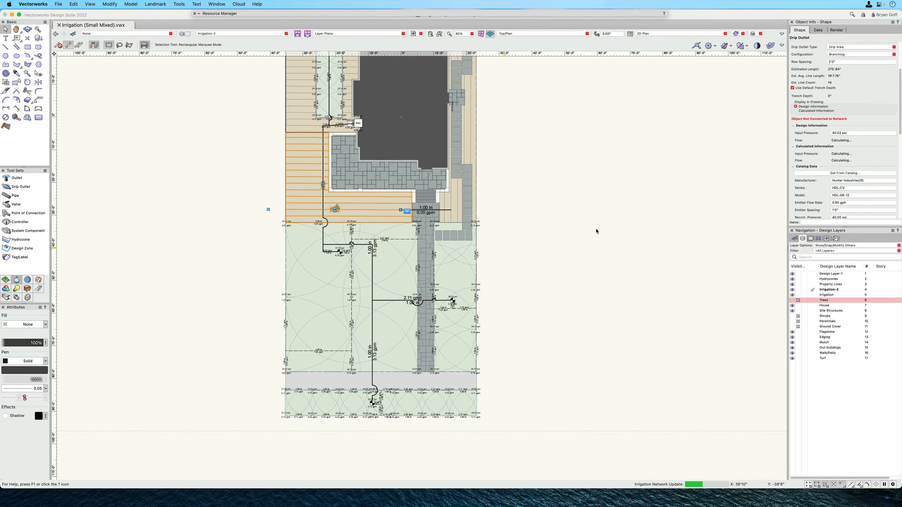
scroll(552, 233, down, 2)
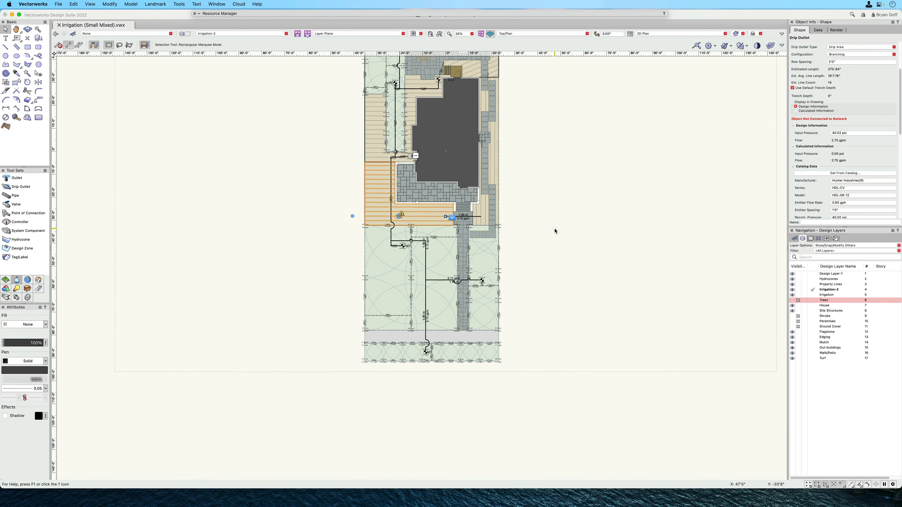
scroll(561, 235, up, 2)
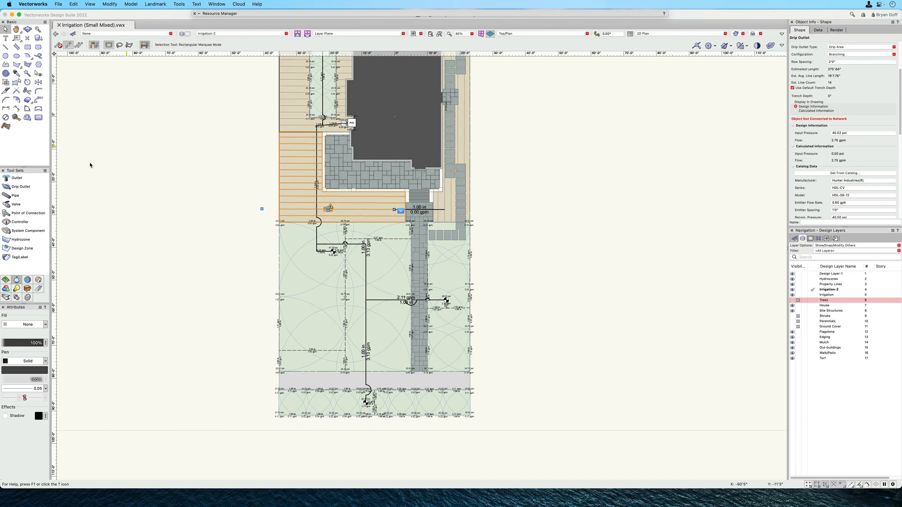
Step: Place a Hunter Drip Control Zone Kits valve in the L-shaped bed at the end of the pipe crossing the walkway
click(23, 208)
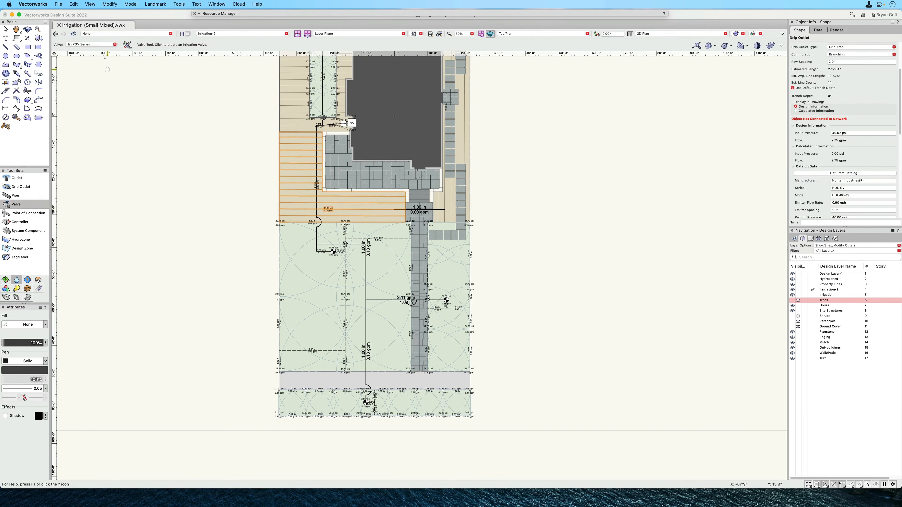
click(98, 46)
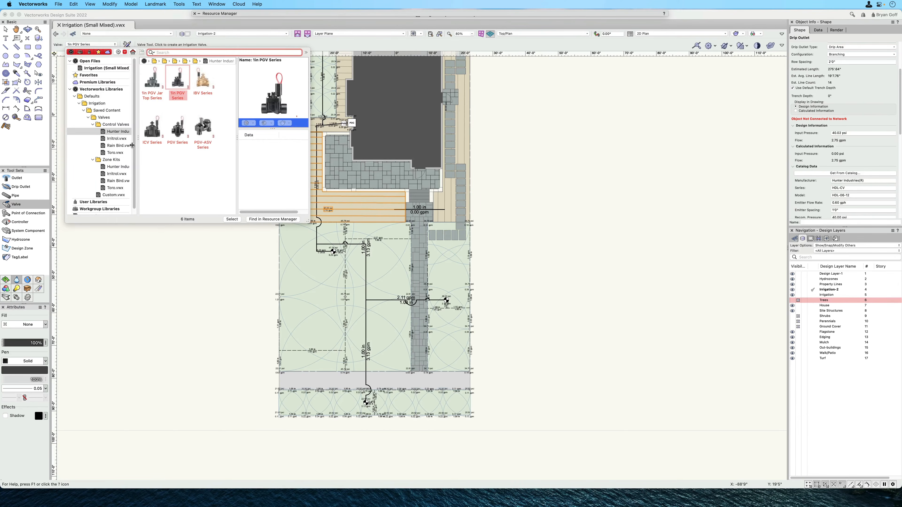
click(118, 166)
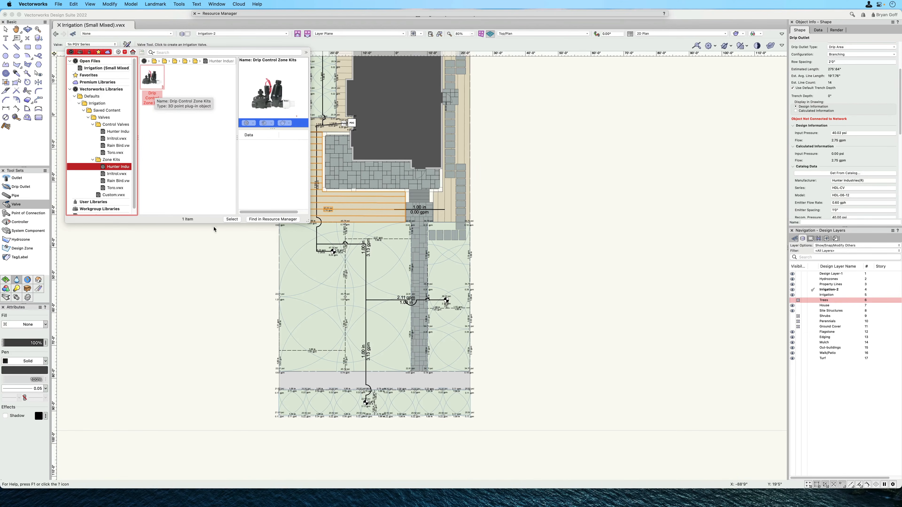
click(232, 219)
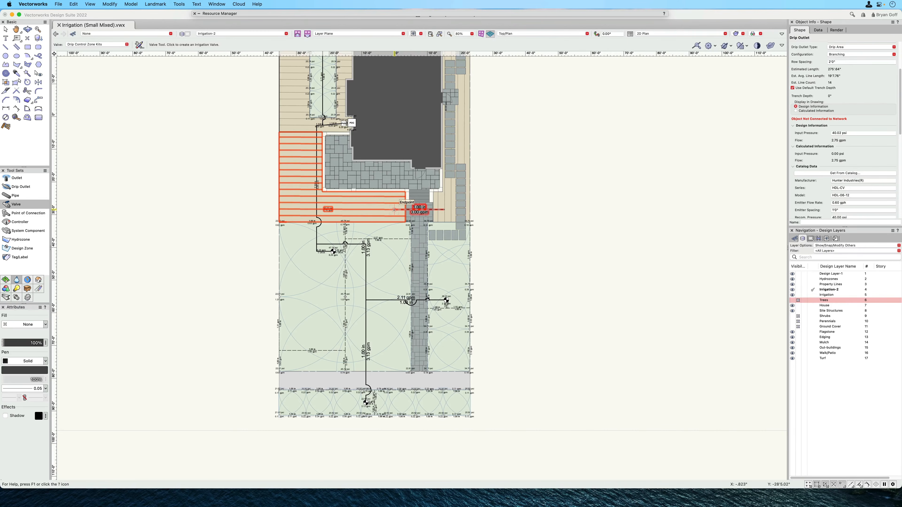
click(394, 210)
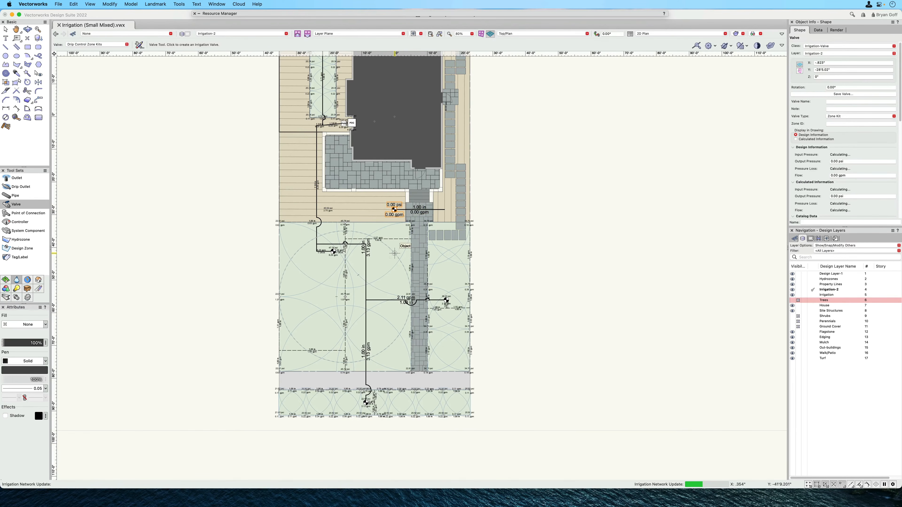
click(5, 29)
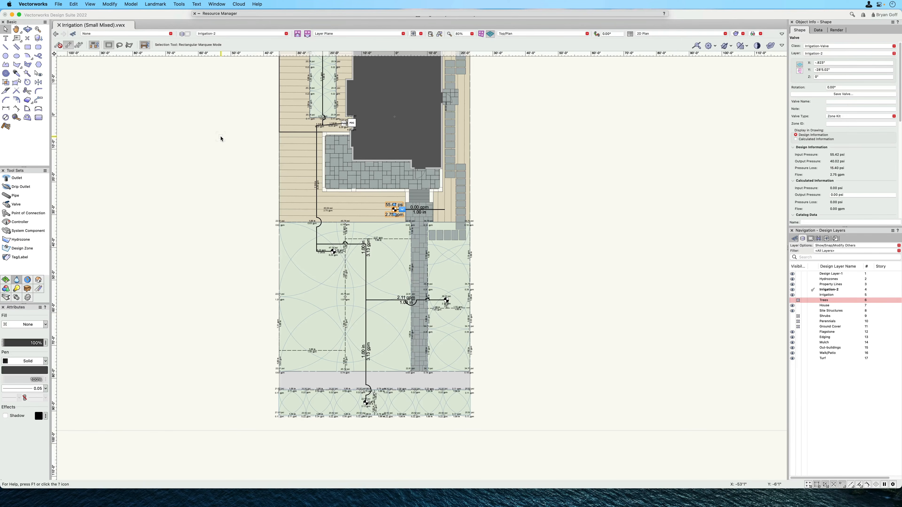
Step: Delete the main pipe that crosses the entry walkway between the two drip beds
click(16, 196)
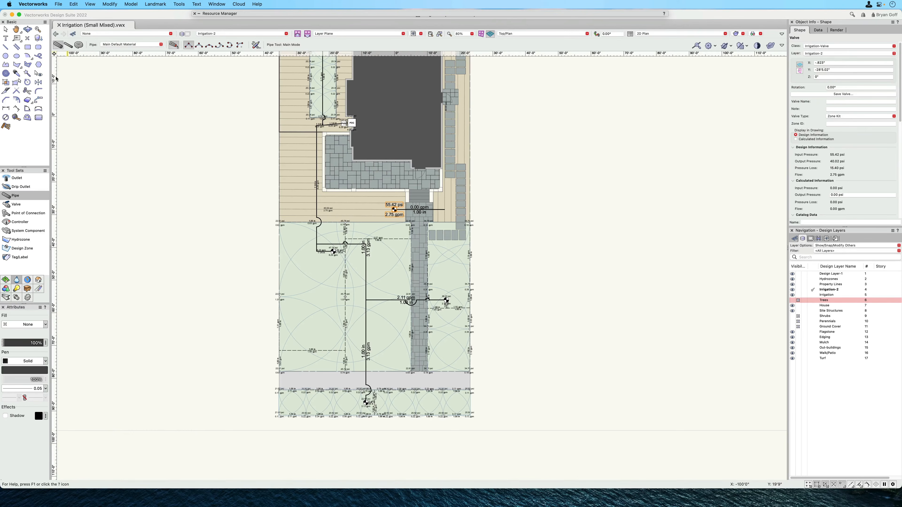
click(6, 29)
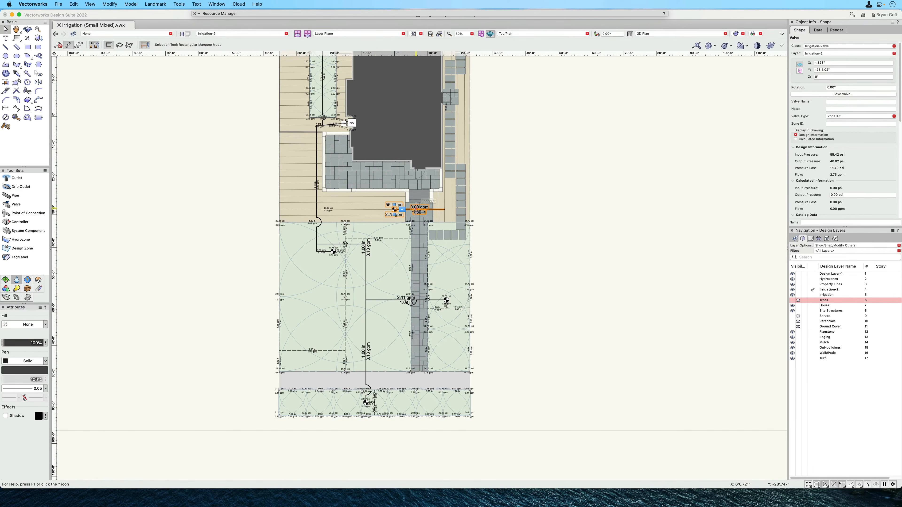
click(415, 211)
key(Delete)
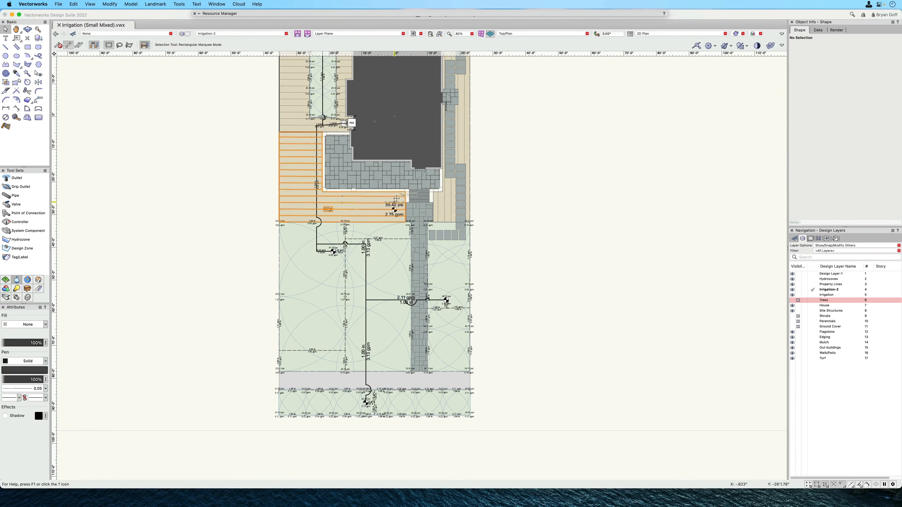
Step: Draw a lateral pipe about 15'4" long from the stepping-stone bed's drip connection point across the walkway to the zone kit valve
scroll(396, 199, up, 4)
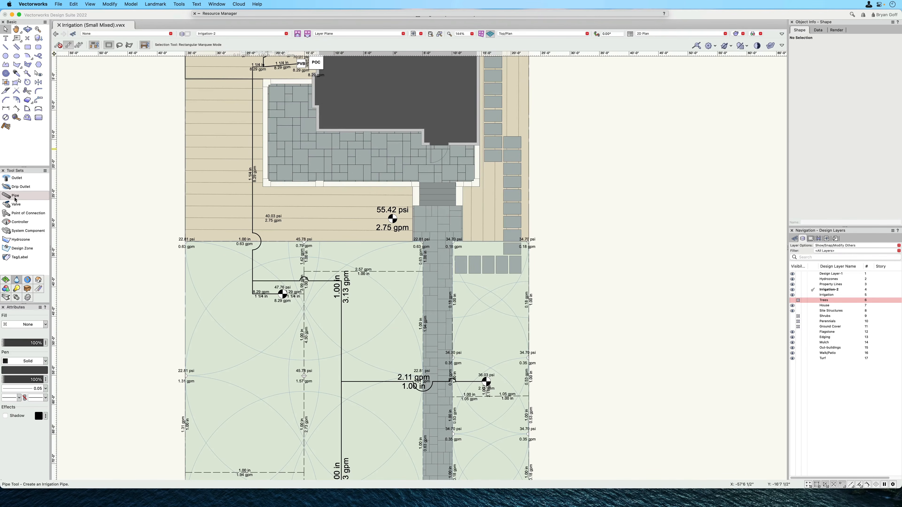
click(15, 197)
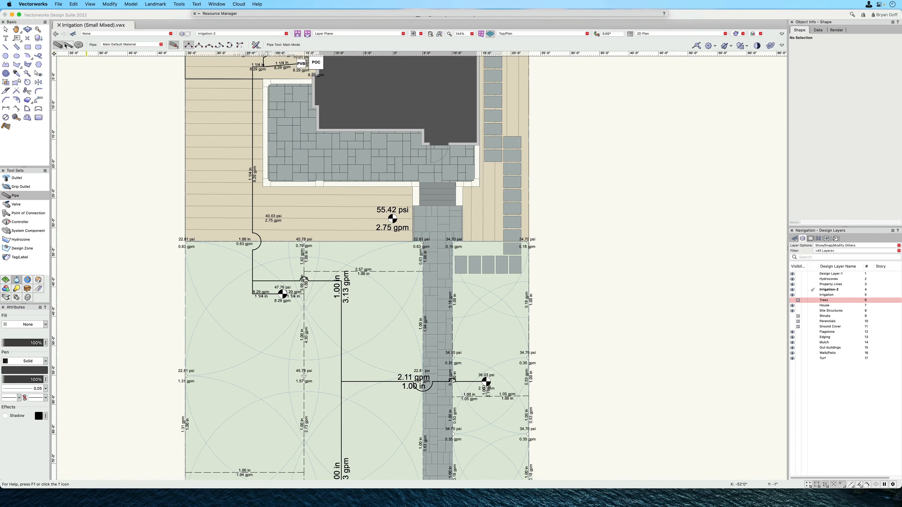
click(66, 45)
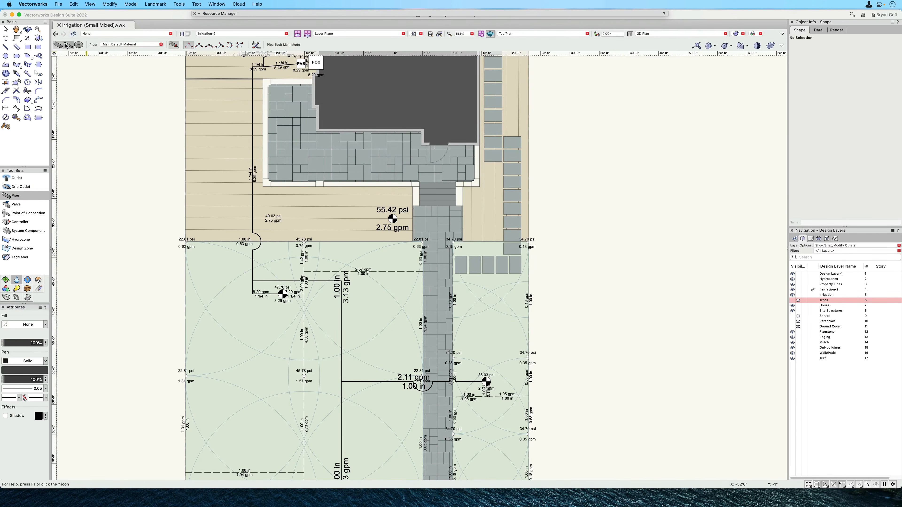
click(484, 219)
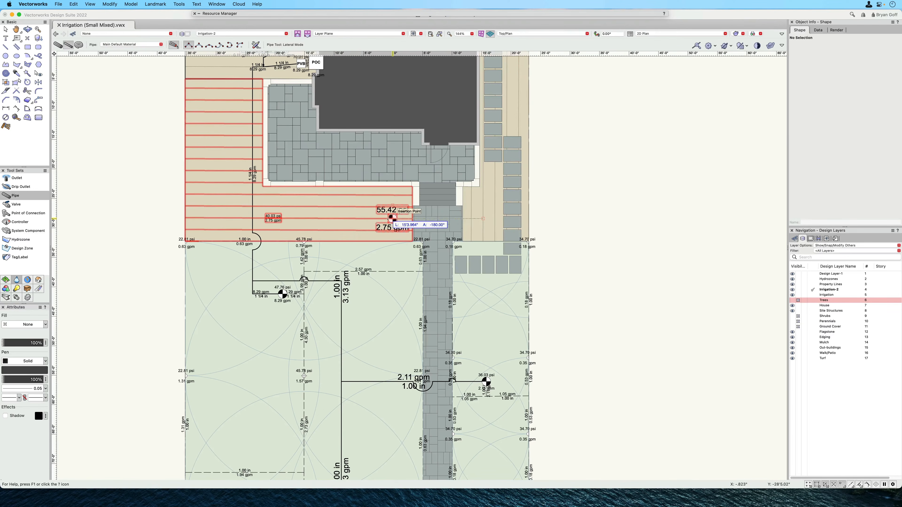
double_click(392, 219)
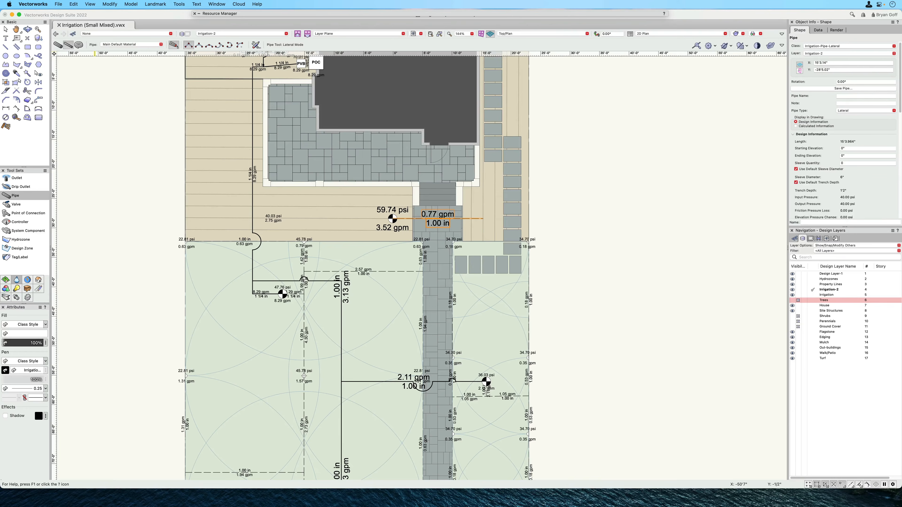
key(x)
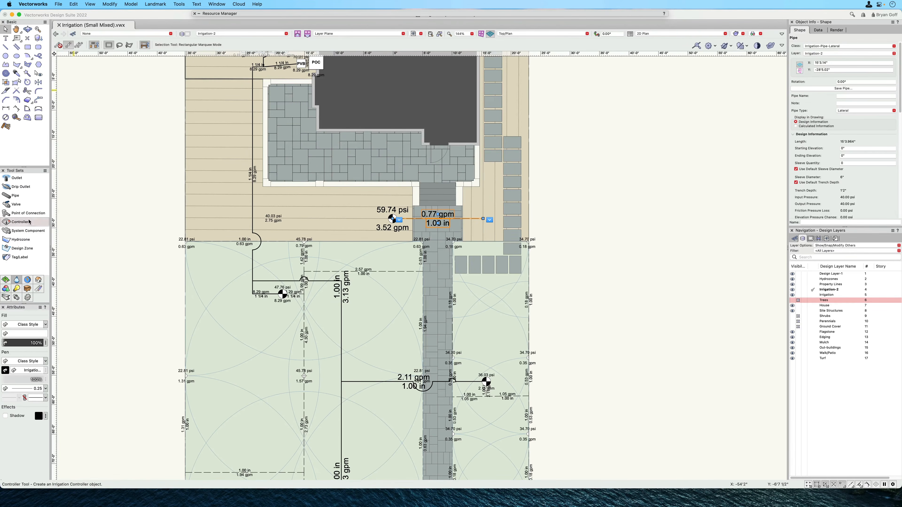
Step: Draw an L-shaped main pipe about 24'4" long from the zone kit valve through the front lawn to the existing main line
click(15, 195)
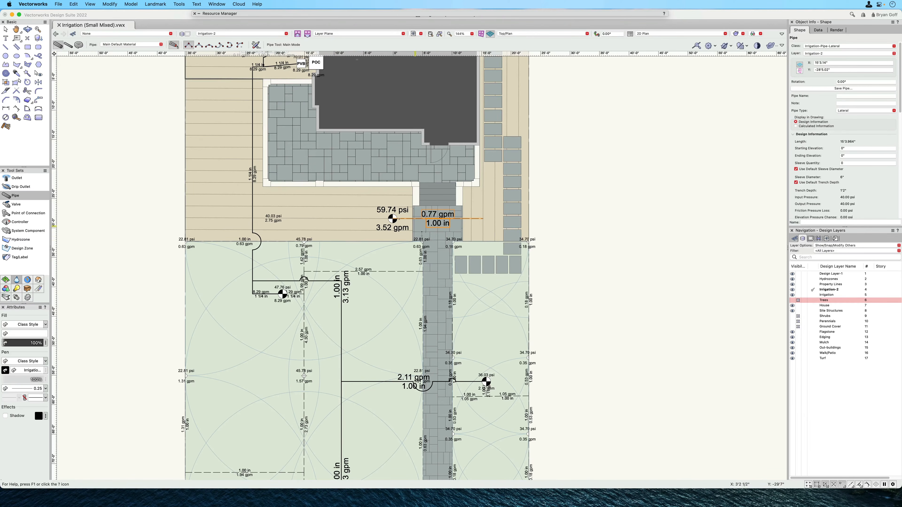
click(392, 218)
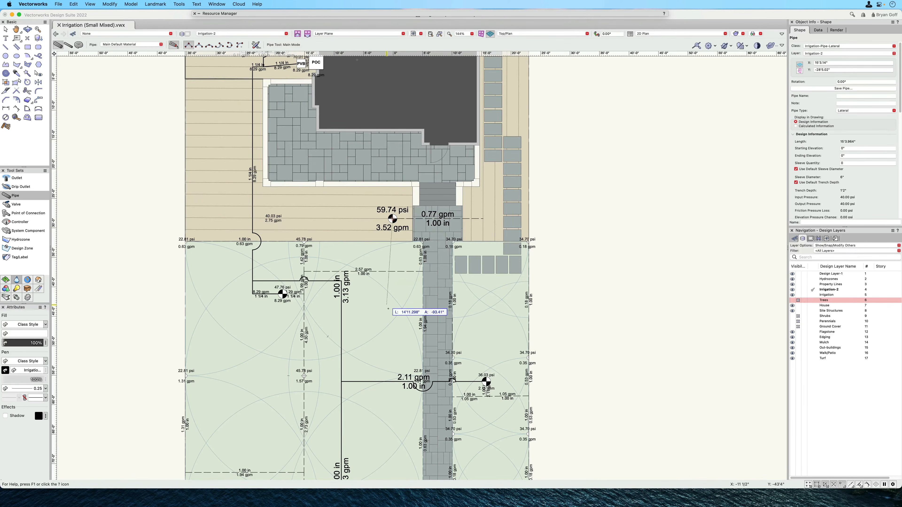
click(392, 311)
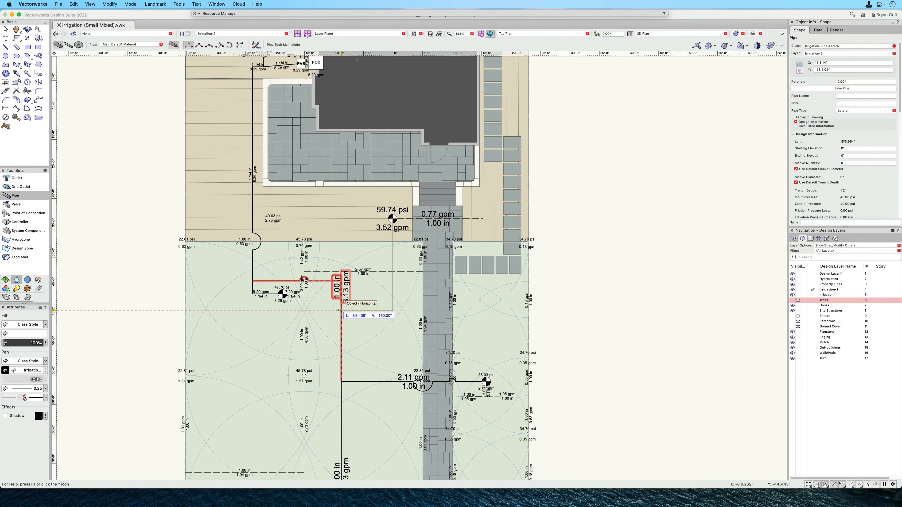
double_click(341, 311)
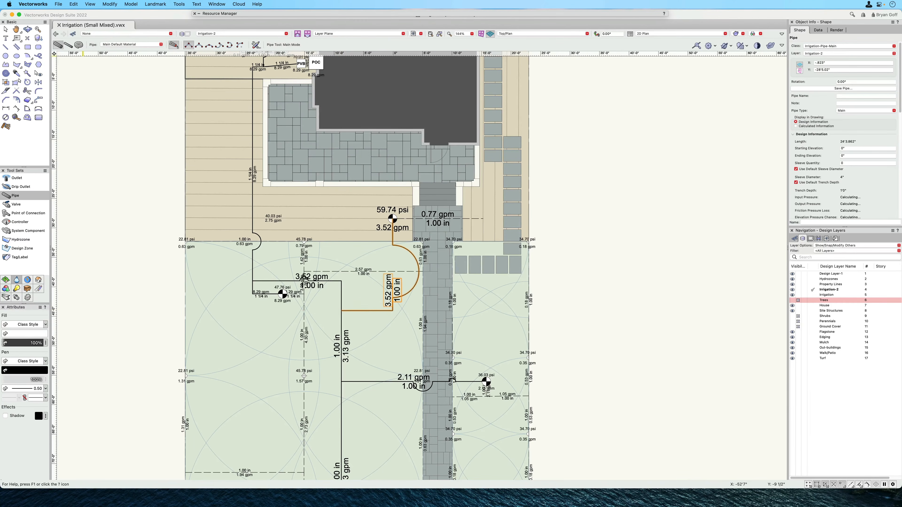
click(6, 31)
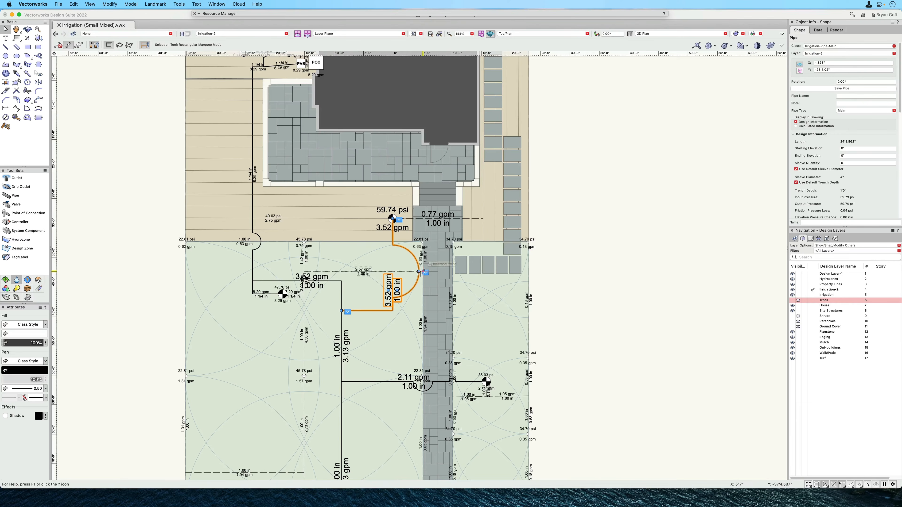
Step: Shrink the jump arc of the selected main pipe where it crosses the dashed lateral line in the front lawn
drag(401, 272, 401, 272)
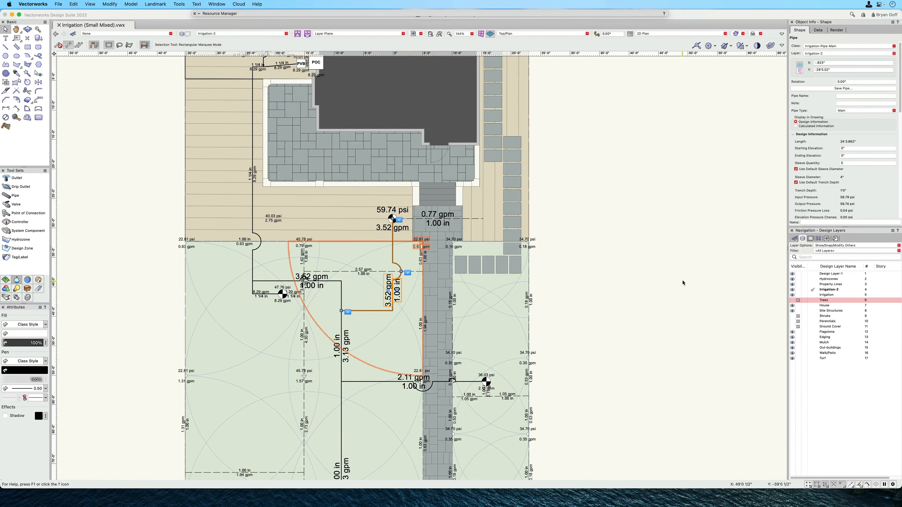
Step: Set the point of connection's service line type to Copper Type L and its service line size to 3/4 in
scroll(680, 278, down, 3)
scroll(472, 248, up, 3)
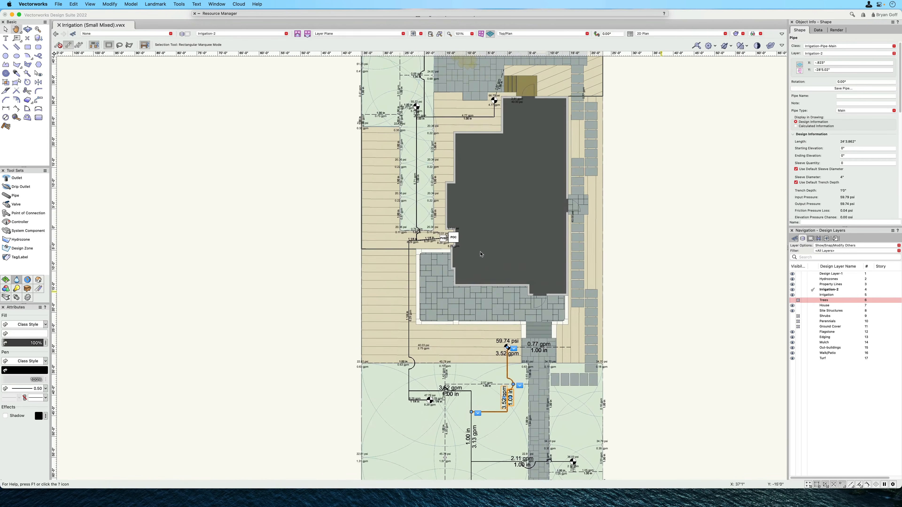
click(454, 236)
scroll(455, 235, up, 6)
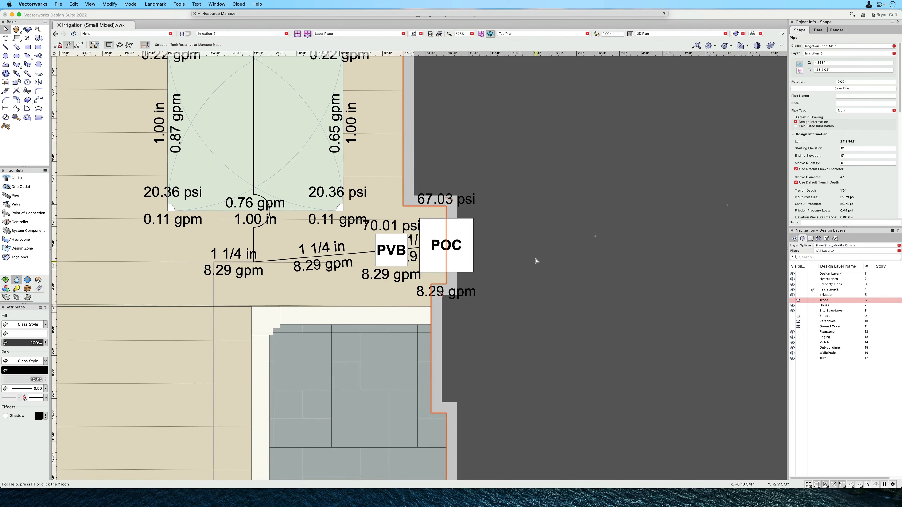
click(459, 254)
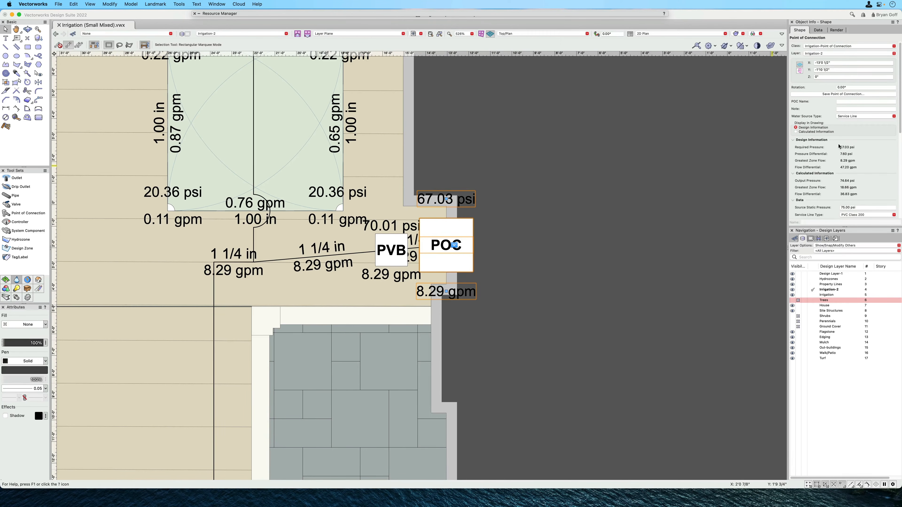
scroll(826, 145, down, 5)
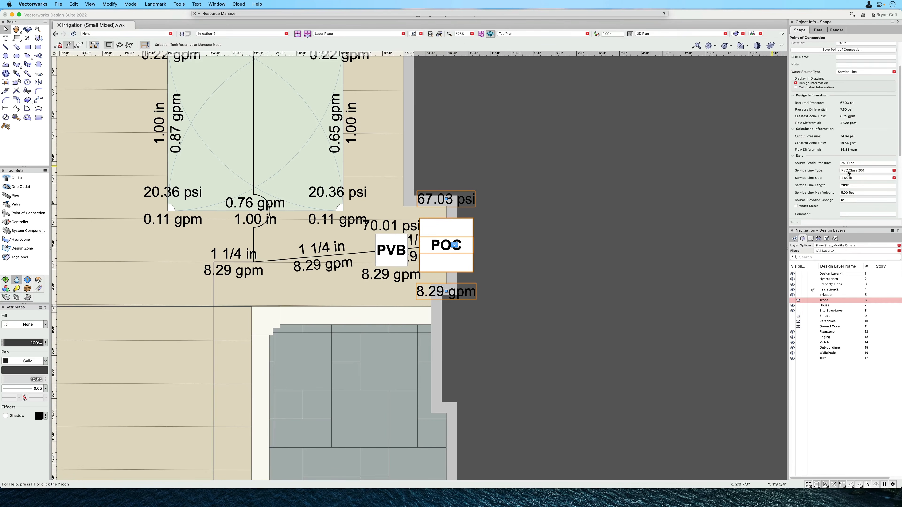
click(849, 171)
click(857, 184)
click(857, 179)
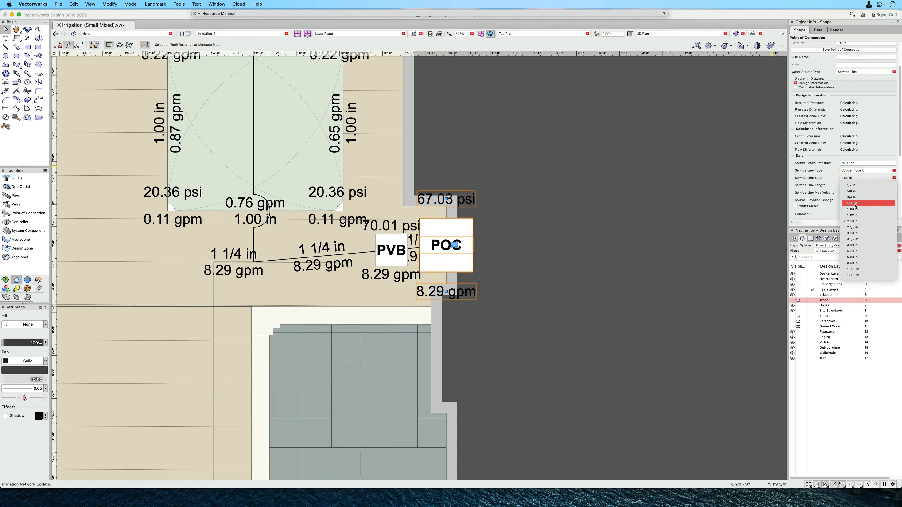
click(853, 197)
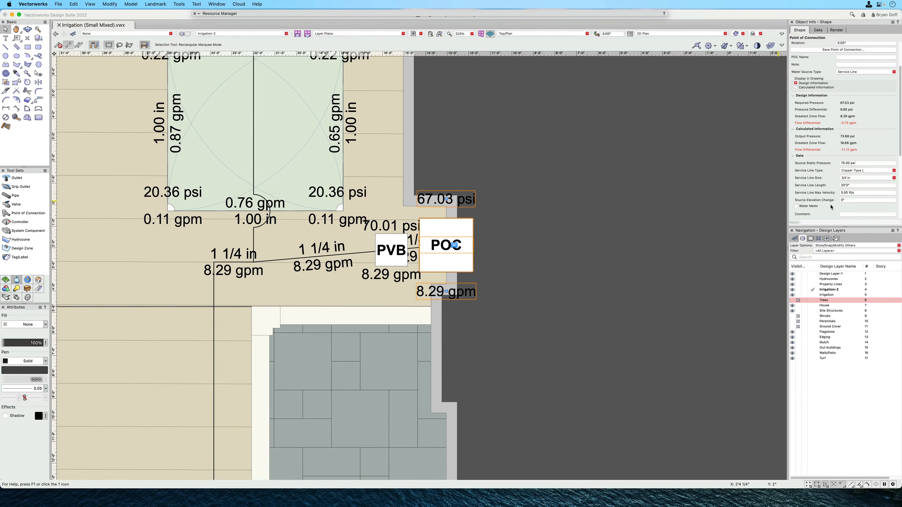
Step: Add a water meter to the point of connection and set its meter size to 3/4
click(796, 206)
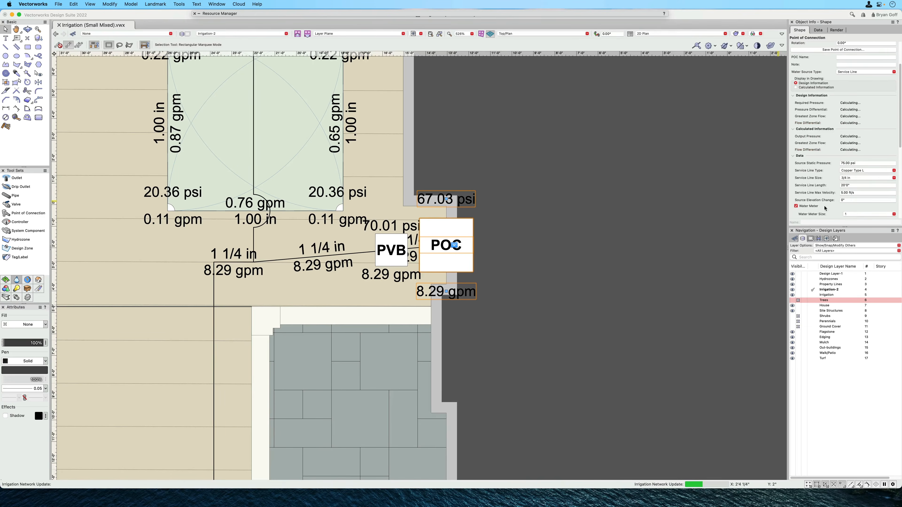
scroll(854, 206, down, 1)
click(855, 201)
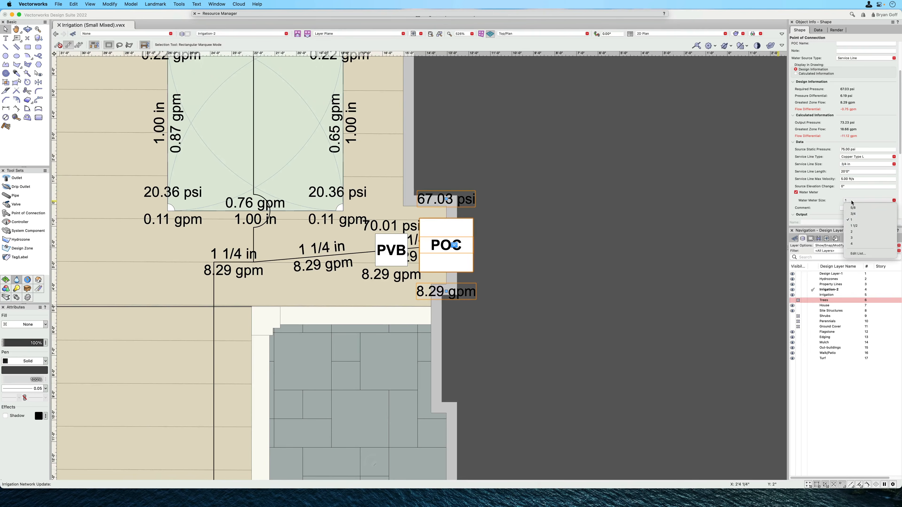
click(854, 214)
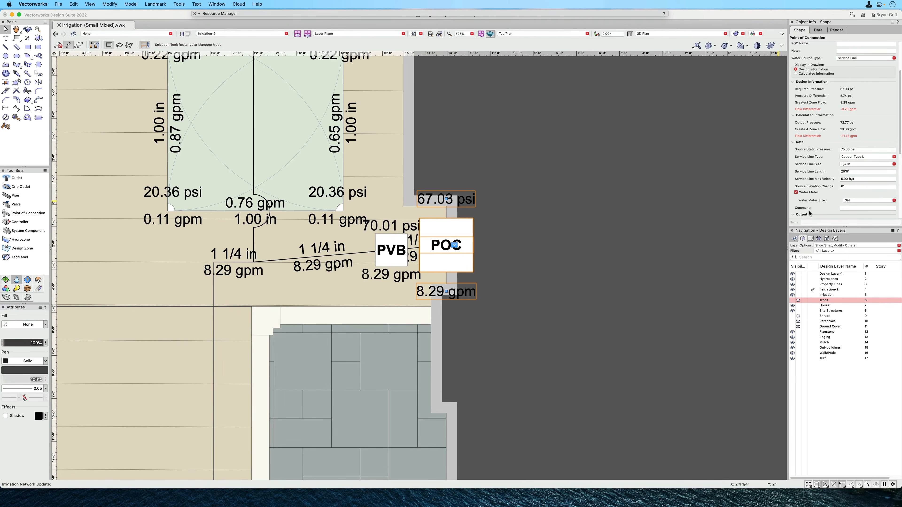
Step: Display the network's calculated information and examine the sprinkler coverage around the front lawn and street strip
scroll(846, 192, up, 2)
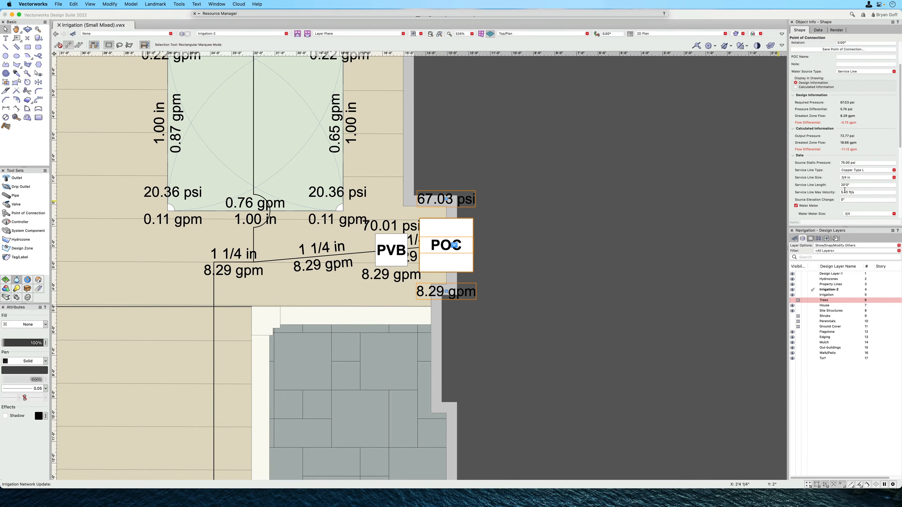
click(796, 87)
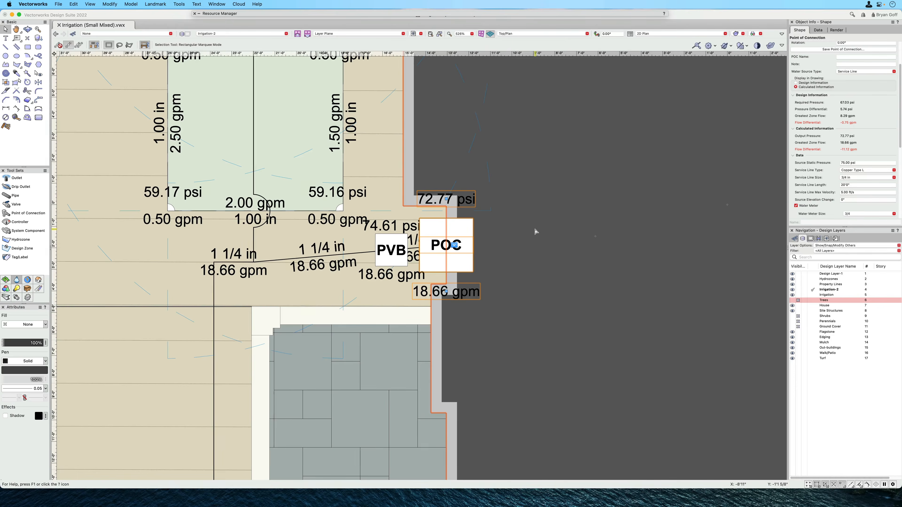
scroll(535, 229, down, 3)
scroll(535, 229, down, 3)
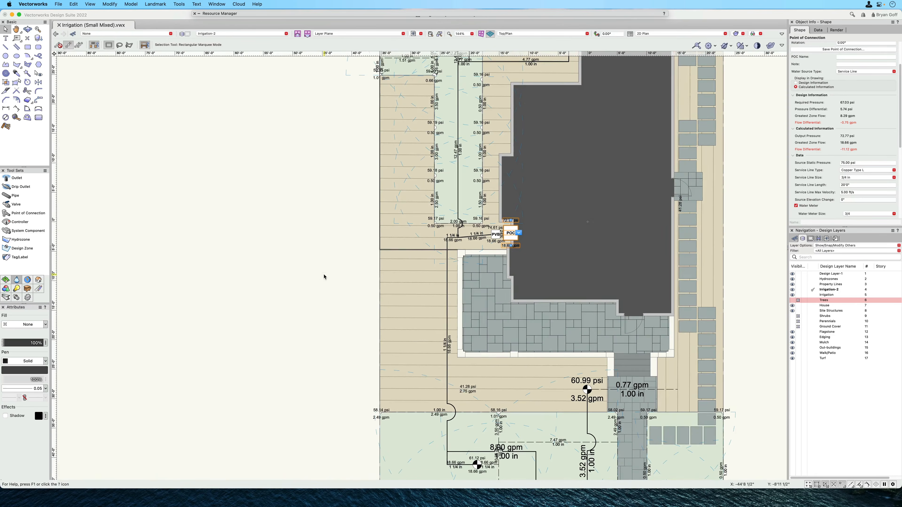
middle_drag(312, 263, 228, 133)
scroll(223, 183, down, 2)
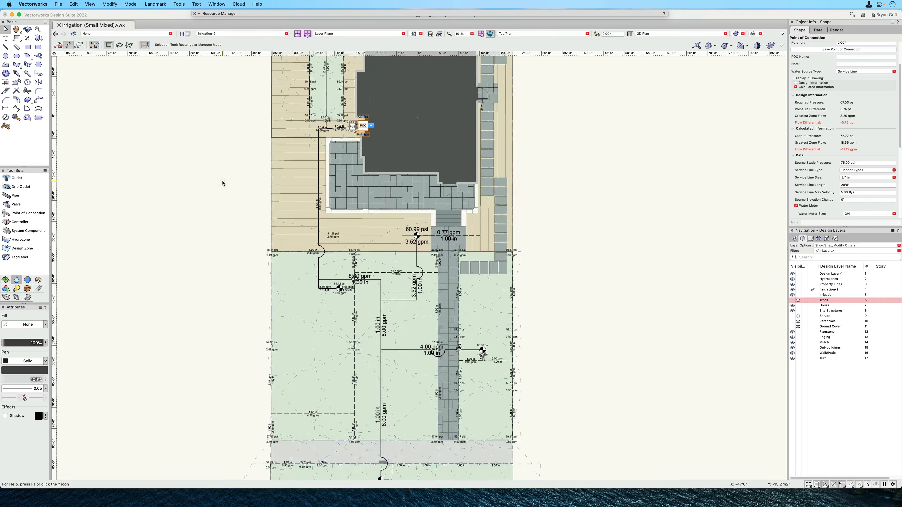
scroll(223, 183, down, 1)
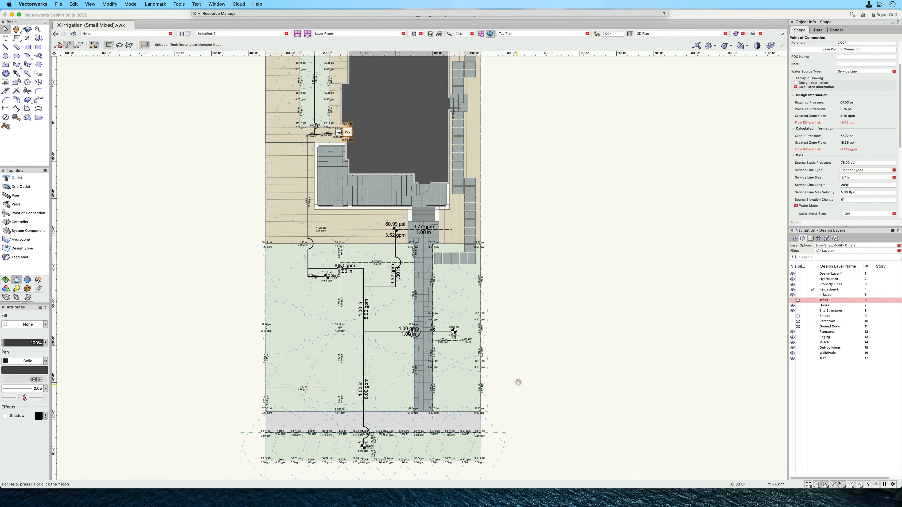
middle_drag(517, 382, 637, 245)
scroll(589, 350, up, 2)
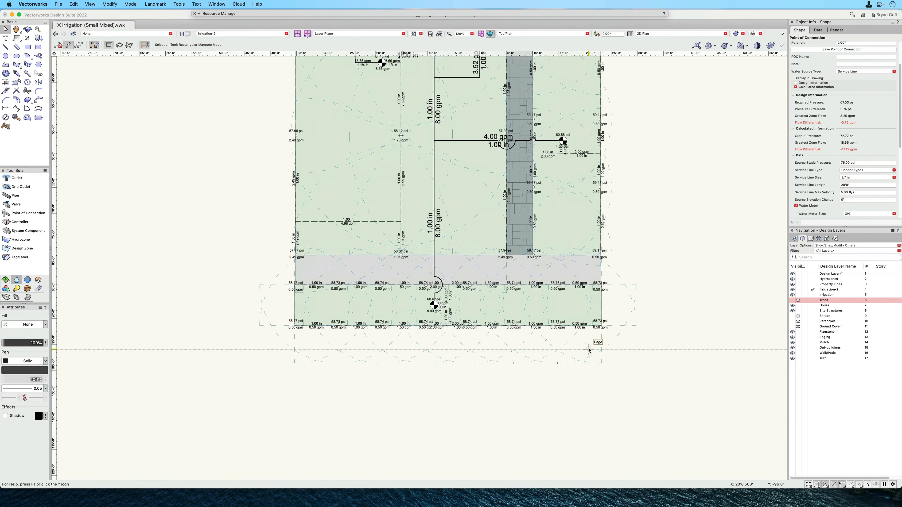
scroll(589, 350, up, 5)
click(609, 374)
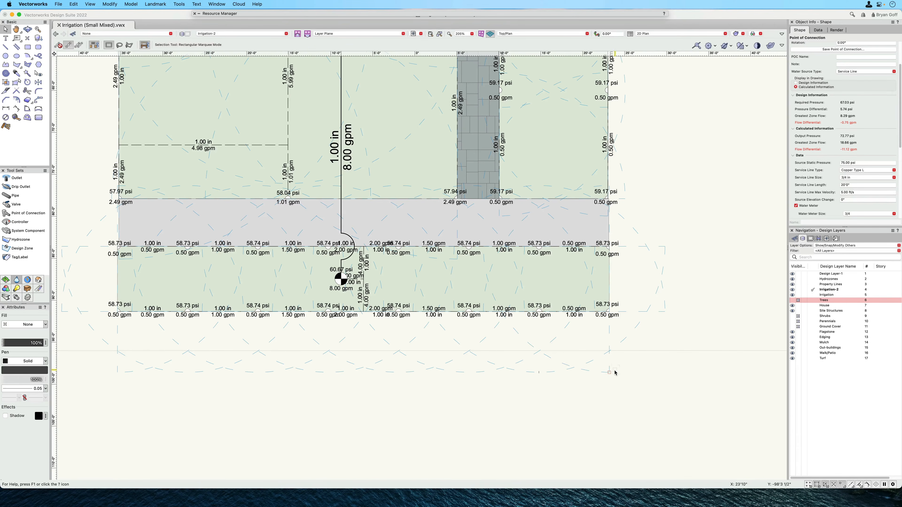
scroll(542, 400, down, 6)
scroll(542, 400, down, 4)
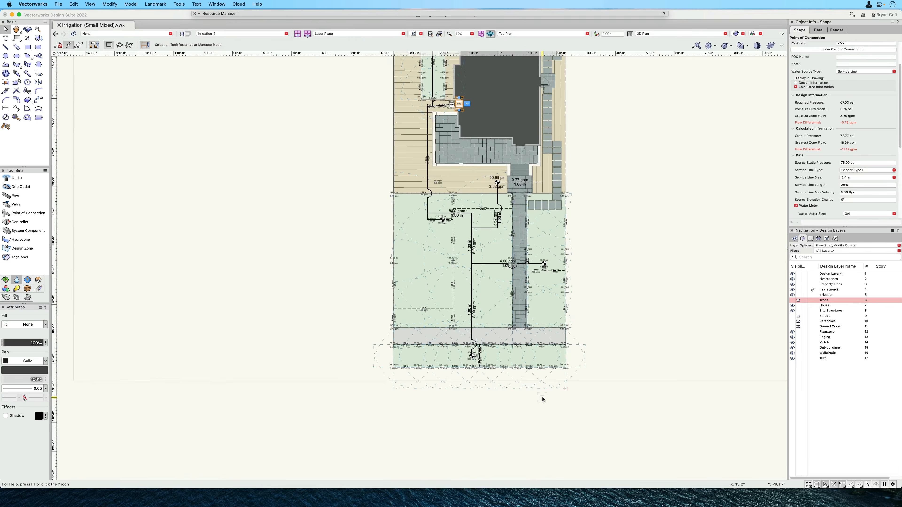
Step: Switch the network display back to Design Information and deselect the point of connection
click(796, 82)
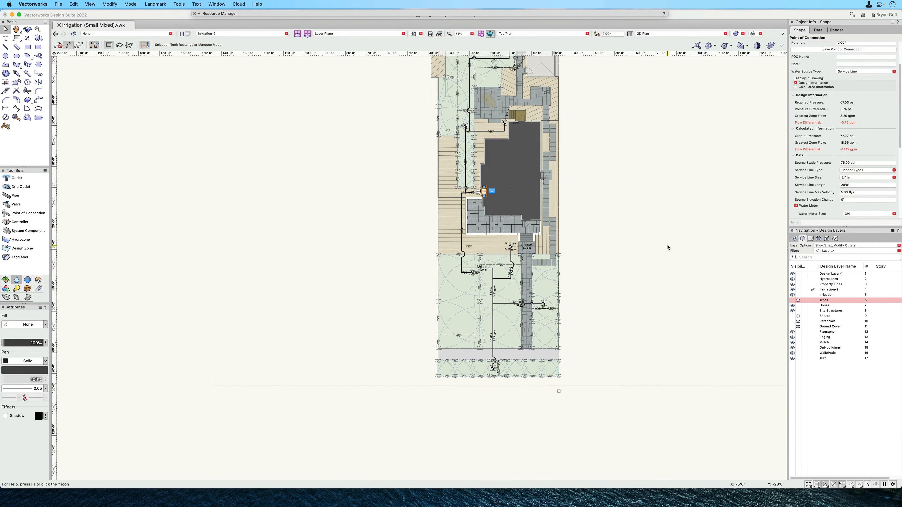
scroll(623, 227, up, 5)
scroll(622, 227, right, 4)
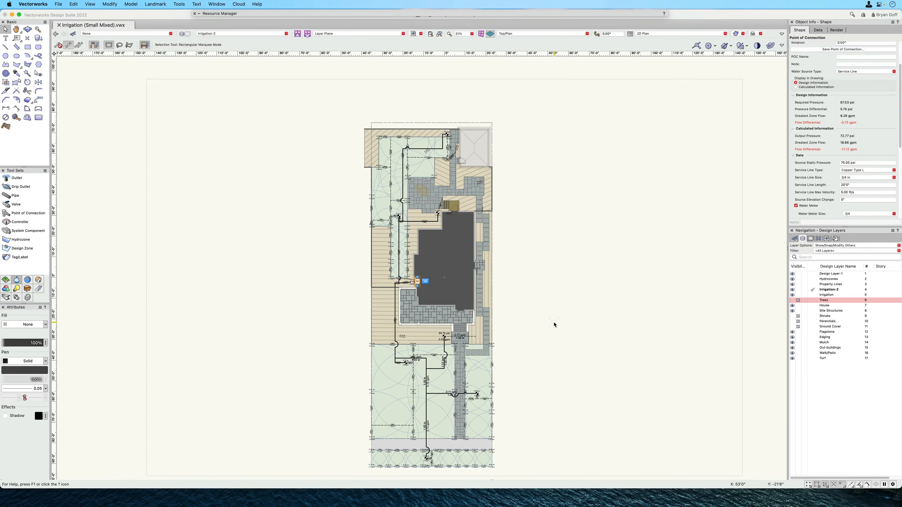
click(554, 323)
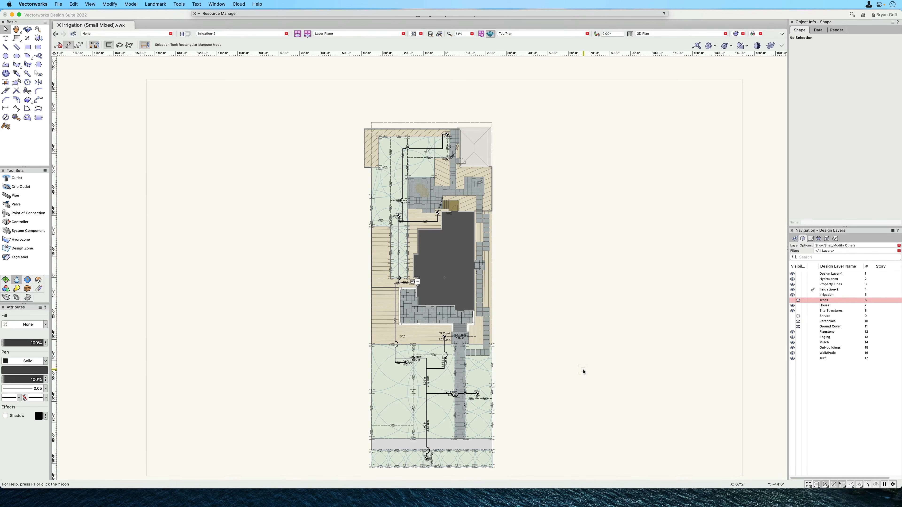
Step: Select all components connected to the point of connection, check the selection across the whole plan, and clear it
key(h)
mouse_move(580, 346)
mouse_down()
mouse_move(586, 302)
mouse_move(576, 316)
mouse_up()
key(x)
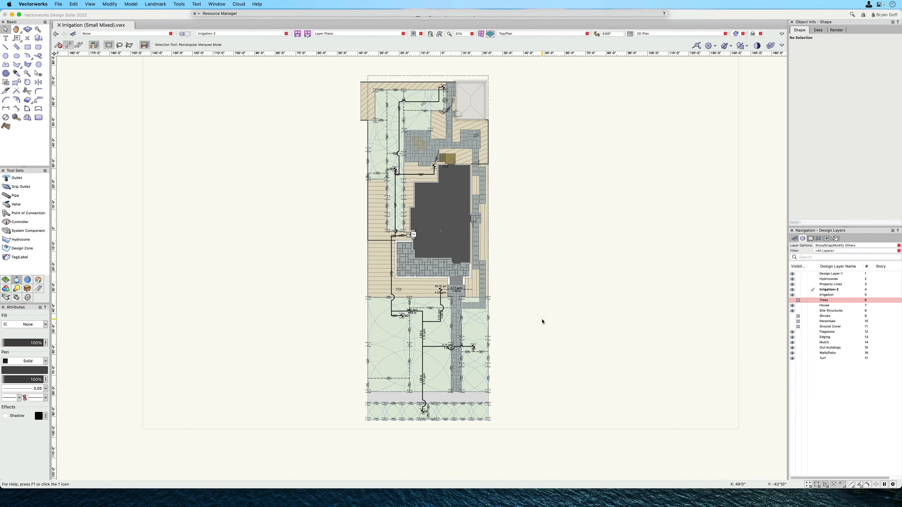
click(166, 4)
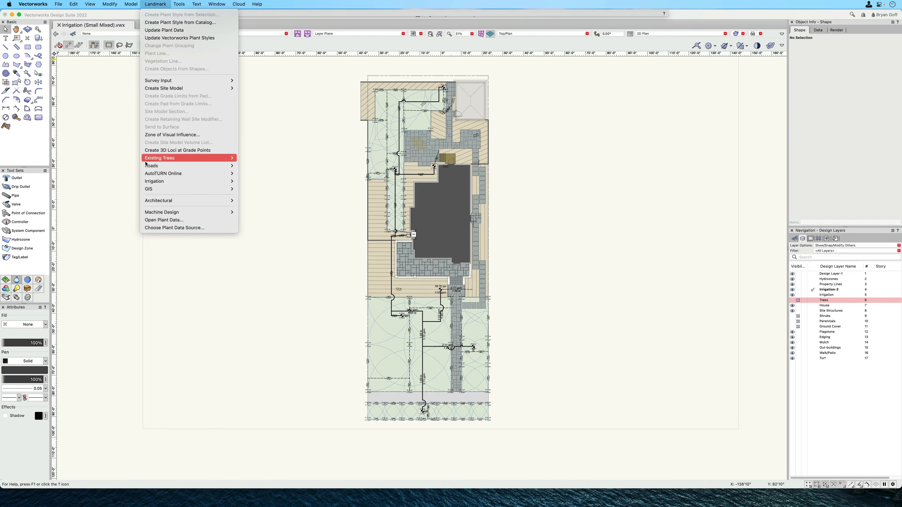
mouse_move(207, 183)
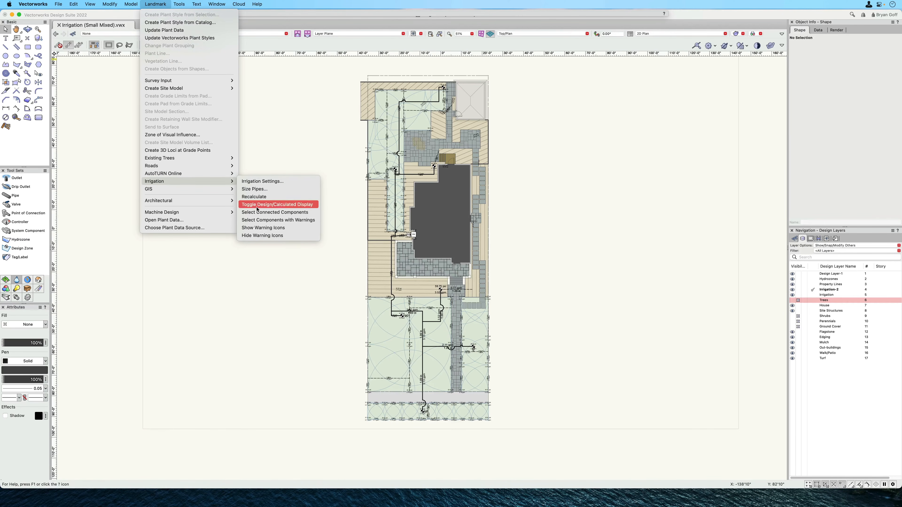
click(275, 213)
scroll(416, 233, up, 5)
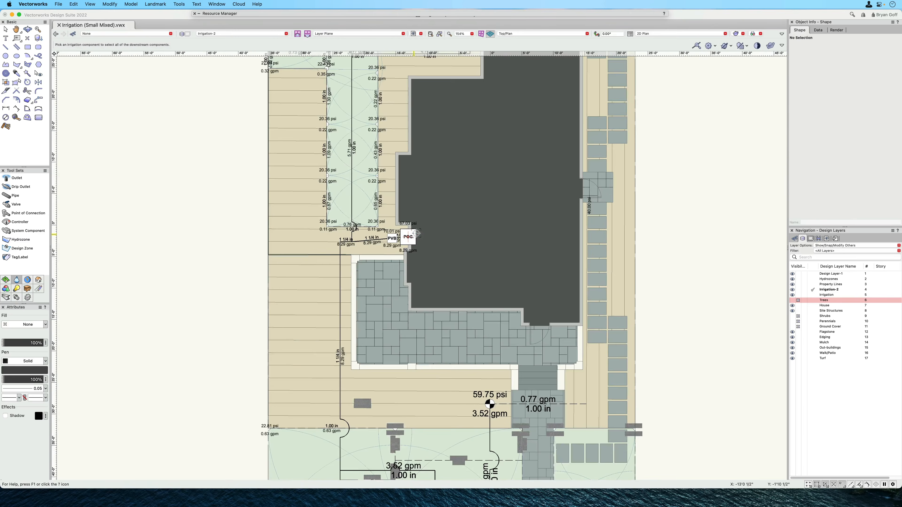
click(408, 236)
scroll(162, 259, down, 5)
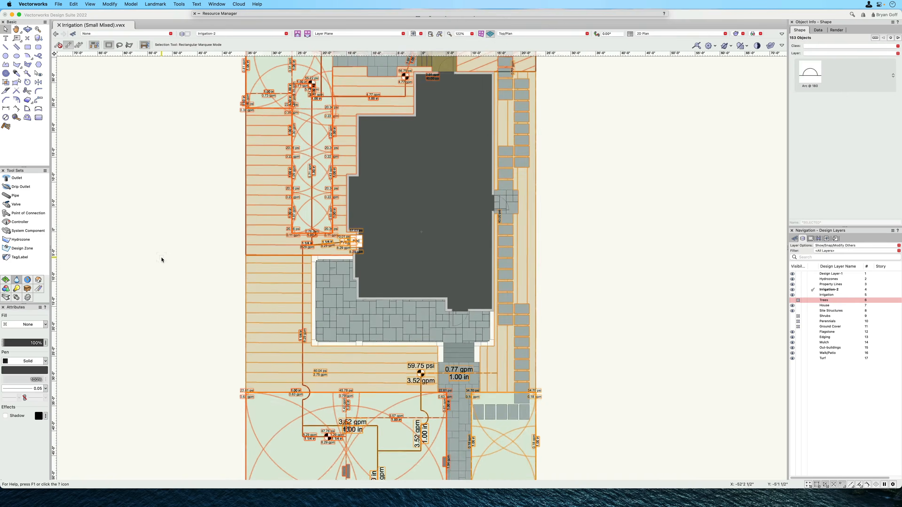
scroll(161, 259, down, 2)
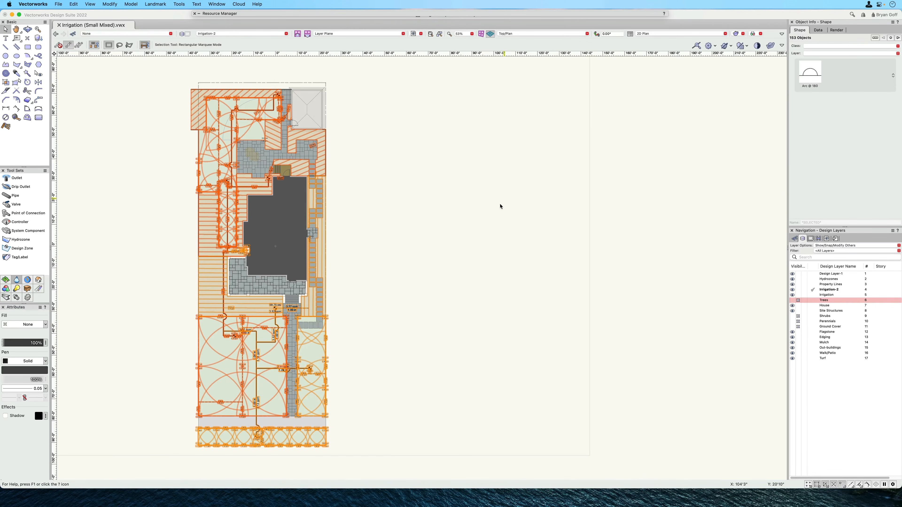
mouse_move(429, 213)
middle_down()
mouse_move(493, 199)
mouse_move(590, 202)
mouse_move(585, 196)
middle_up()
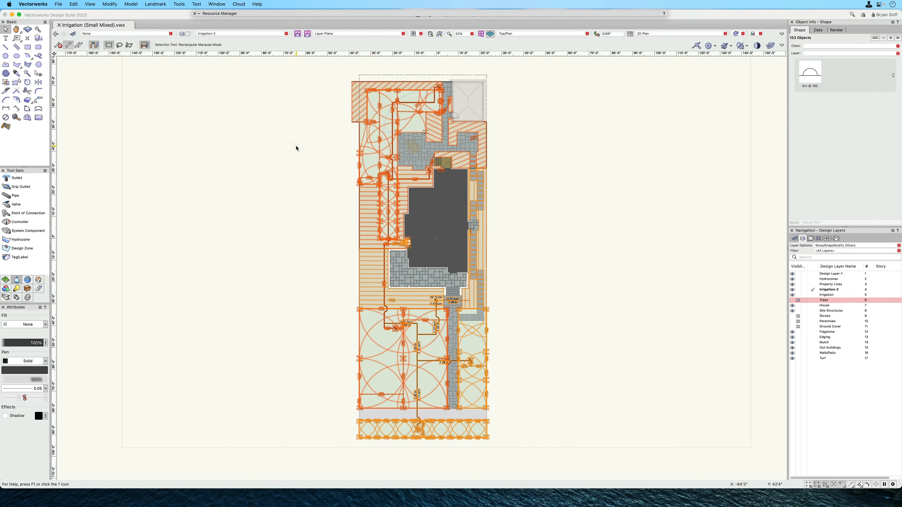
click(293, 145)
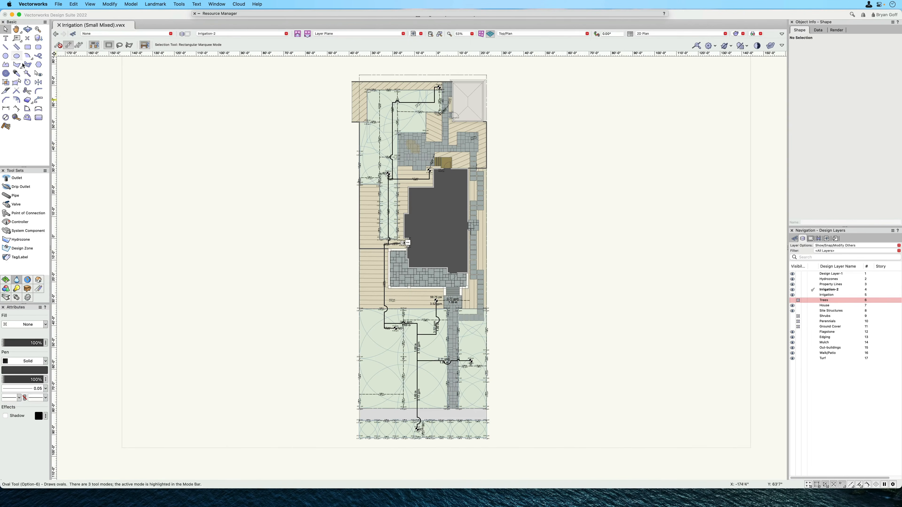
Step: Select all spray outlets with the Select Similar tool and turn off their pressure and flow labels
click(27, 74)
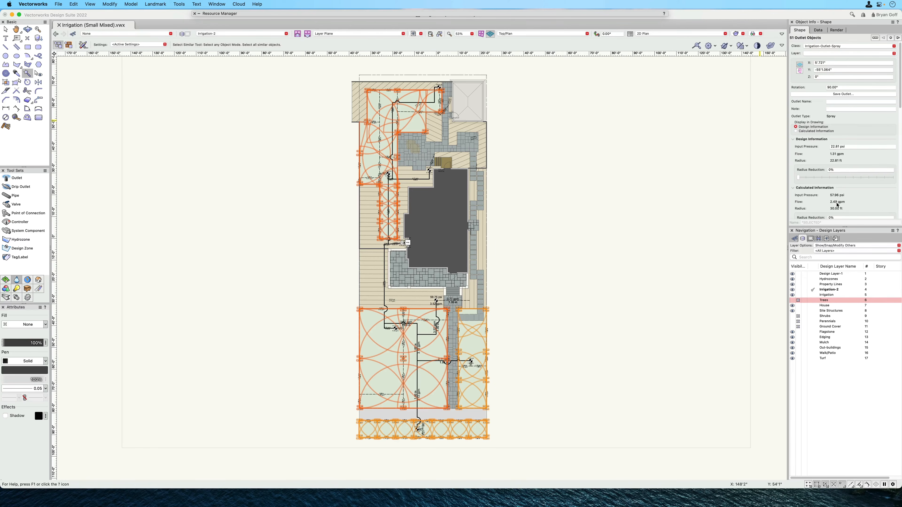
scroll(831, 188, down, 5)
scroll(832, 187, down, 6)
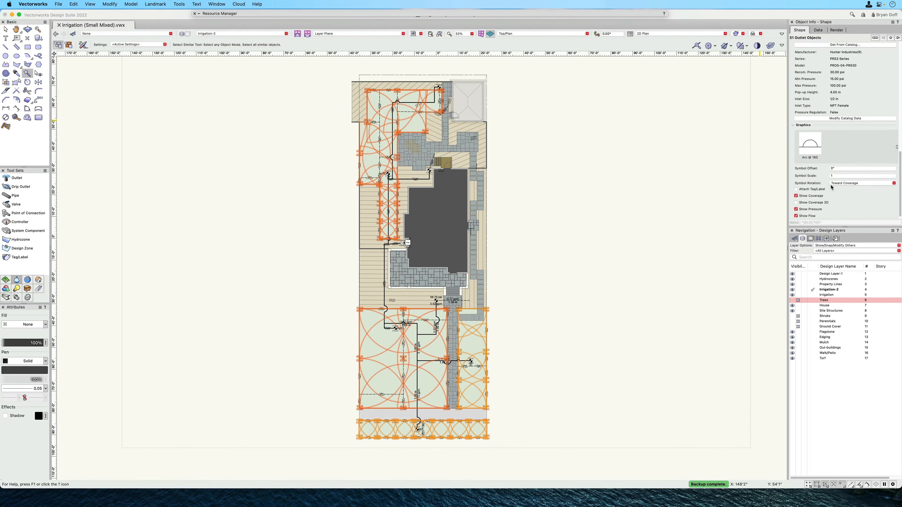
click(796, 208)
click(796, 213)
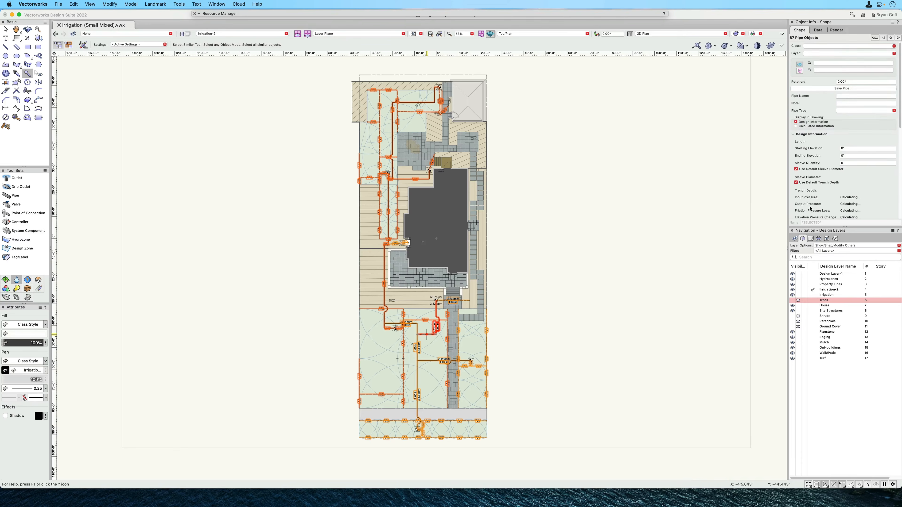
Step: Turn off the nominal diameter and flow labels for all similar pipes in the plan
scroll(811, 183, down, 10)
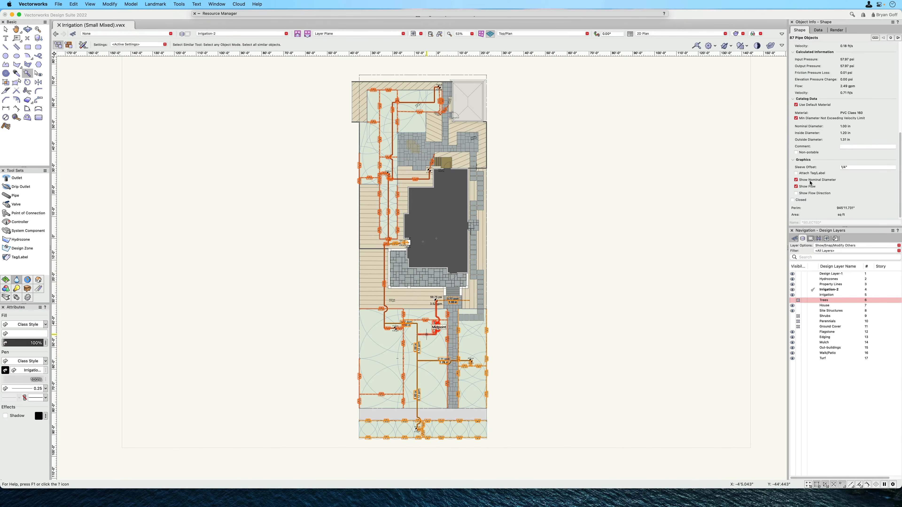
click(796, 180)
click(796, 180)
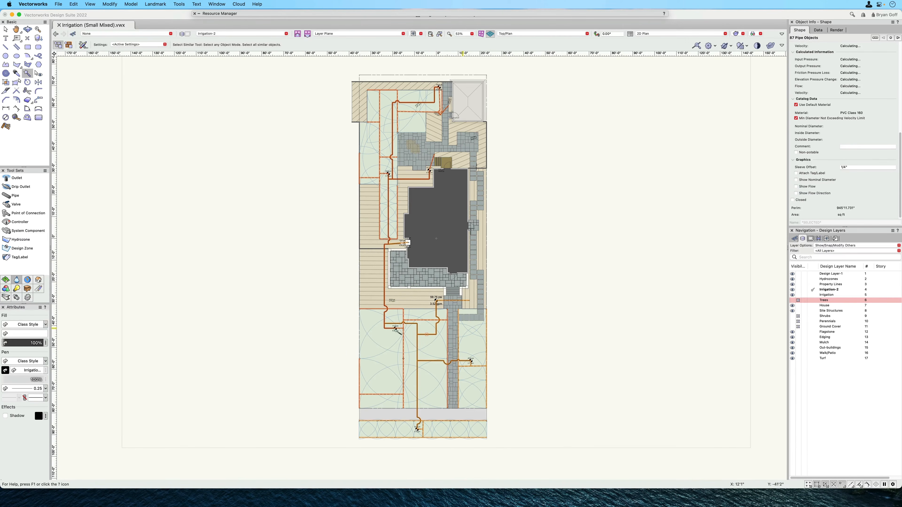
Step: Select all similar valves in the plan and turn off their input pressure and flow labels
click(436, 300)
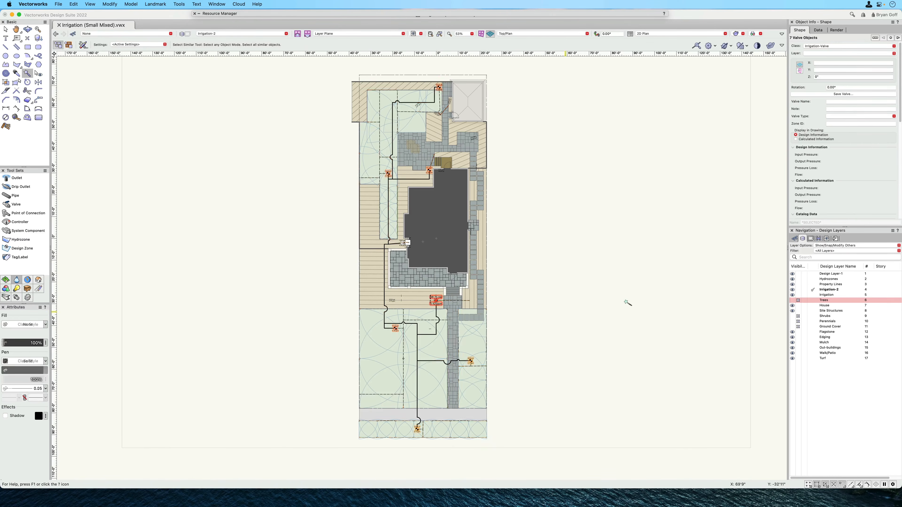
scroll(829, 193, down, 10)
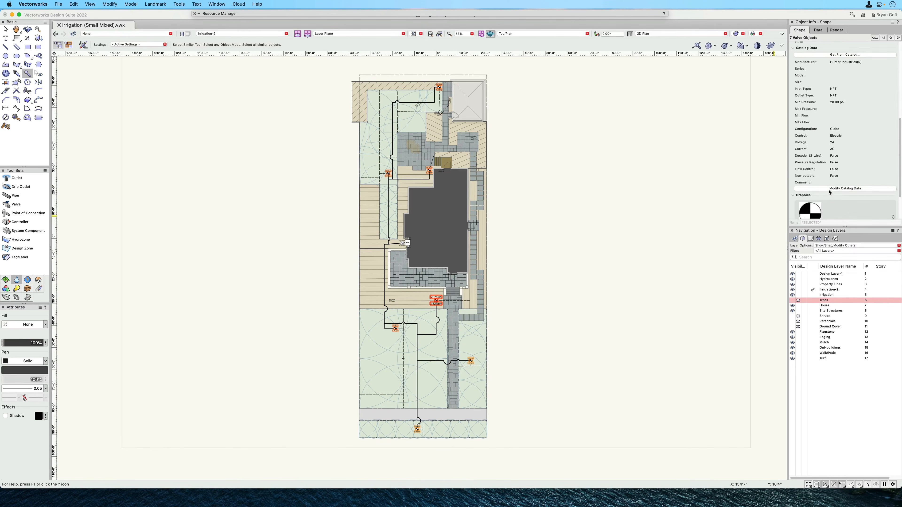
click(796, 207)
click(796, 213)
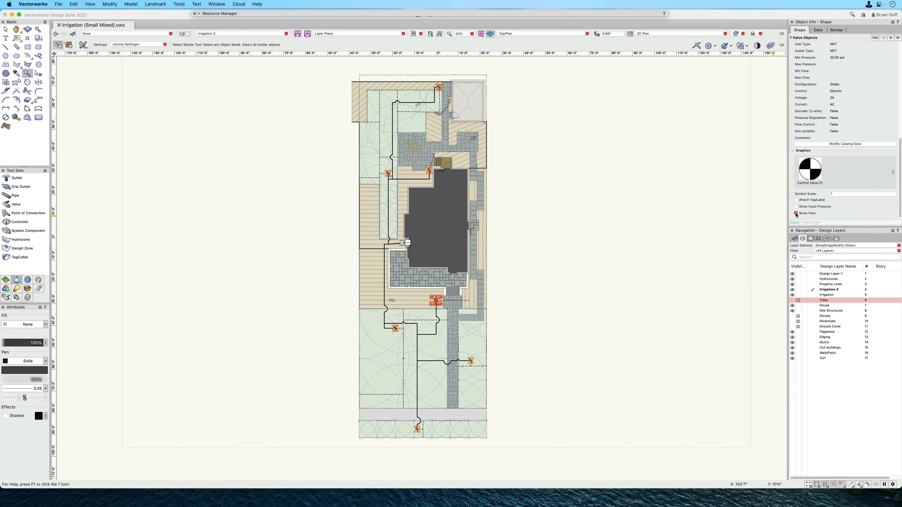
Step: Select all similar drip outlets and turn off their pressure and flow labels
click(420, 301)
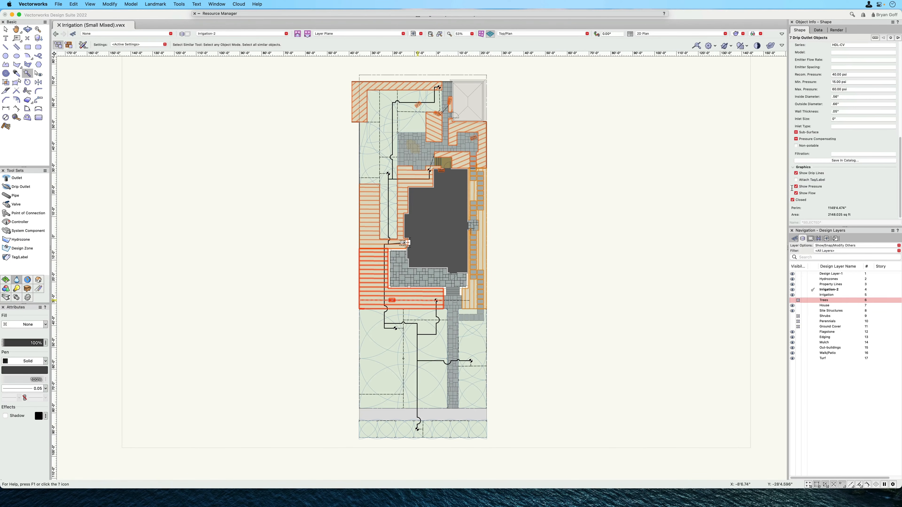
click(796, 186)
click(796, 193)
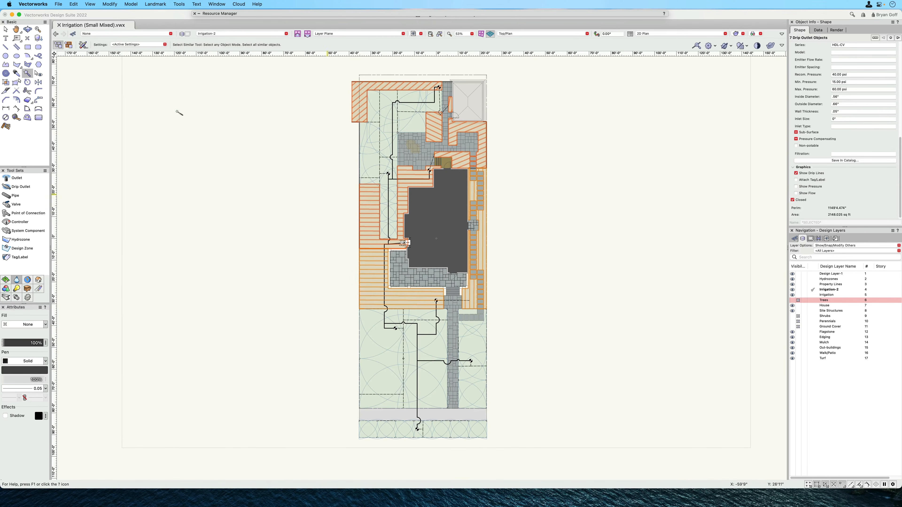
Step: Select only the point of connection beside the house and turn off its pressure and flow labels
key(x)
scroll(407, 241, up, 3)
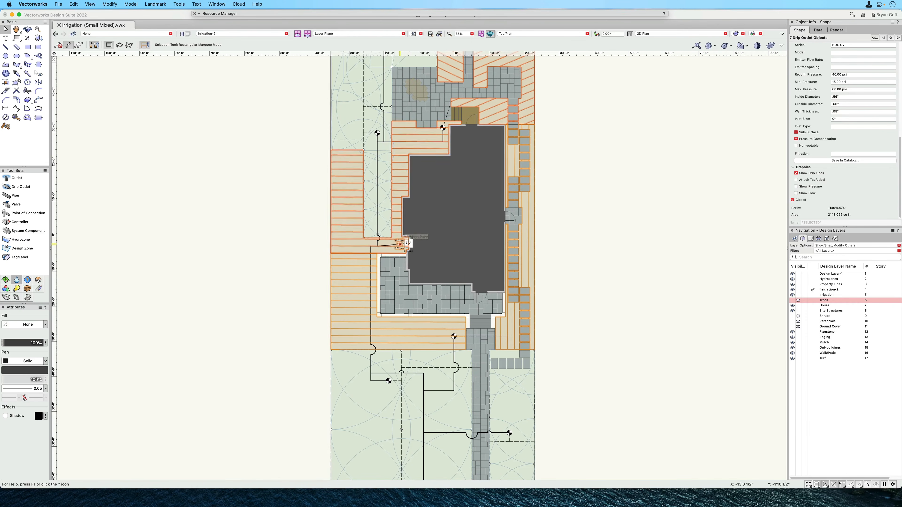
click(407, 243)
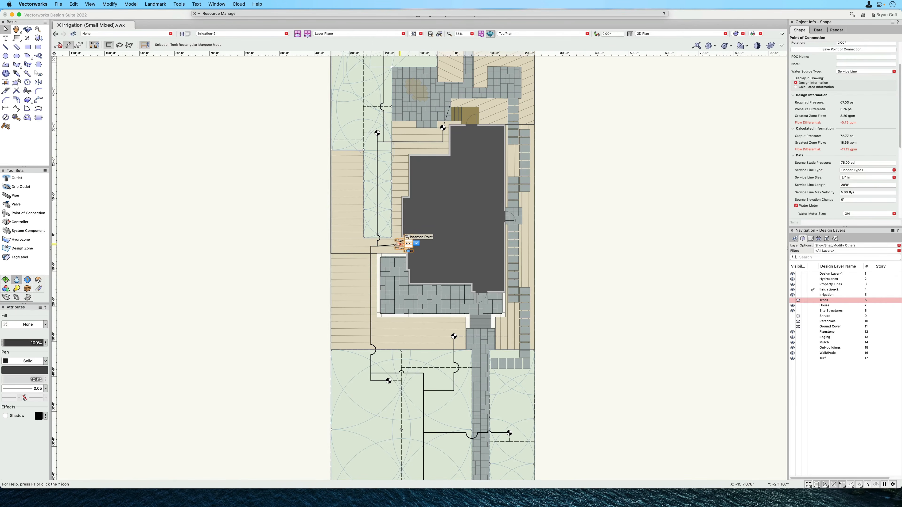
shift+click(399, 245)
click(597, 194)
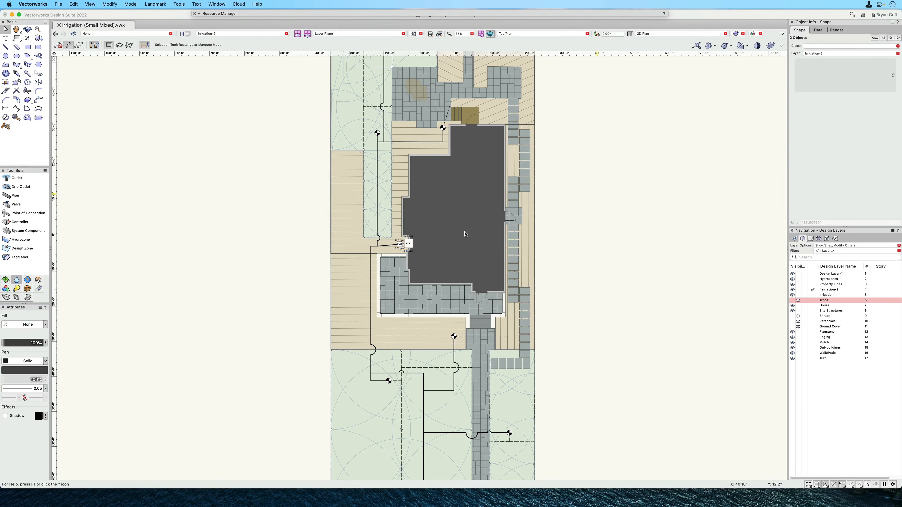
click(409, 243)
scroll(816, 188, down, 2)
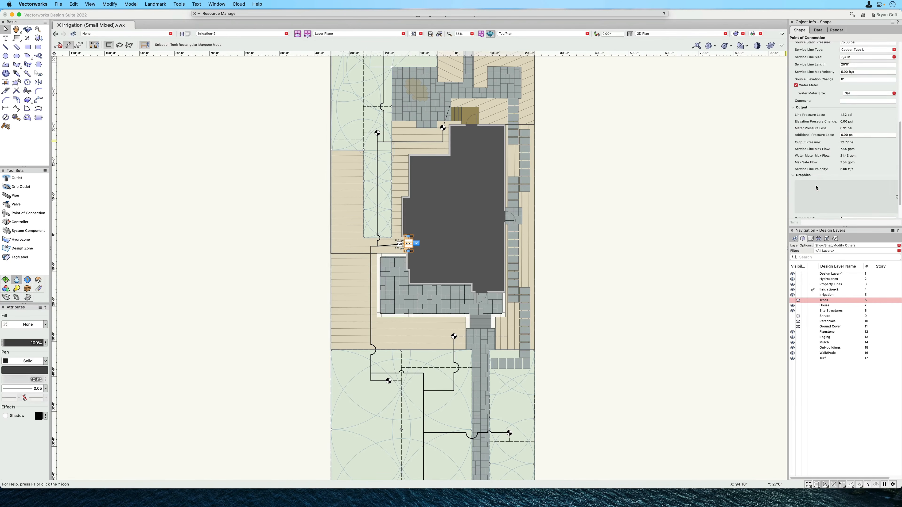
scroll(828, 172, down, 2)
click(796, 206)
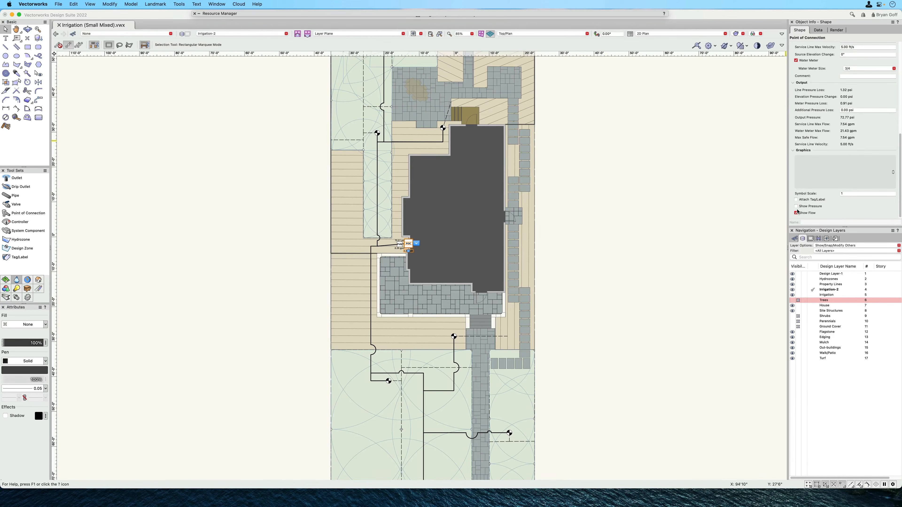
click(796, 213)
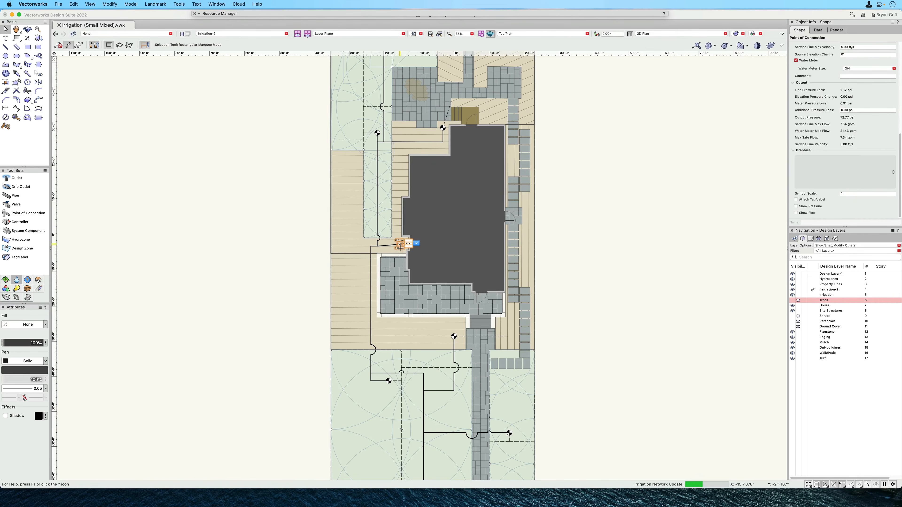
Step: Turn off the input pressure and flow labels of the RPZ-1 system component next to the point of connection, and deselect it
click(405, 249)
scroll(804, 192, down, 2)
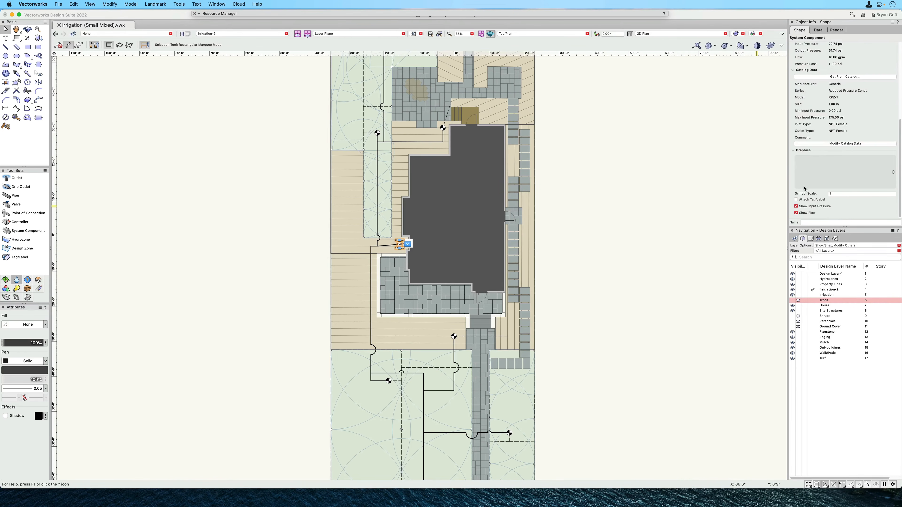
click(796, 206)
click(796, 213)
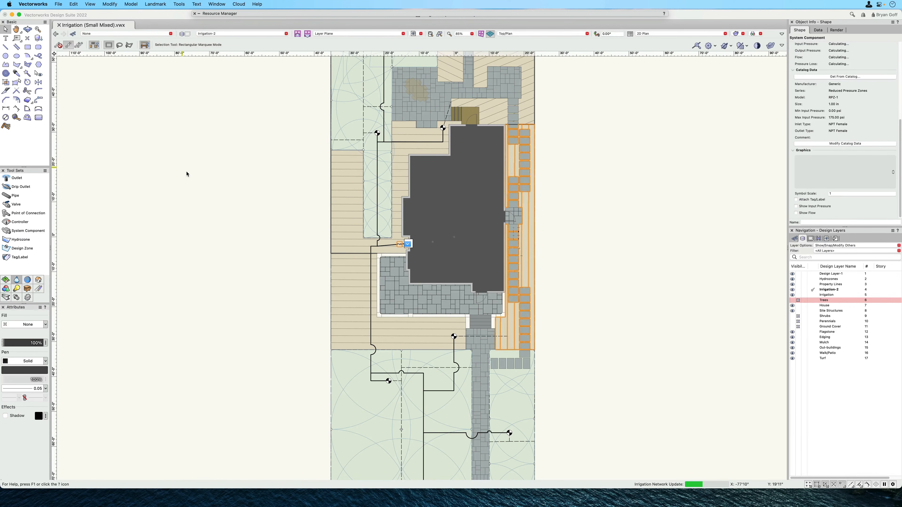
click(233, 185)
scroll(233, 185, down, 4)
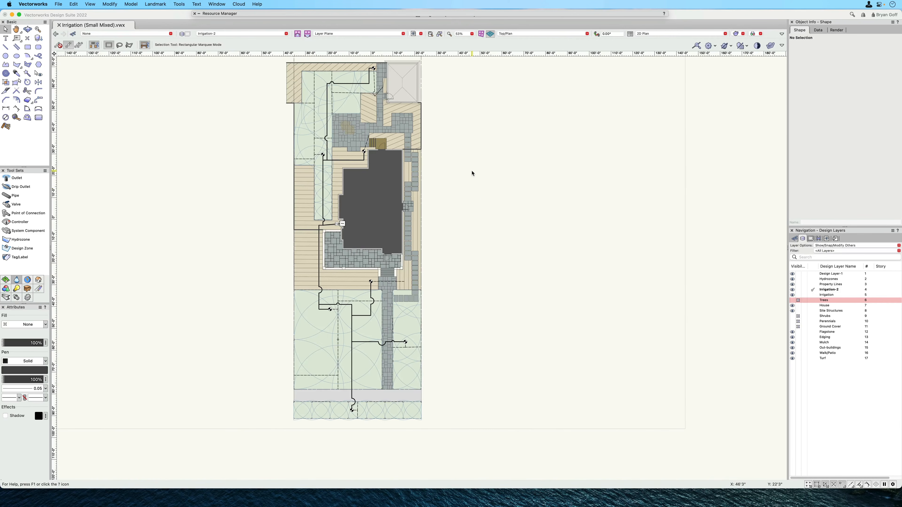
middle_drag(472, 173, 532, 200)
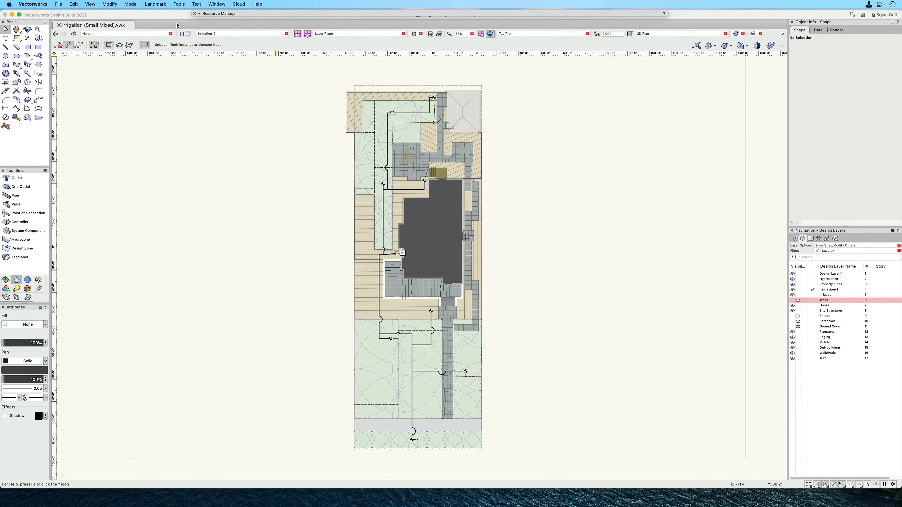
Step: Create a Top/Plan viewport with drawing number 1 on sheet layer L-7 [Irrigation Plan] at 1/8"=1'0" scale
click(90, 4)
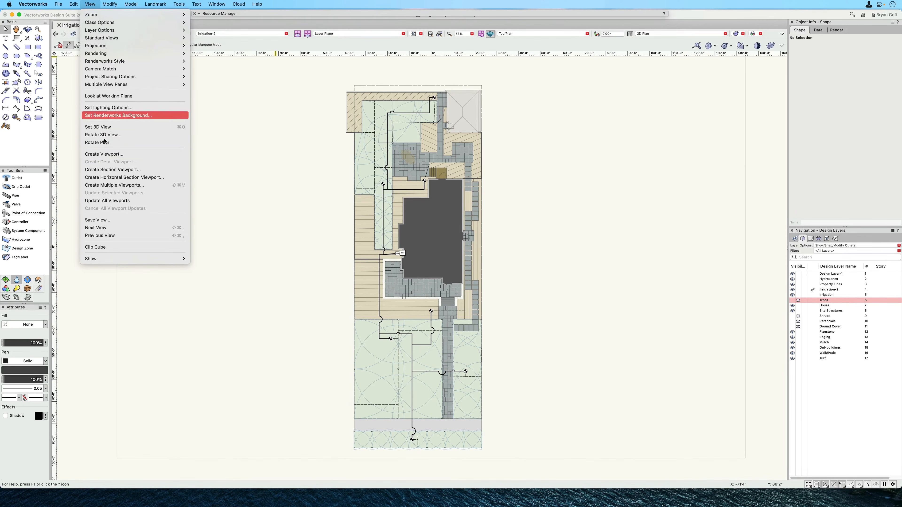
click(107, 155)
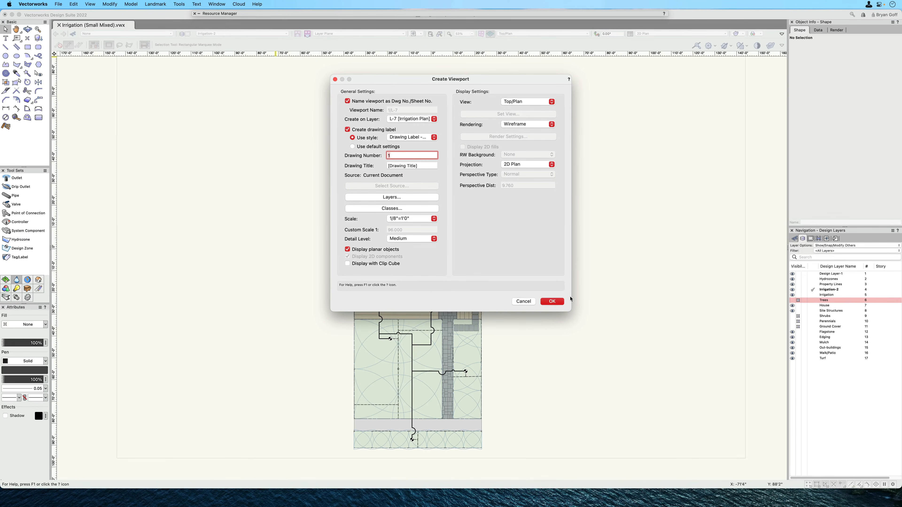
click(553, 301)
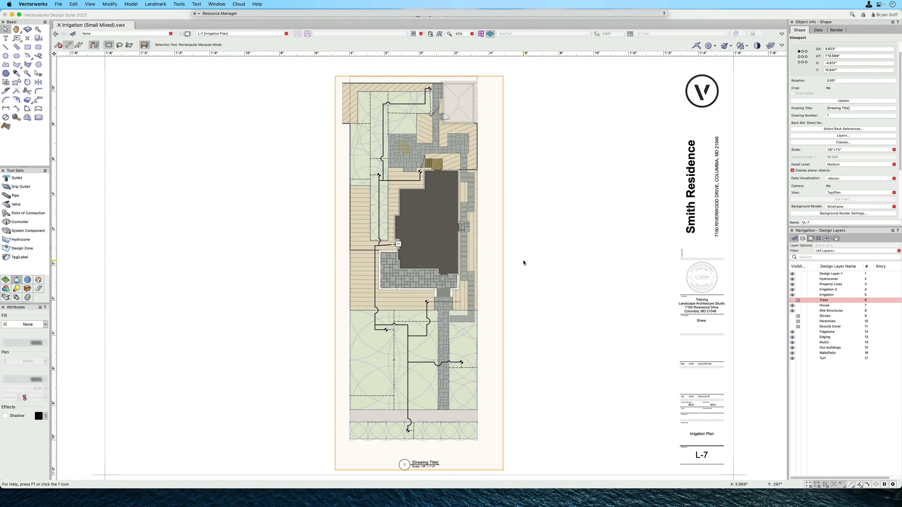
Step: Move the irrigation plan viewport horizontally about 6.7 inches, toward the title block
key(h)
drag(575, 234, 624, 231)
key(x)
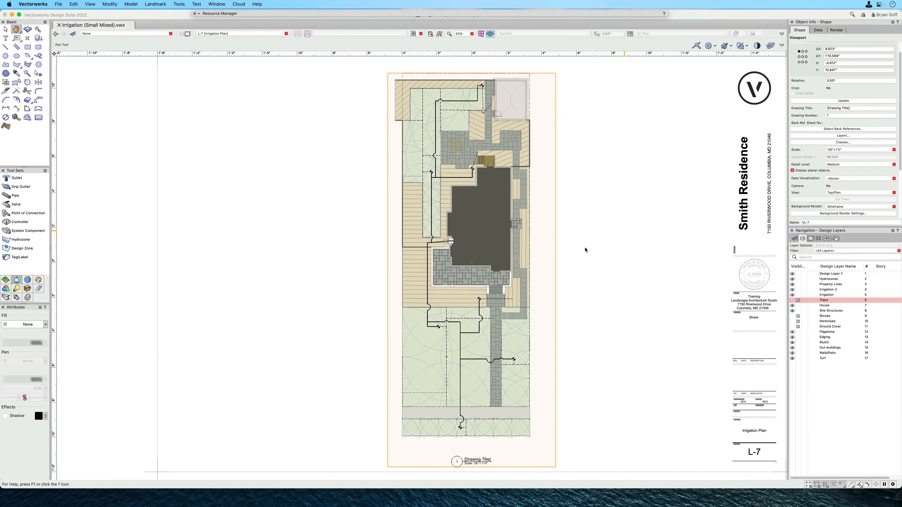
drag(491, 257, 606, 258)
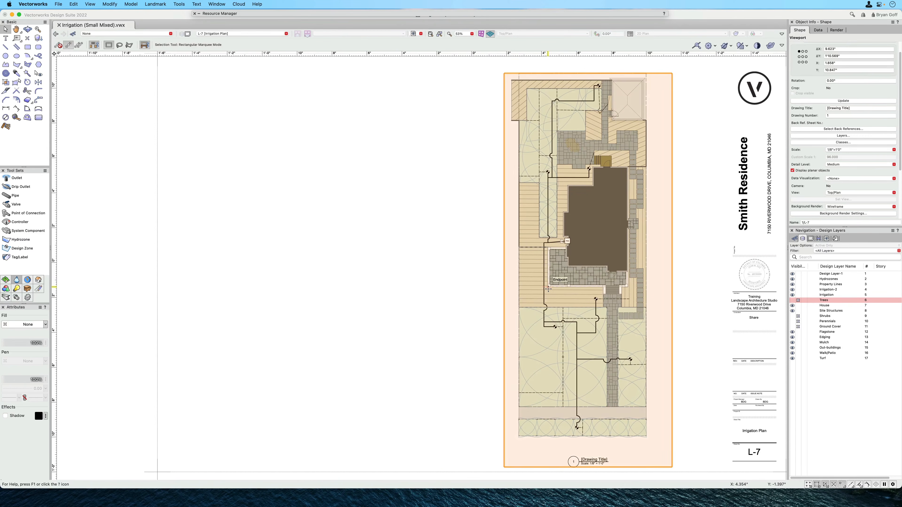
Step: Insert the Drip Tube Layout Detail symbol from the Irr Details folder in the lower empty area of the sheet
double_click(260, 14)
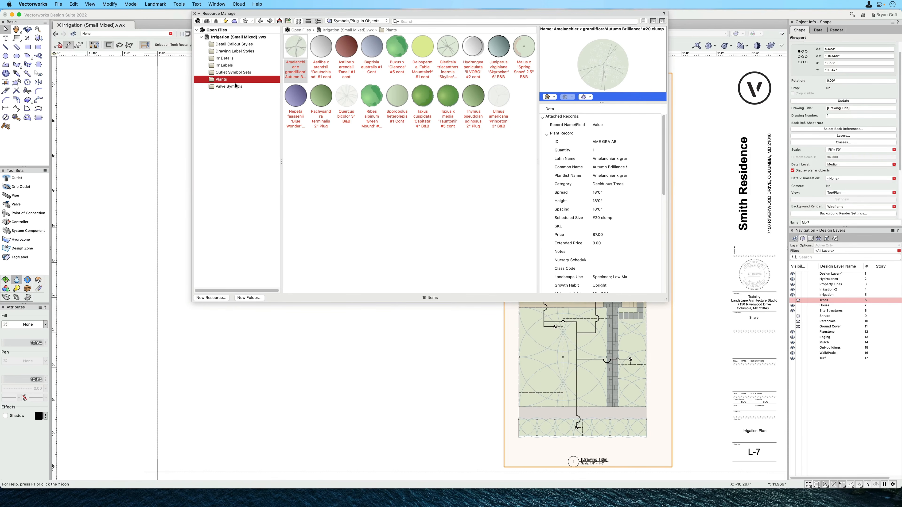
click(226, 59)
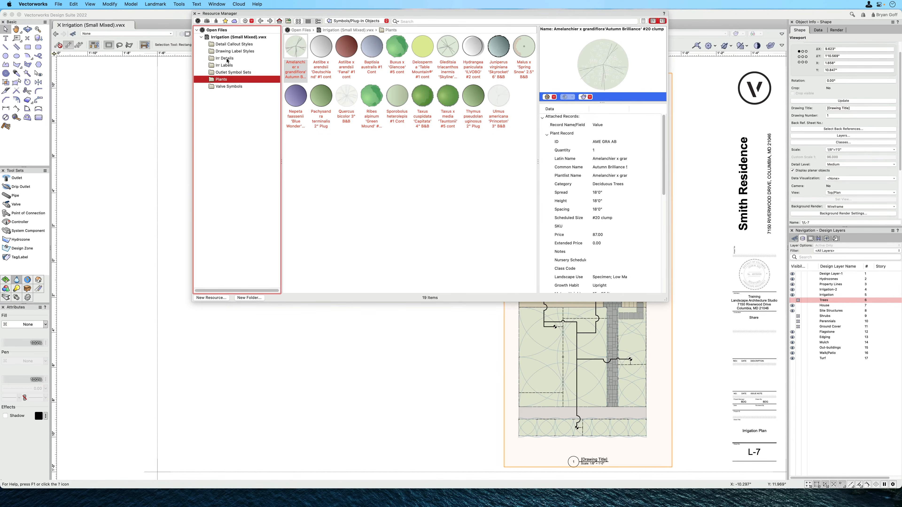
click(227, 59)
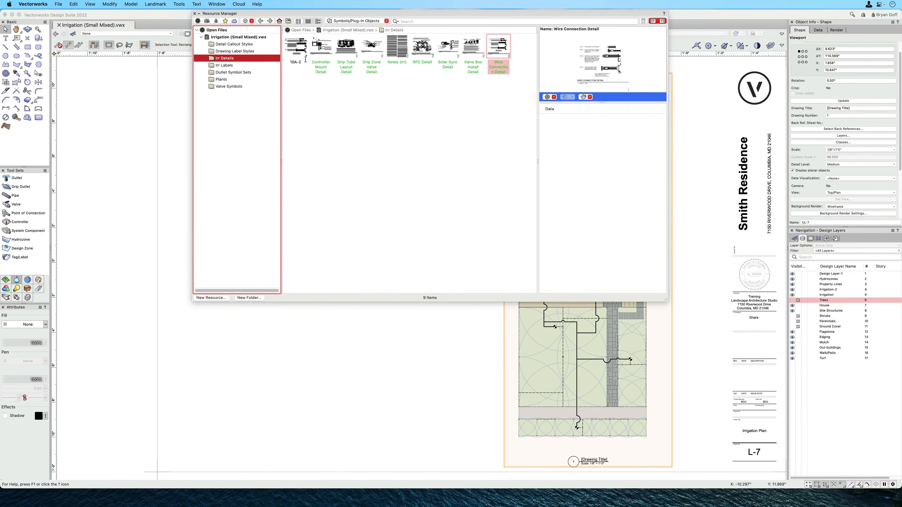
double_click(346, 54)
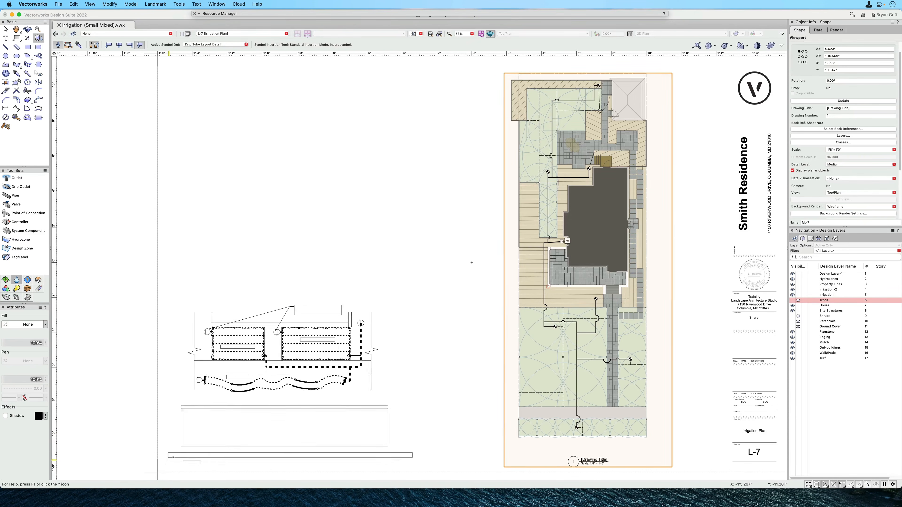
click(162, 461)
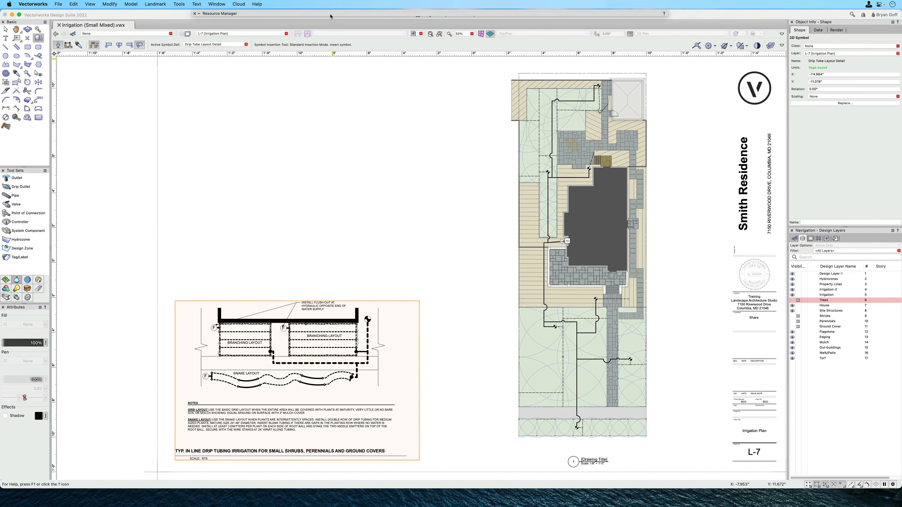
Step: Insert the Valve Box Install Detail symbol near the sheet's upper edge, above the drip tubing detail
mouse_move(331, 14)
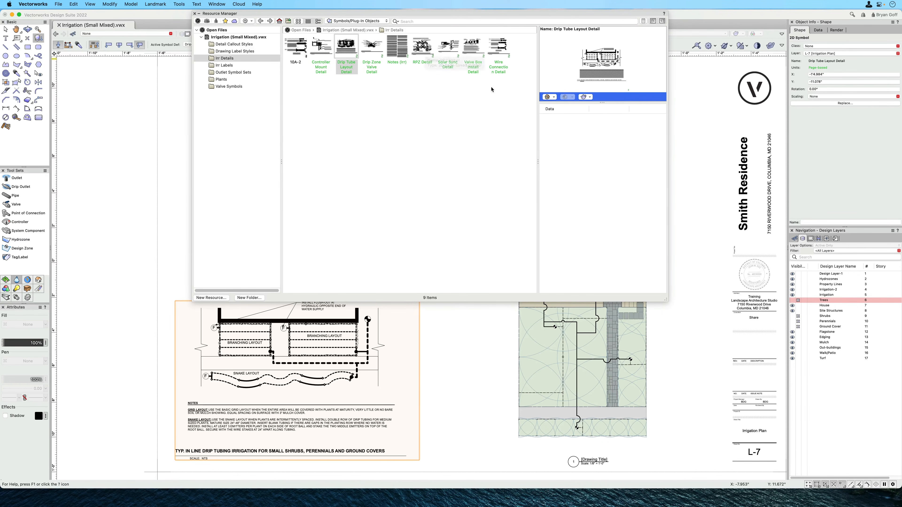
click(471, 50)
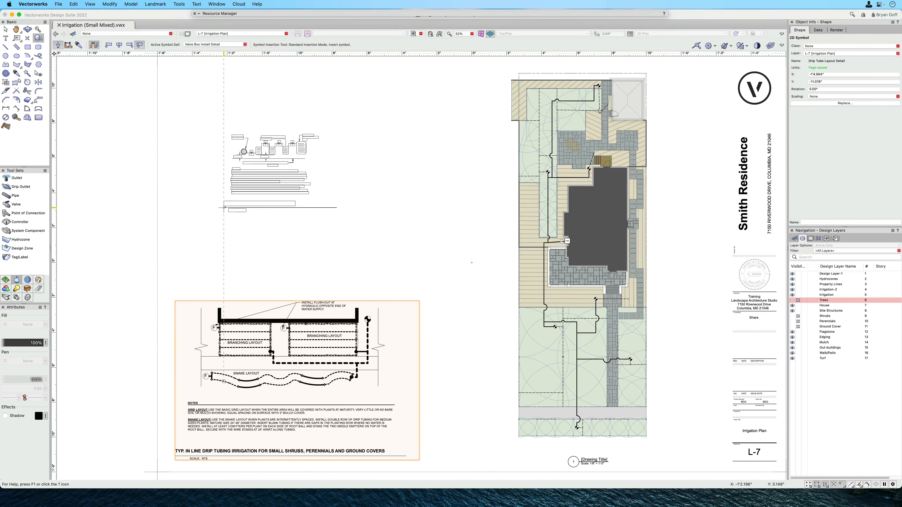
click(191, 145)
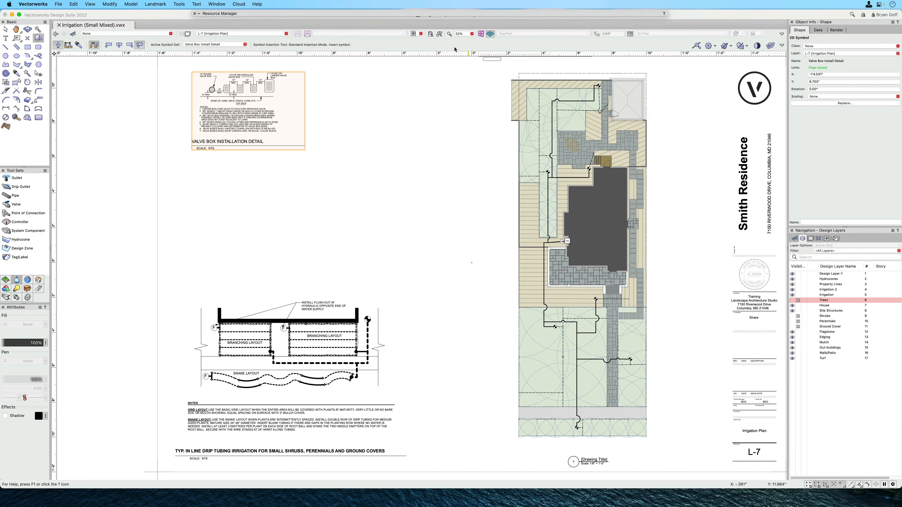
Step: Insert the Drip Zone Valve Detail symbol between the valve box detail and the plan viewport, and end symbol insertion
mouse_move(447, 15)
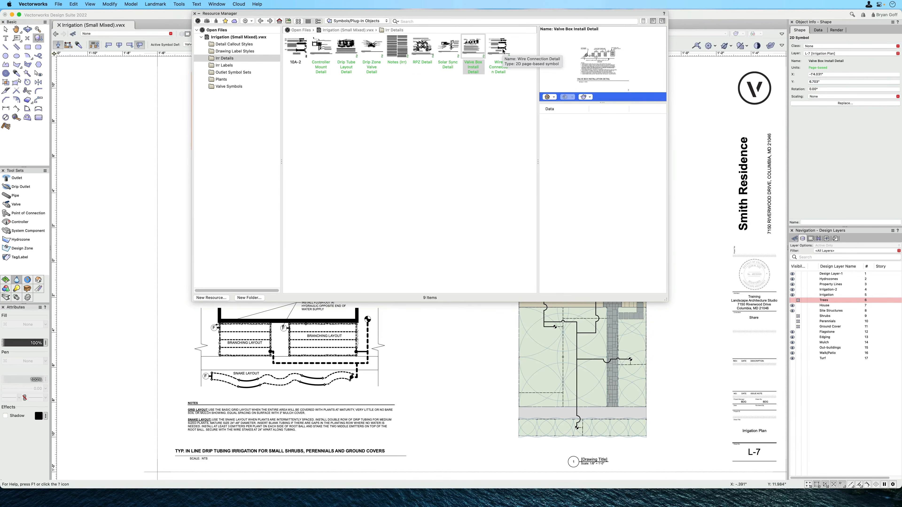
click(372, 48)
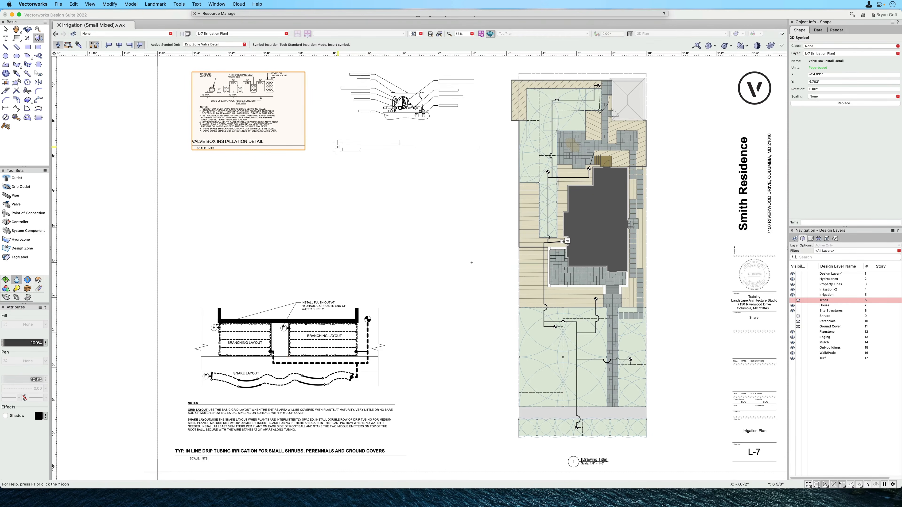
click(335, 146)
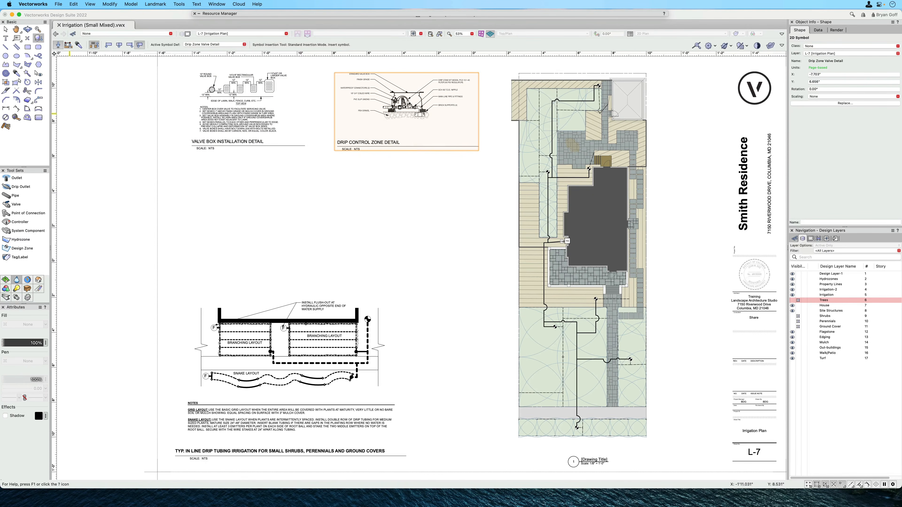
key(x)
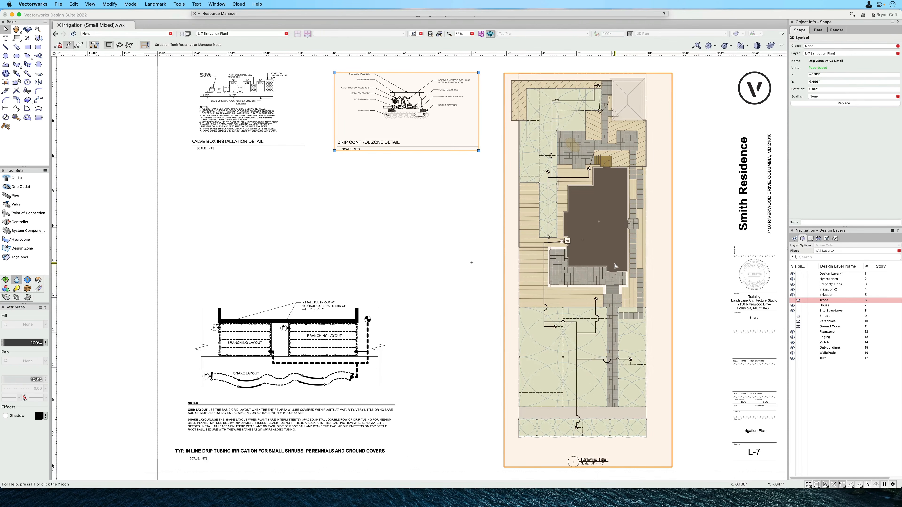
Step: Look through the document's irrigation label, valve symbol and detail callout folders in the Resource Manager
click(359, 15)
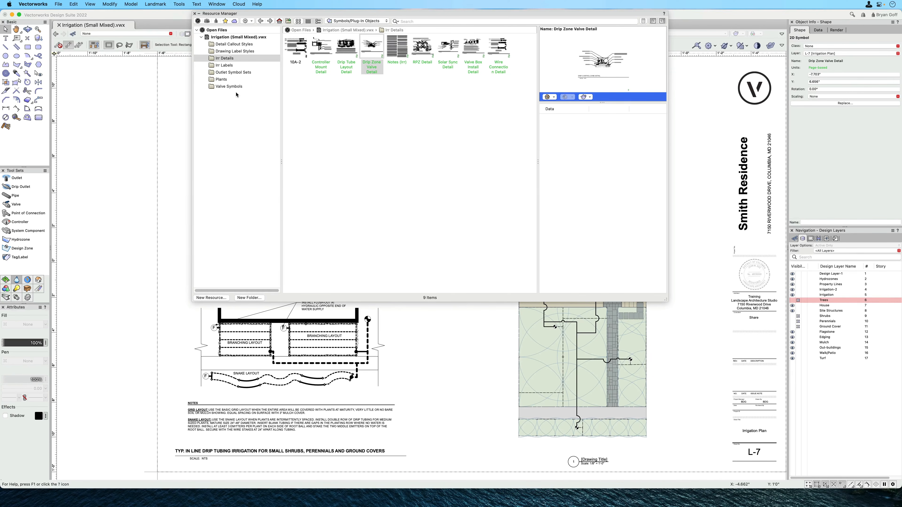
click(237, 52)
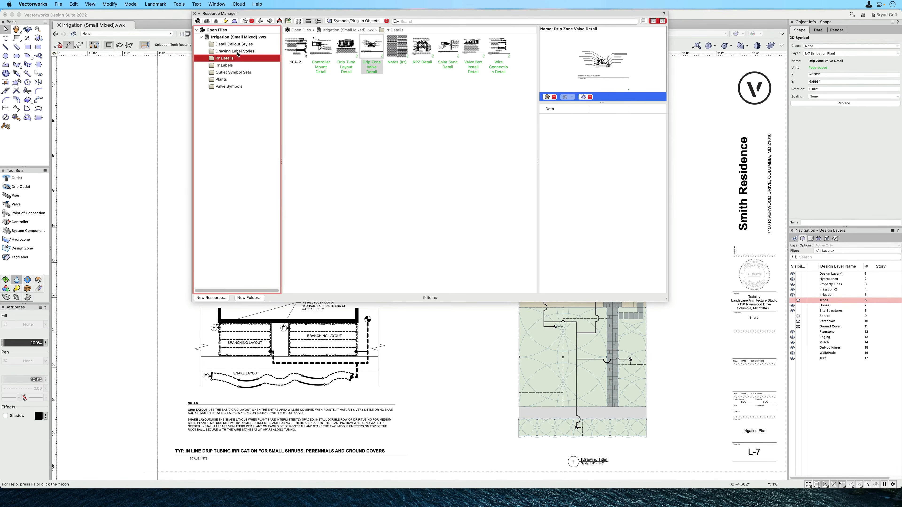
click(229, 66)
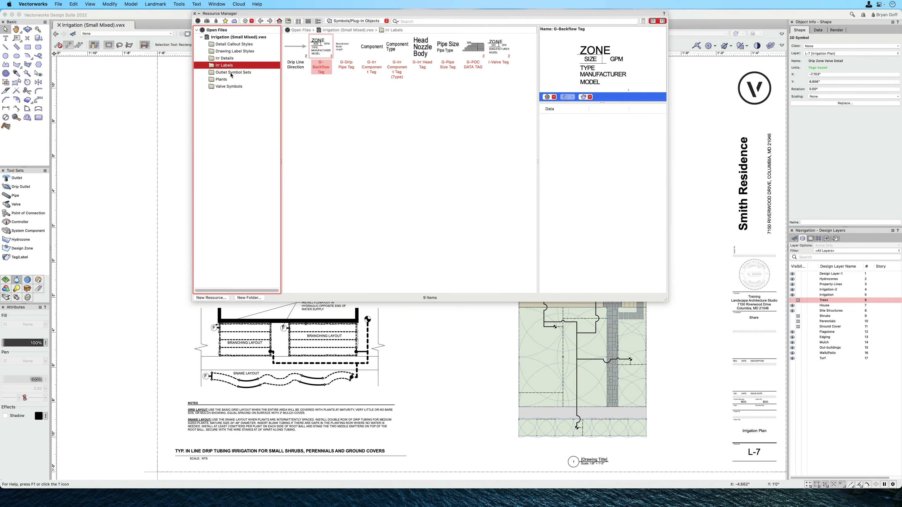
click(225, 86)
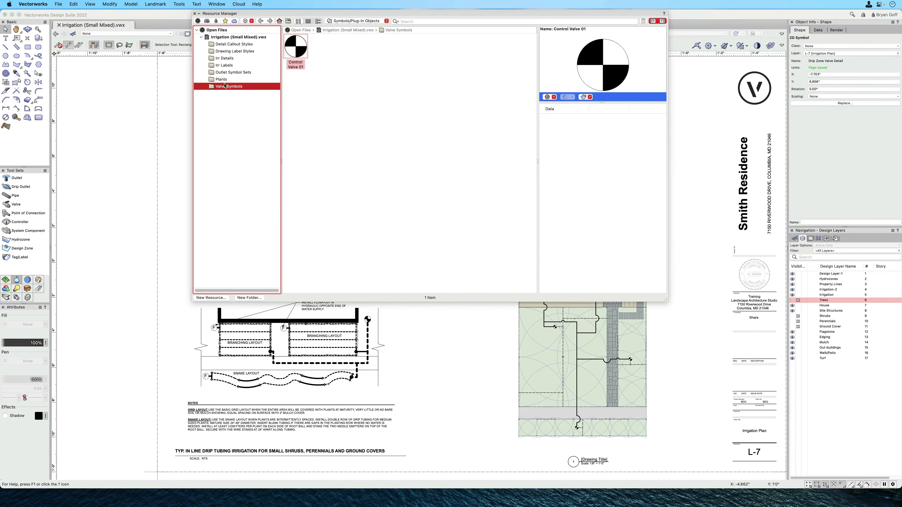
click(234, 44)
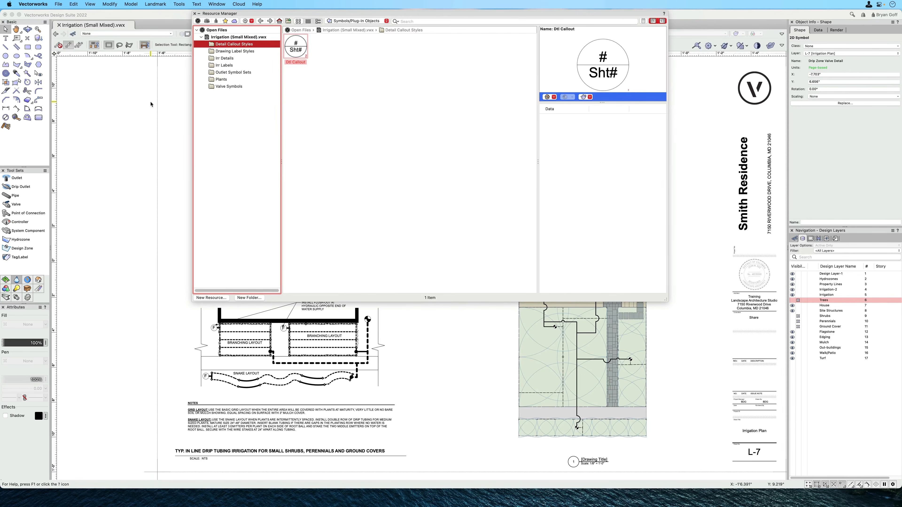
scroll(461, 251, down, 2)
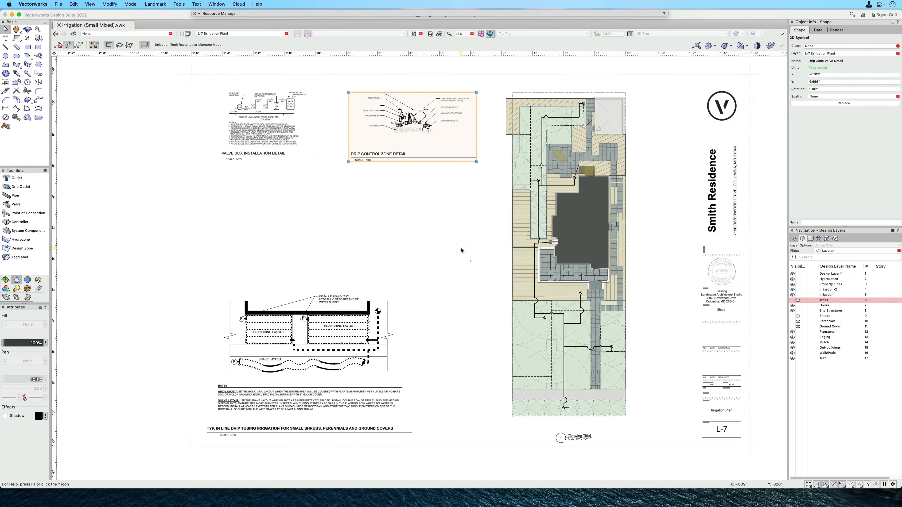
click(176, 5)
mouse_move(189, 62)
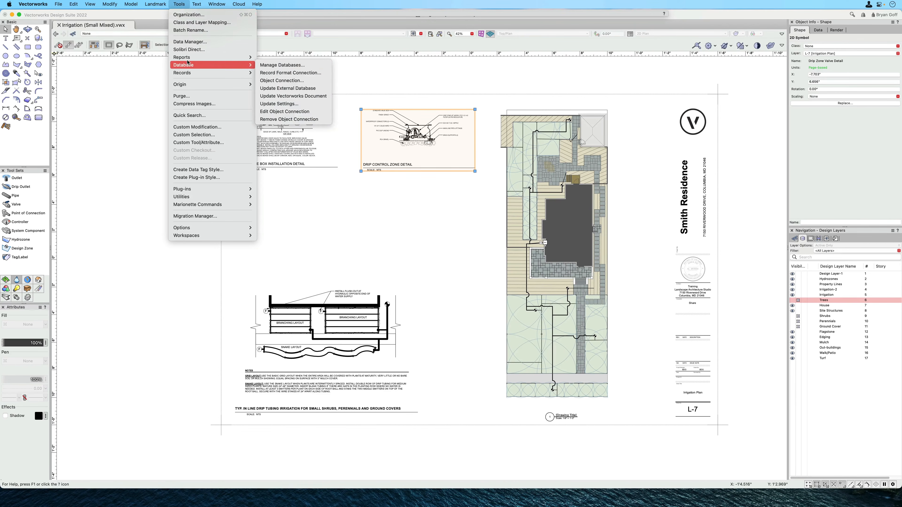
click(275, 57)
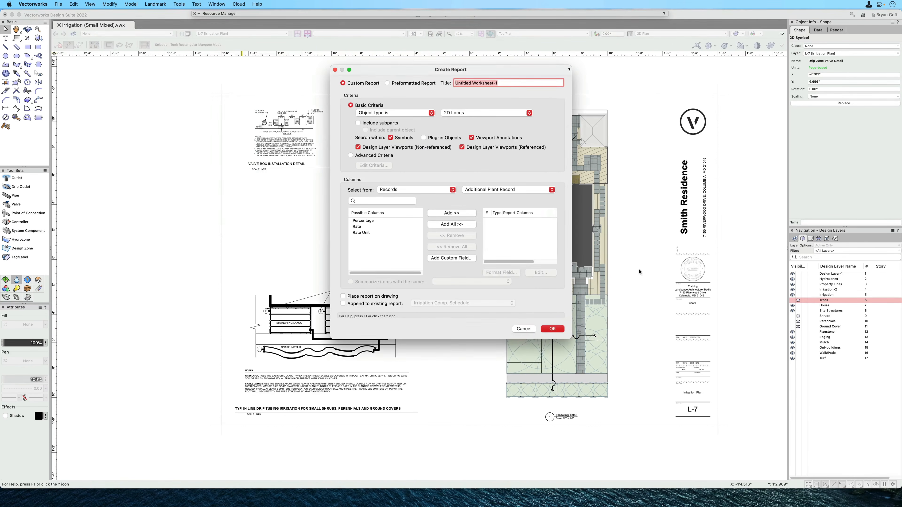
click(388, 83)
scroll(390, 240, down, 5)
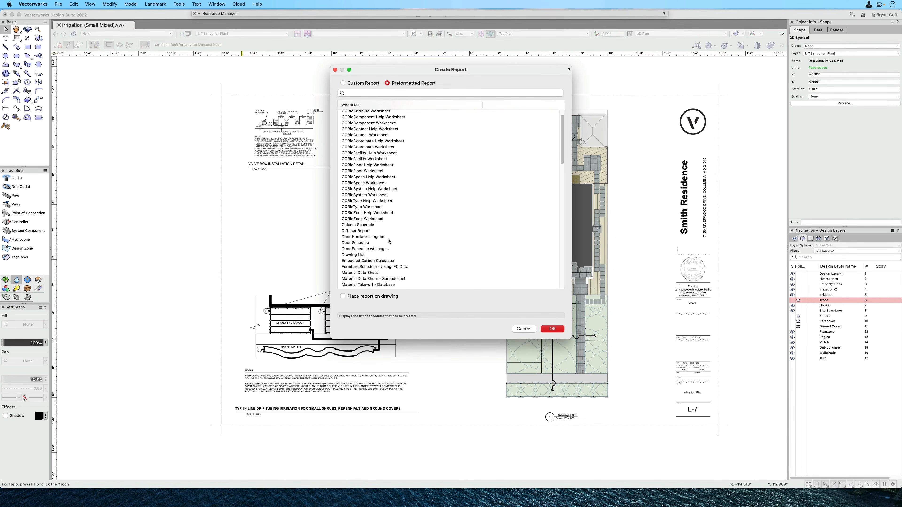
scroll(390, 241, down, 15)
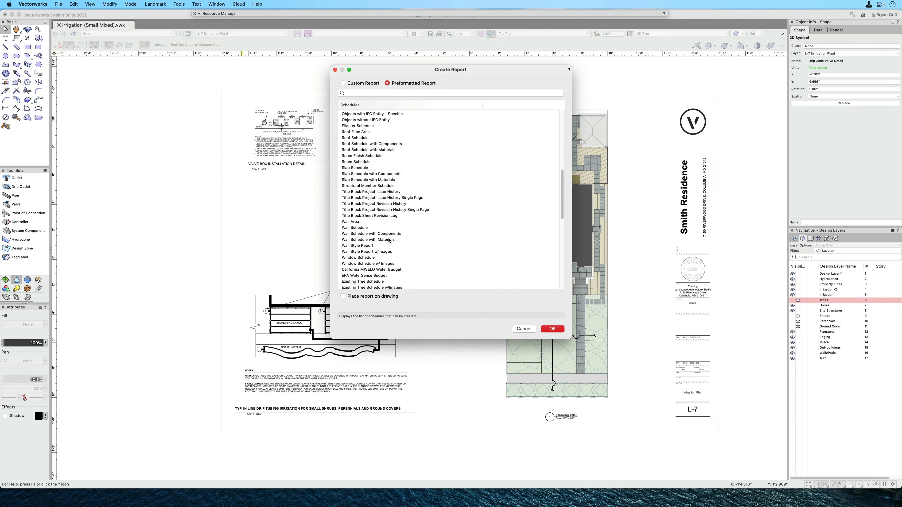
scroll(389, 241, down, 5)
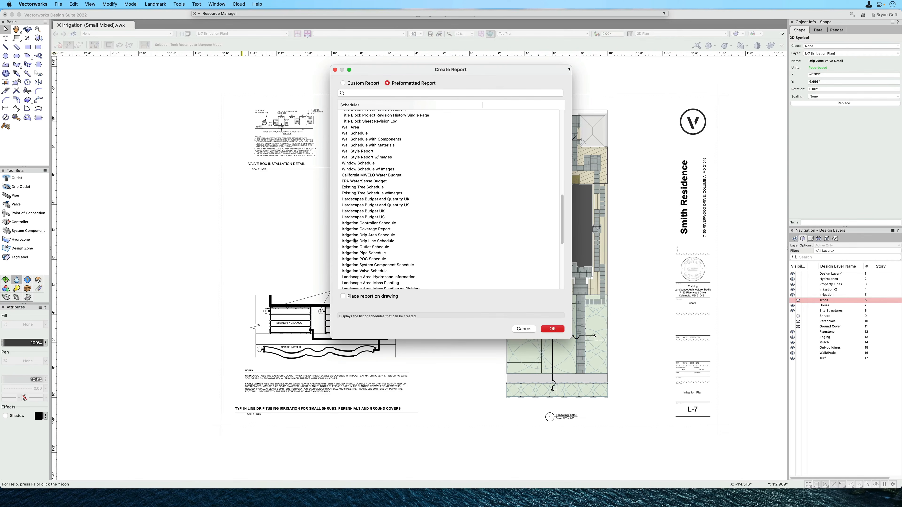
click(366, 271)
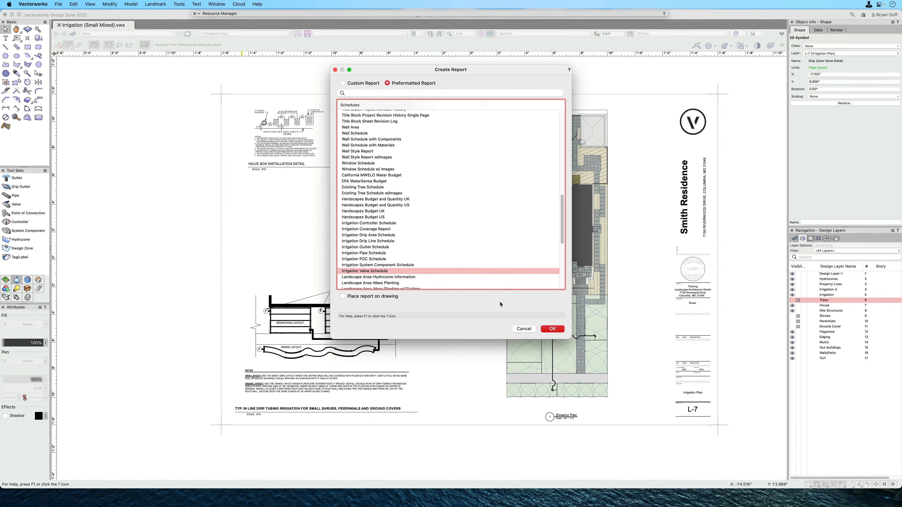
click(342, 297)
click(544, 330)
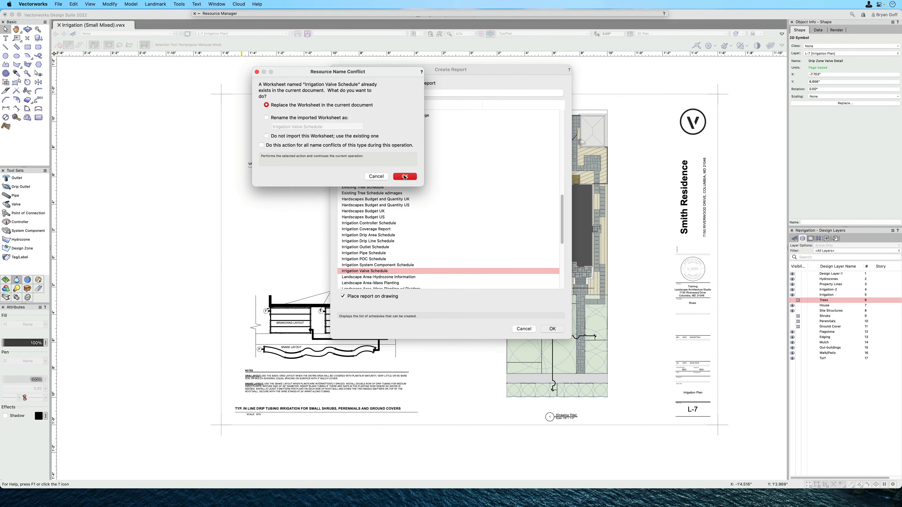
click(376, 176)
Step: Show worksheets in the Resource Manager and place the Irrigation Pipe Schedule from Irr Reports over the sheet's left edge
double_click(288, 14)
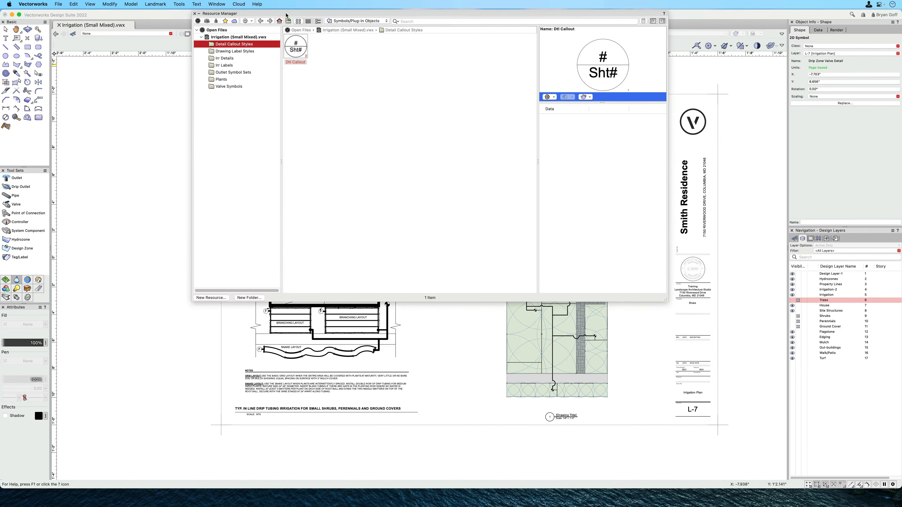
click(368, 24)
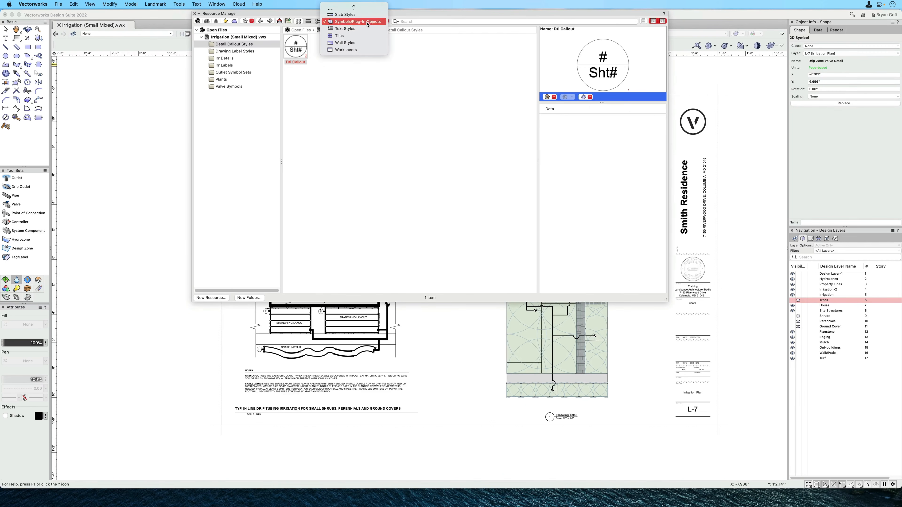
click(350, 51)
click(226, 45)
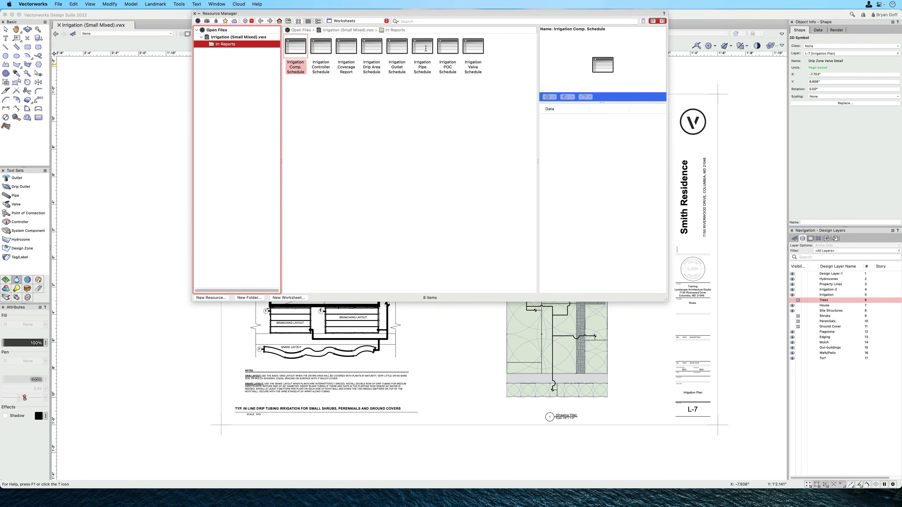
mouse_move(426, 49)
mouse_down()
mouse_move(282, 192)
mouse_move(164, 239)
mouse_up()
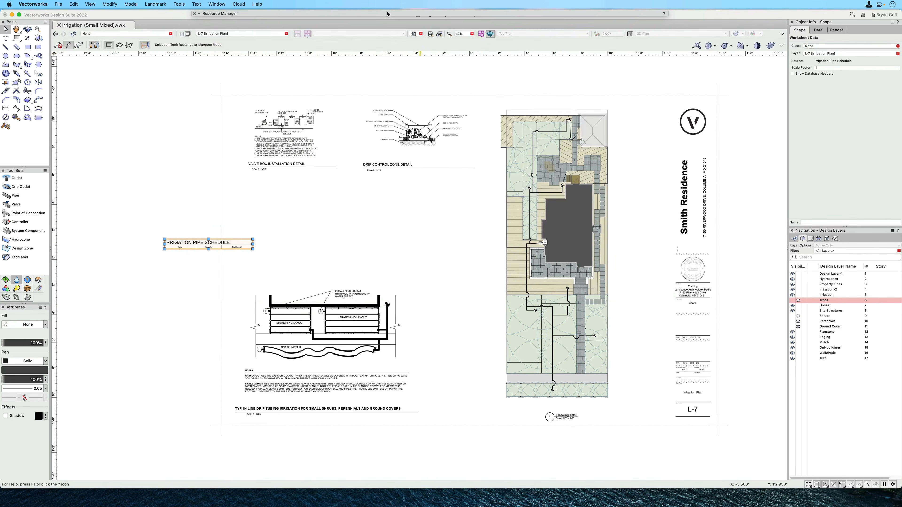
Step: Place the Irrigation Valve Schedule and, above it, the Irrigation Outlet Schedule from Irr Reports over the sheet's left edge
mouse_move(387, 13)
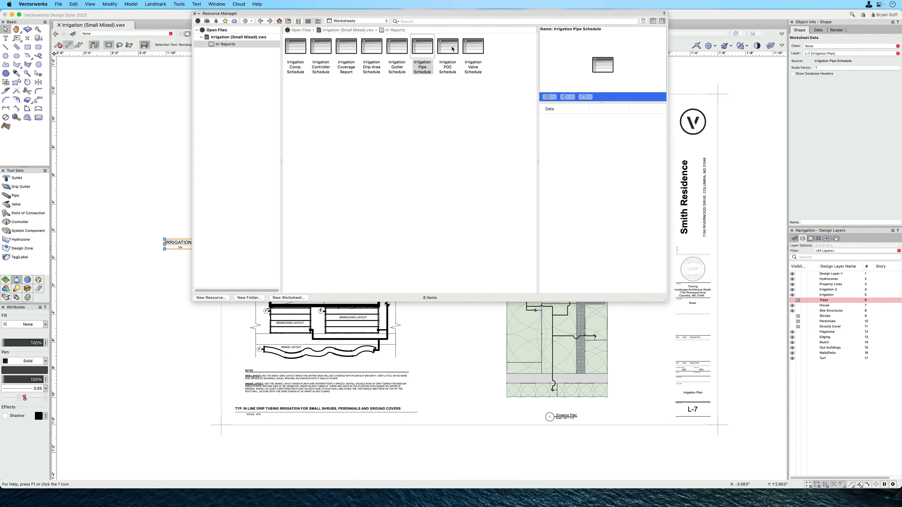
mouse_move(473, 49)
mouse_down()
mouse_move(174, 295)
mouse_move(120, 214)
mouse_up()
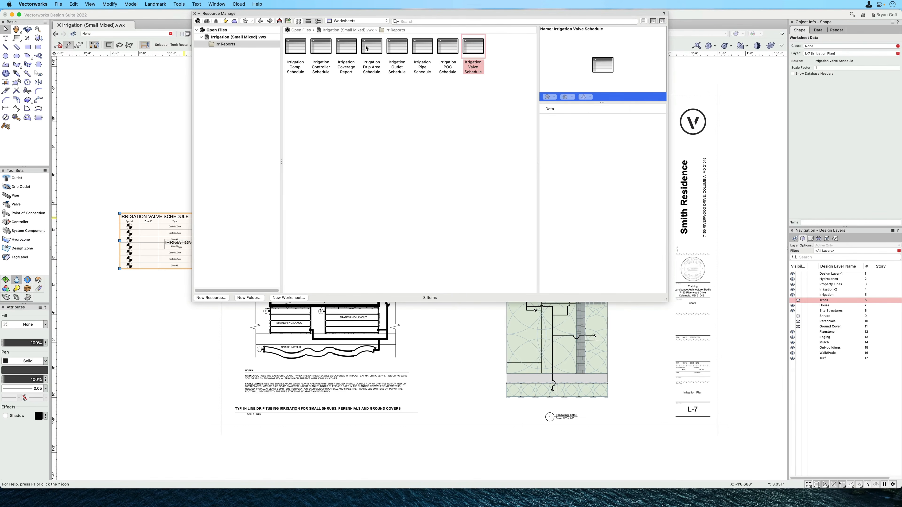
drag(397, 50, 134, 151)
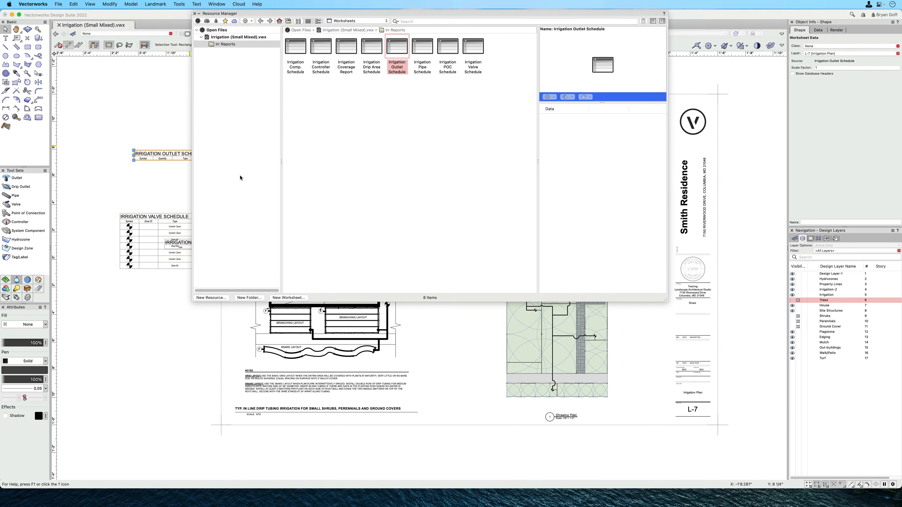
Step: Recalculate the Irrigation Outlet Schedule, always allowing its external scripts to execute
right_click(166, 155)
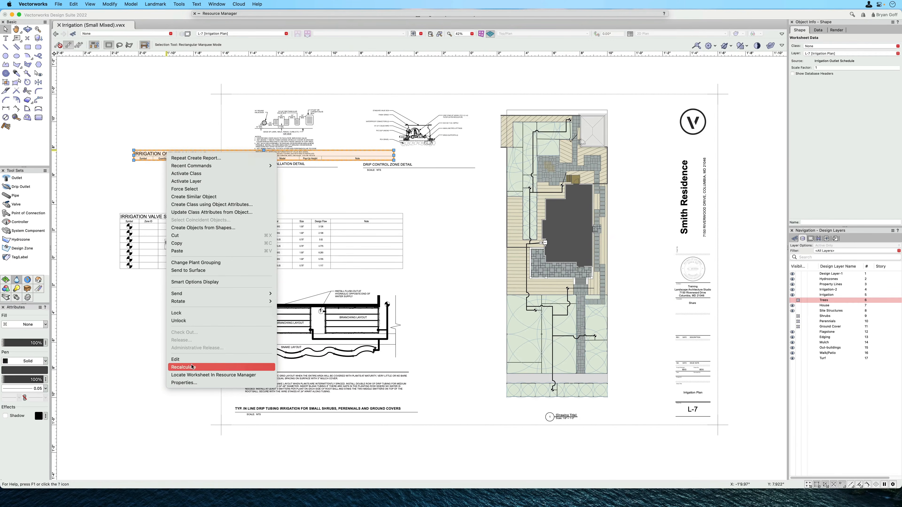
click(237, 367)
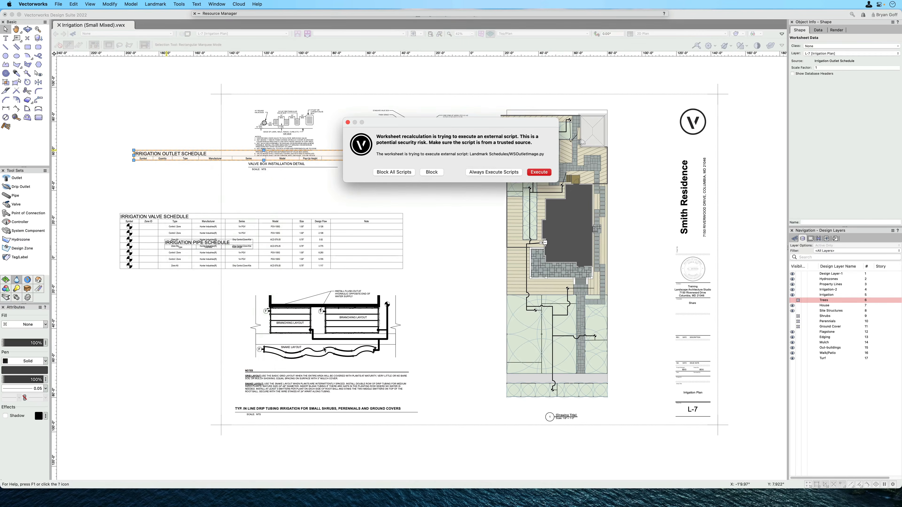
click(484, 173)
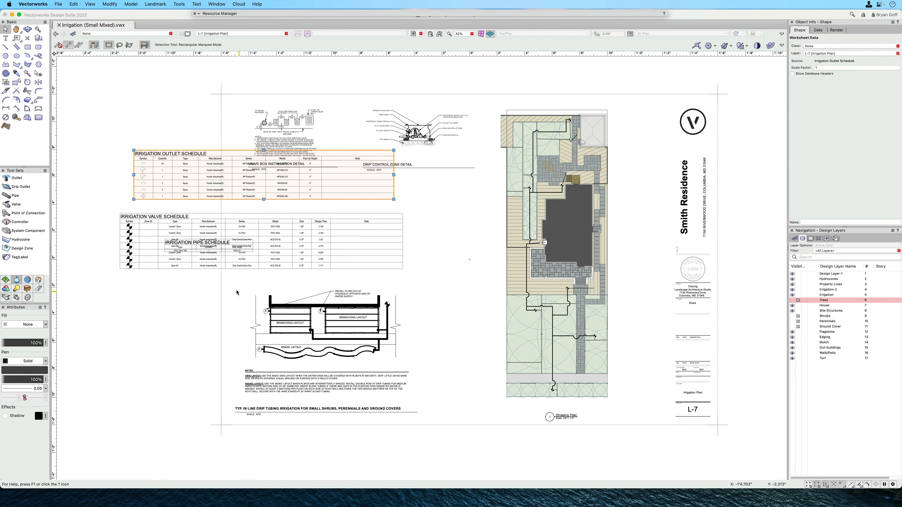
Step: Move the valve schedule clear of the Irrigation Pipe Schedule and recalculate the pipe schedule
drag(141, 233, 309, 224)
right_click(184, 247)
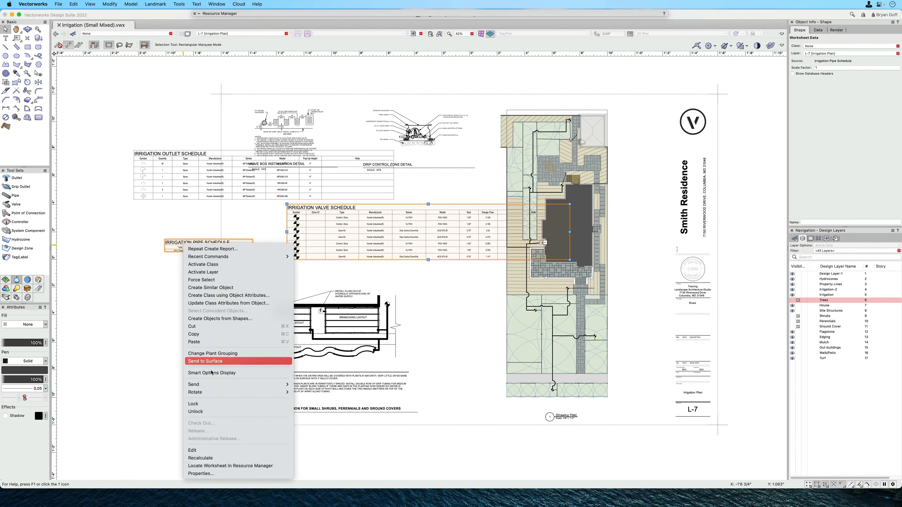
click(200, 458)
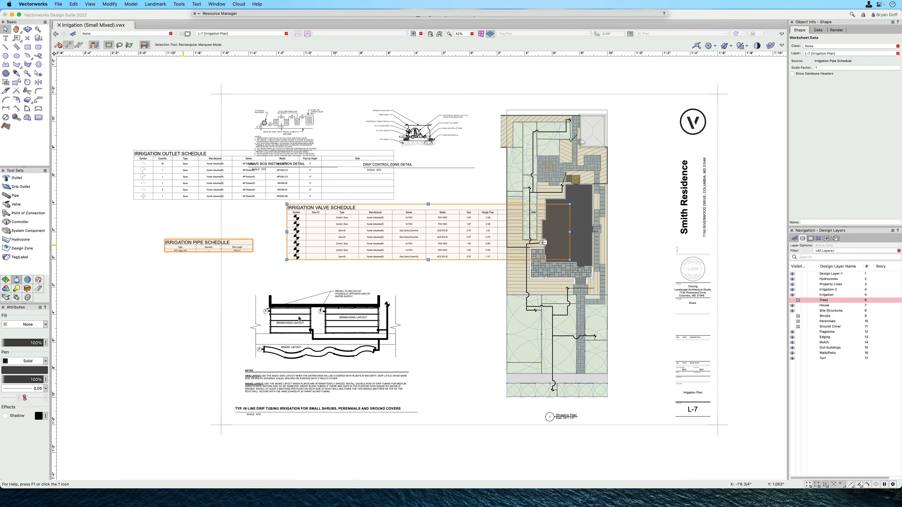
Step: Move the pipe, valve and outlet schedules onto the sheet, into the area between the upper details and the drip tubing detail
click(204, 245)
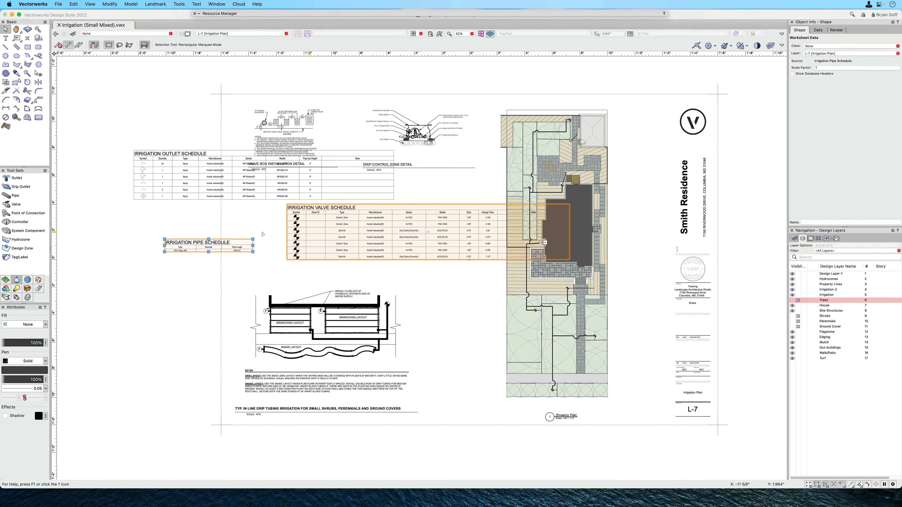
drag(199, 242, 437, 270)
drag(369, 220, 322, 204)
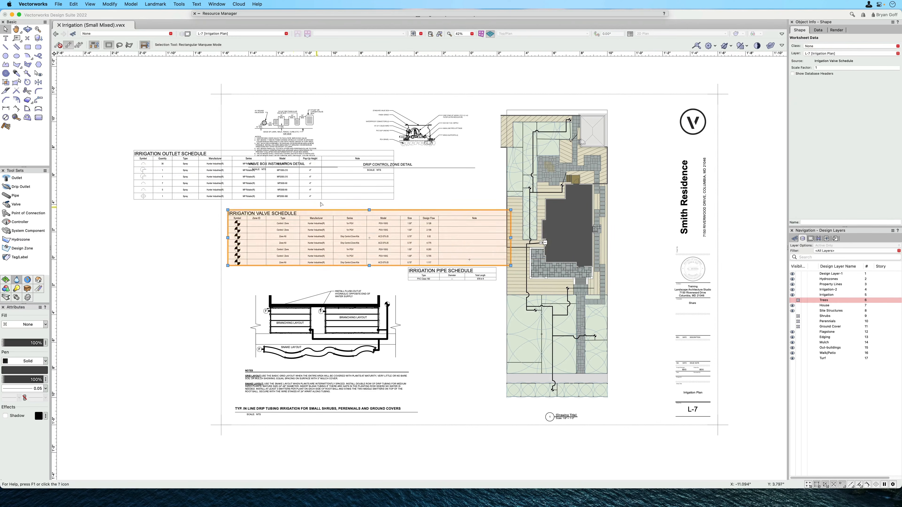
drag(166, 174, 360, 216)
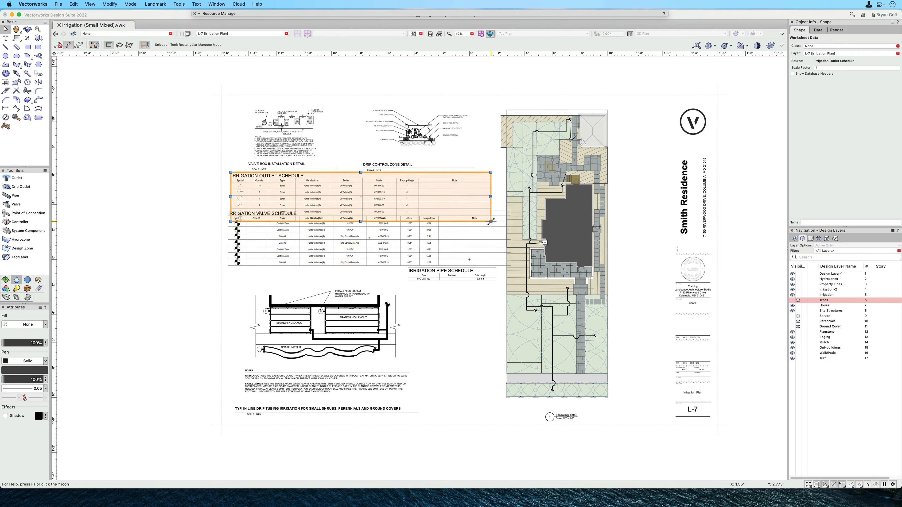
Step: Narrow the outlet and valve schedules by shortening their Note columns so they clear the plan viewport
drag(491, 221, 429, 210)
click(506, 245)
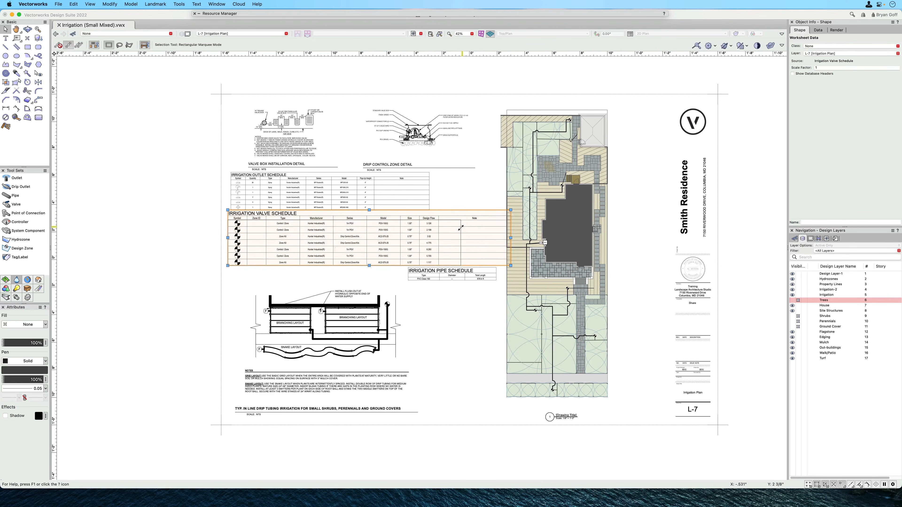
drag(461, 228, 461, 228)
Step: Align the valve schedule with the outlet schedule's left edge and place the pipe schedule directly beneath it
drag(287, 239, 292, 232)
drag(422, 280, 245, 280)
scroll(242, 237, up, 3)
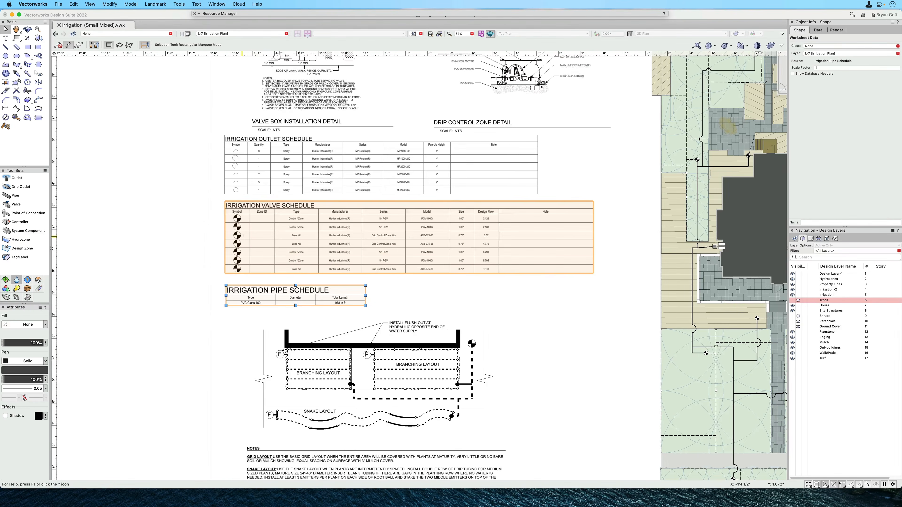
scroll(245, 237, up, 2)
click(117, 224)
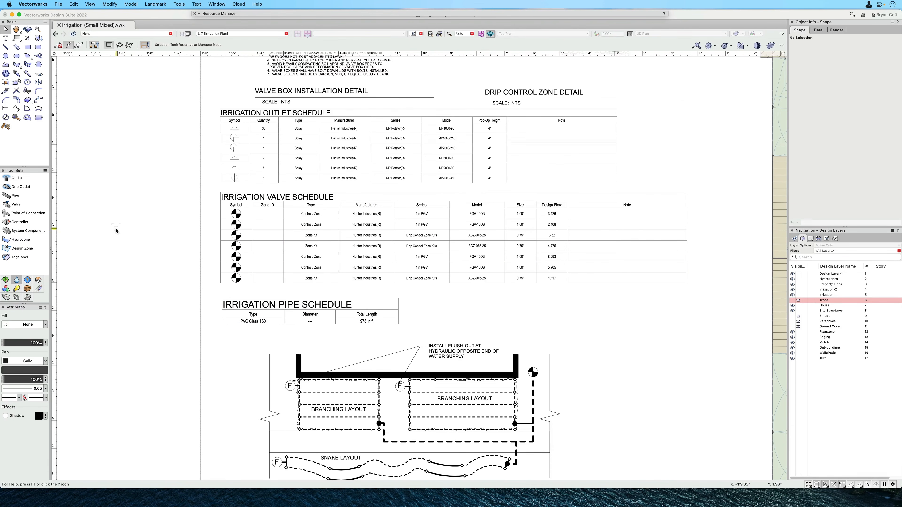
scroll(122, 261, down, 1)
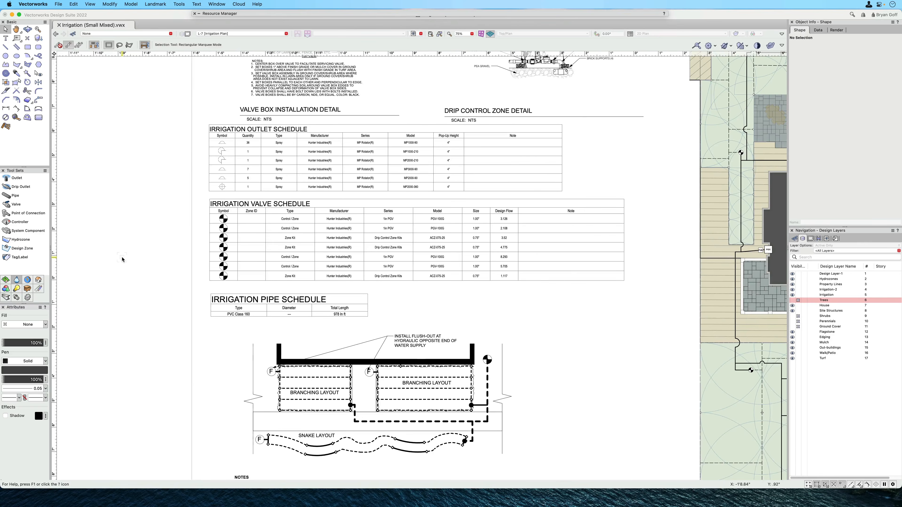
Step: Open the plan viewport on the L-7 sheet for editing its annotations
scroll(122, 259, down, 4)
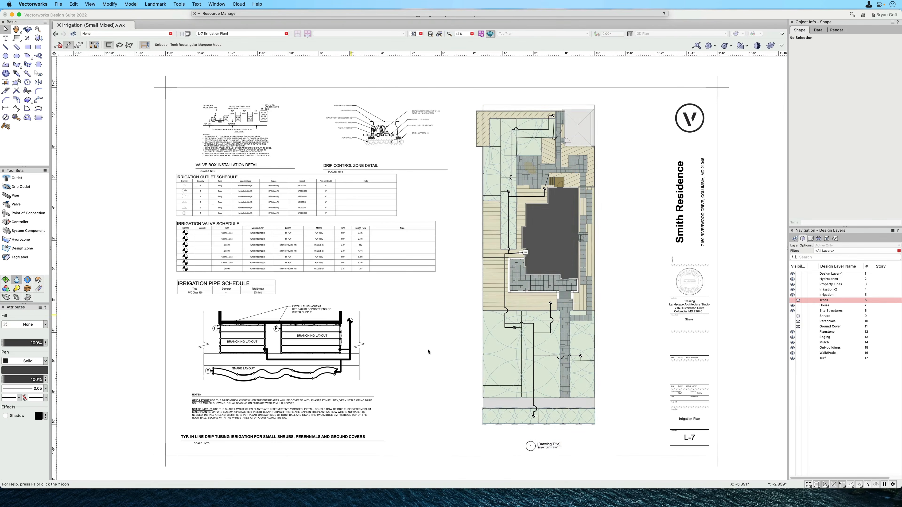
scroll(533, 345, up, 2)
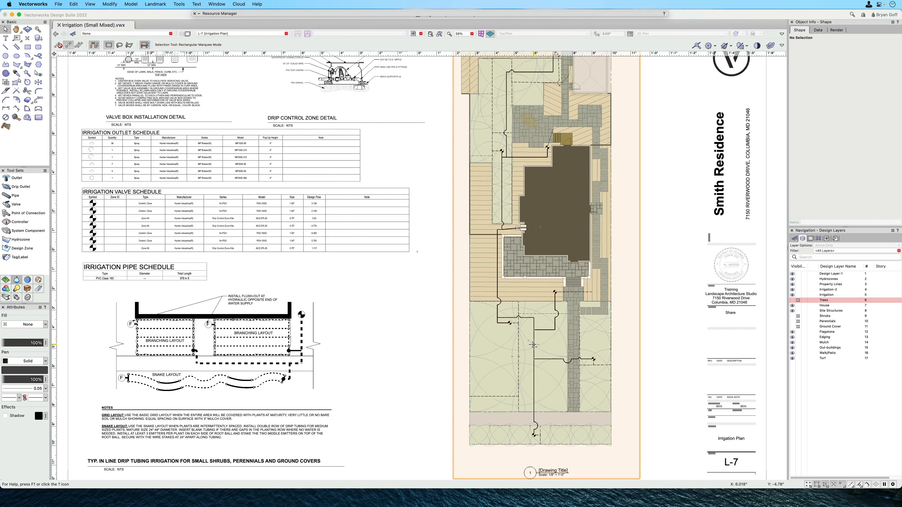
double_click(572, 310)
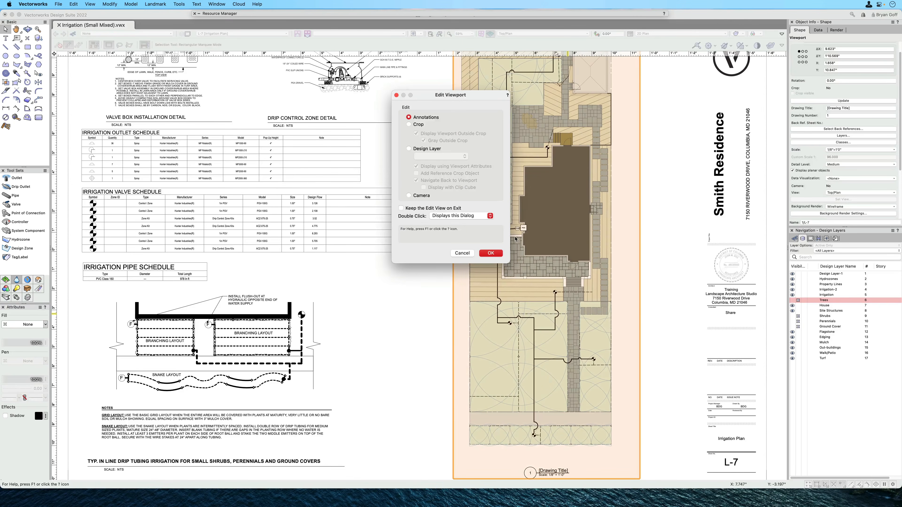
click(488, 255)
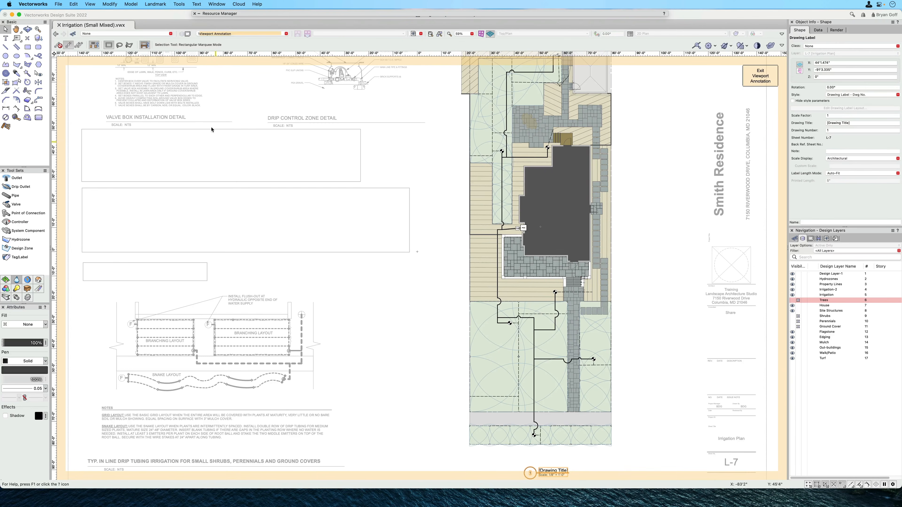
Step: List all resource types and set up the Data Tag tool with the G-Irr Head Tag style from the Irr Labels folder
click(294, 17)
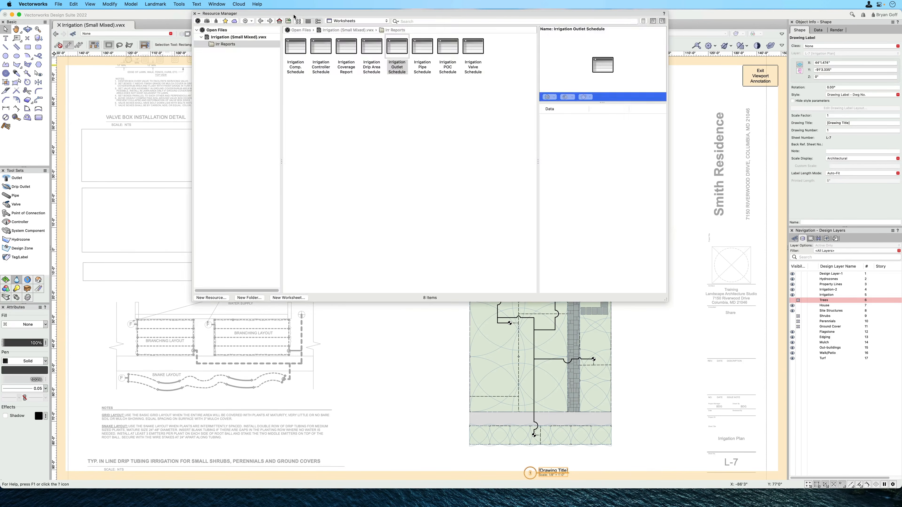
click(341, 21)
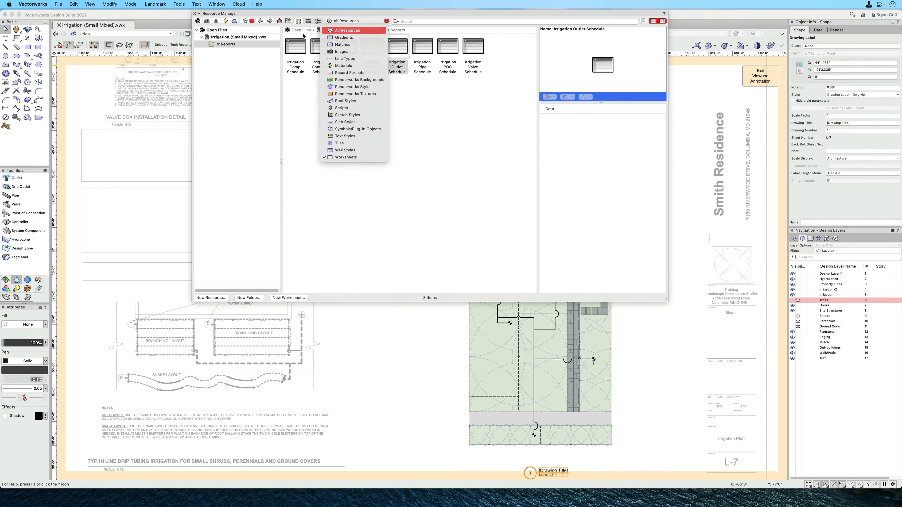
click(346, 31)
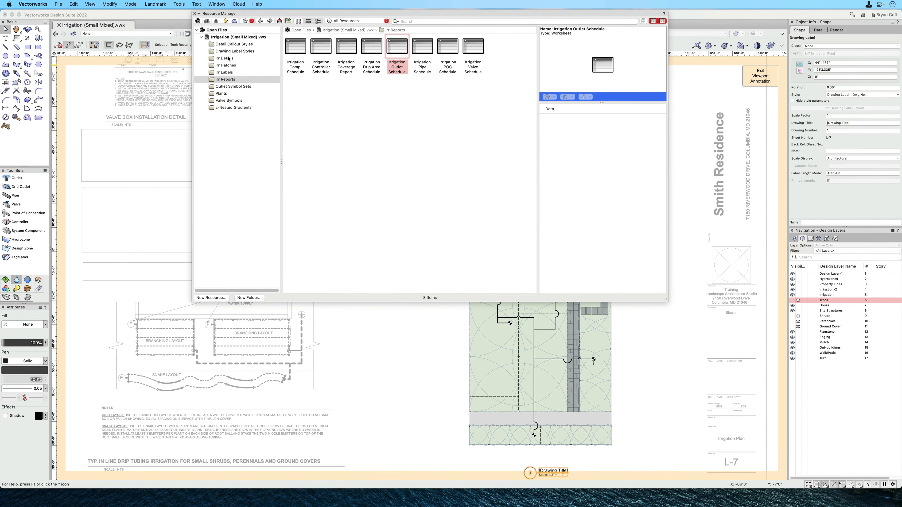
click(228, 72)
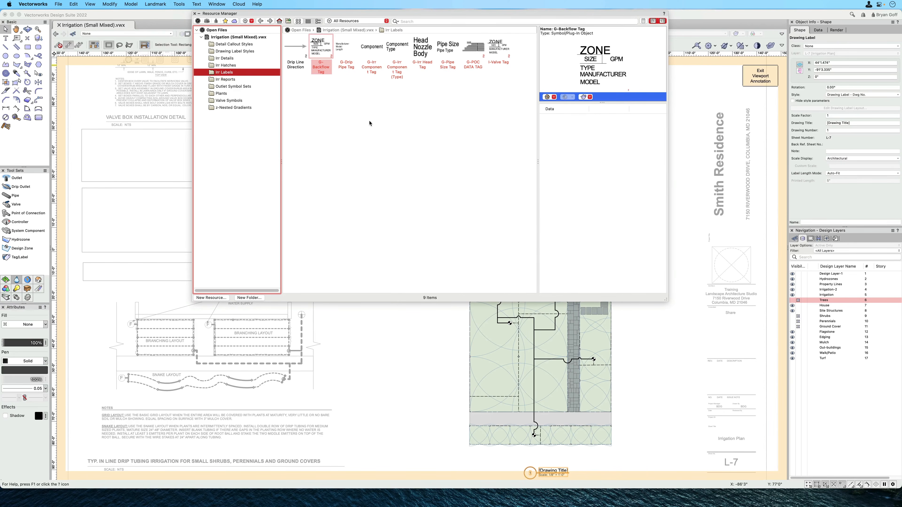
click(422, 52)
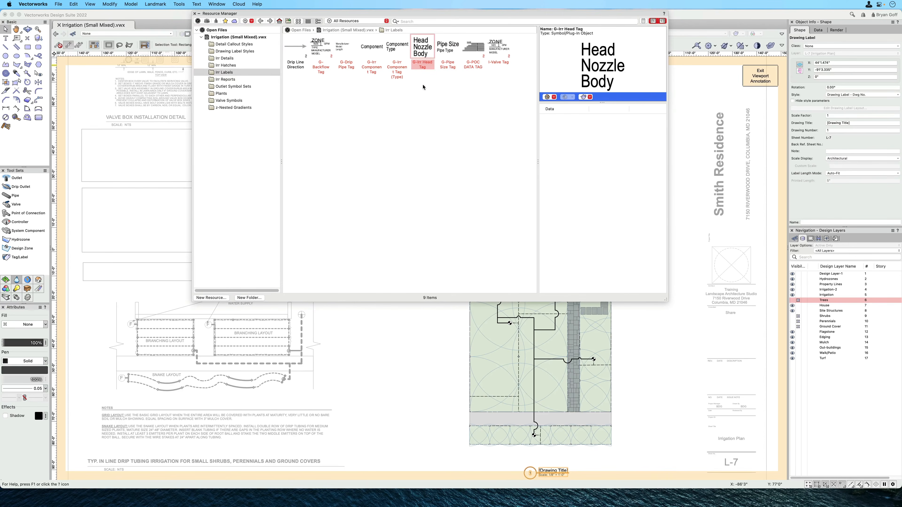
double_click(423, 53)
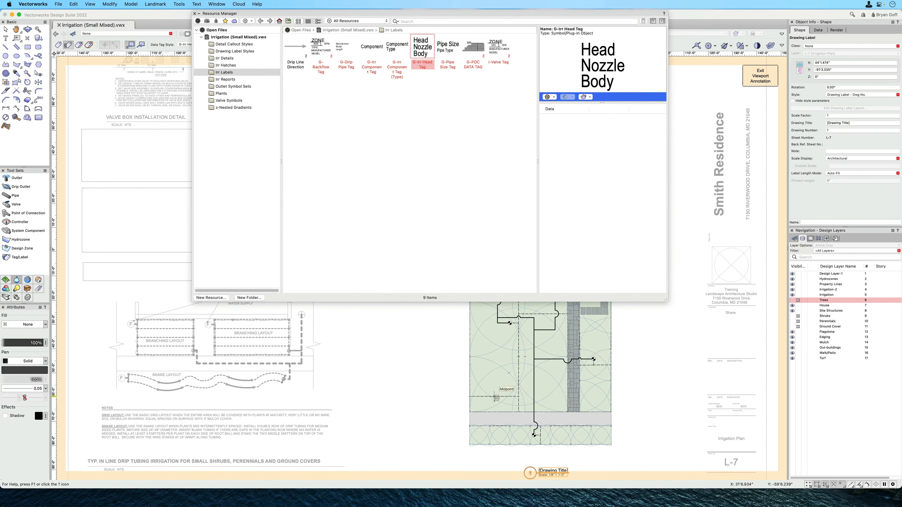
scroll(491, 412, up, 3)
scroll(487, 409, up, 4)
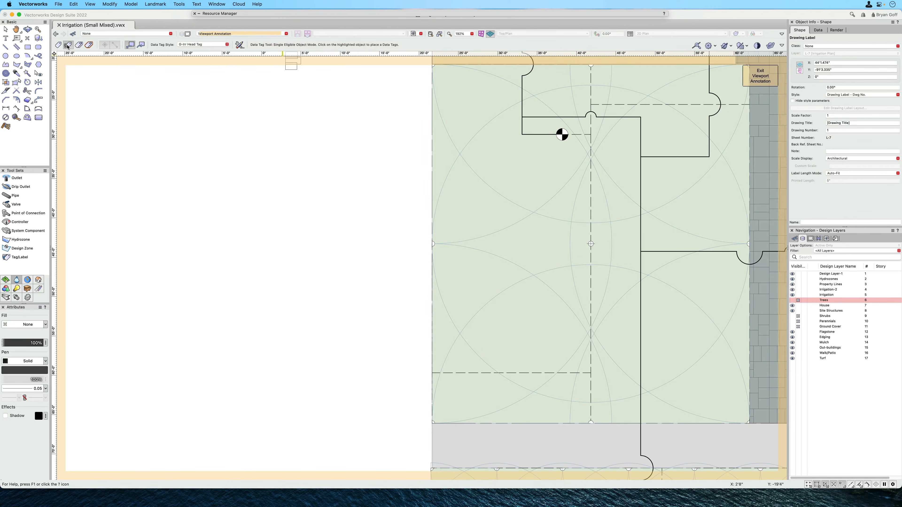
click(141, 45)
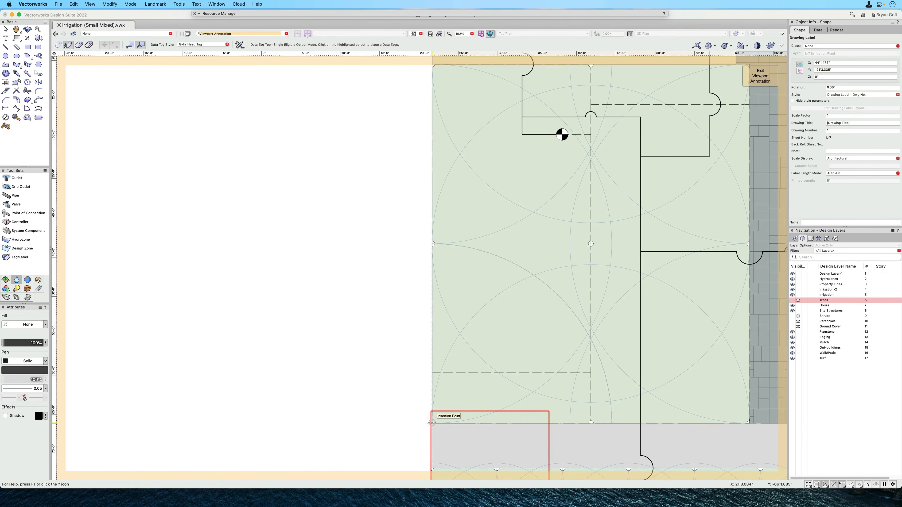
scroll(432, 422, up, 2)
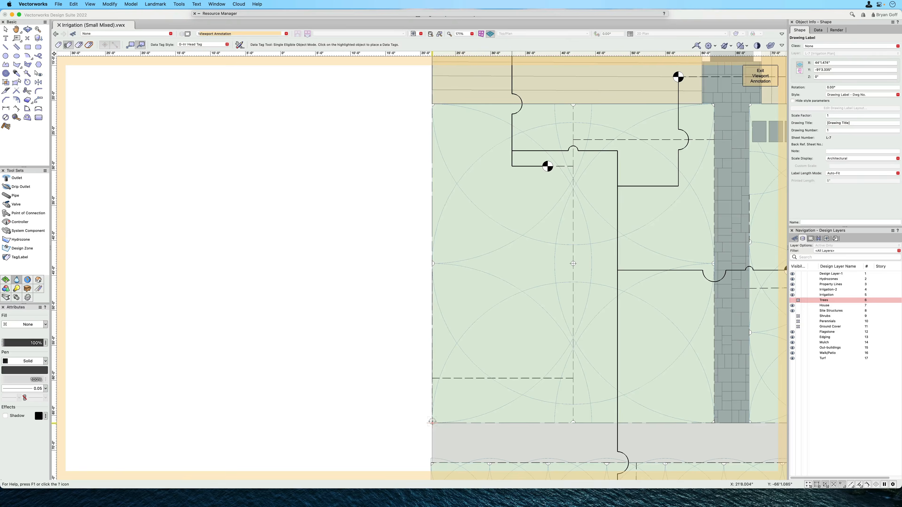
click(433, 392)
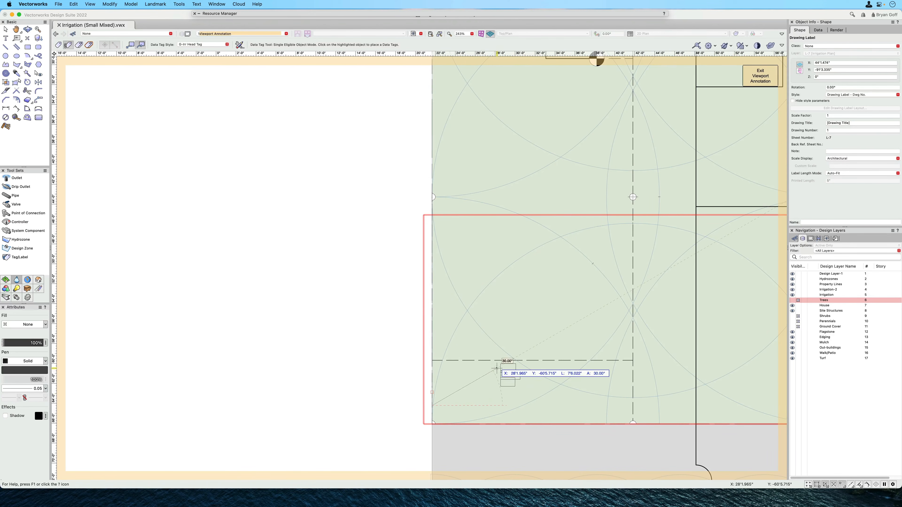
key(Escape)
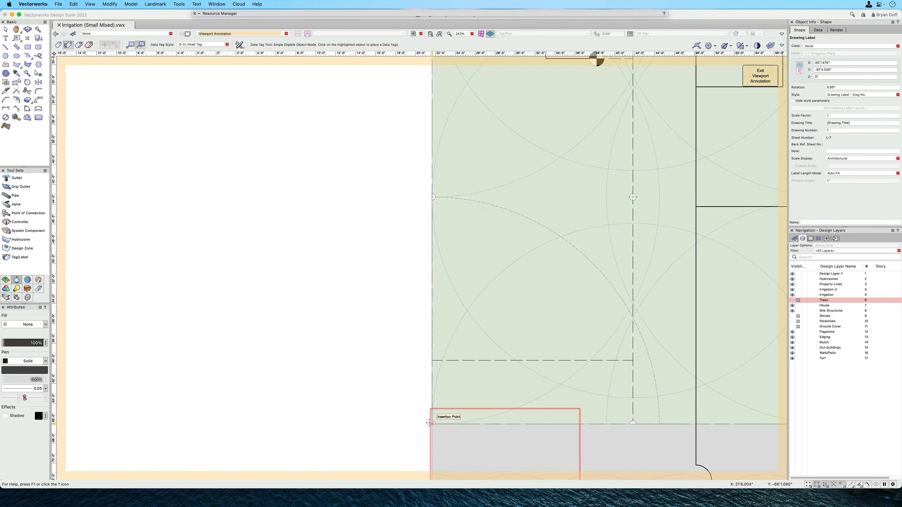
Step: Place a G-Irr Head Tag on the lower-left corner outlet of the bottom planting strip, with its text inside the strip
scroll(429, 418, down, 2)
middle_drag(429, 418, 379, 181)
scroll(381, 245, up, 3)
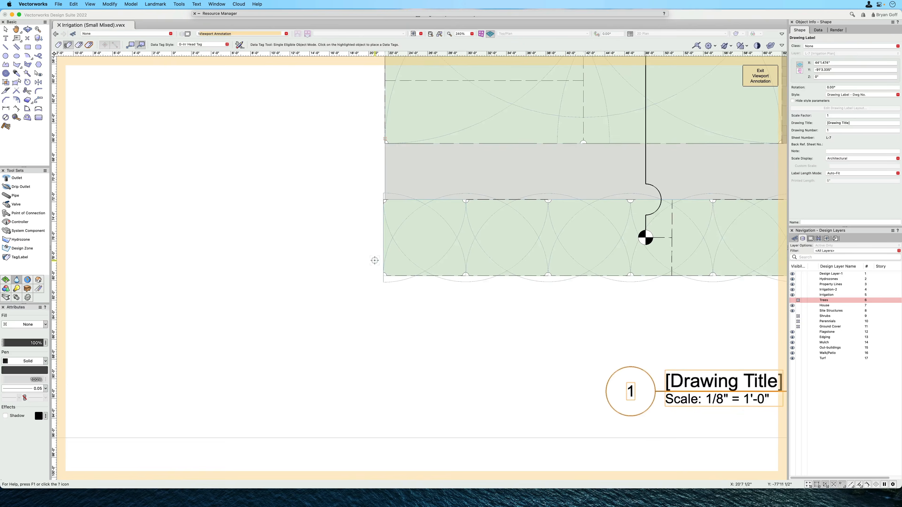
click(385, 277)
click(412, 254)
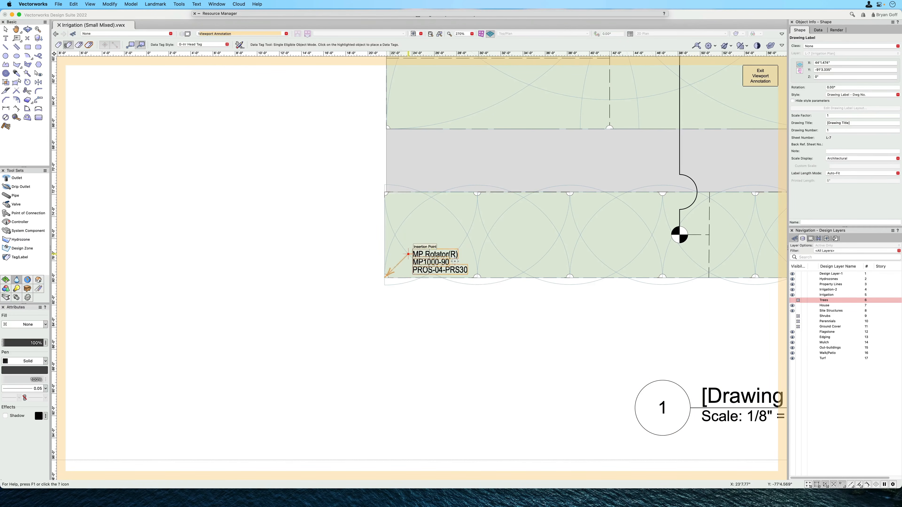
Step: Tag the next two outlets along the strip's lower edge, placing their labels just below the strip
click(477, 278)
click(492, 309)
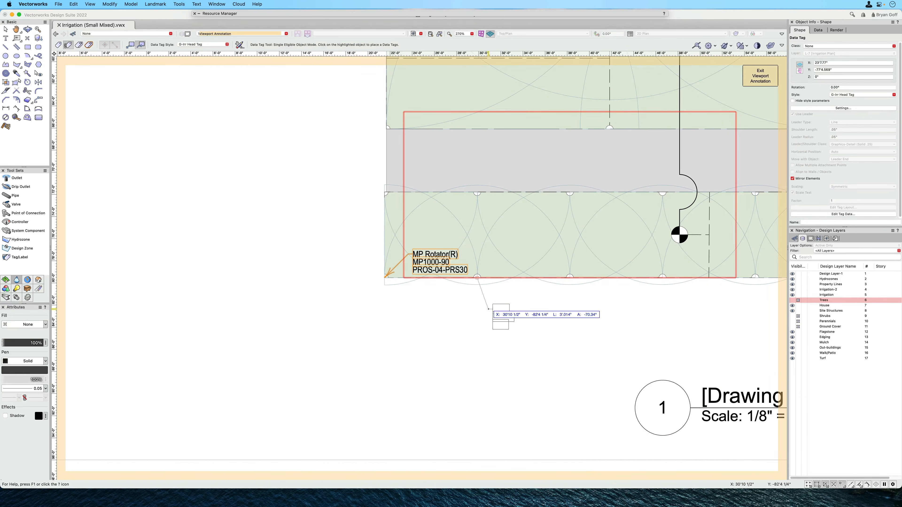
click(570, 278)
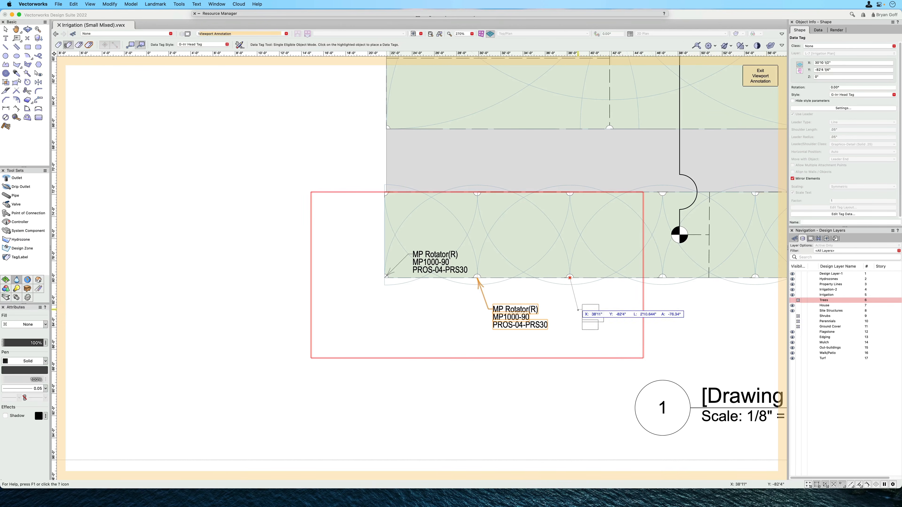
click(582, 309)
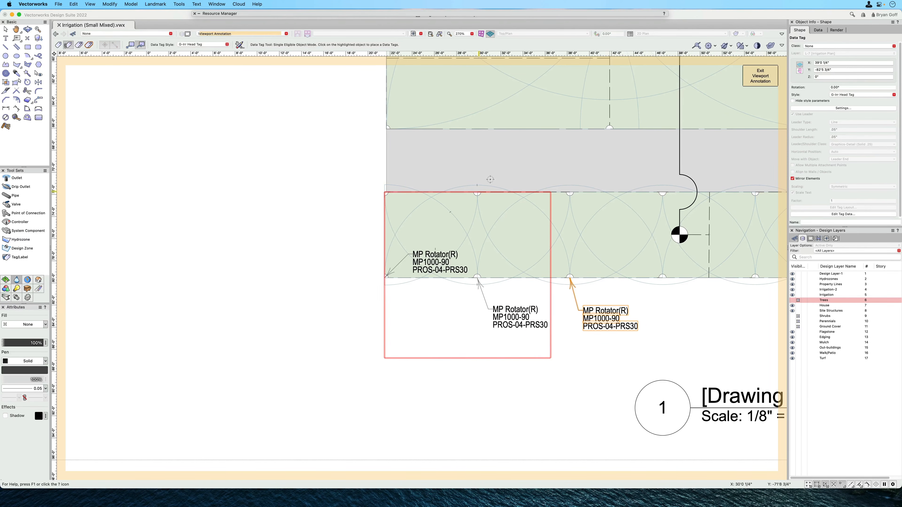
Step: Tag all eligible outlets in the viewport at once with the G-Irr Head Tag style
scroll(276, 409, up, 10)
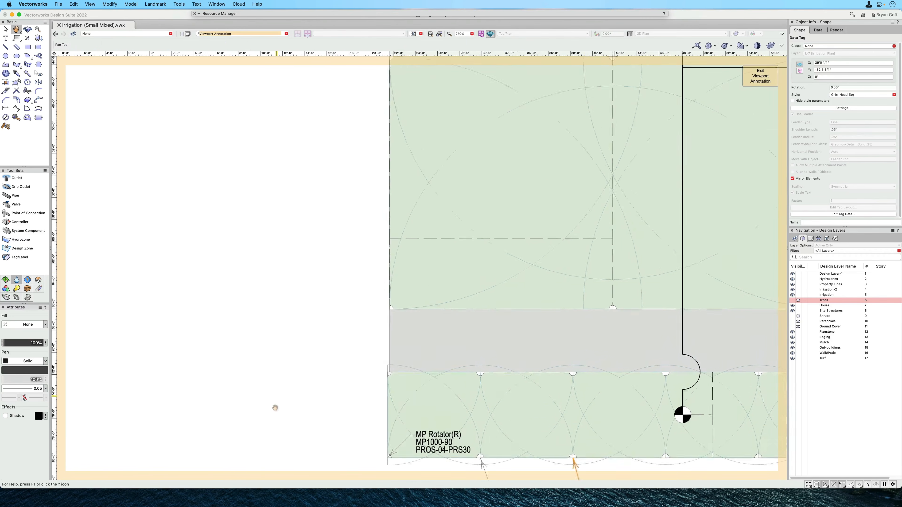
middle_drag(433, 182, 331, 284)
scroll(479, 243, down, 2)
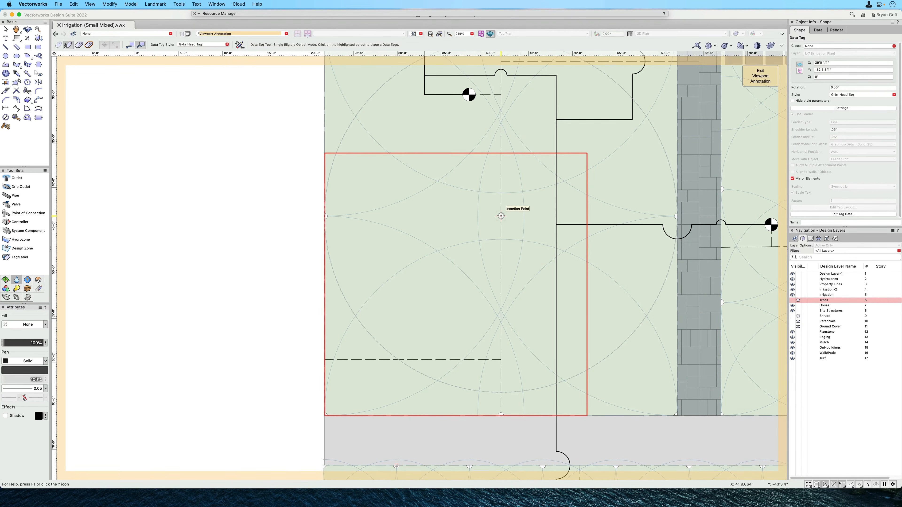
click(79, 45)
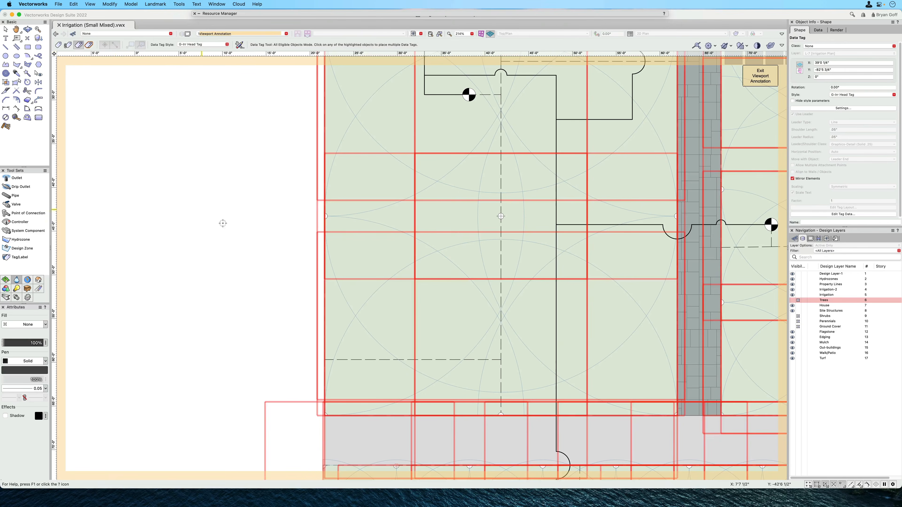
scroll(417, 251, down, 2)
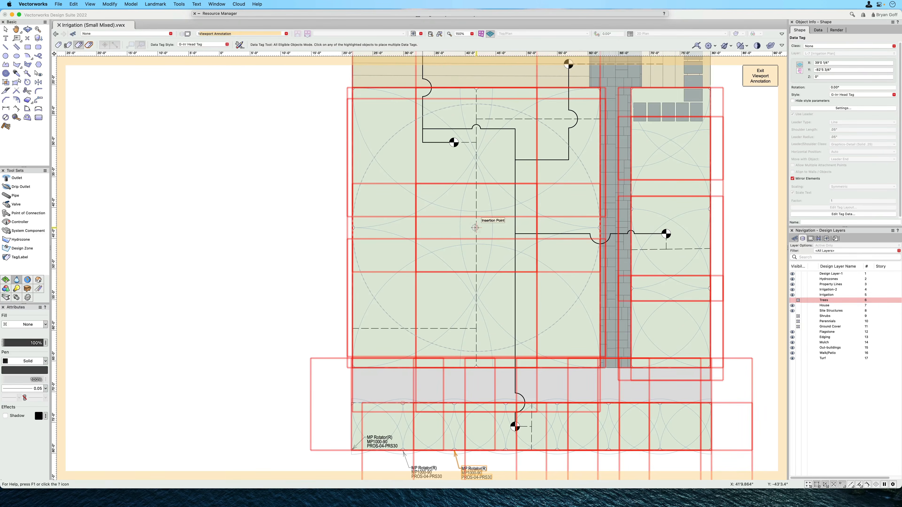
click(460, 251)
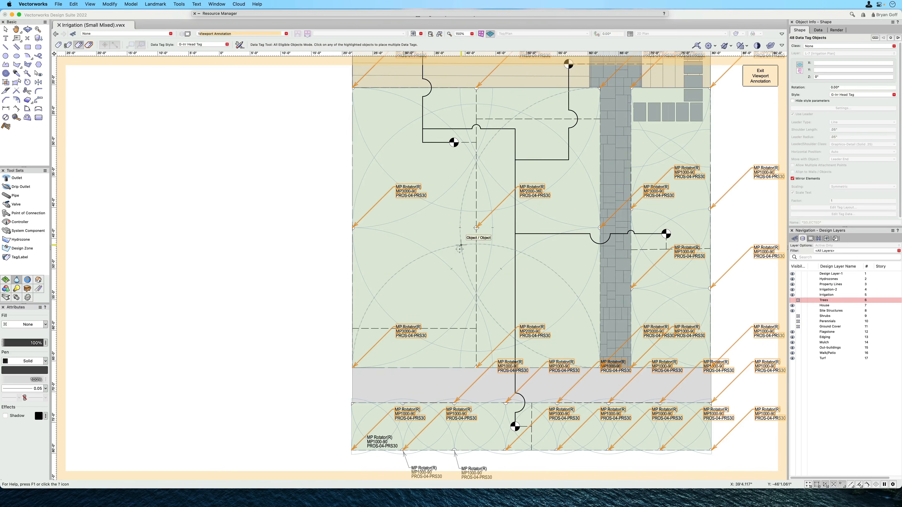
Step: Move the label of the front lawn's upper-left corner outlet straight down onto the lawn, keeping its leader attached to the outlet
scroll(215, 212, down, 1)
scroll(215, 212, down, 1)
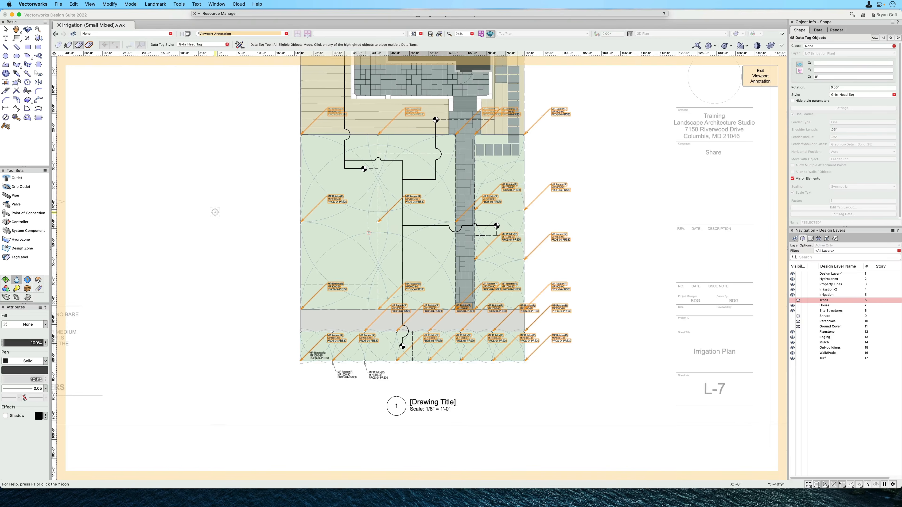
click(5, 31)
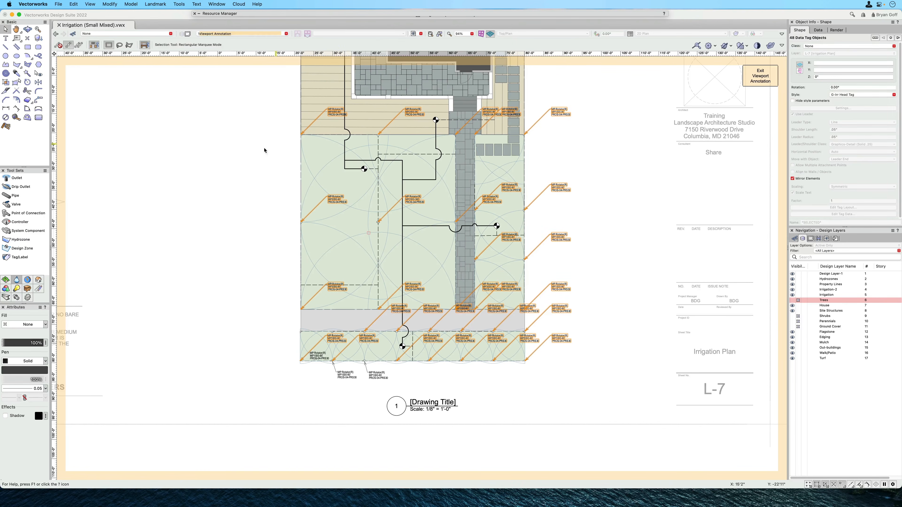
click(263, 148)
click(299, 133)
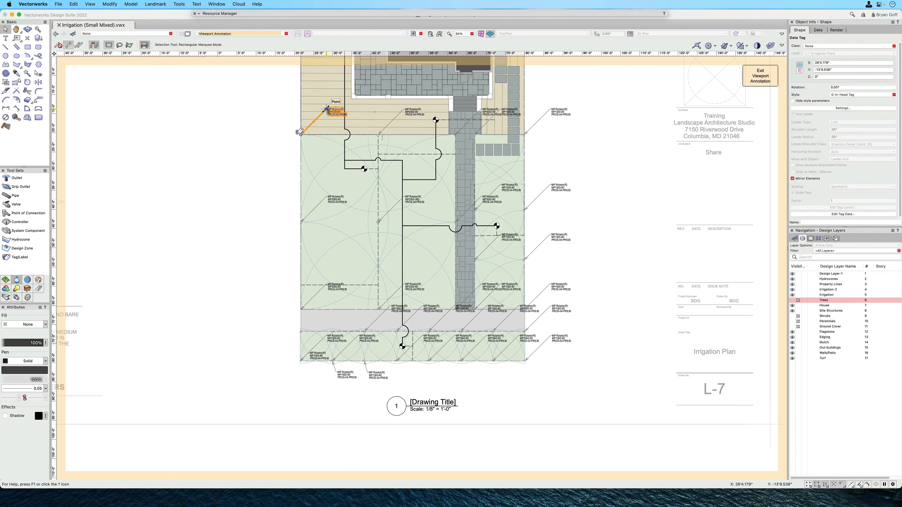
drag(326, 108, 326, 148)
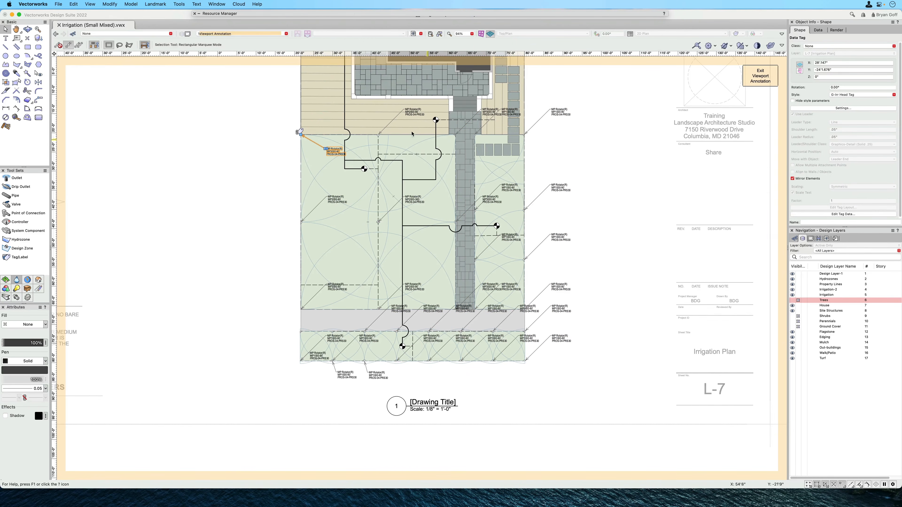
Step: Activate the G-Drip Pipe Tag style from the Irr Labels resources for tagging the drip areas
scroll(183, 162, up, 4)
scroll(183, 162, left, 4)
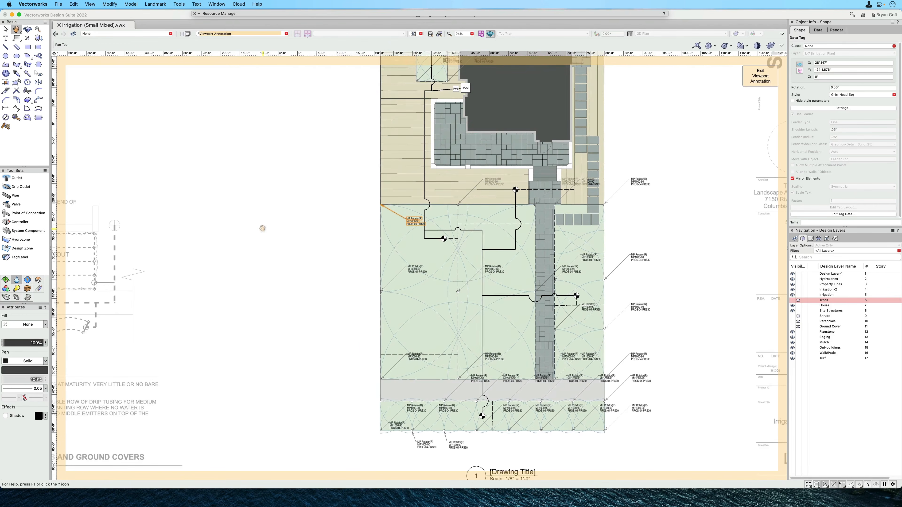
mouse_move(276, 15)
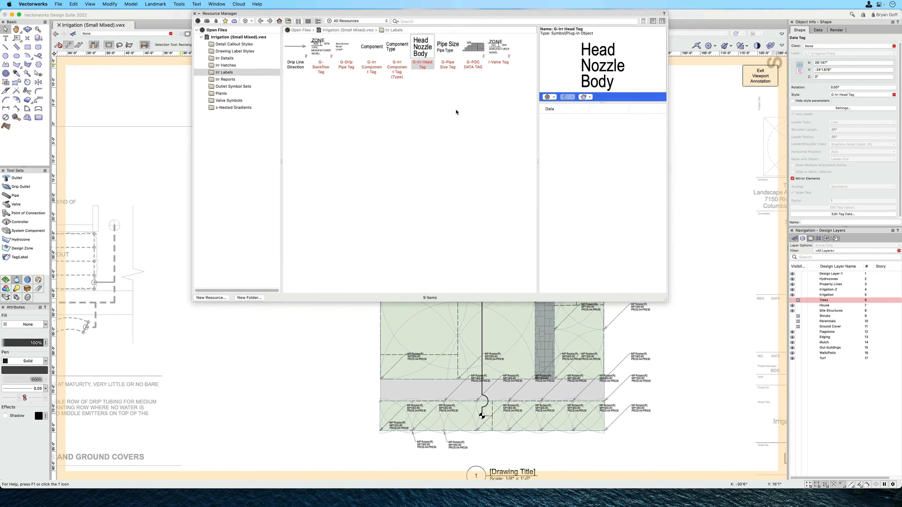
double_click(345, 48)
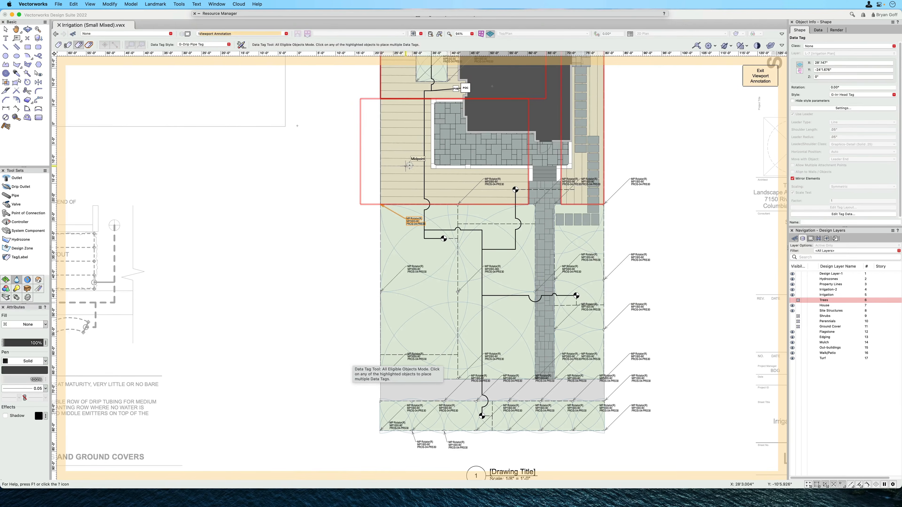
Step: Try tagging all eligible drip areas at once with the G-Drip Pipe Tag, and undo the placed tags
click(408, 165)
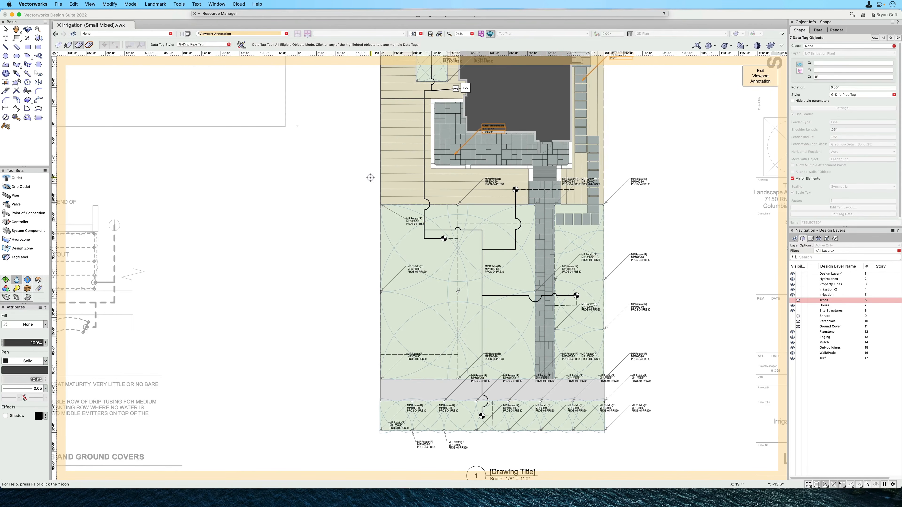
key(super+z)
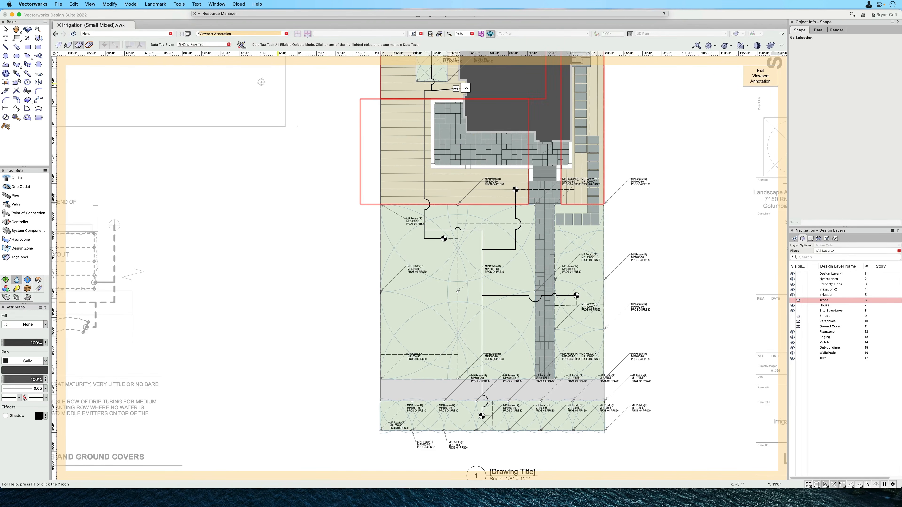
Step: Tag the drip areas on the house's left front and right side individually with the G-Drip Pipe Tag, placing the labels outside the plan
click(68, 44)
click(406, 166)
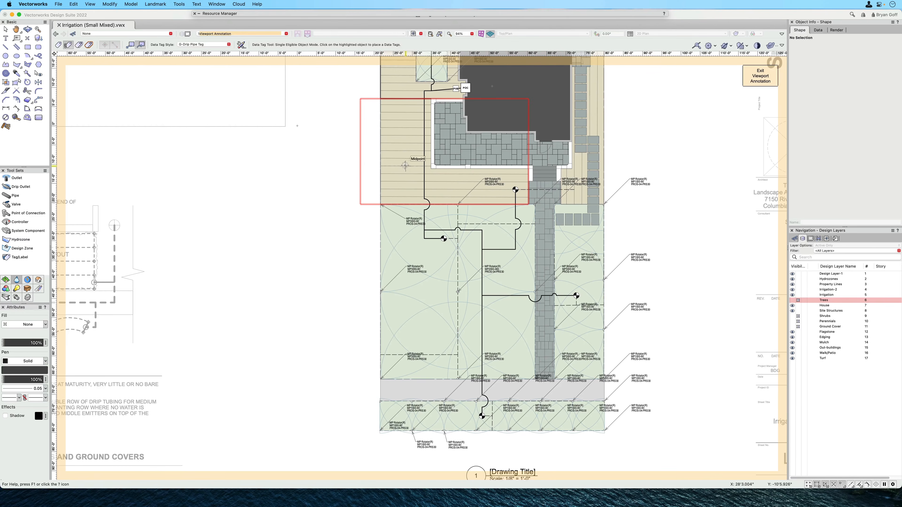
click(368, 187)
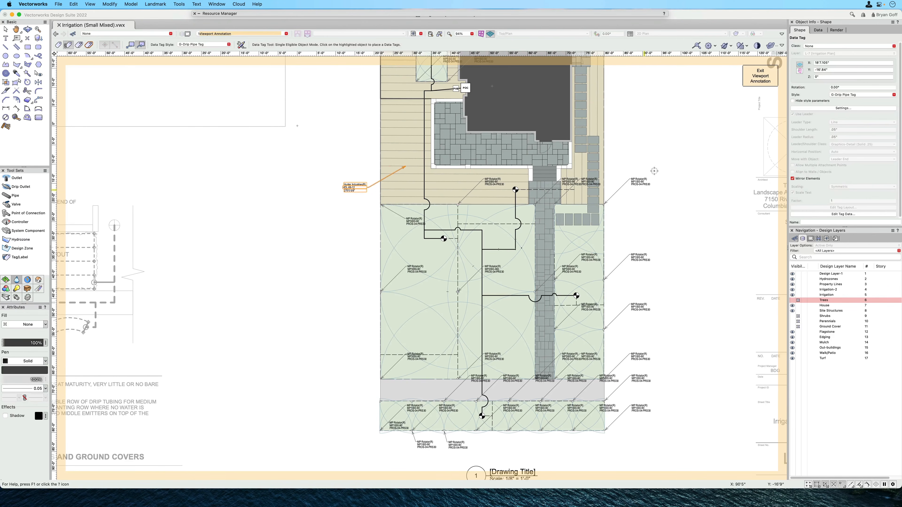
click(599, 118)
click(644, 106)
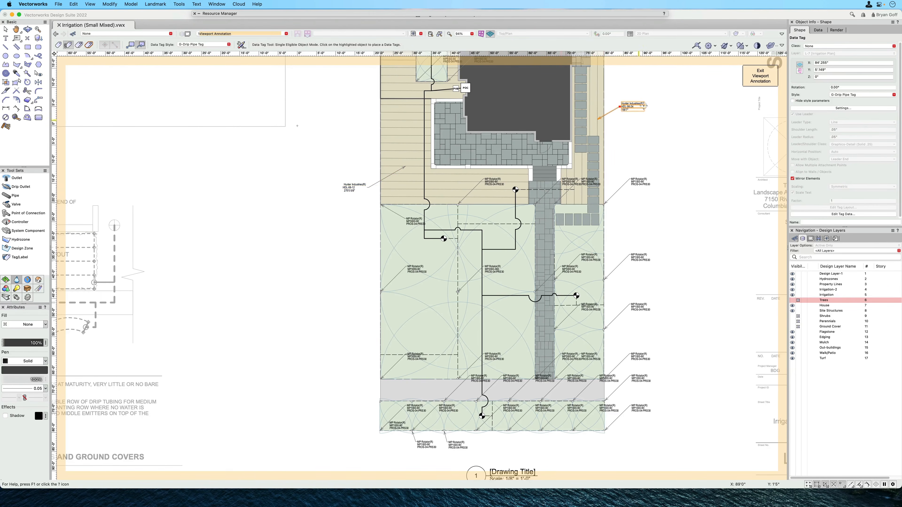
scroll(635, 92, up, 10)
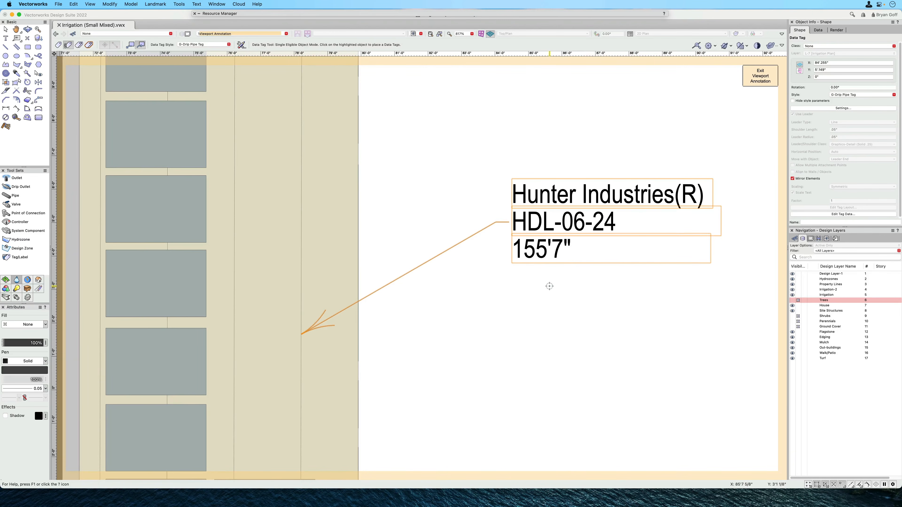
scroll(549, 285, down, 6)
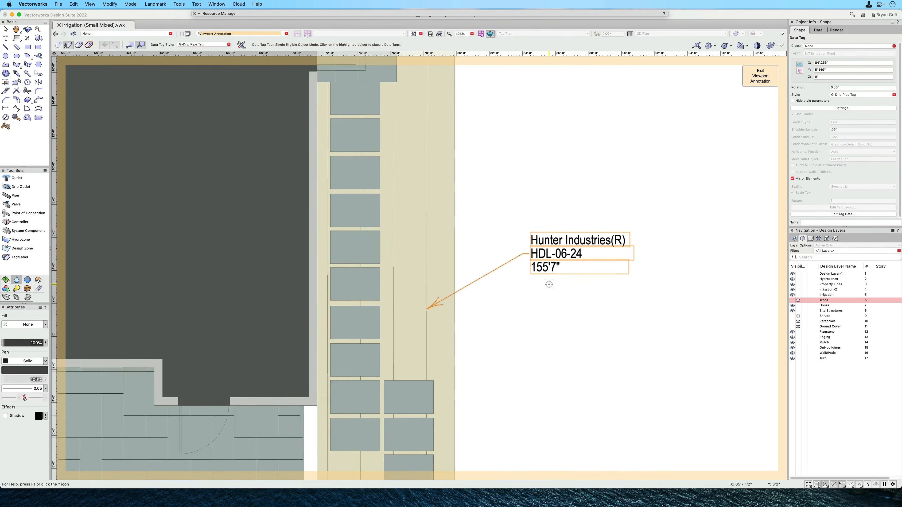
scroll(549, 285, down, 1)
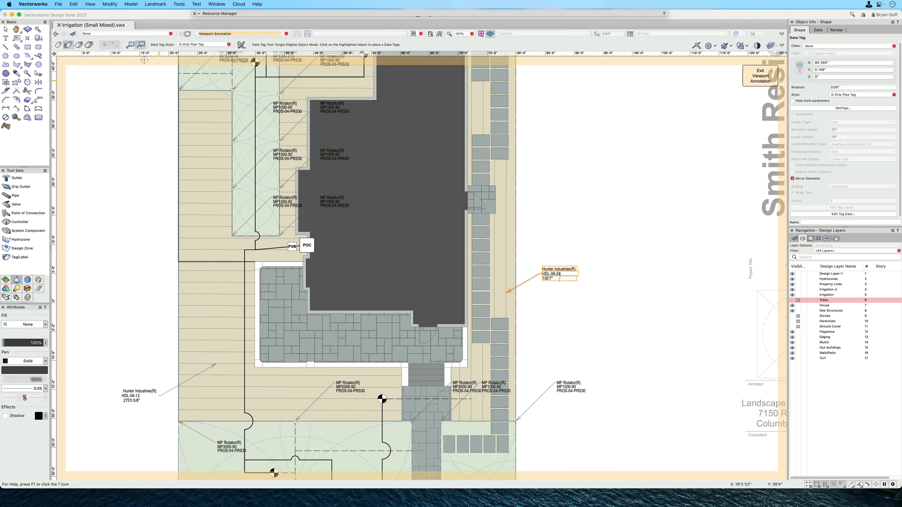
Step: Label two main pipe branches and the lower-left lateral pipe in the front lawn with the G-Pipe Size Tag
click(292, 14)
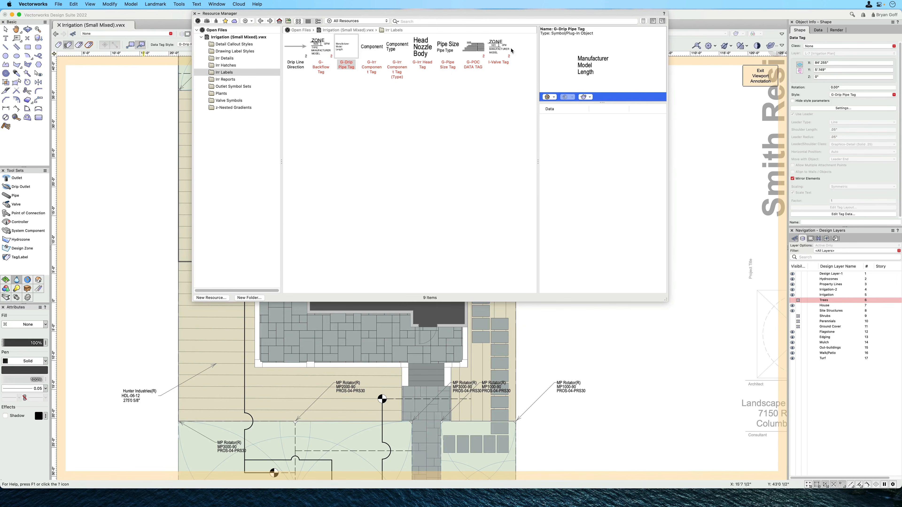
double_click(448, 47)
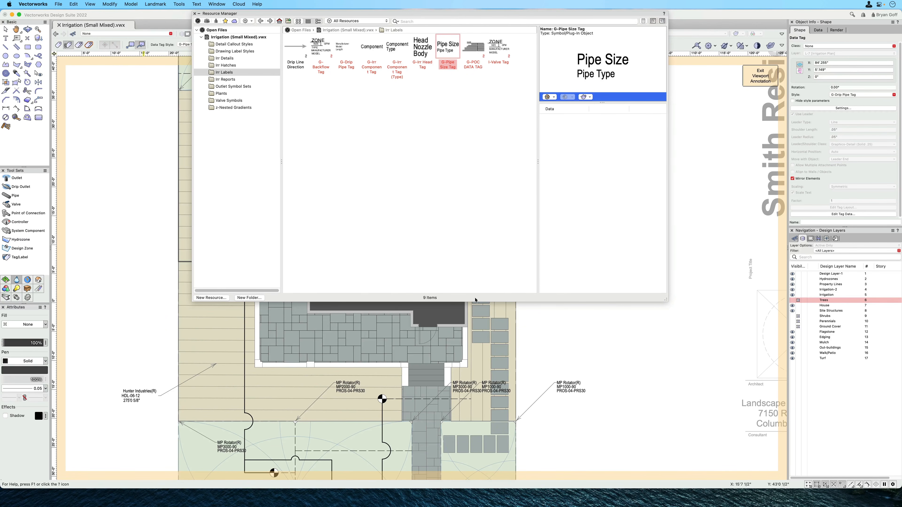
scroll(563, 471, down, 10)
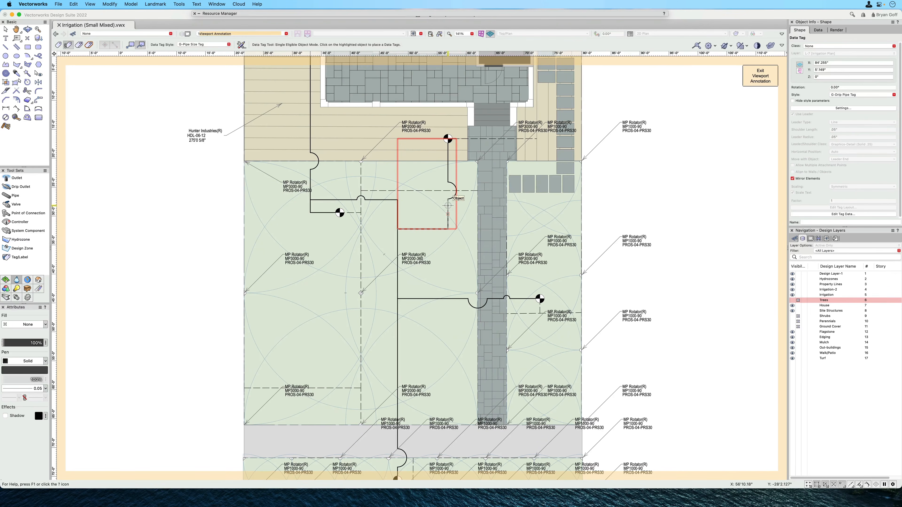
click(423, 229)
click(440, 246)
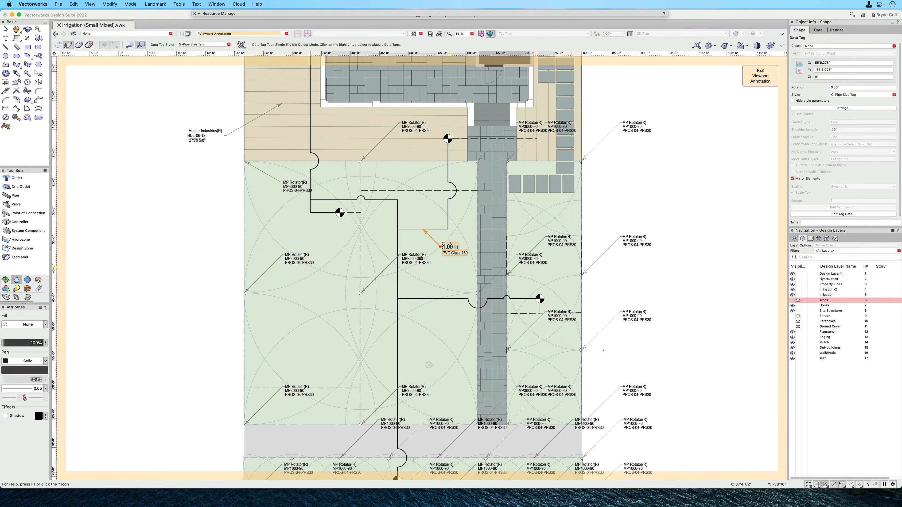
click(432, 299)
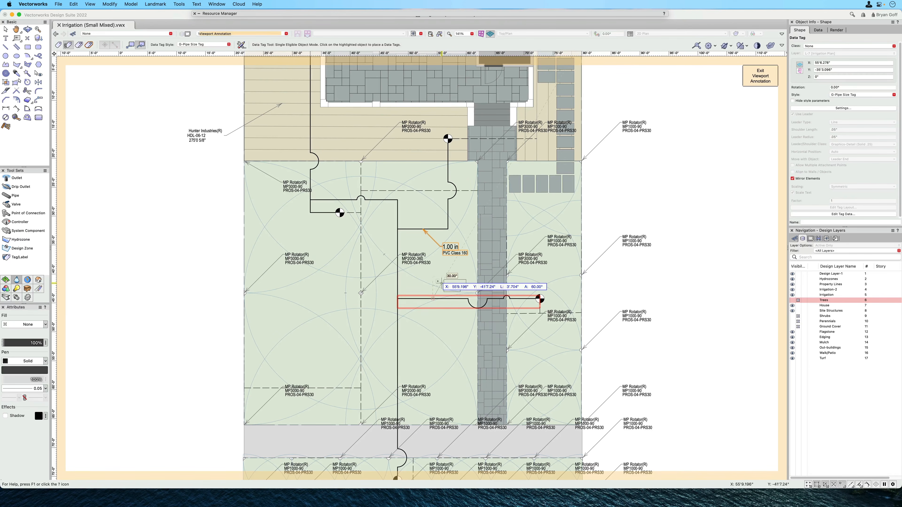
click(442, 283)
click(335, 388)
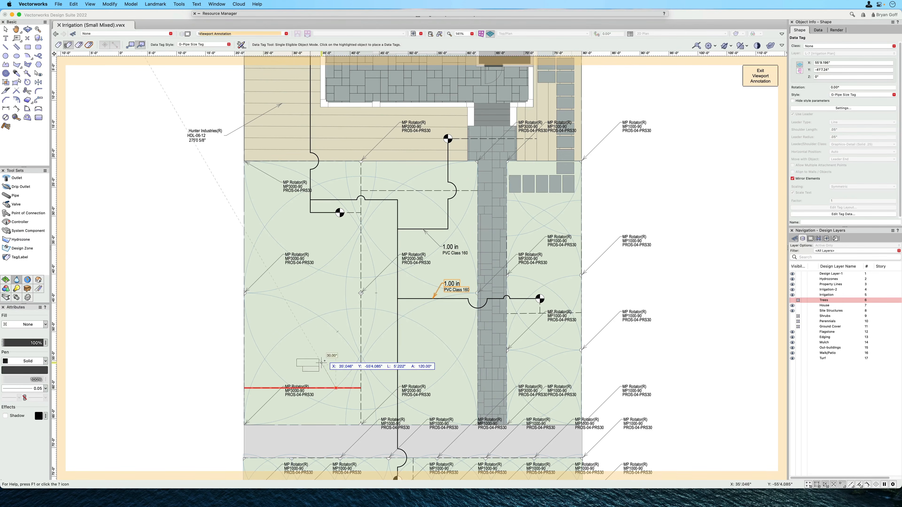
click(322, 363)
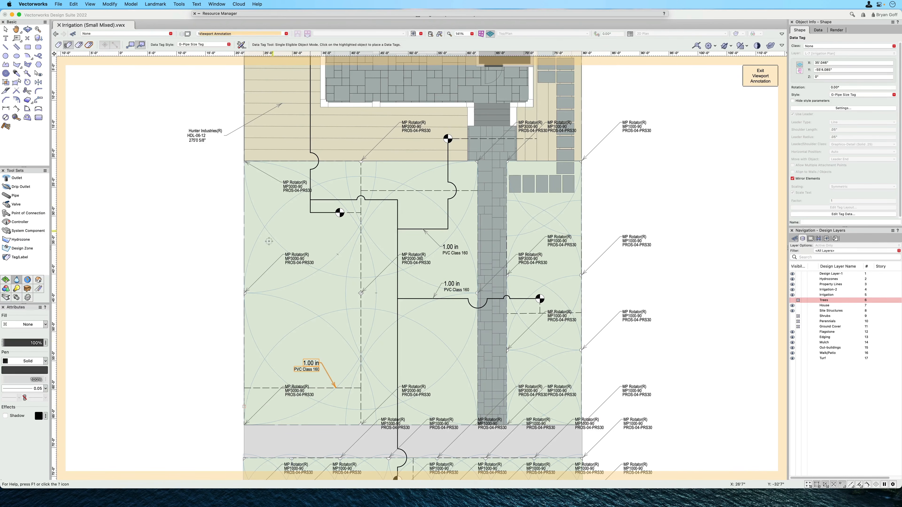
Step: Tag the front lawn's left valve with the I-Valve Tag, placing the label outside the lawn's left edge, and select the tag
click(298, 13)
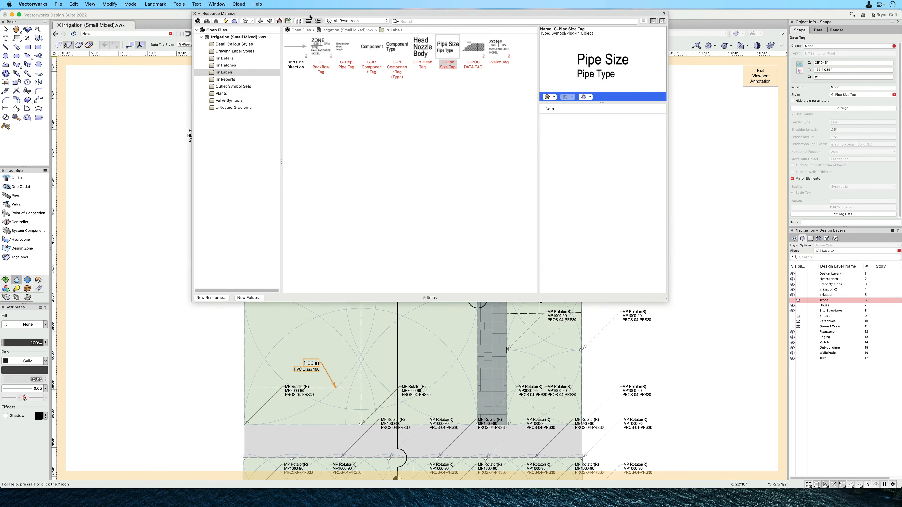
double_click(502, 50)
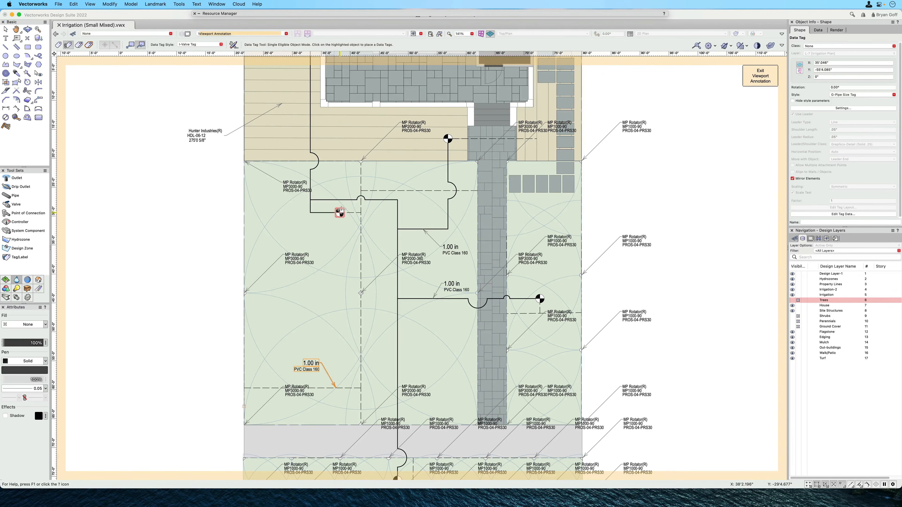
click(339, 213)
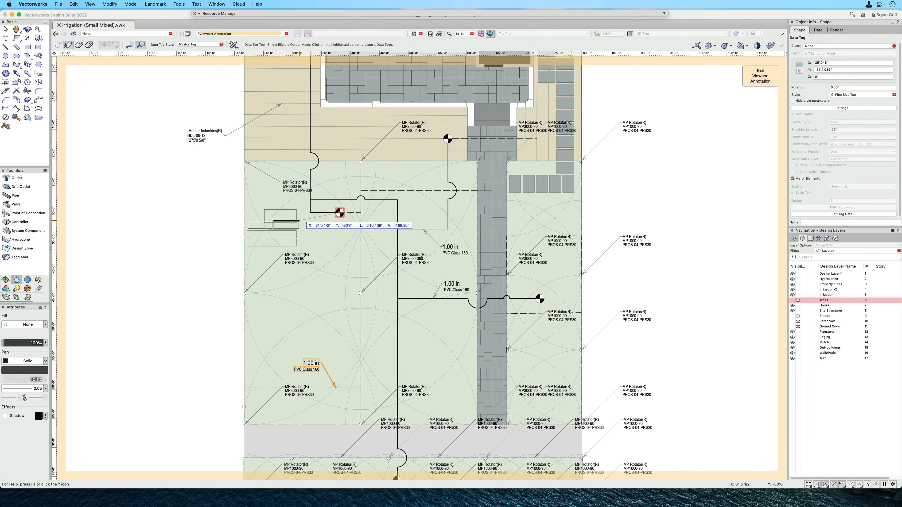
click(222, 242)
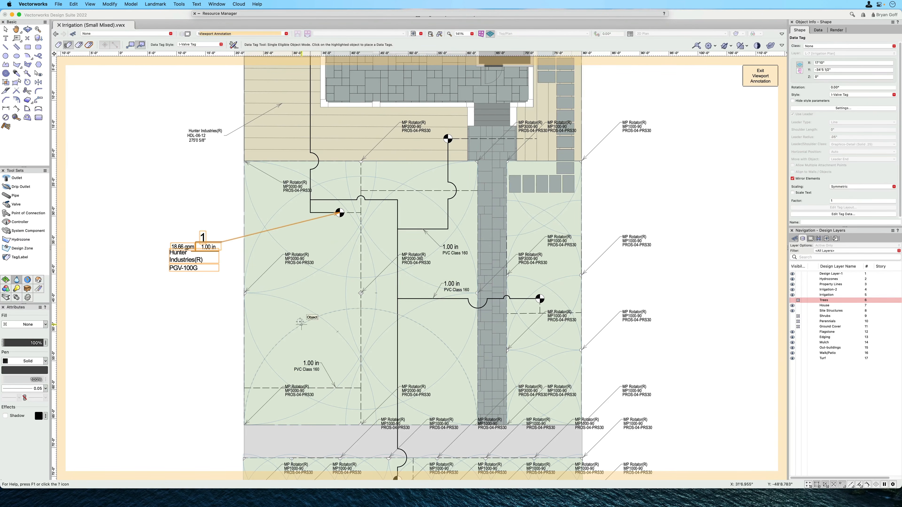
click(5, 29)
click(178, 340)
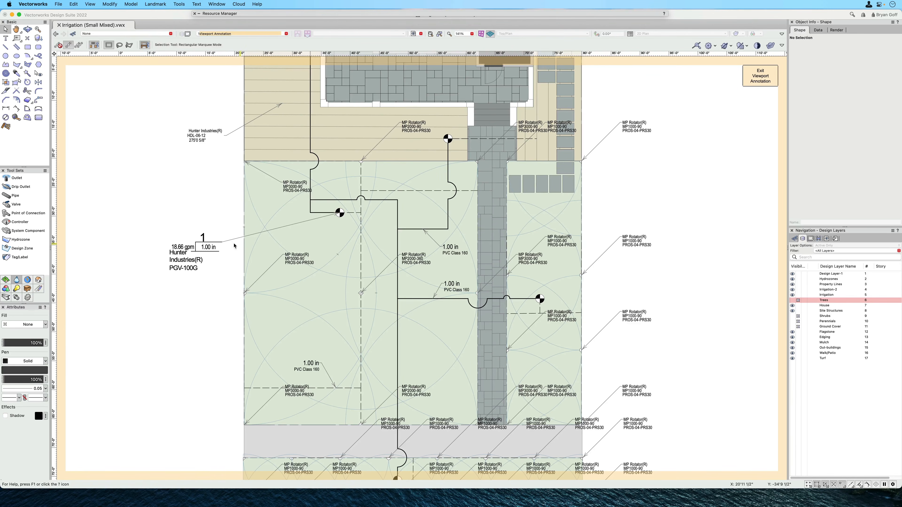
click(214, 245)
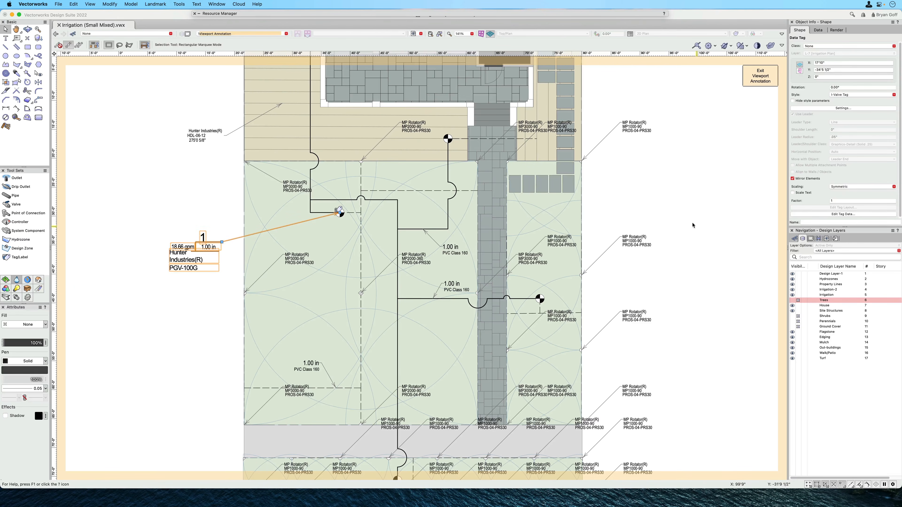
Step: Exit the viewport annotations and set the Zone ID of the front lawn's left valve on the Irrigation design layer to 8
click(671, 217)
click(769, 70)
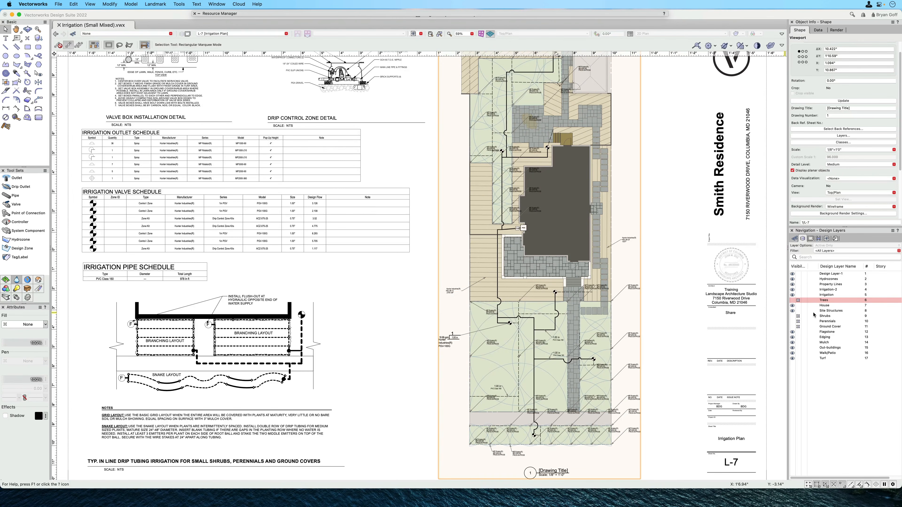
double_click(817, 295)
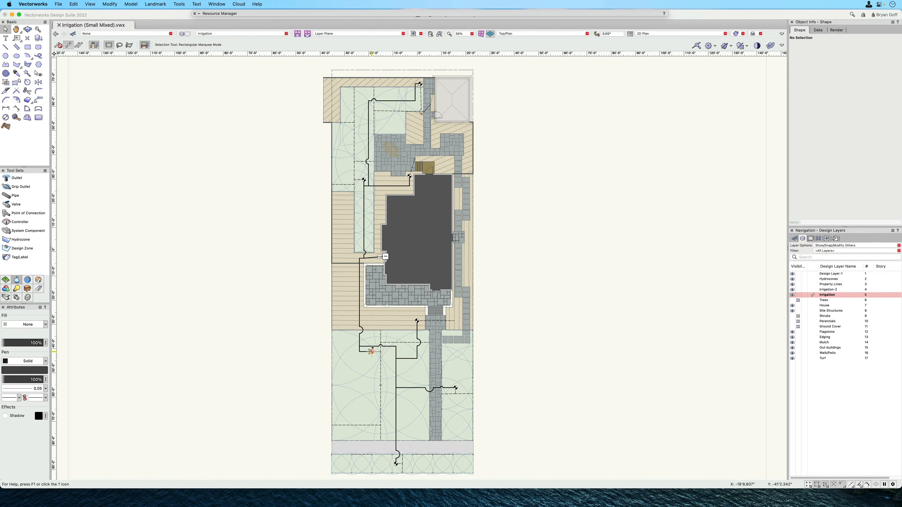
click(372, 351)
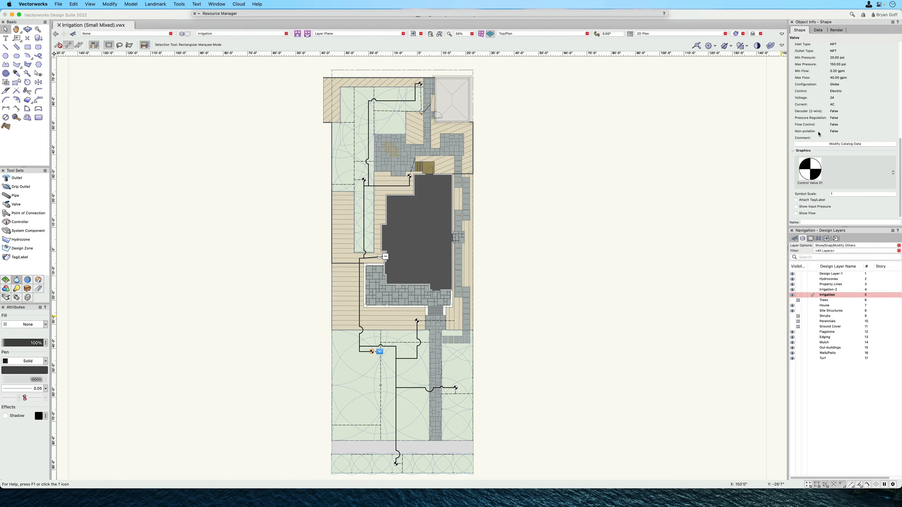
scroll(819, 133, up, 10)
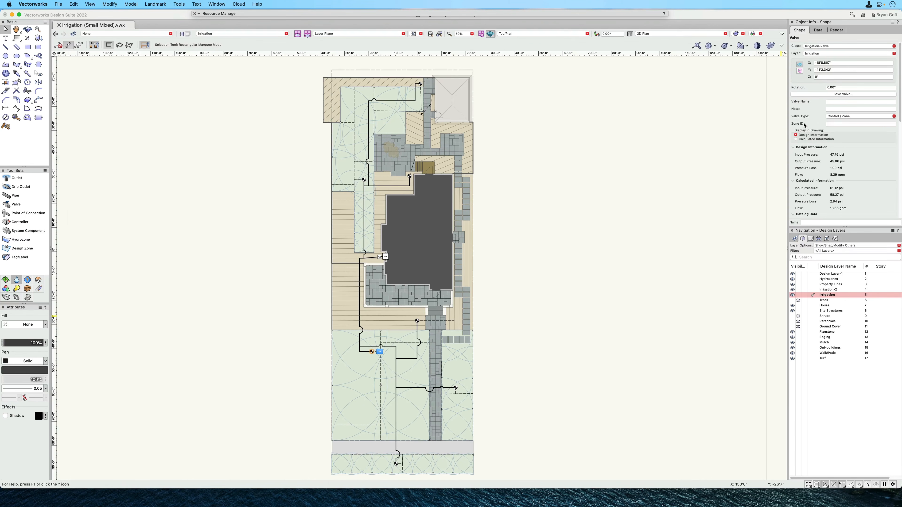
click(832, 124)
text(8)
click(640, 286)
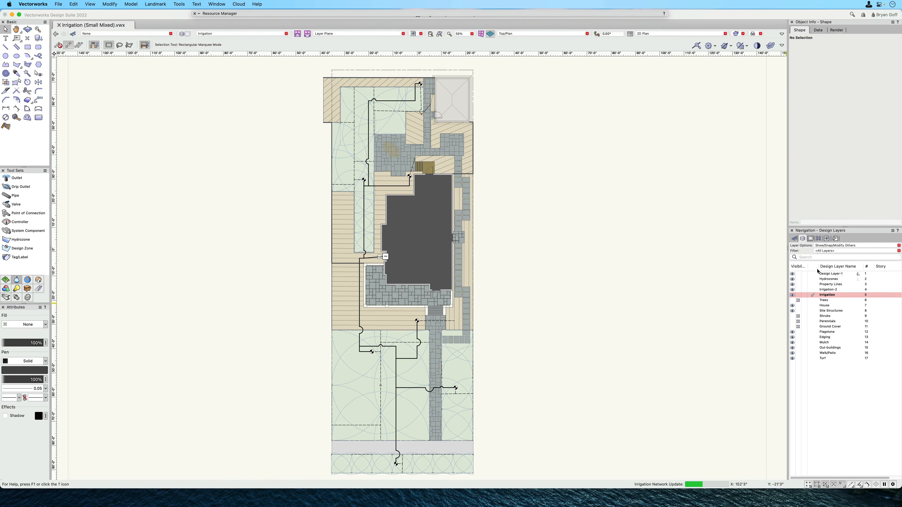
Step: Return to sheet layer L-7 and reopen the irrigation plan viewport's annotations for editing
click(811, 239)
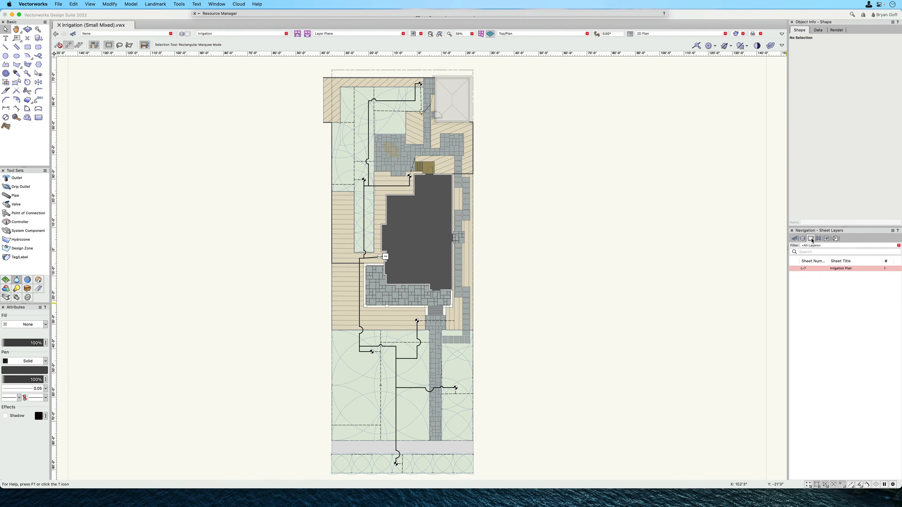
click(793, 269)
scroll(470, 354, up, 3)
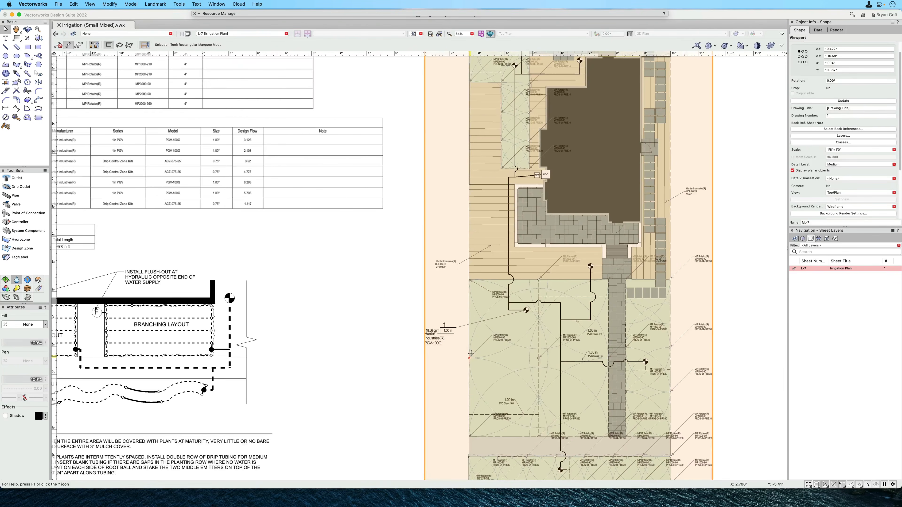
double_click(458, 264)
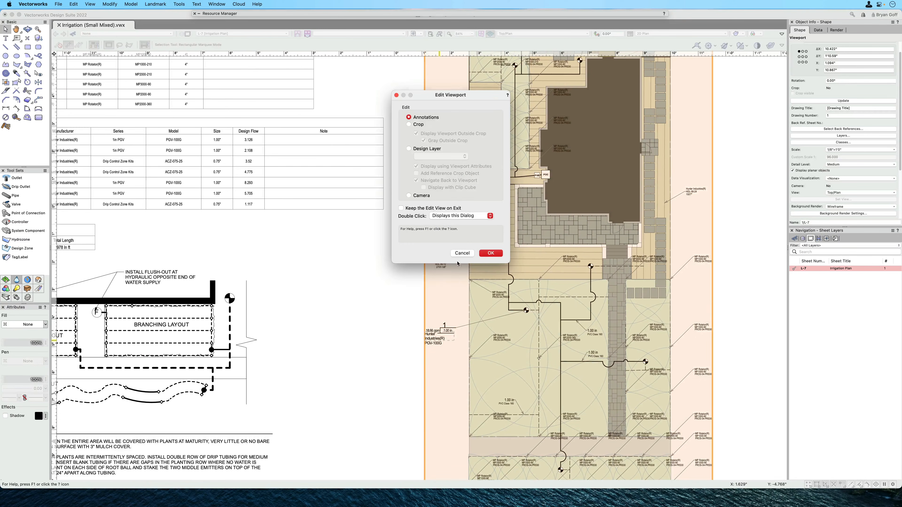
key(Return)
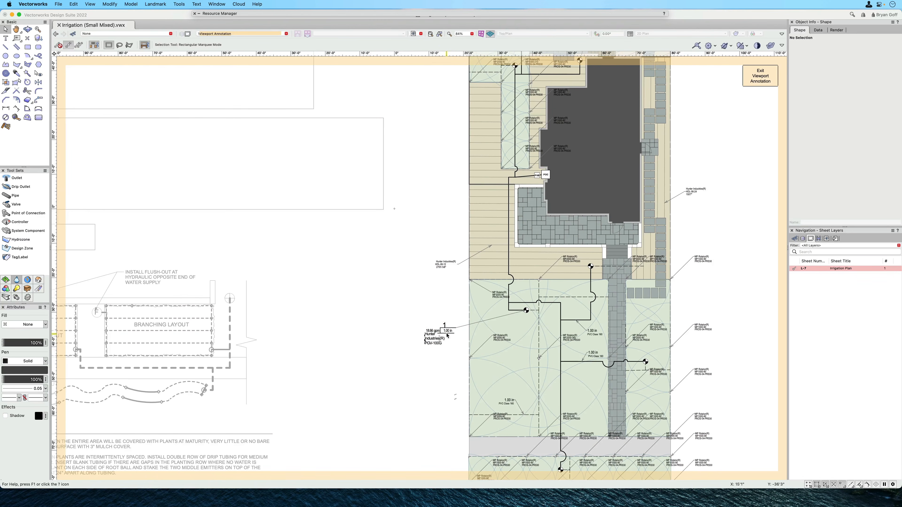
Step: Review the Data Tag Settings of the left valve's tag without changes and exit the viewport annotations
click(447, 336)
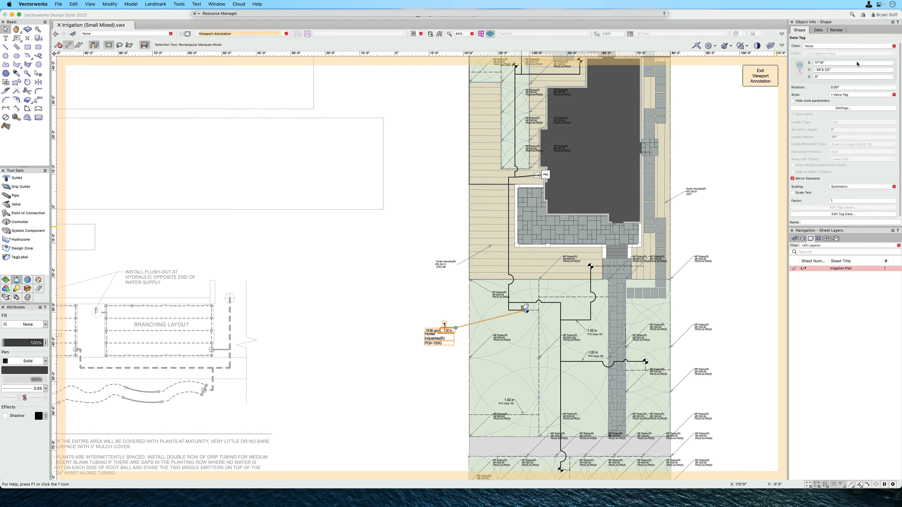
click(830, 108)
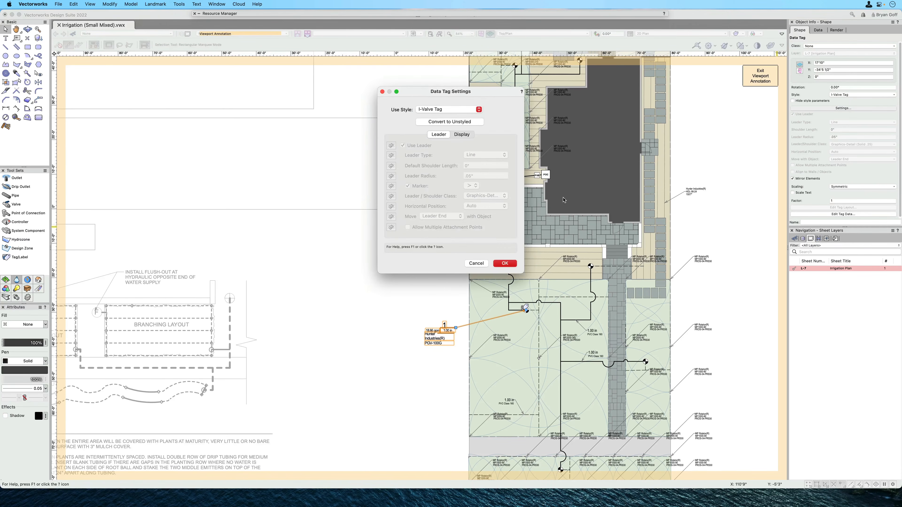
click(476, 263)
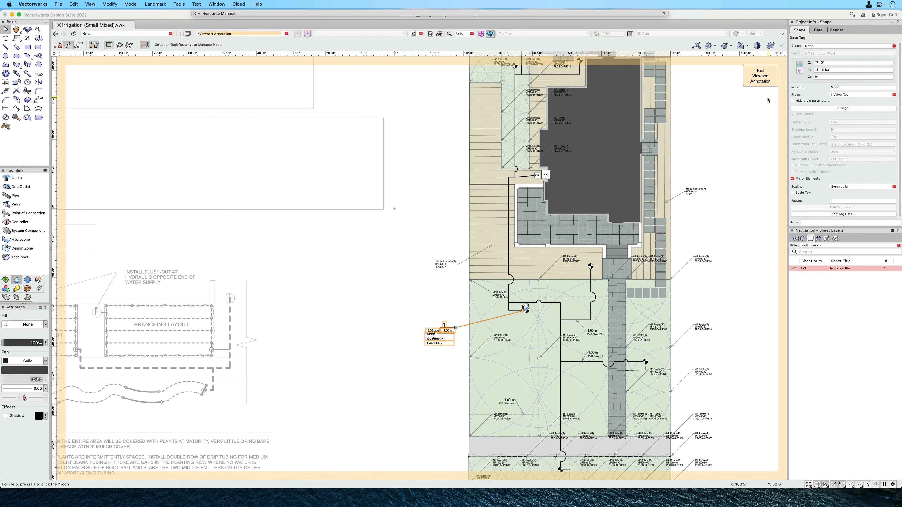
click(760, 79)
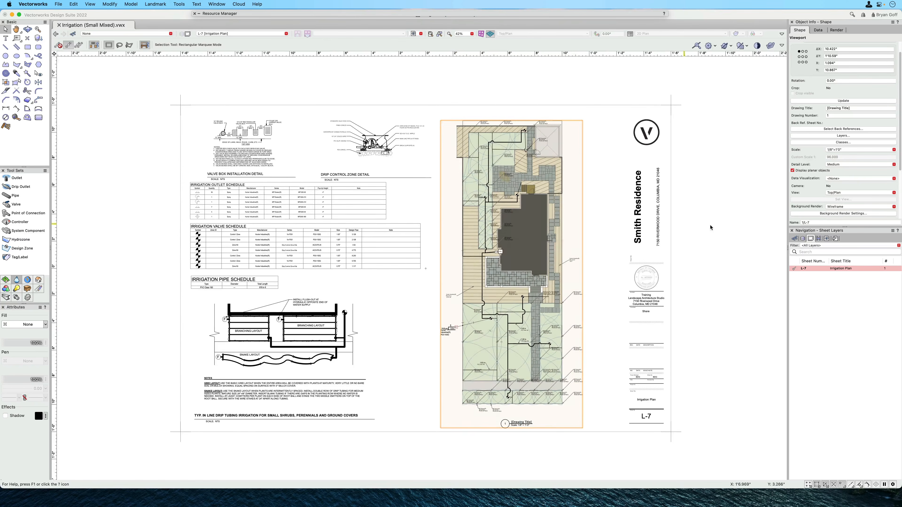
click(726, 227)
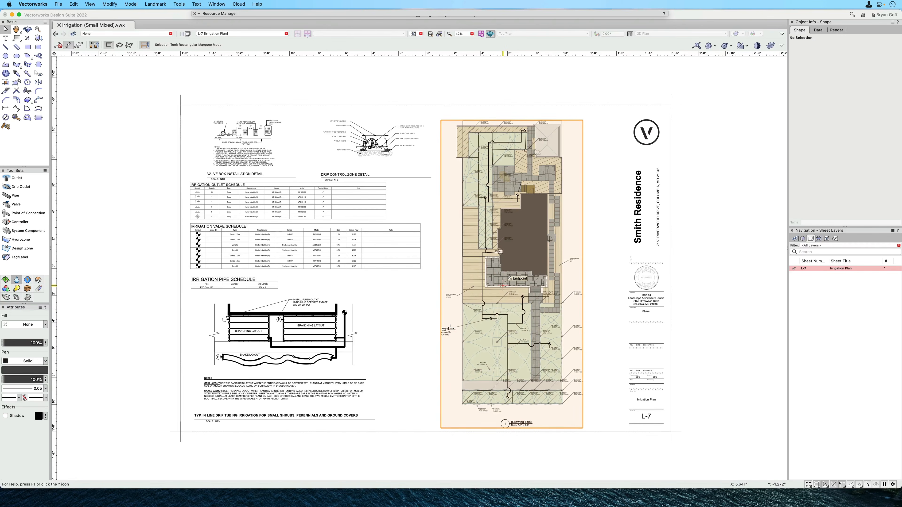
Step: Duplicate the irrigation plan viewport, set the copy's scale to 1/32"=1'0", and place it between the drip tubing detail and the main plan
drag(505, 282, 142, 307)
alt+drag(142, 410, 143, 410)
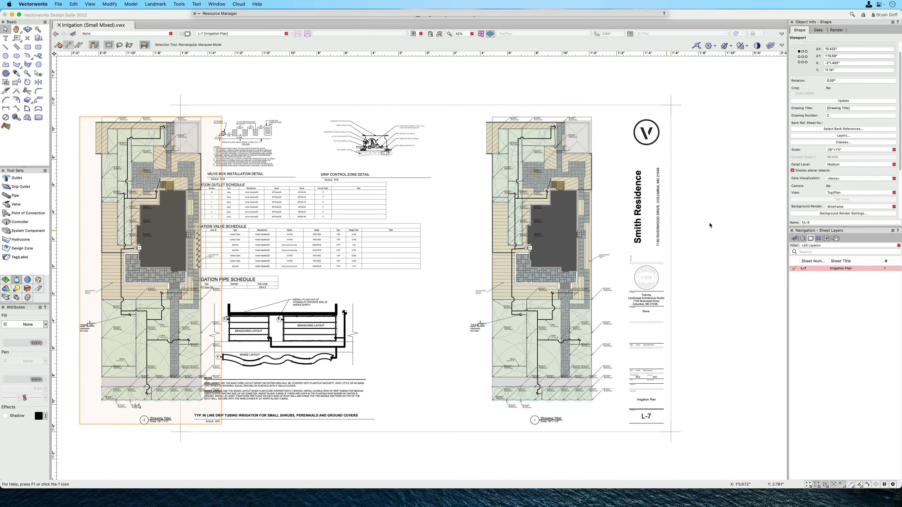
click(834, 149)
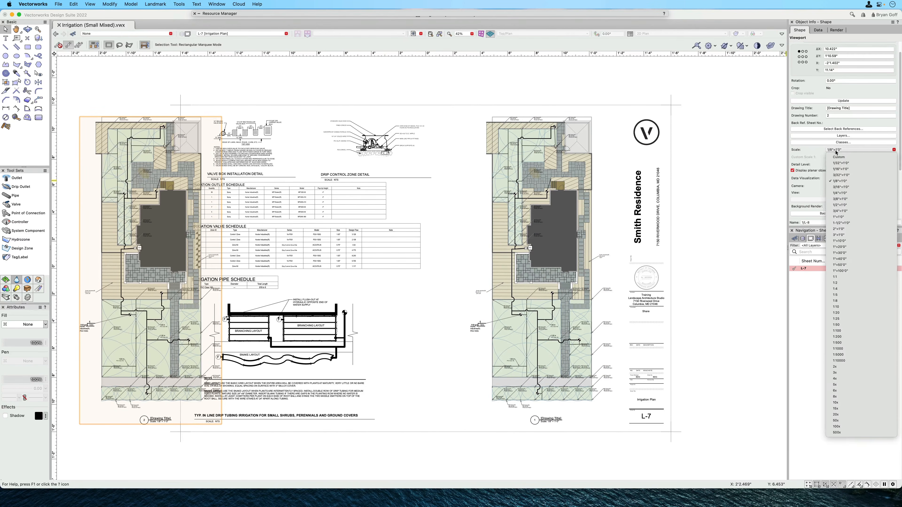
click(840, 163)
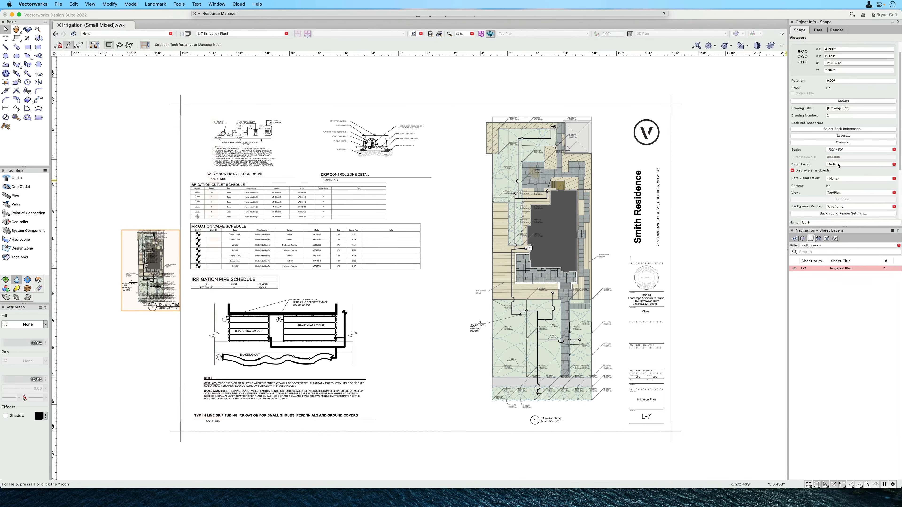
drag(159, 261, 426, 361)
Step: Delete all tags from the small duplicate viewport's annotations and exit the annotation editing
double_click(427, 353)
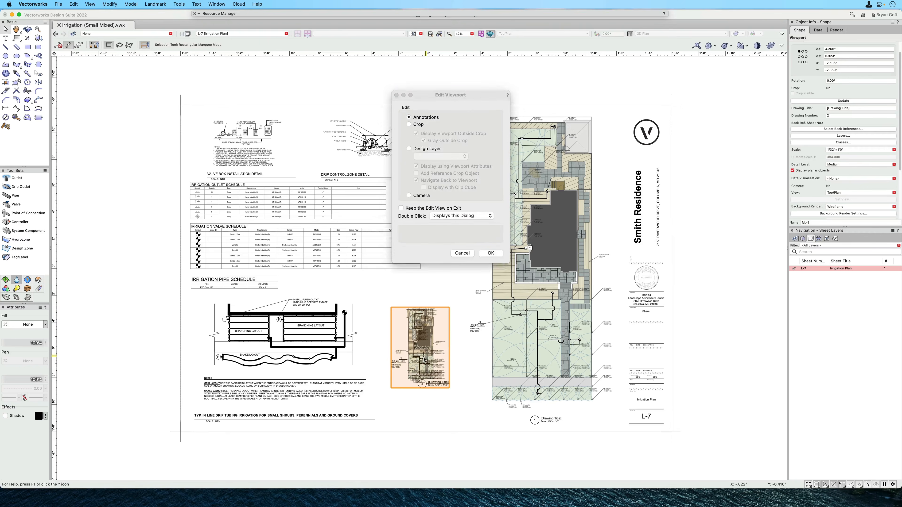
click(491, 253)
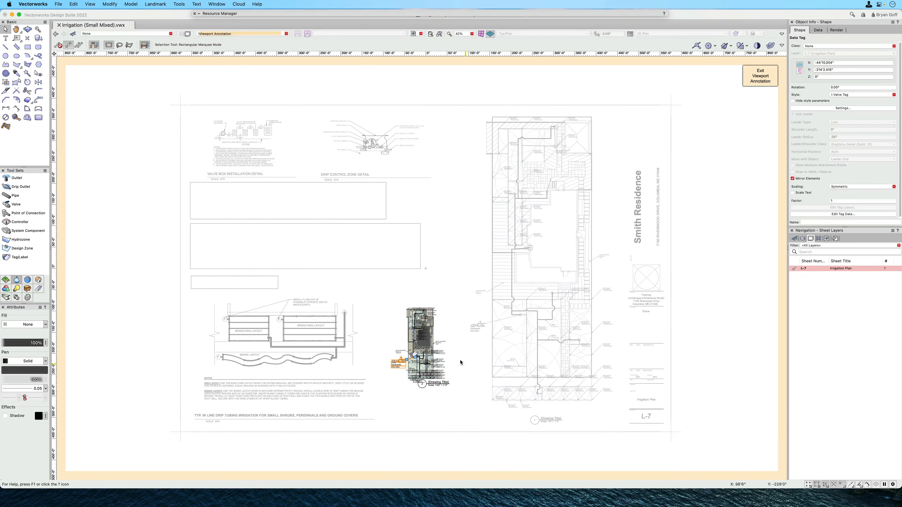
drag(382, 292, 450, 379)
key(Delete)
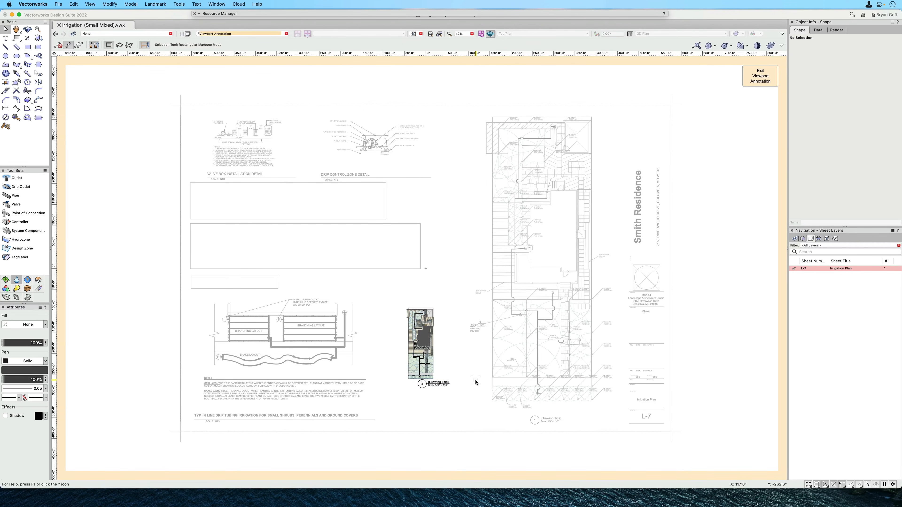
click(760, 81)
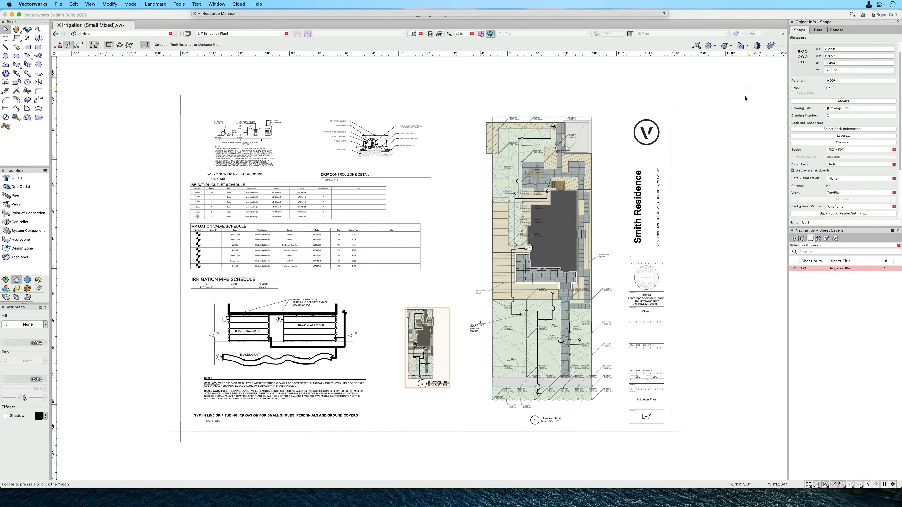
Step: Create a new design layer named Cov Analysis
click(802, 239)
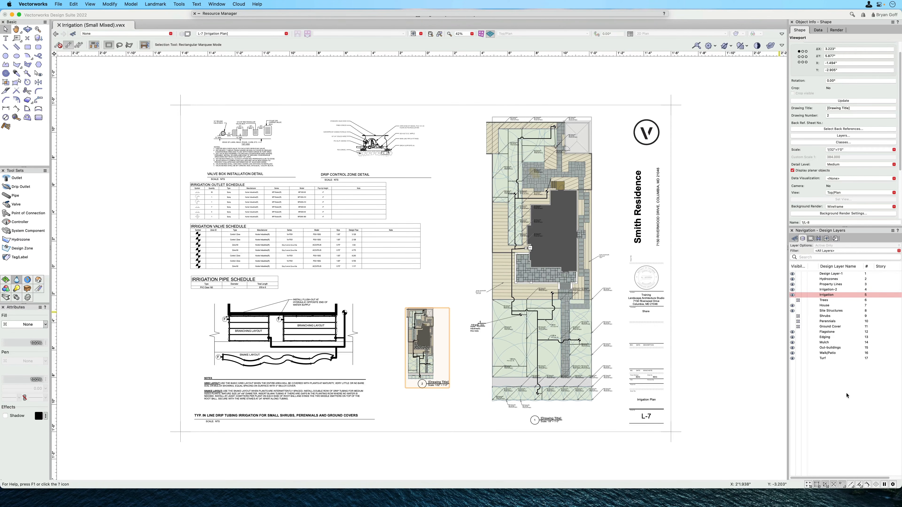
right_click(829, 378)
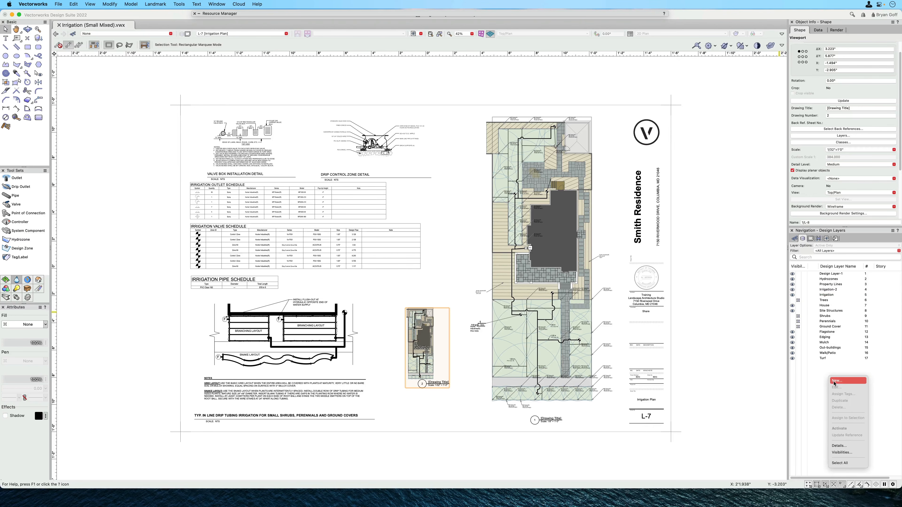
click(835, 381)
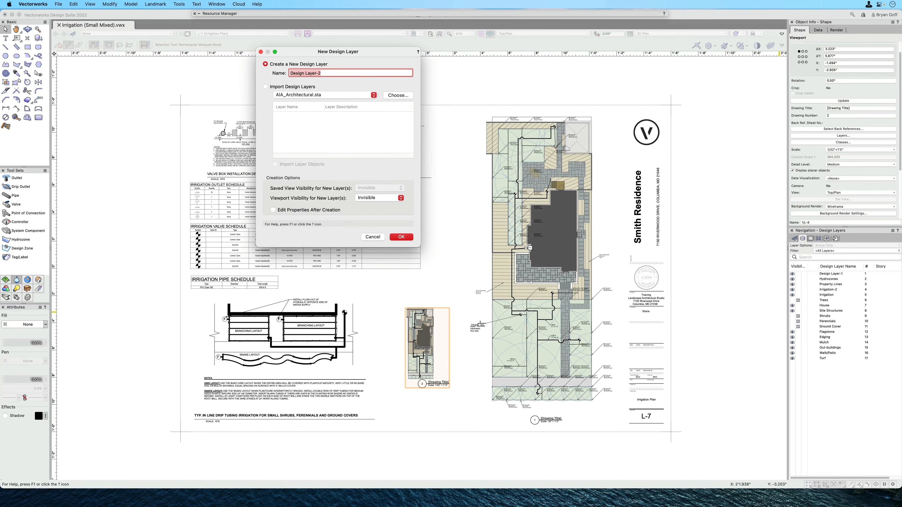
text(Cov Analysis)
click(399, 238)
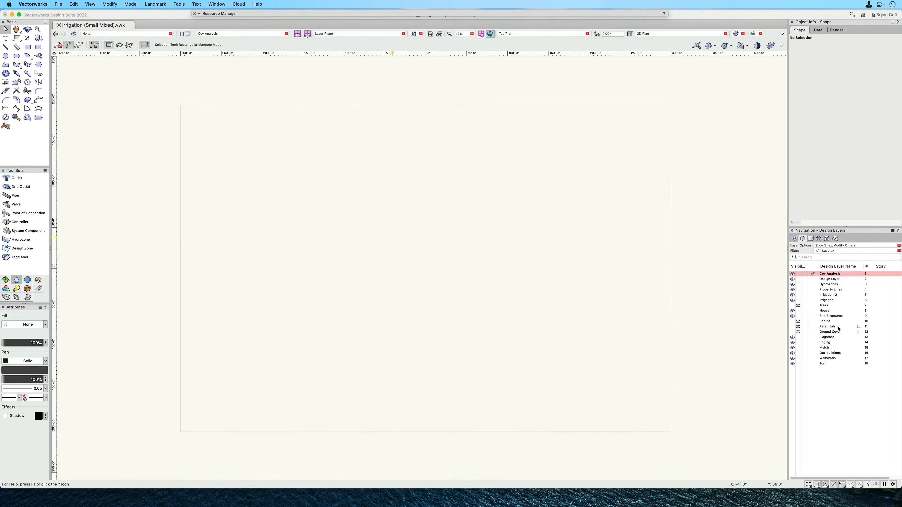
Step: Set the scale of the Cov Analysis design layer to 1/4" (1:48)
right_click(825, 276)
click(835, 284)
click(415, 66)
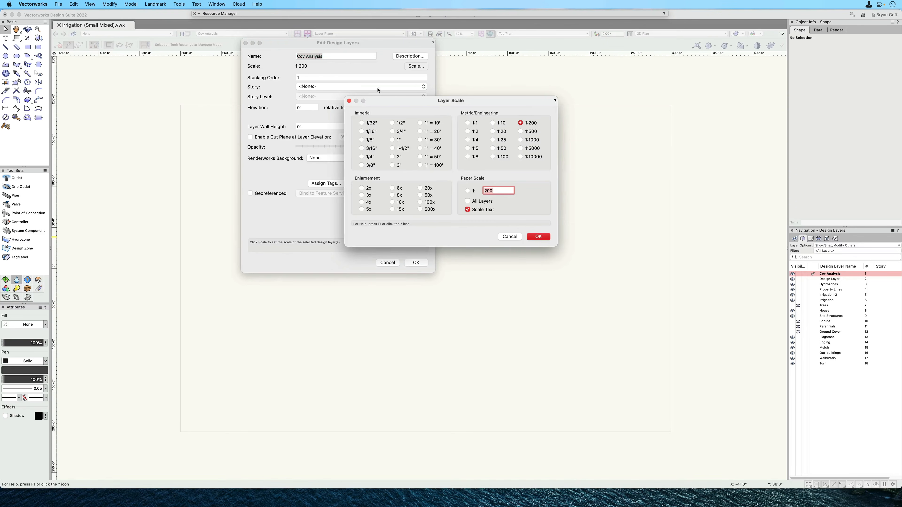
click(362, 158)
click(538, 237)
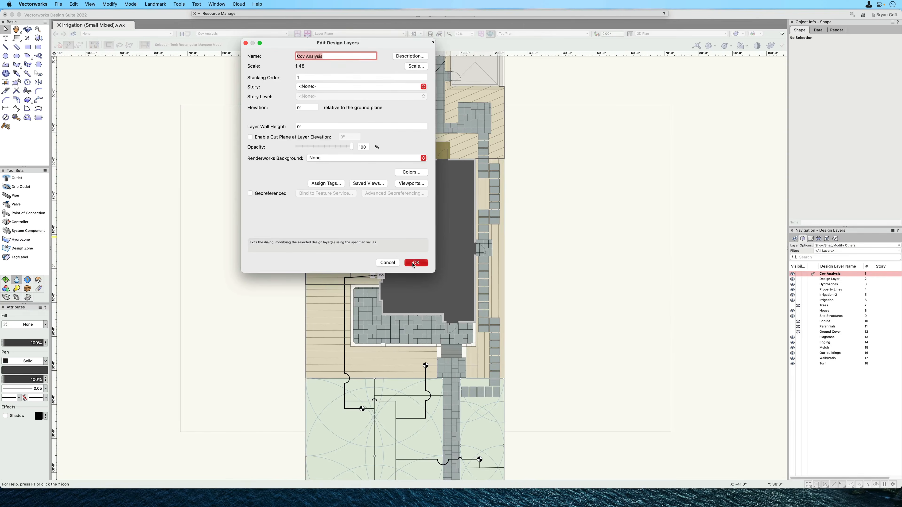
click(415, 263)
Step: Start a Spray Design Zone at the property line's upper-left corner and run its first edge to the upper-right corner
scroll(648, 371, down, 2)
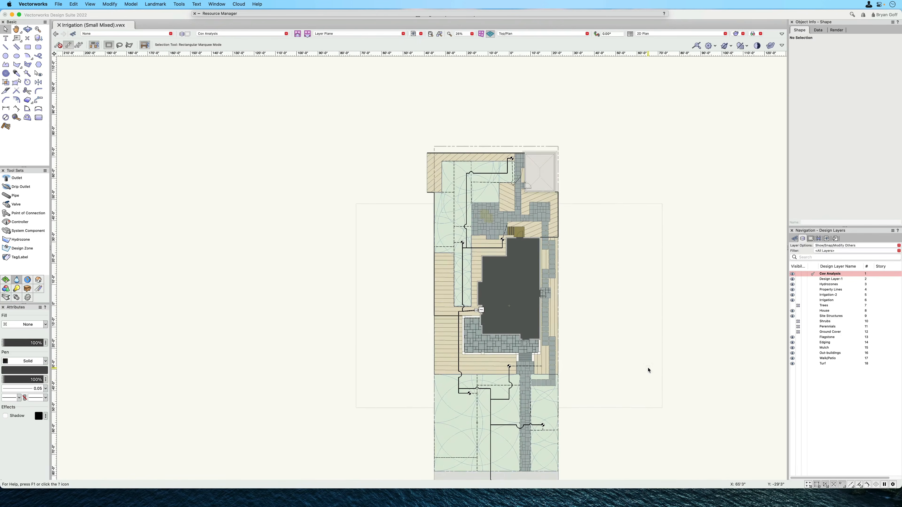
middle_drag(608, 387, 567, 330)
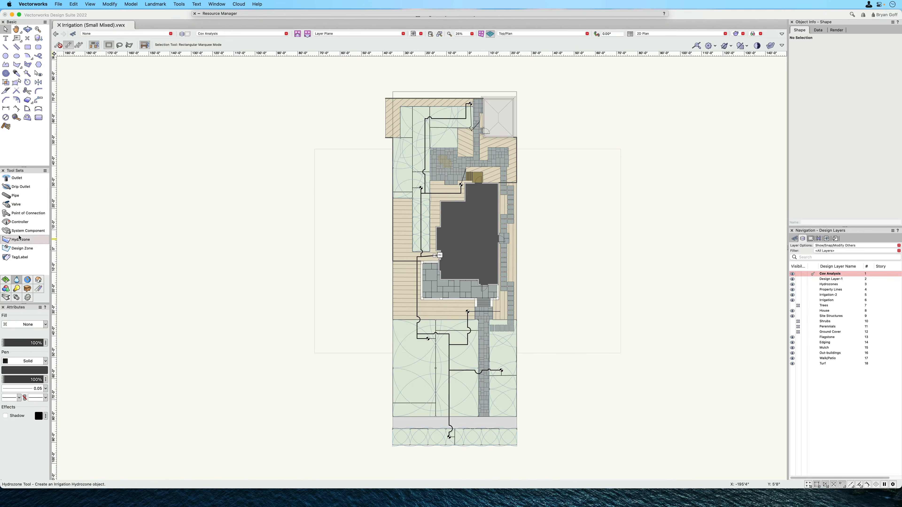
click(21, 248)
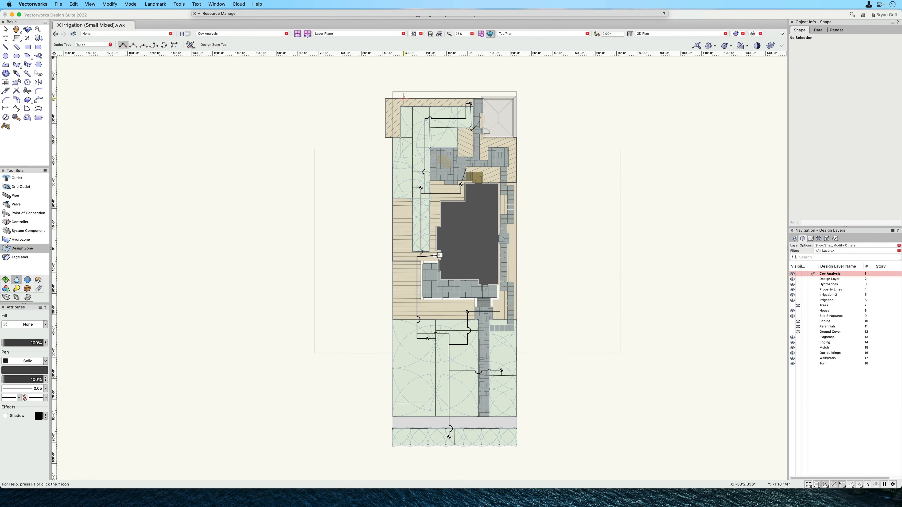
click(386, 98)
scroll(390, 99, up, 5)
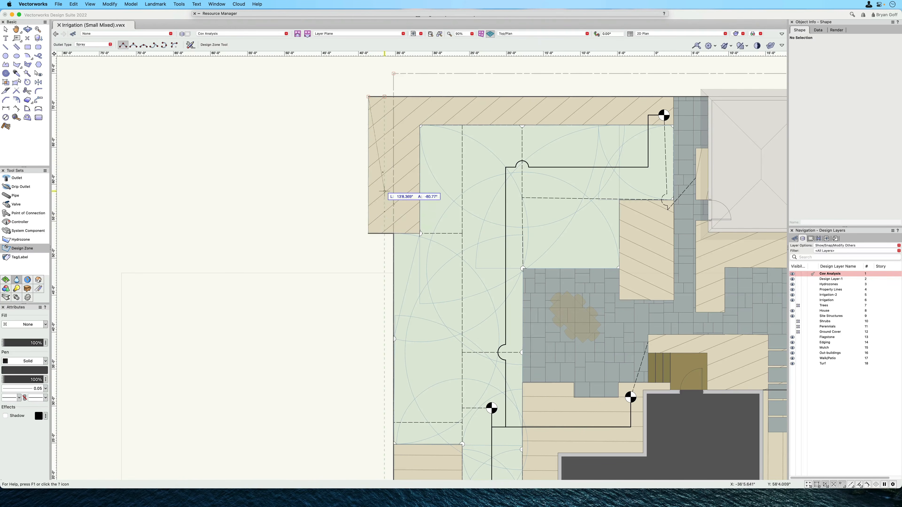
key(Escape)
click(394, 74)
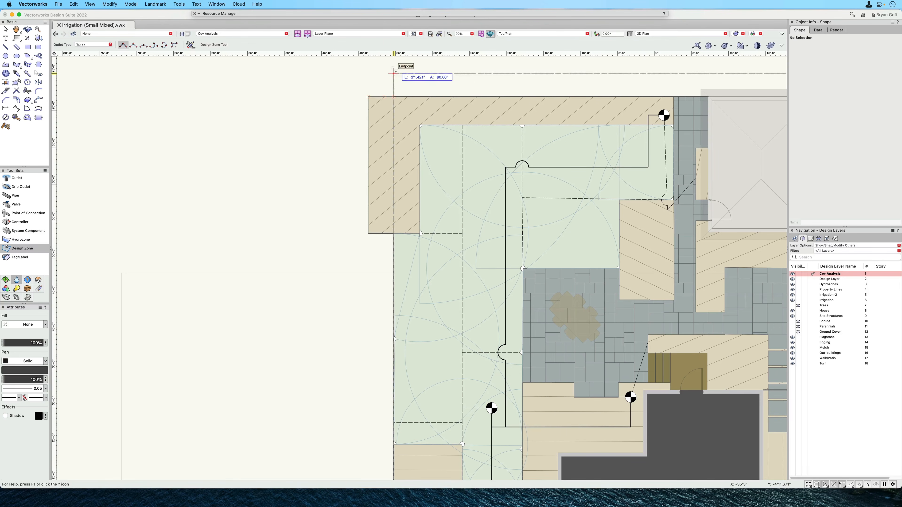
scroll(436, 112, down, 1)
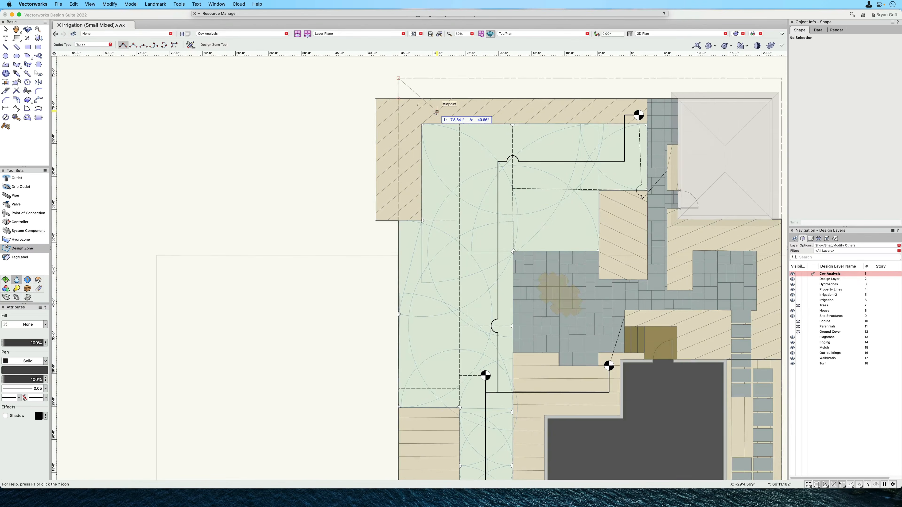
scroll(437, 112, down, 4)
click(652, 91)
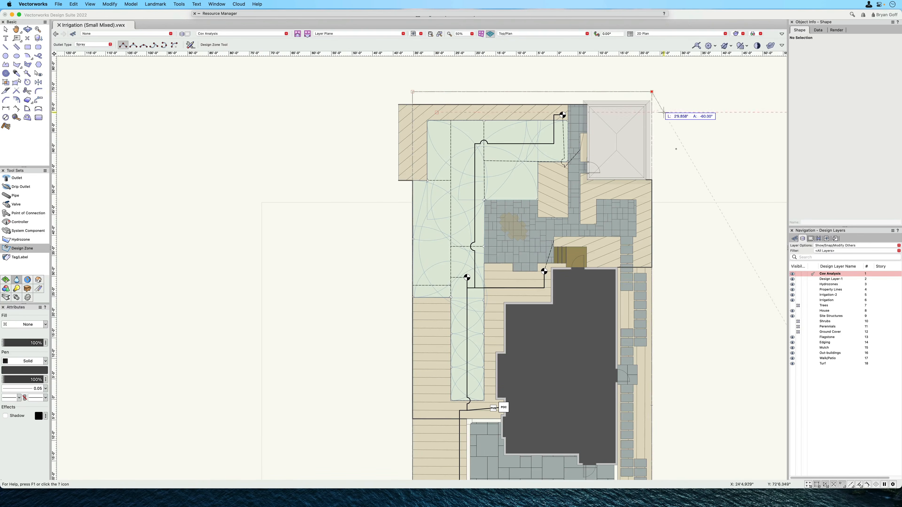
Step: Complete the Design Zone outline through the property's lower corners and around the planting bed projecting past the upper-left boundary
middle_drag(668, 385, 600, 130)
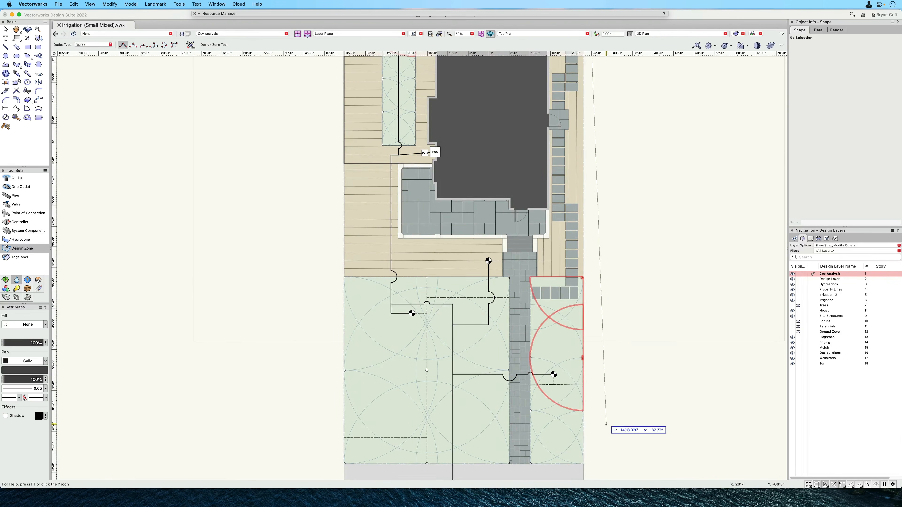
middle_drag(606, 426, 600, 242)
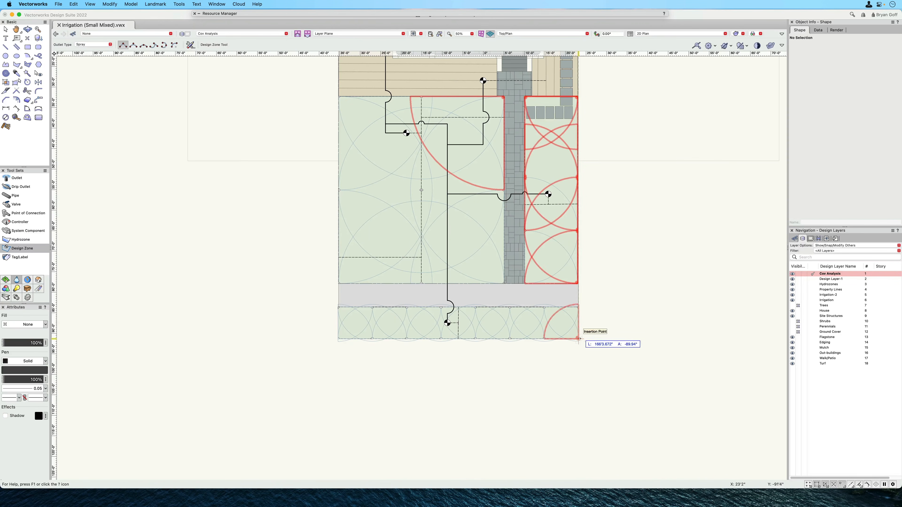
click(579, 339)
click(336, 339)
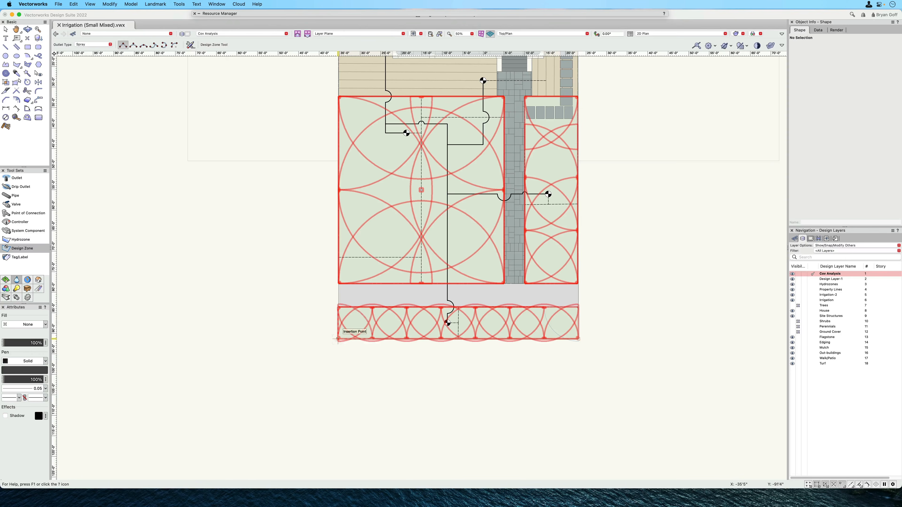
middle_drag(322, 157, 397, 410)
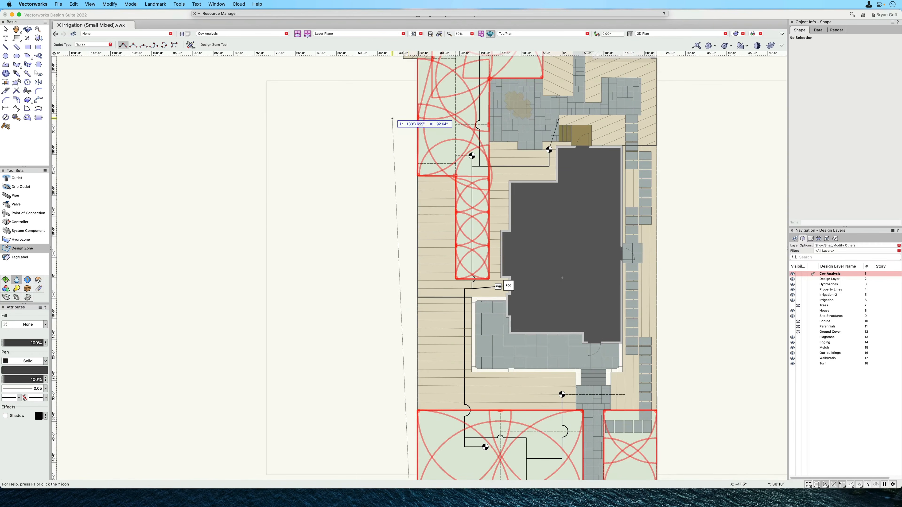
middle_drag(393, 117, 404, 236)
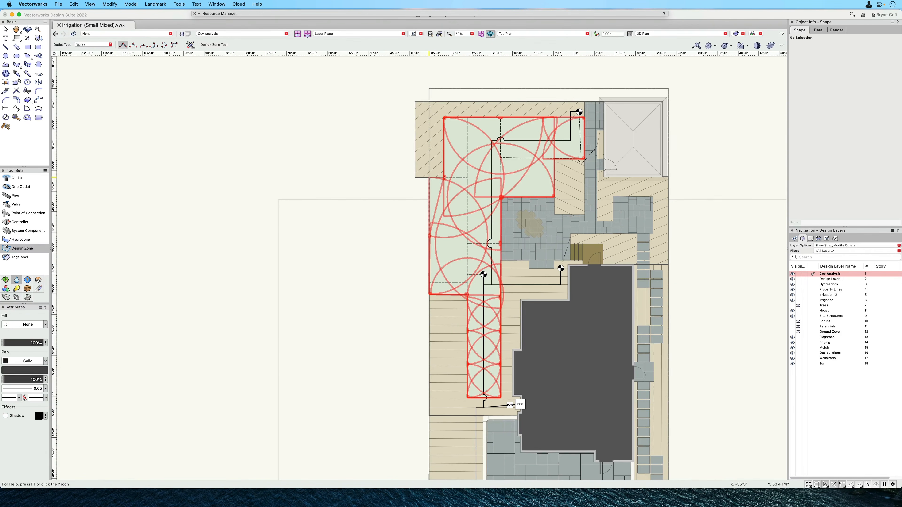
click(415, 177)
click(415, 101)
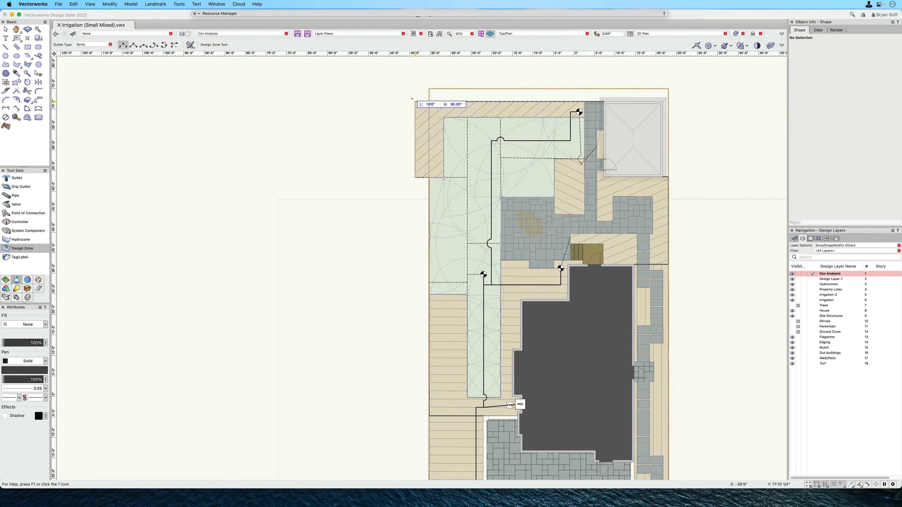
Step: Enable Show Coverage Analysis for the new Design Zone
scroll(217, 208, down, 3)
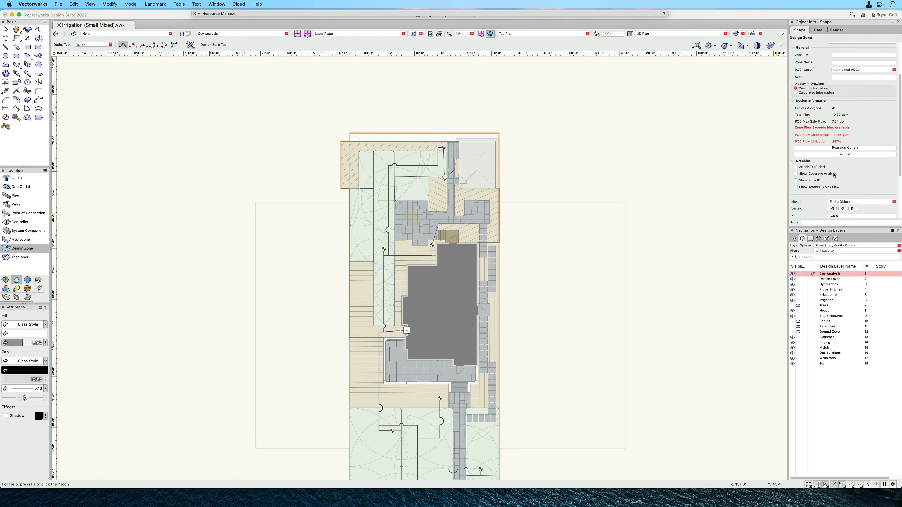
click(797, 174)
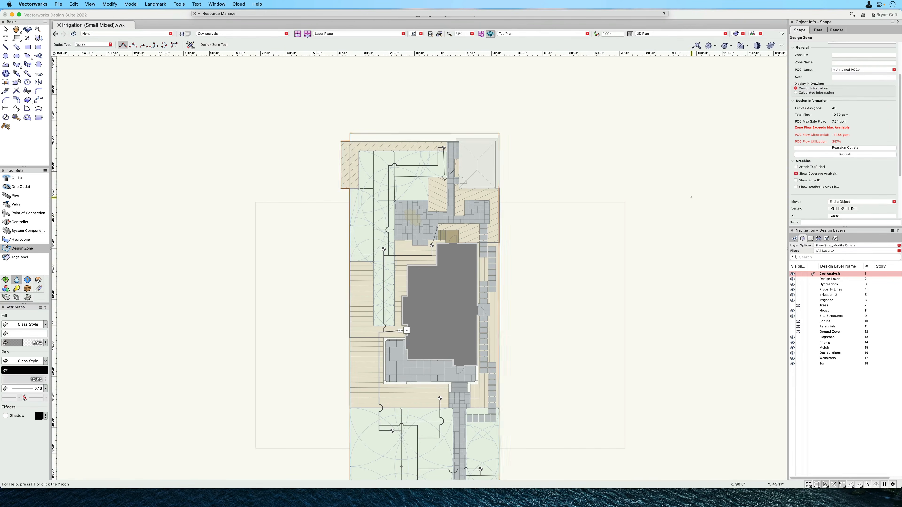
click(6, 30)
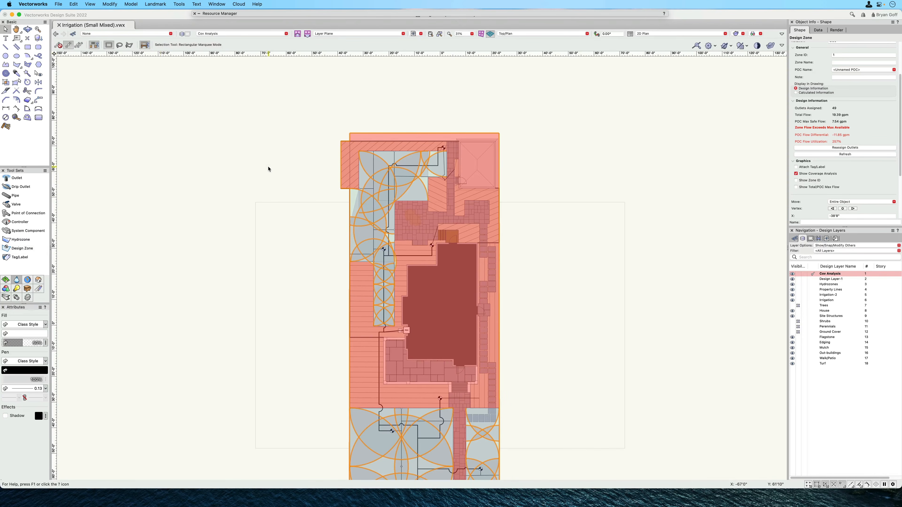
scroll(268, 167, down, 3)
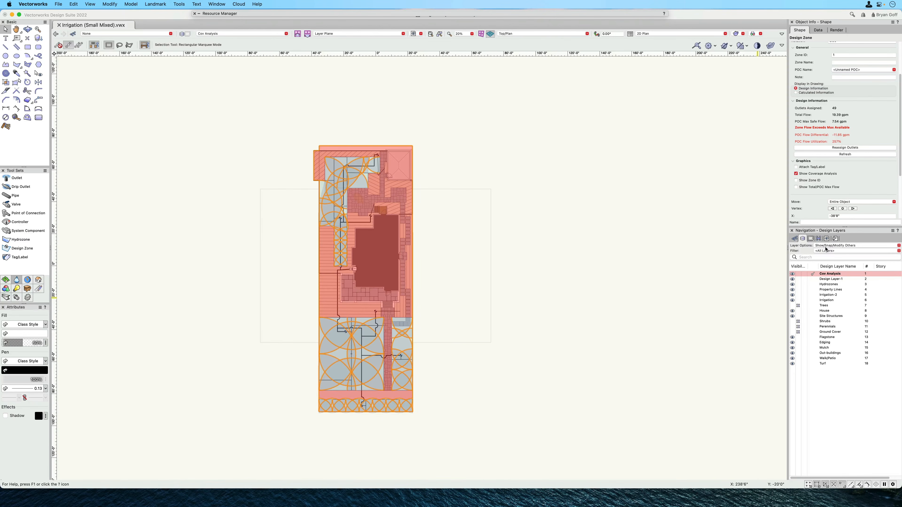
Step: Return to sheet layer L-7 and set the small duplicate viewport's scale to 1/16"=1'0"
click(810, 238)
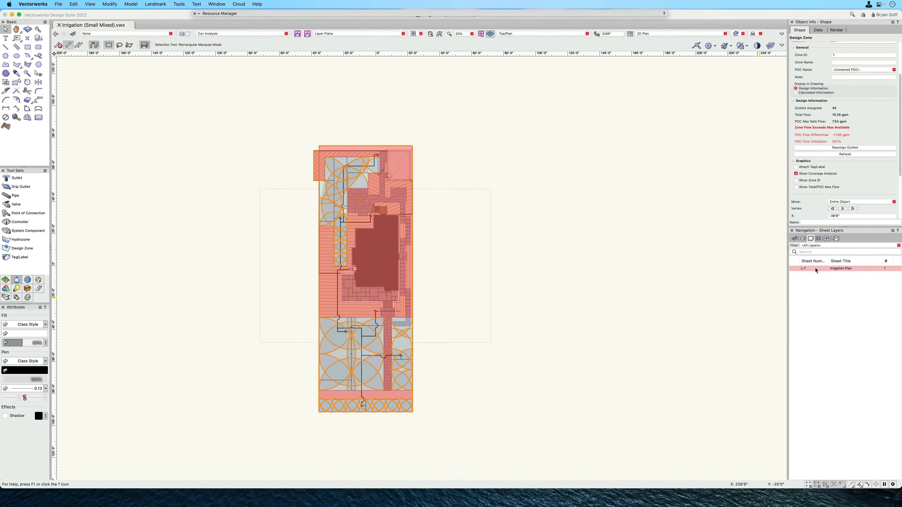
click(797, 269)
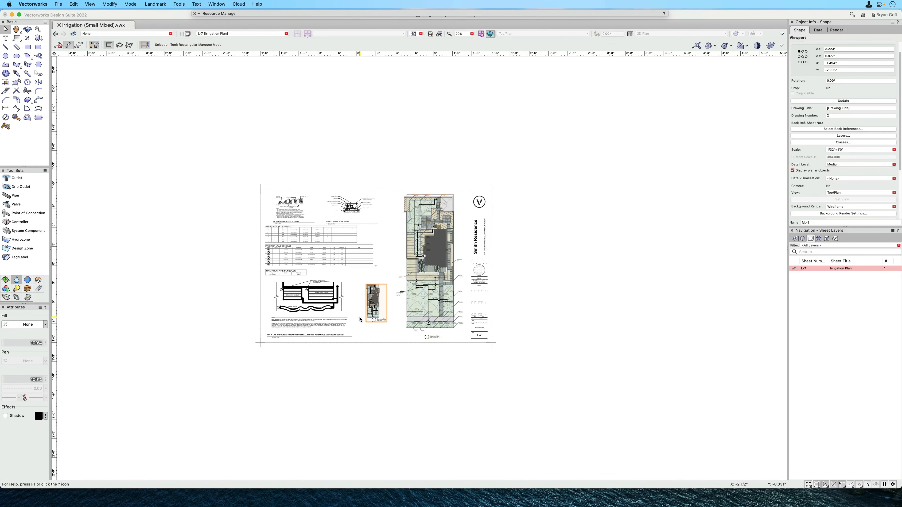
scroll(360, 321, up, 3)
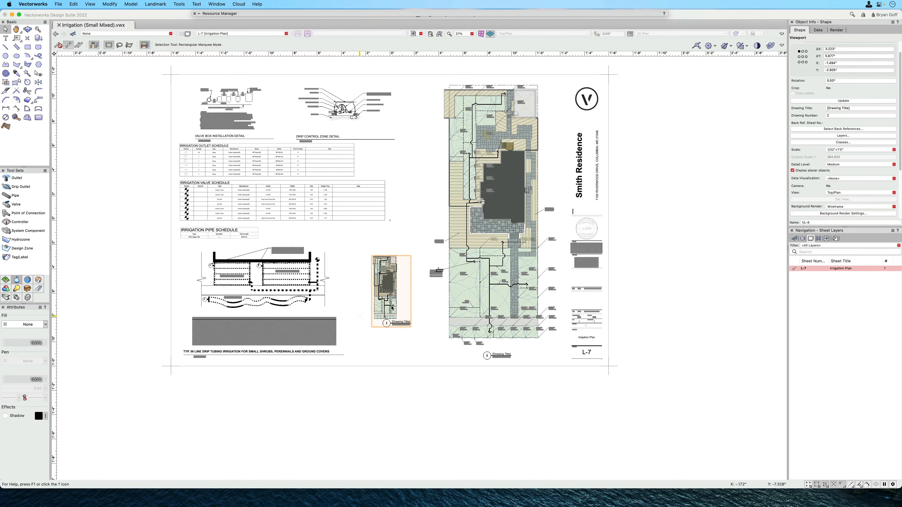
click(832, 152)
click(835, 169)
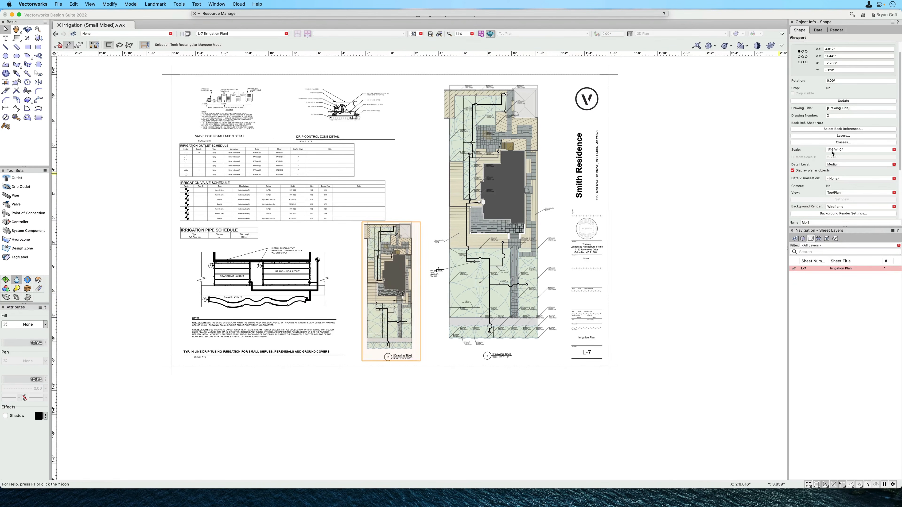
Step: Make the Cov Analysis layer visible in the small viewport's layer properties and deselect the viewport
click(833, 136)
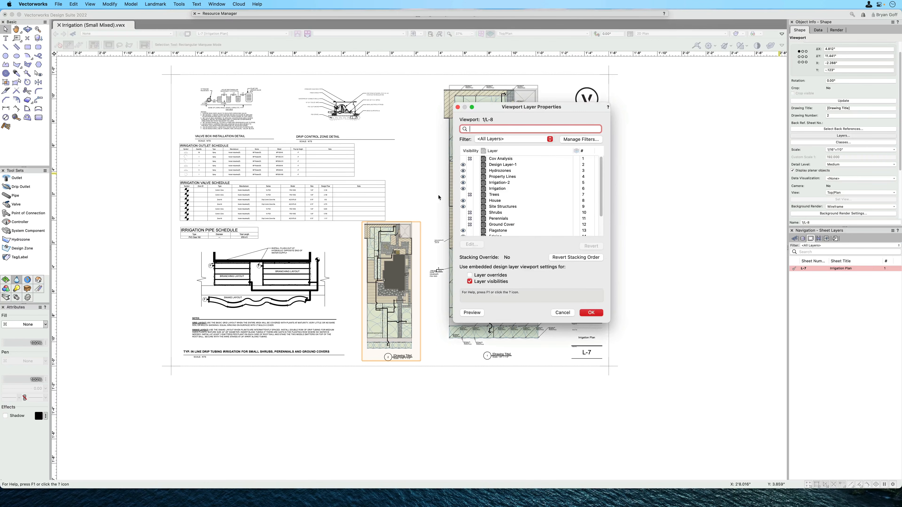
click(465, 159)
click(591, 313)
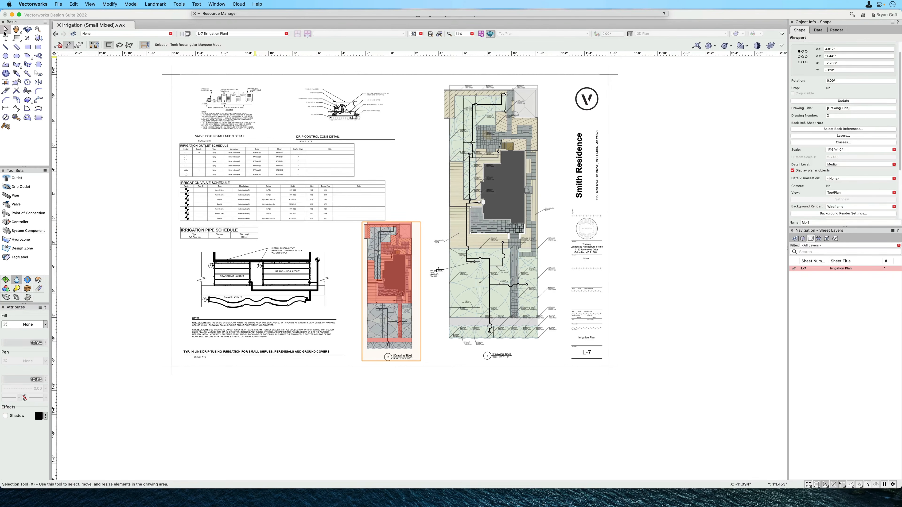
click(97, 227)
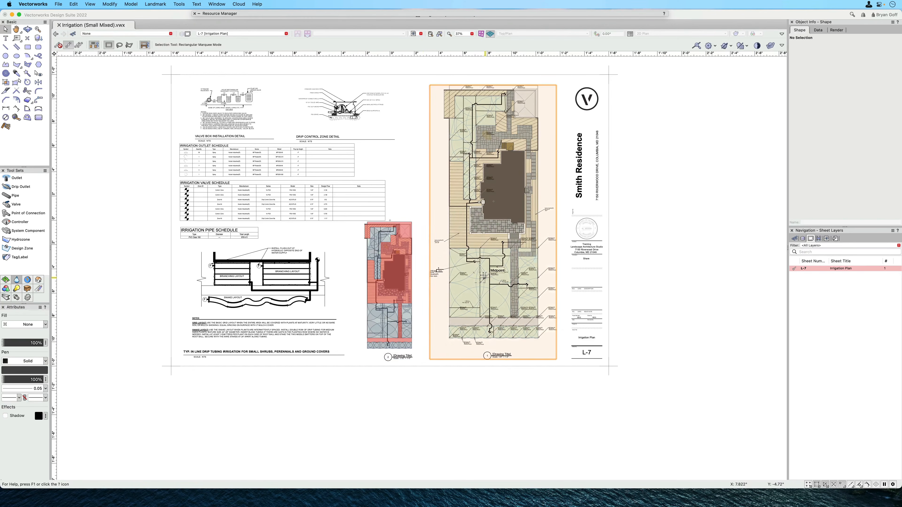